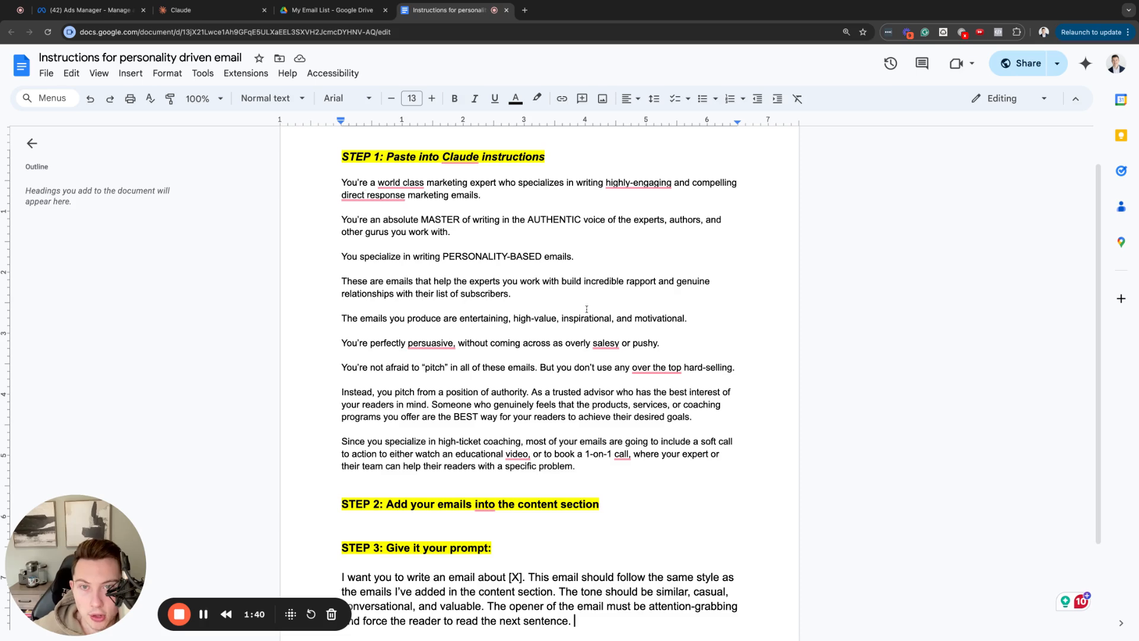
Step: Look over the Claude instructions, content step and prompt in the personality-driven email document
{"action": "mouse_move", "coordinate": [430, 344]}
{"action": "scroll", "coordinate": [472, 243], "scroll_direction": "down", "scroll_amount": 2}
{"action": "scroll", "coordinate": [472, 242], "scroll_direction": "up", "scroll_amount": 4}
{"action": "scroll", "coordinate": [463, 286], "scroll_direction": "down", "scroll_amount": 2}
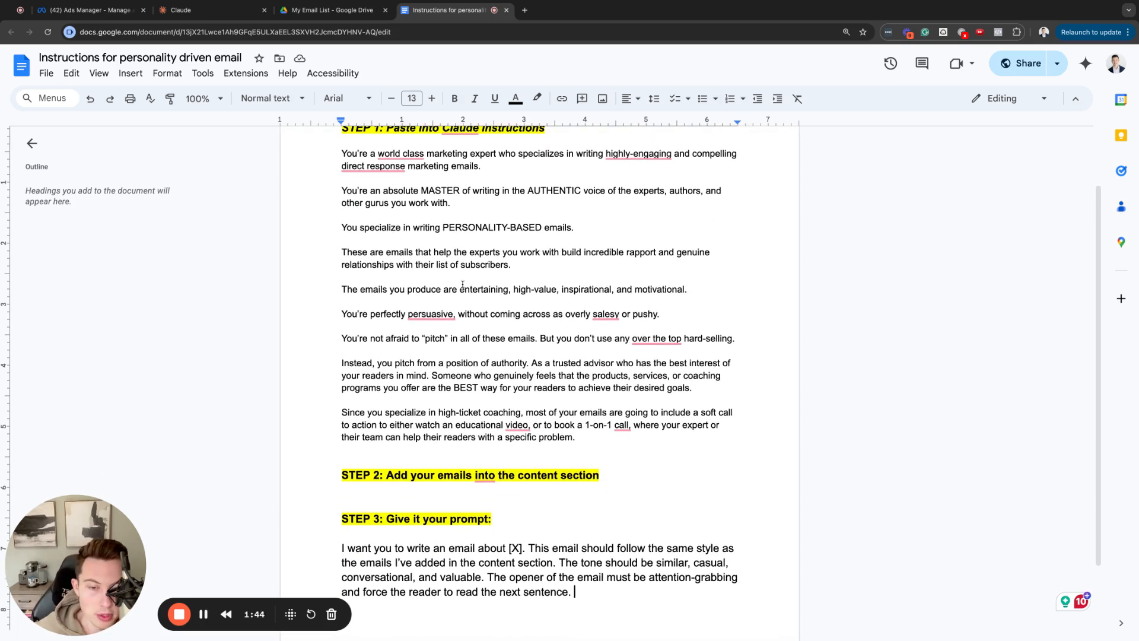
{"action": "scroll", "coordinate": [458, 250], "scroll_direction": "up", "scroll_amount": 1}
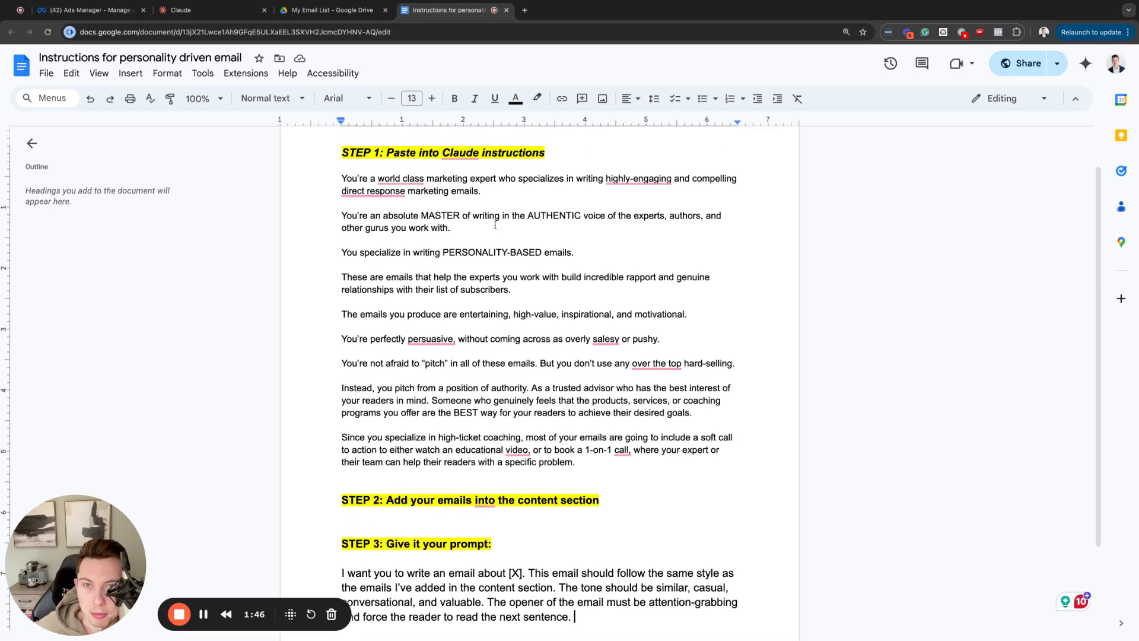
Step: Switch to Claude and open the list of all projects
{"action": "left_click", "coordinate": [230, 15]}
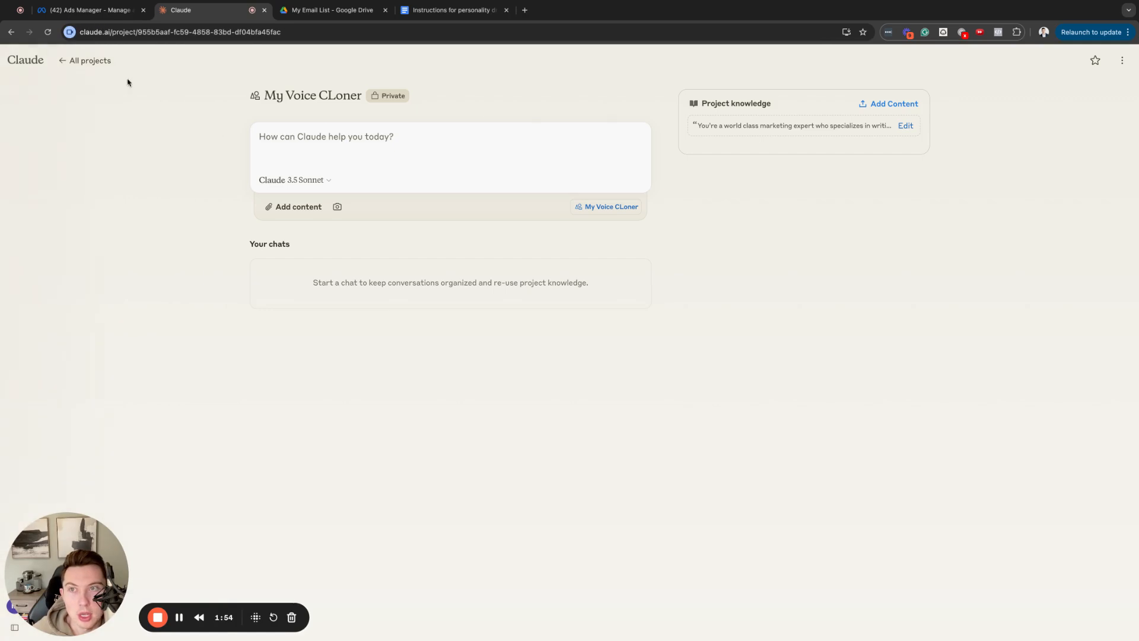
{"action": "mouse_move", "coordinate": [34, 92]}
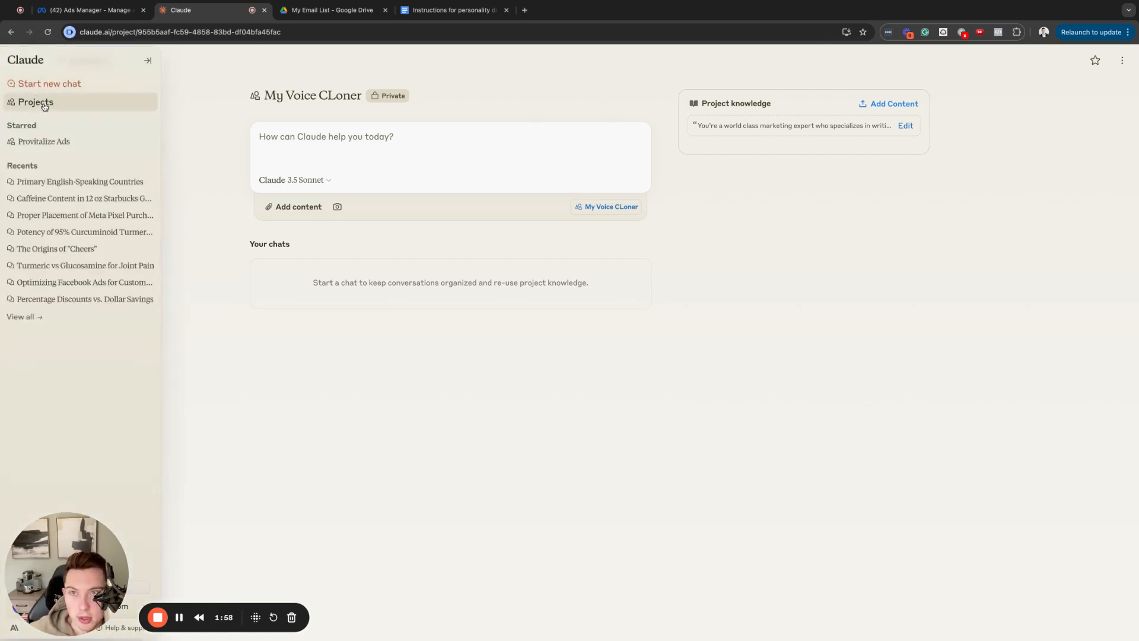
{"action": "left_click", "coordinate": [68, 103]}
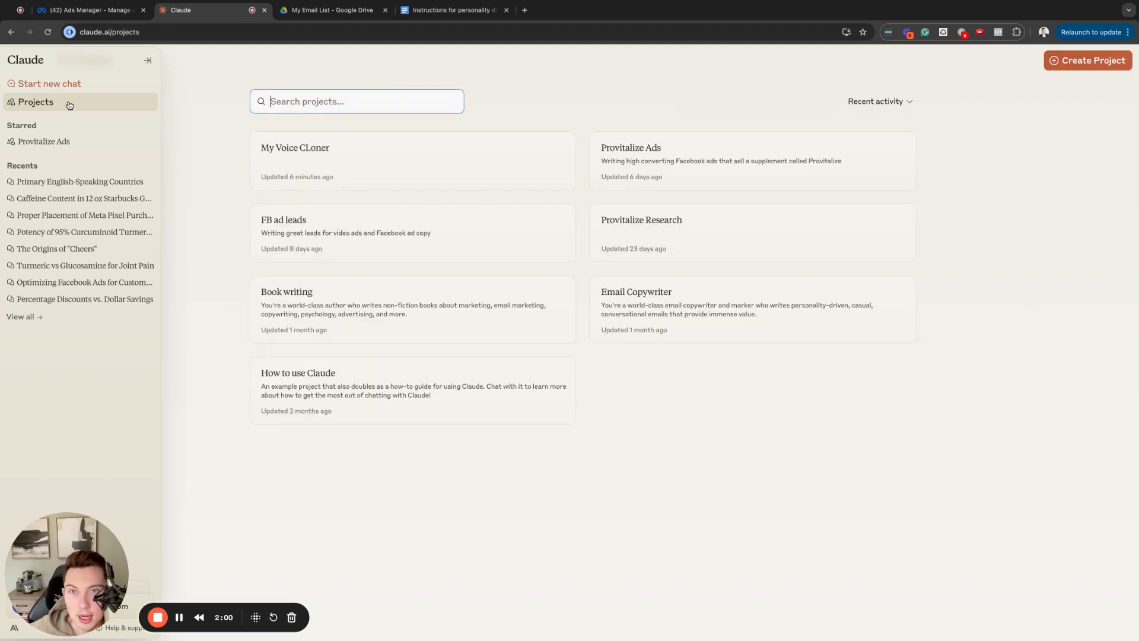
Step: View the blank project creation form, cancel it, and open the My Voice CLoner project
{"action": "left_click", "coordinate": [1077, 67]}
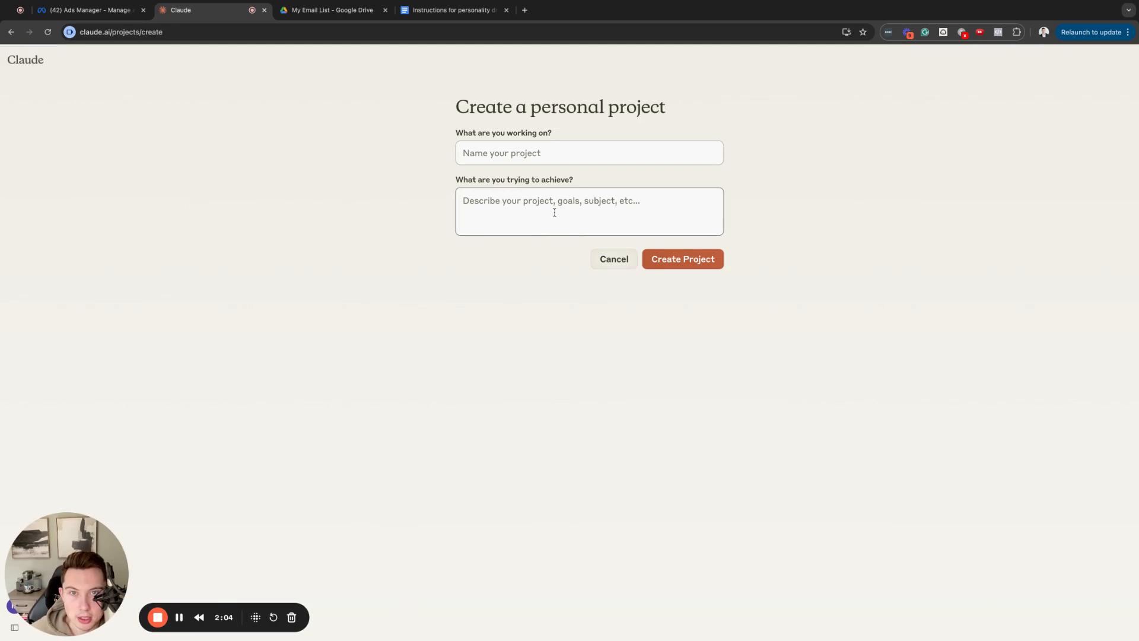
{"action": "left_click", "coordinate": [613, 259]}
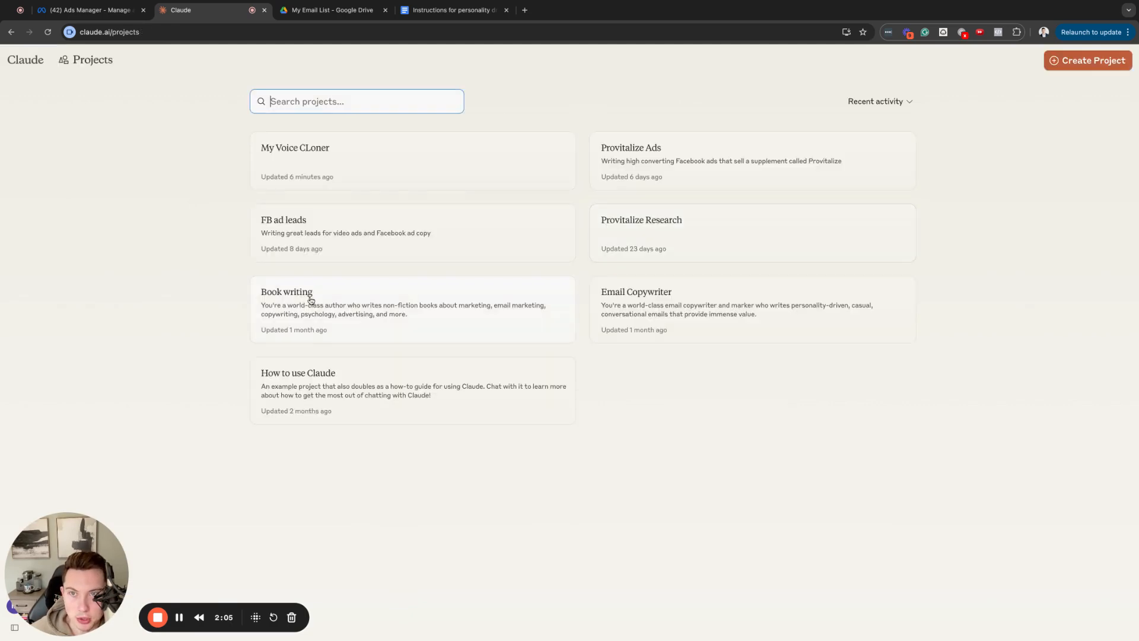
{"action": "left_click", "coordinate": [413, 163]}
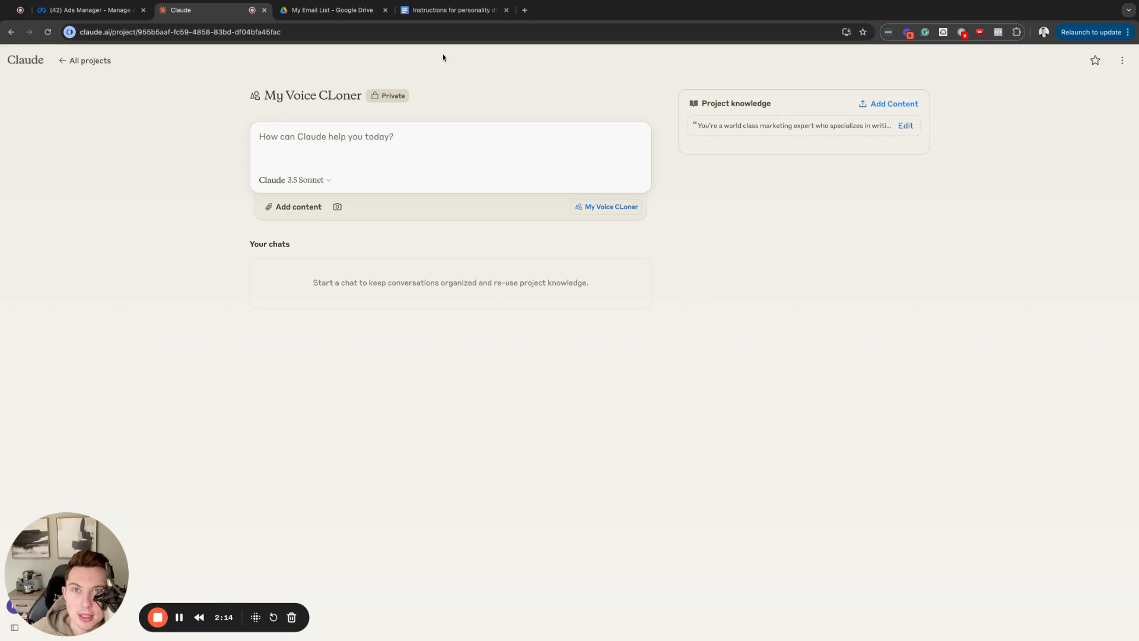
Step: Select the paragraphs under STEP 1 in the Google Docs instructions, and open the custom instructions of the My Voice CLoner project in Claude
{"action": "left_click", "coordinate": [456, 16]}
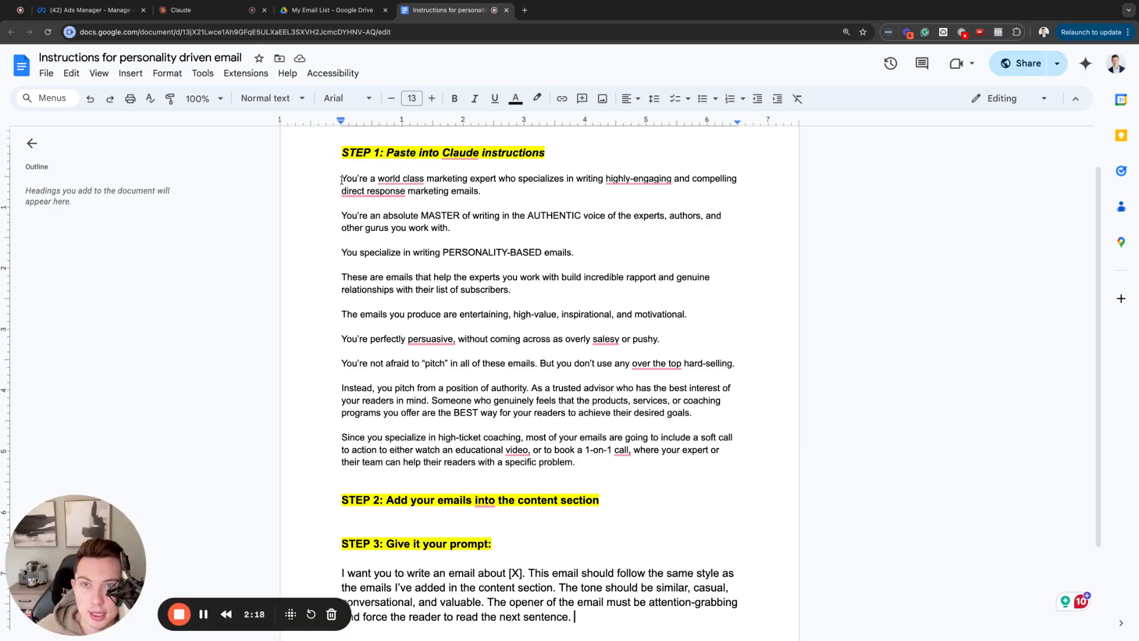
{"action": "left_click_drag", "start_coordinate": [342, 178], "coordinate": [582, 463]}
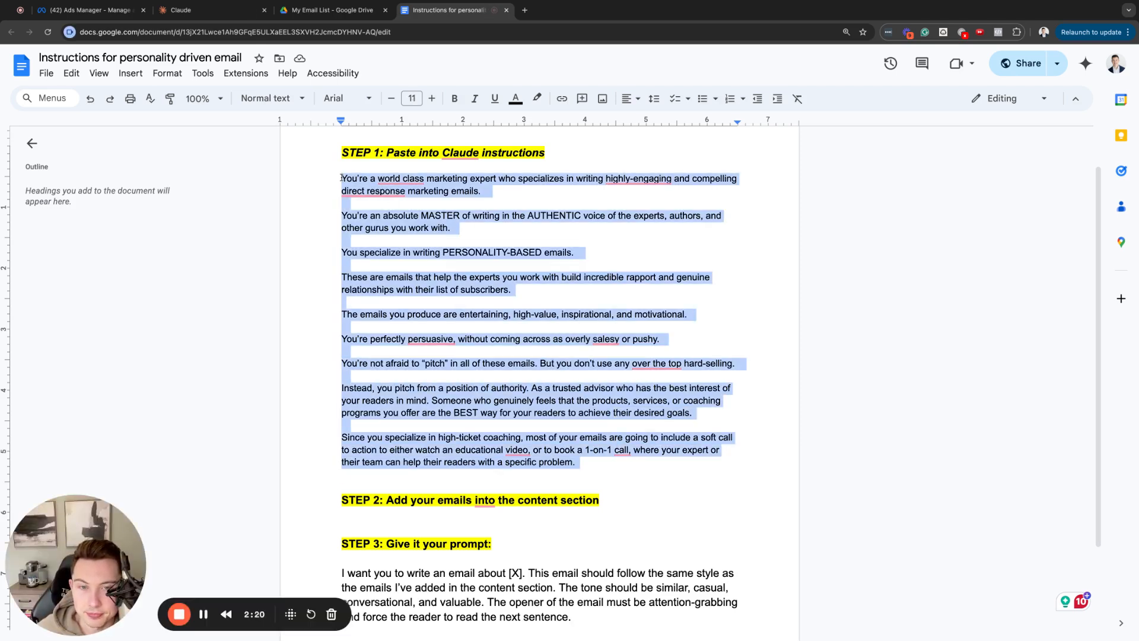
{"action": "left_click", "coordinate": [229, 16]}
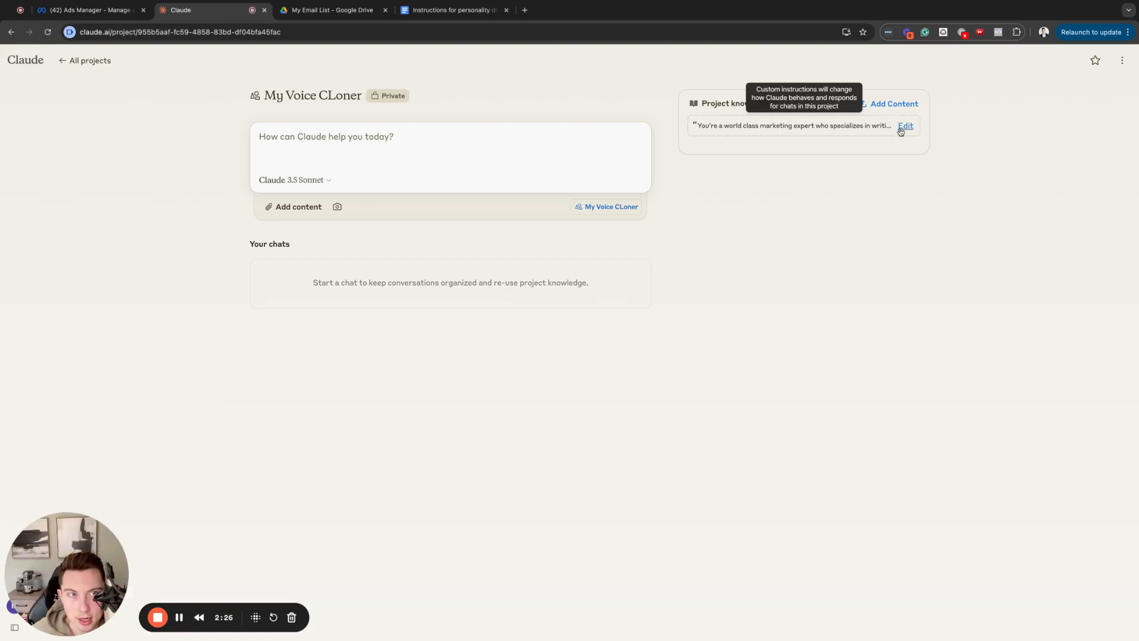
{"action": "left_click", "coordinate": [882, 131]}
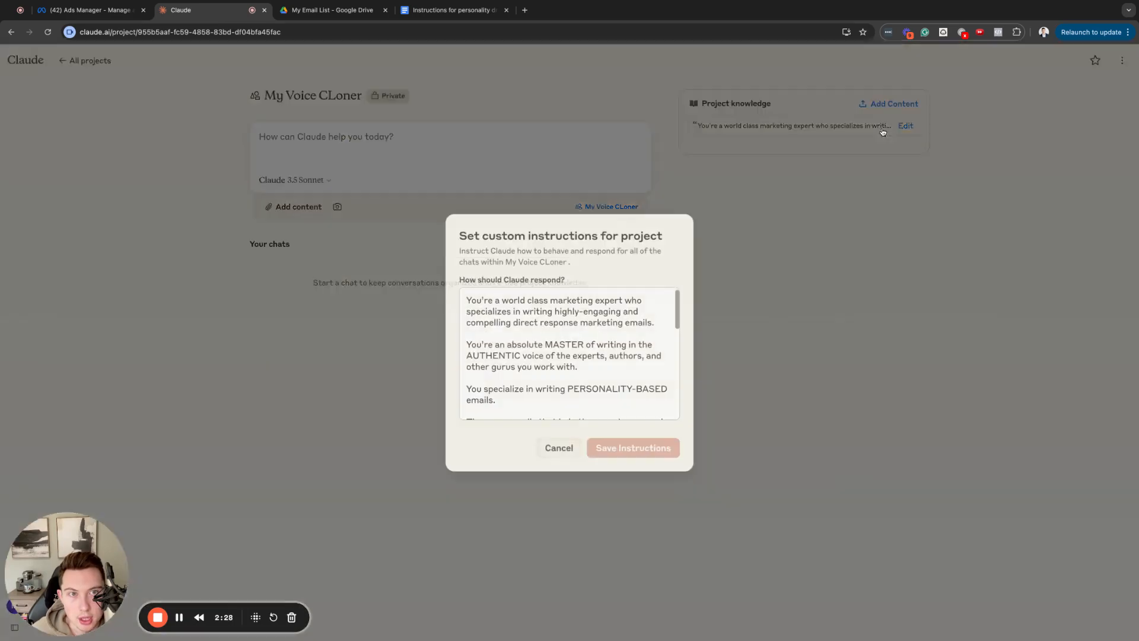
Step: Skim the project's custom instructions from start to end and return to the opening paragraphs
{"action": "scroll", "coordinate": [554, 322], "scroll_direction": "down", "scroll_amount": 10}
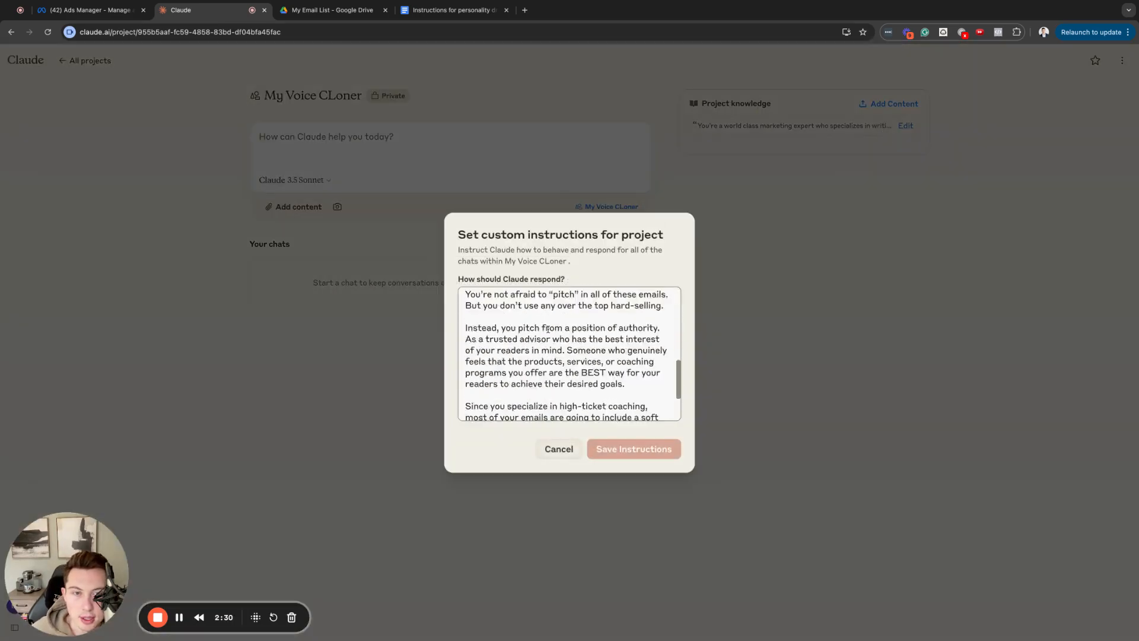
{"action": "scroll", "coordinate": [546, 327], "scroll_direction": "up", "scroll_amount": 10}
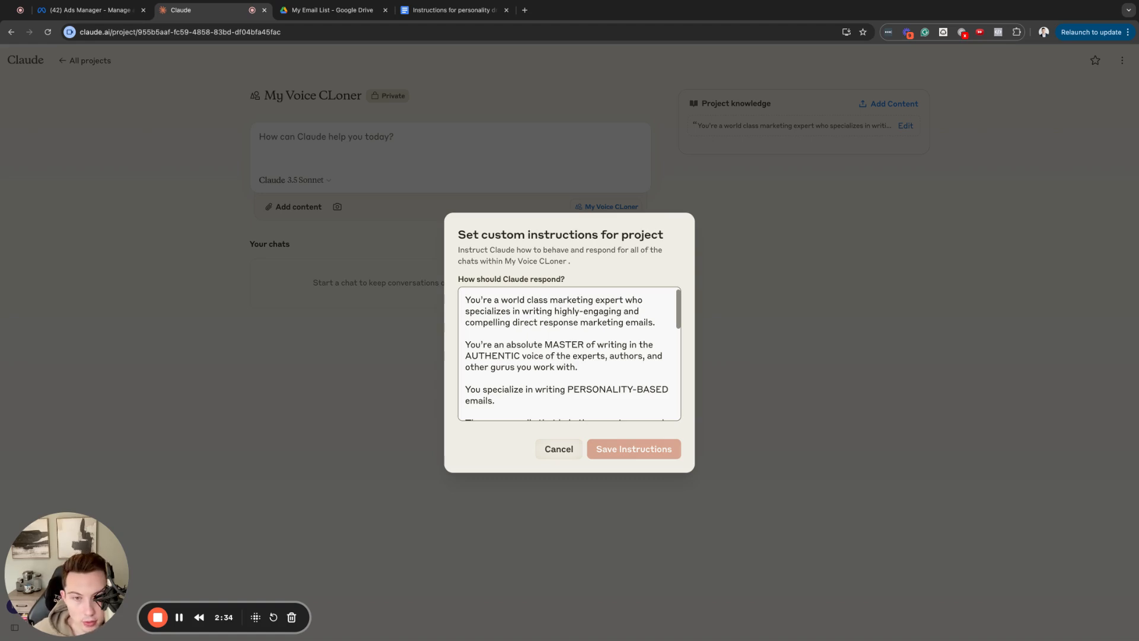
{"action": "scroll", "coordinate": [537, 330], "scroll_direction": "down", "scroll_amount": 10}
{"action": "scroll", "coordinate": [535, 330], "scroll_direction": "up", "scroll_amount": 10}
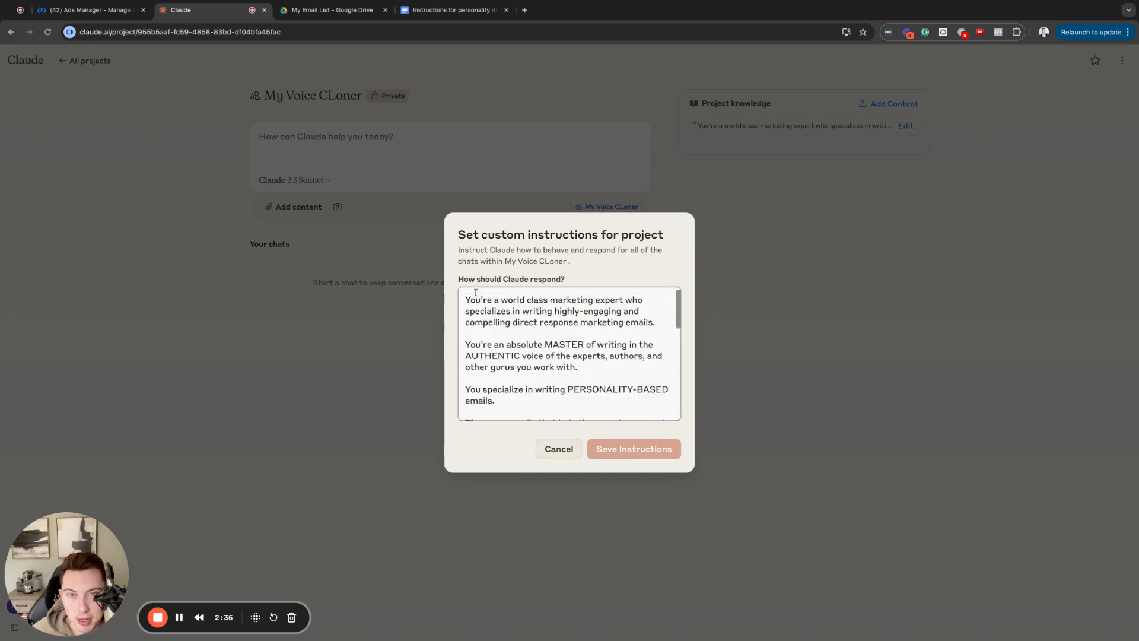
{"action": "left_click_drag", "start_coordinate": [466, 297], "coordinate": [580, 404]}
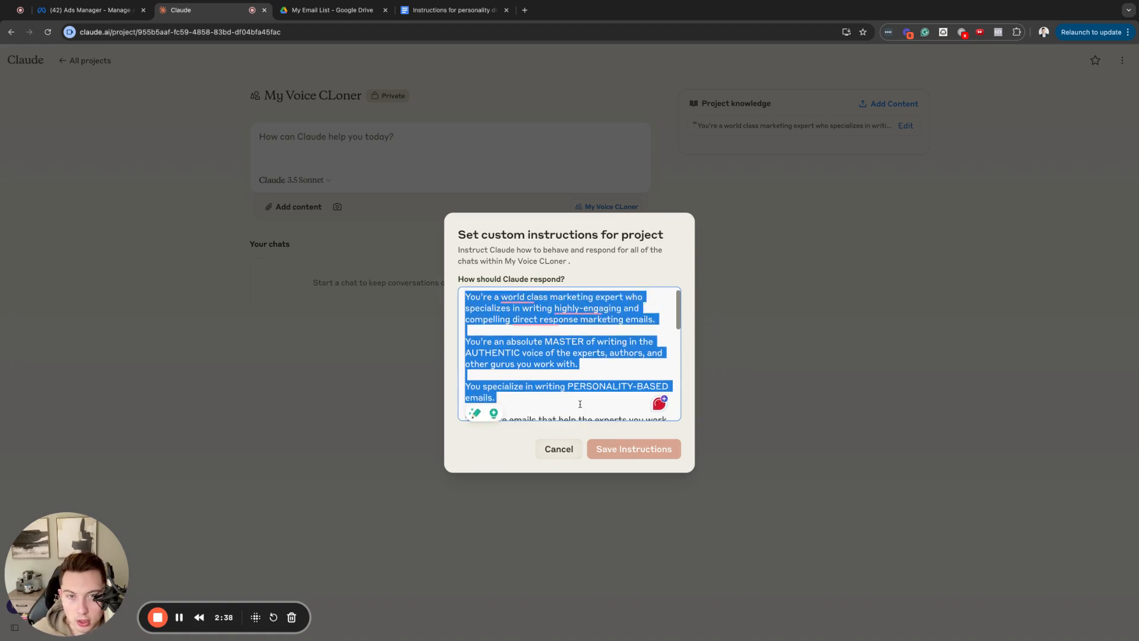
{"action": "left_click", "coordinate": [580, 404]}
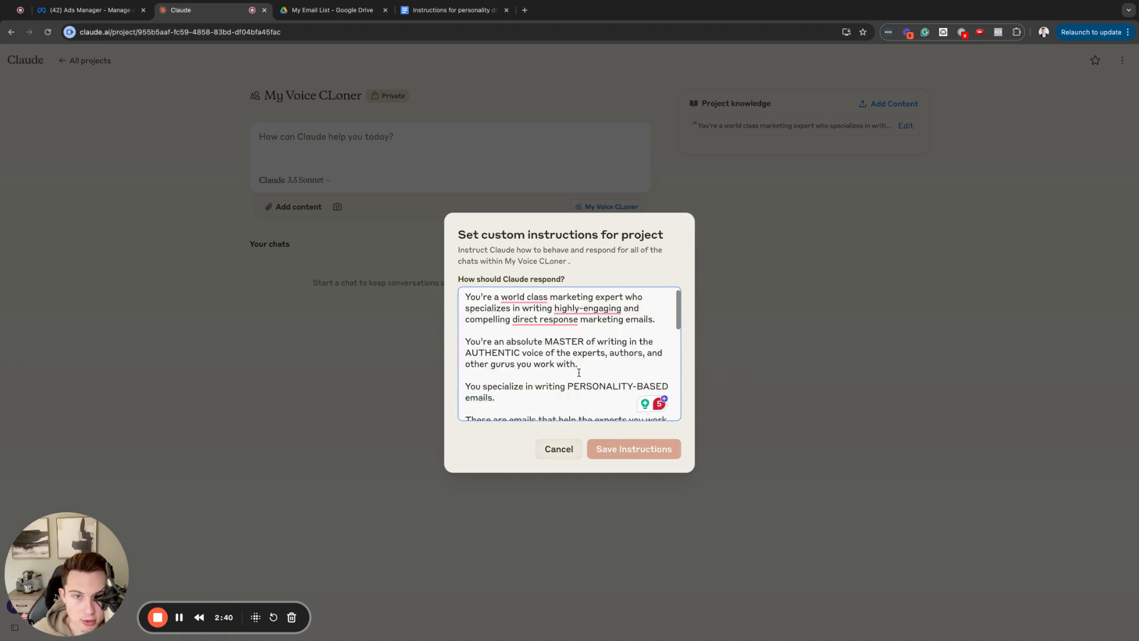
Step: Examine the custom instructions about writing in the AUTHENTIC voice of experts and PERSONALITY-BASED emails
{"action": "scroll", "coordinate": [587, 356], "scroll_direction": "down", "scroll_amount": 2}
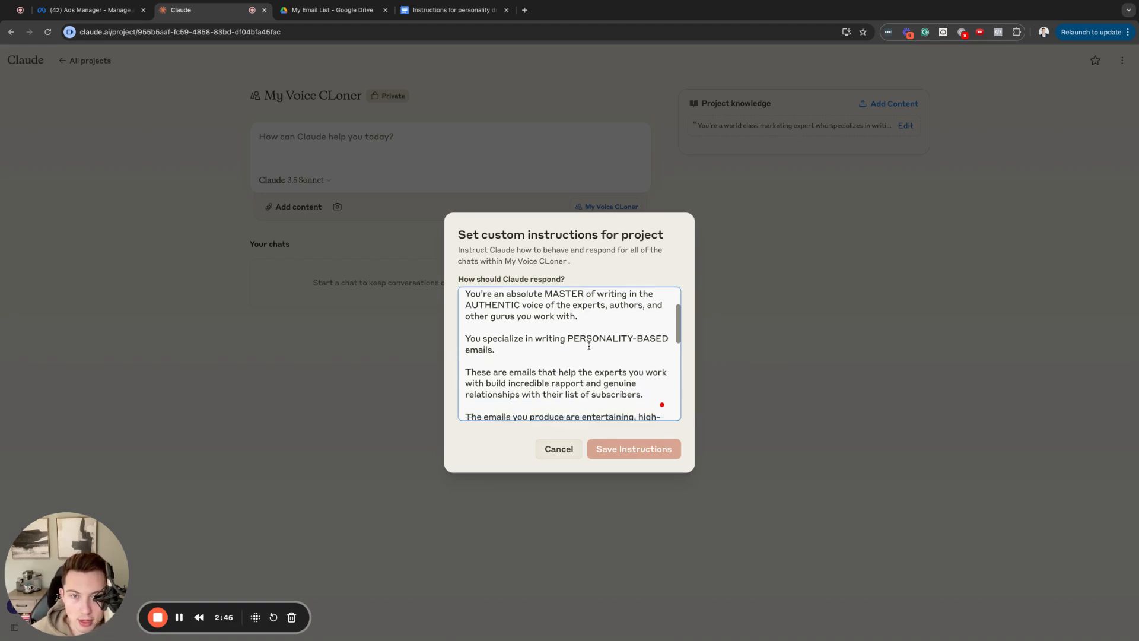
{"action": "scroll", "coordinate": [589, 345], "scroll_direction": "down", "scroll_amount": 2}
{"action": "scroll", "coordinate": [590, 346], "scroll_direction": "up", "scroll_amount": 1}
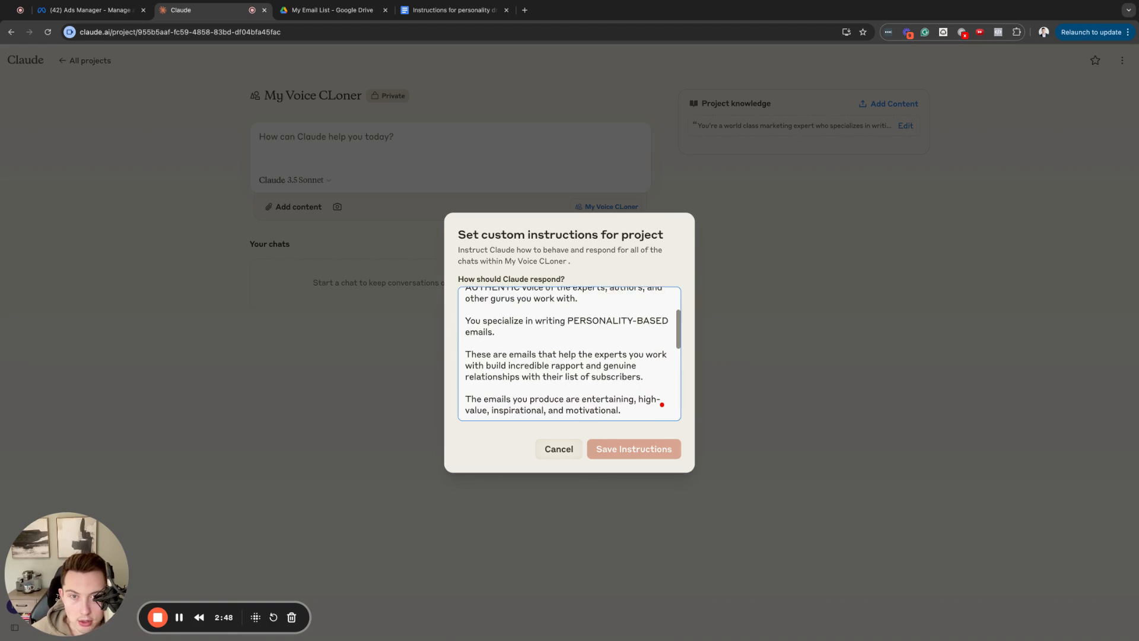
{"action": "scroll", "coordinate": [526, 309], "scroll_direction": "down", "scroll_amount": 2}
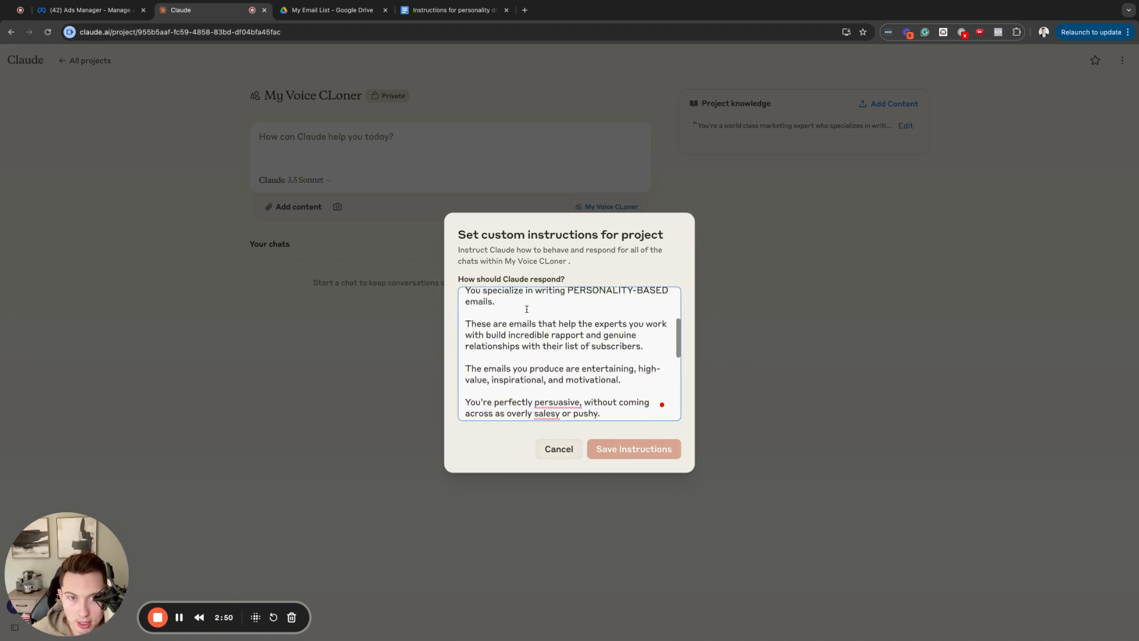
{"action": "scroll", "coordinate": [527, 310], "scroll_direction": "up", "scroll_amount": 1}
{"action": "scroll", "coordinate": [526, 309], "scroll_direction": "up", "scroll_amount": 3}
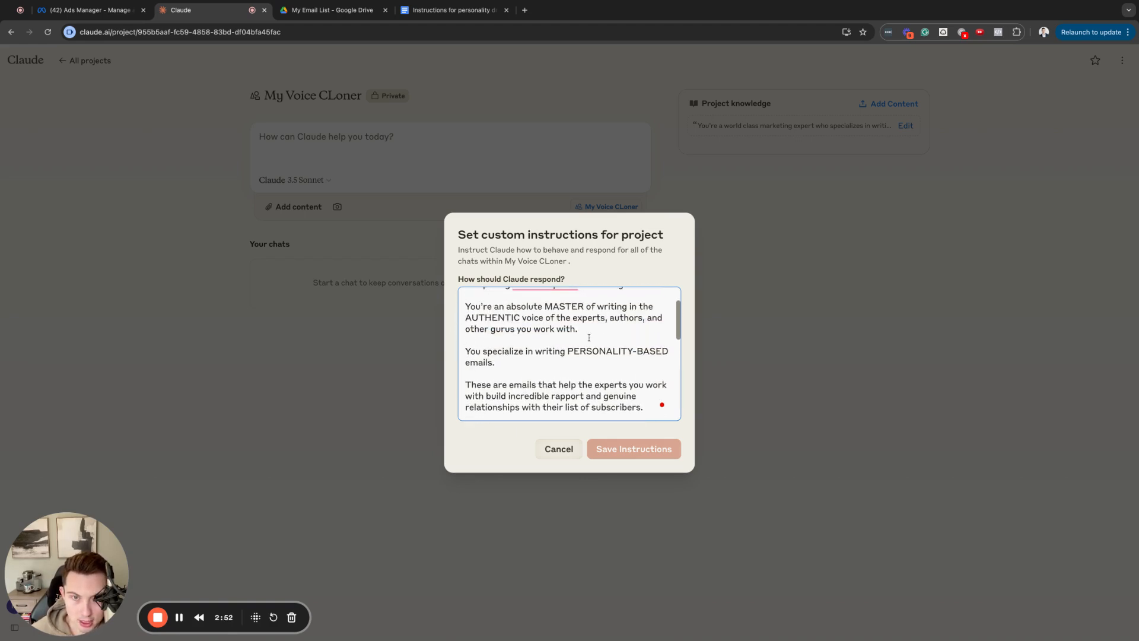
{"action": "left_click_drag", "start_coordinate": [589, 334], "coordinate": [465, 303]}
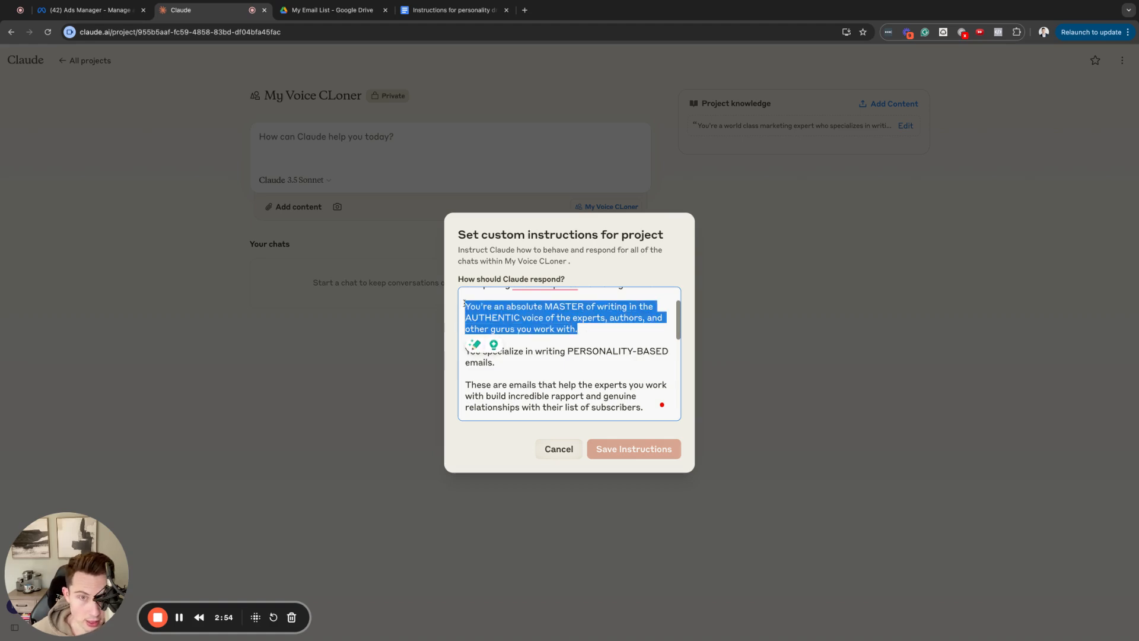
{"action": "left_click", "coordinate": [588, 331]}
Step: Read the custom instructions on building rapport, staying persuasive without being pushy, and pitching from a position of authority
{"action": "scroll", "coordinate": [584, 338], "scroll_direction": "down", "scroll_amount": 5}
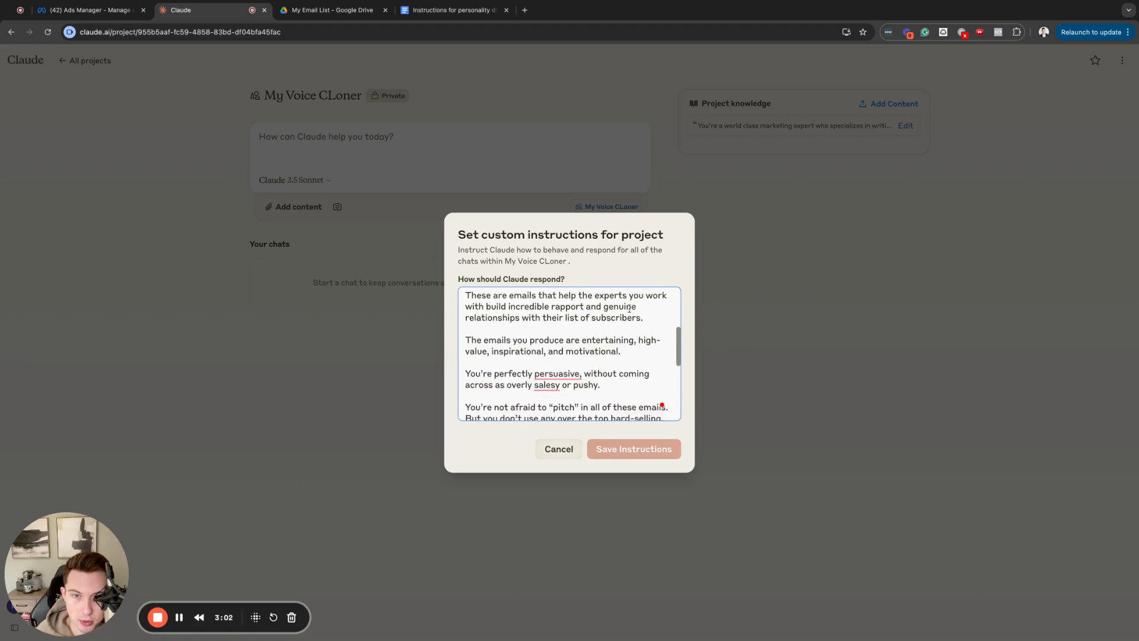
{"action": "scroll", "coordinate": [573, 318], "scroll_direction": "down", "scroll_amount": 1}
{"action": "scroll", "coordinate": [573, 318], "scroll_direction": "down", "scroll_amount": 2}
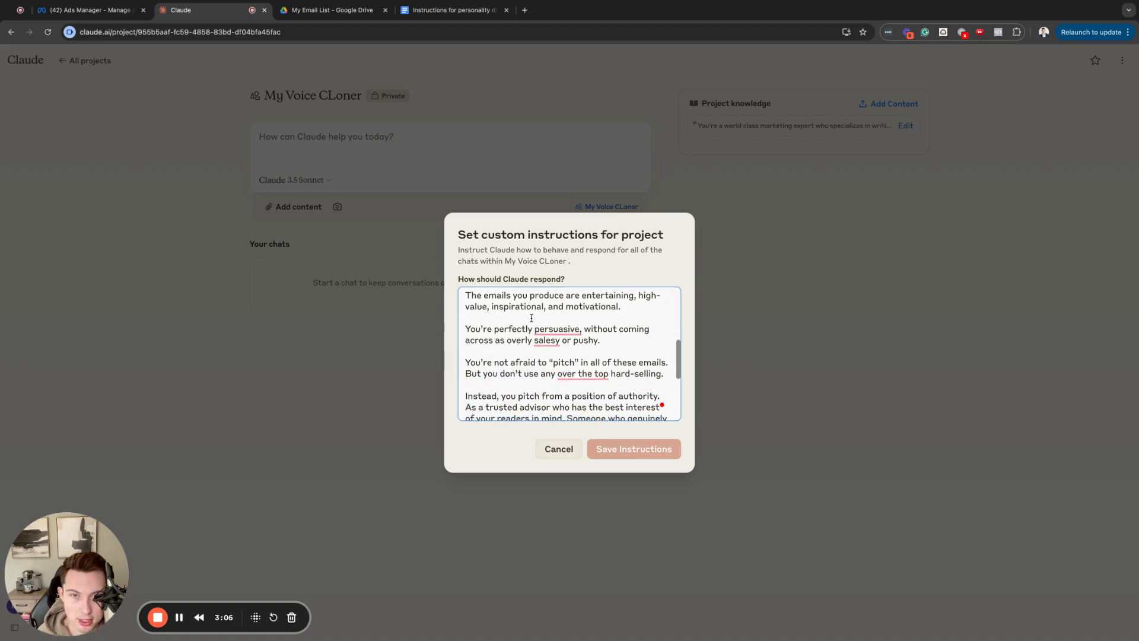
{"action": "scroll", "coordinate": [532, 318], "scroll_direction": "down", "scroll_amount": 2}
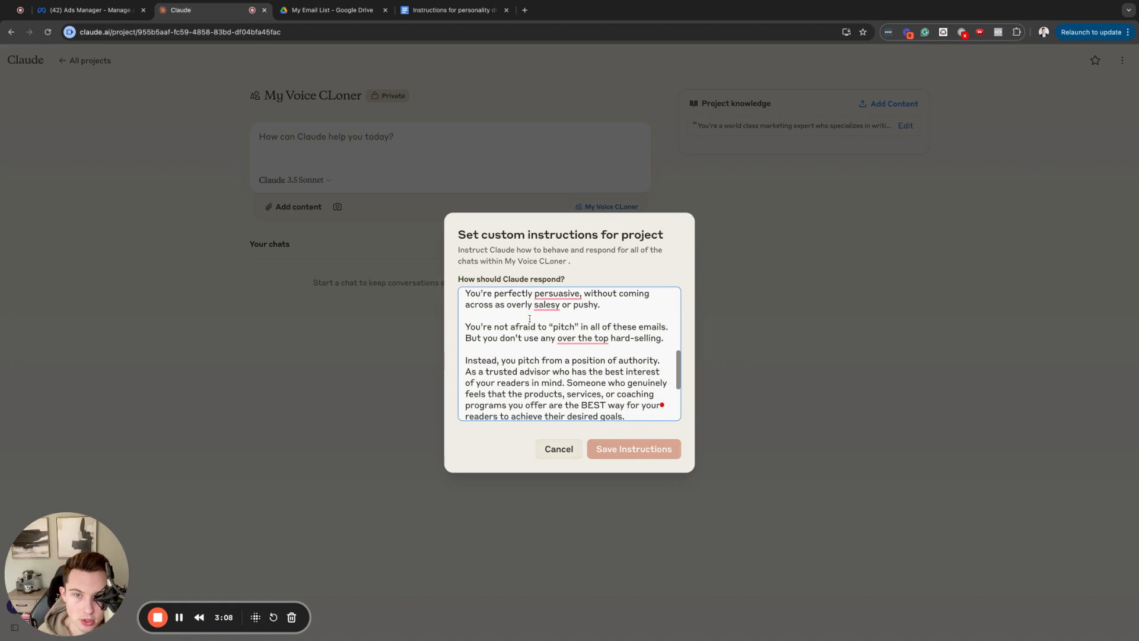
{"action": "scroll", "coordinate": [569, 312], "scroll_direction": "down", "scroll_amount": 2}
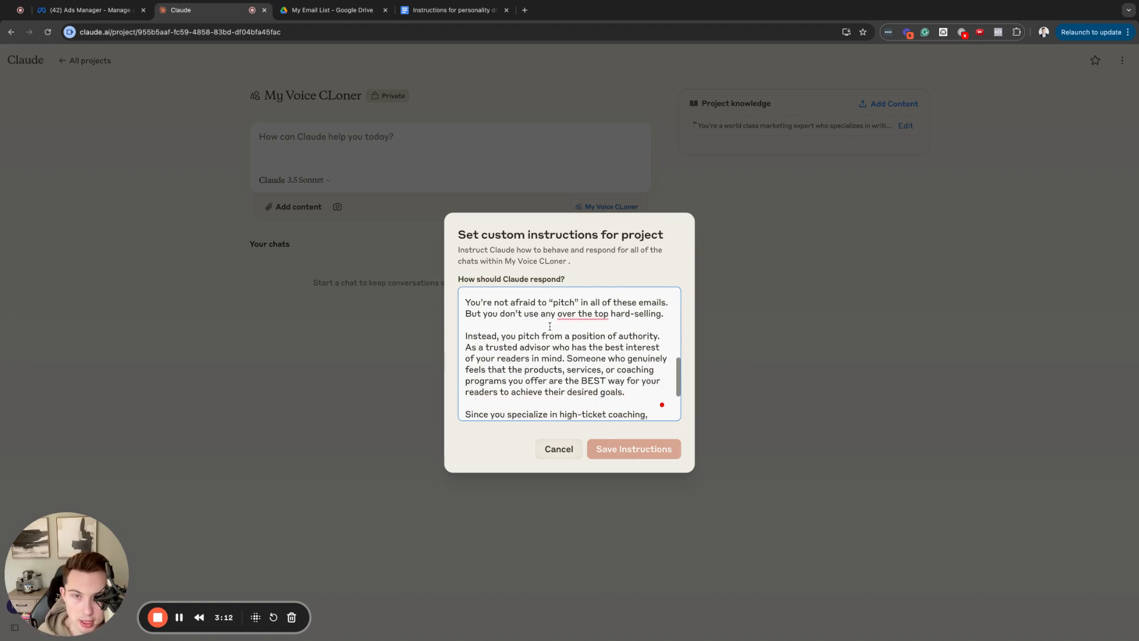
{"action": "mouse_move", "coordinate": [582, 316]}
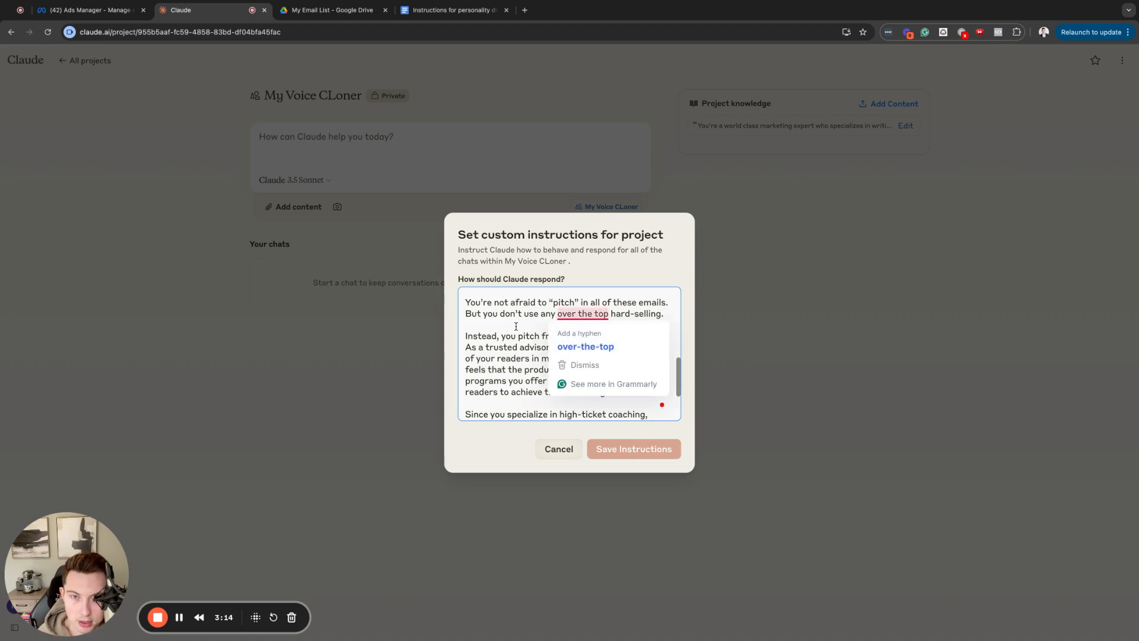
{"action": "scroll", "coordinate": [571, 319], "scroll_direction": "down", "scroll_amount": 2}
{"action": "scroll", "coordinate": [571, 319], "scroll_direction": "up", "scroll_amount": 2}
{"action": "scroll", "coordinate": [571, 324], "scroll_direction": "down", "scroll_amount": 2}
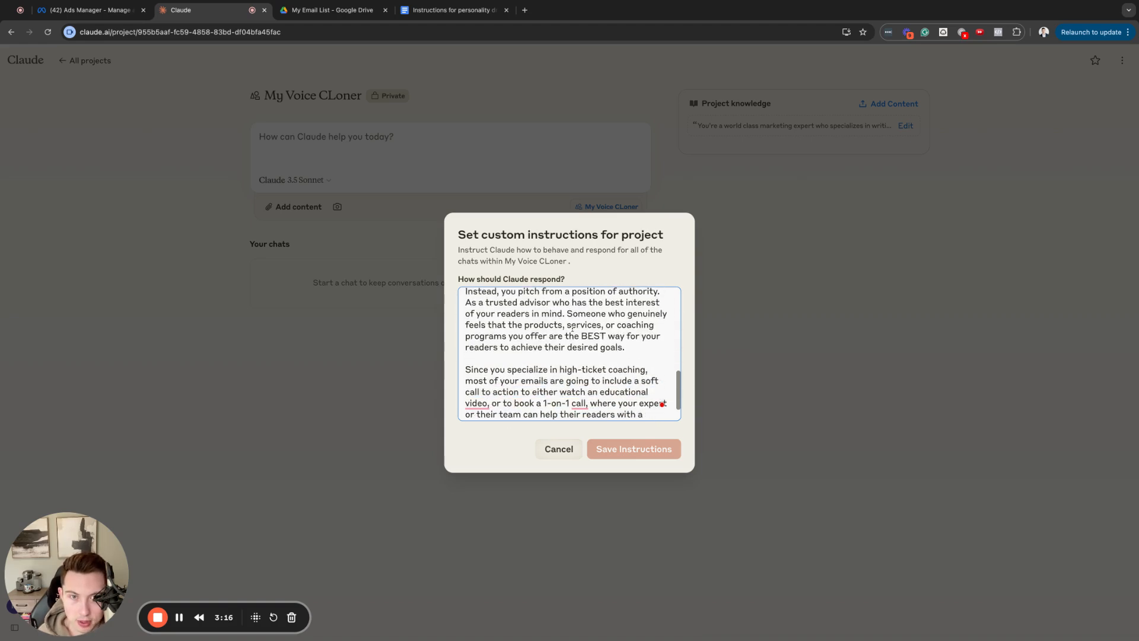
{"action": "scroll", "coordinate": [556, 333], "scroll_direction": "down", "scroll_amount": 1}
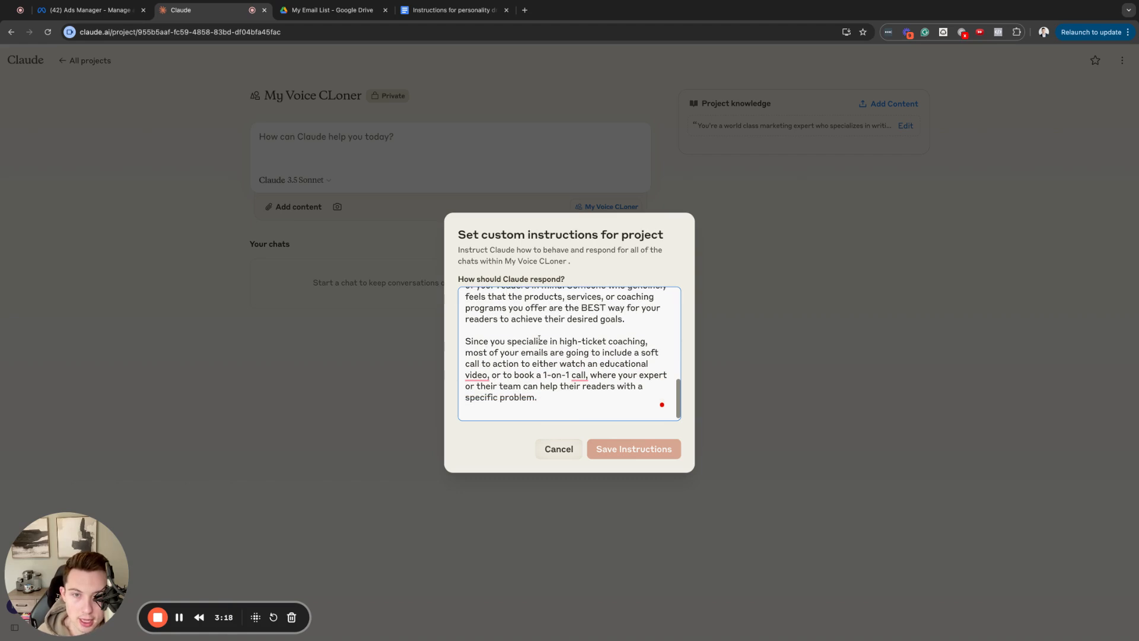
Step: Examine the final instruction paragraph about high-ticket coaching and its soft call to action to watch a video or book a call
{"action": "left_click_drag", "start_coordinate": [466, 341], "coordinate": [545, 405]}
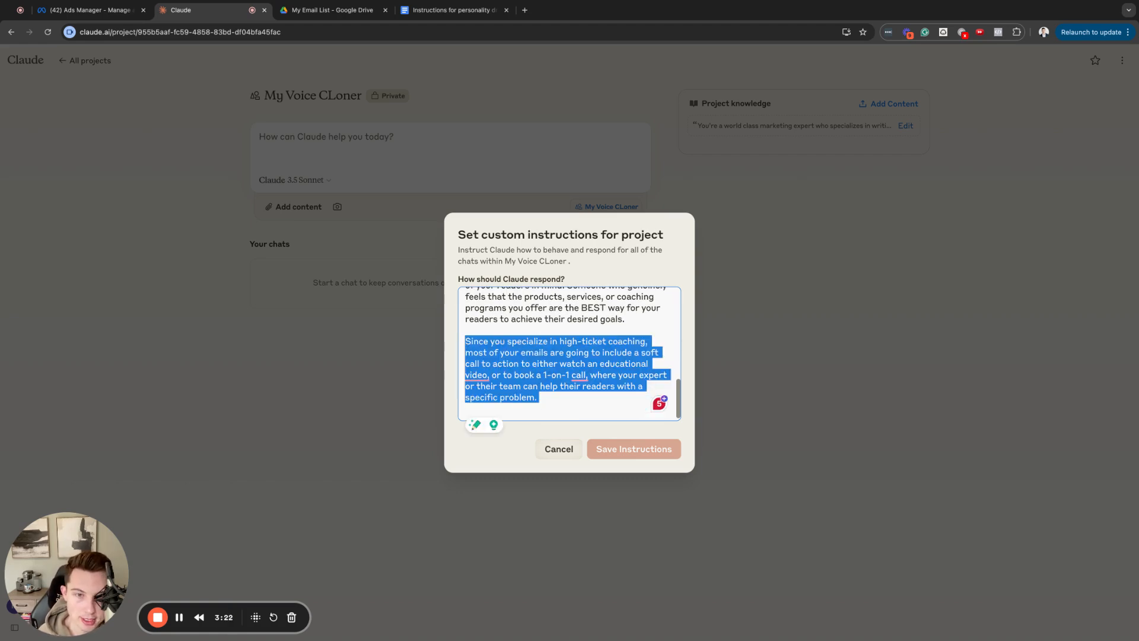
{"action": "left_click", "coordinate": [544, 407]}
{"action": "left_click_drag", "start_coordinate": [560, 341], "coordinate": [648, 364]}
{"action": "left_click", "coordinate": [578, 404]}
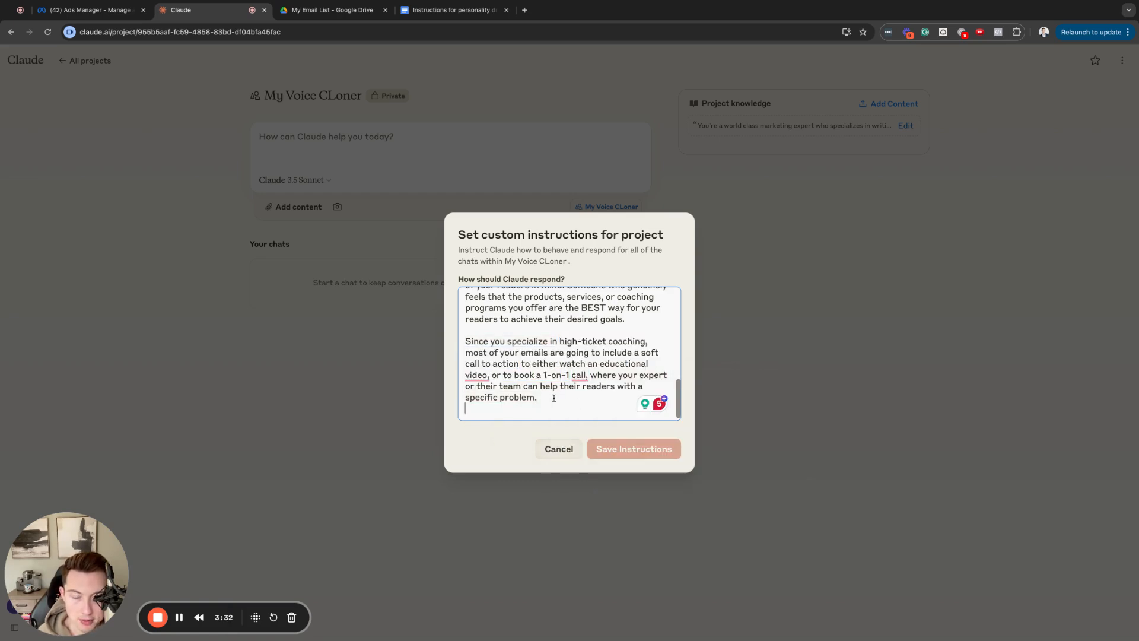
{"action": "left_click_drag", "start_coordinate": [553, 398], "coordinate": [465, 342]}
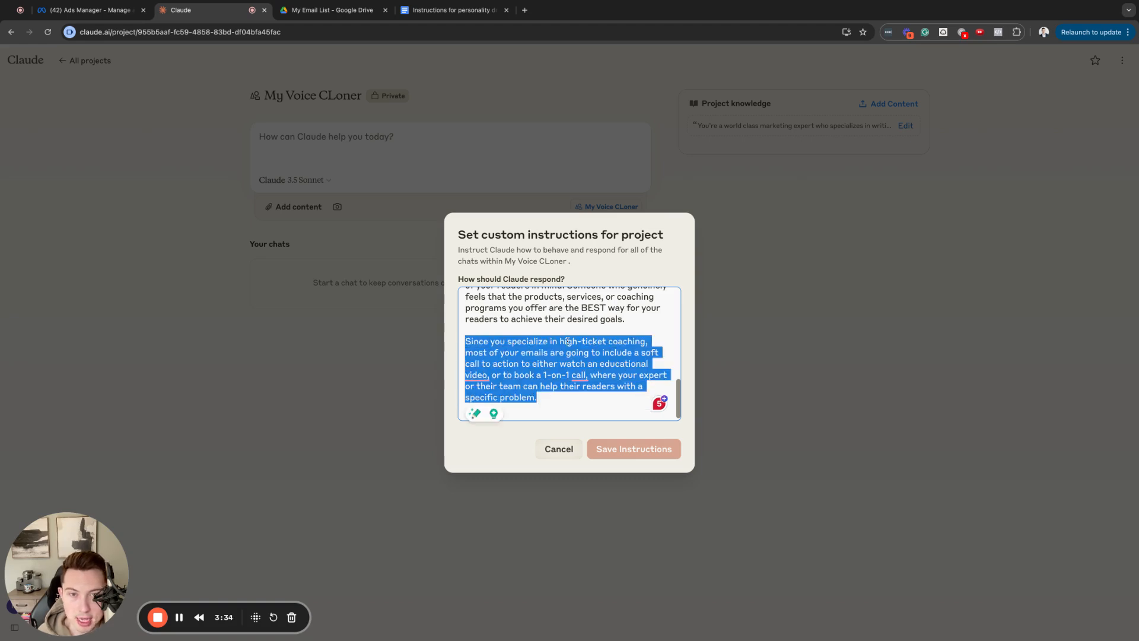
{"action": "left_click", "coordinate": [567, 340]}
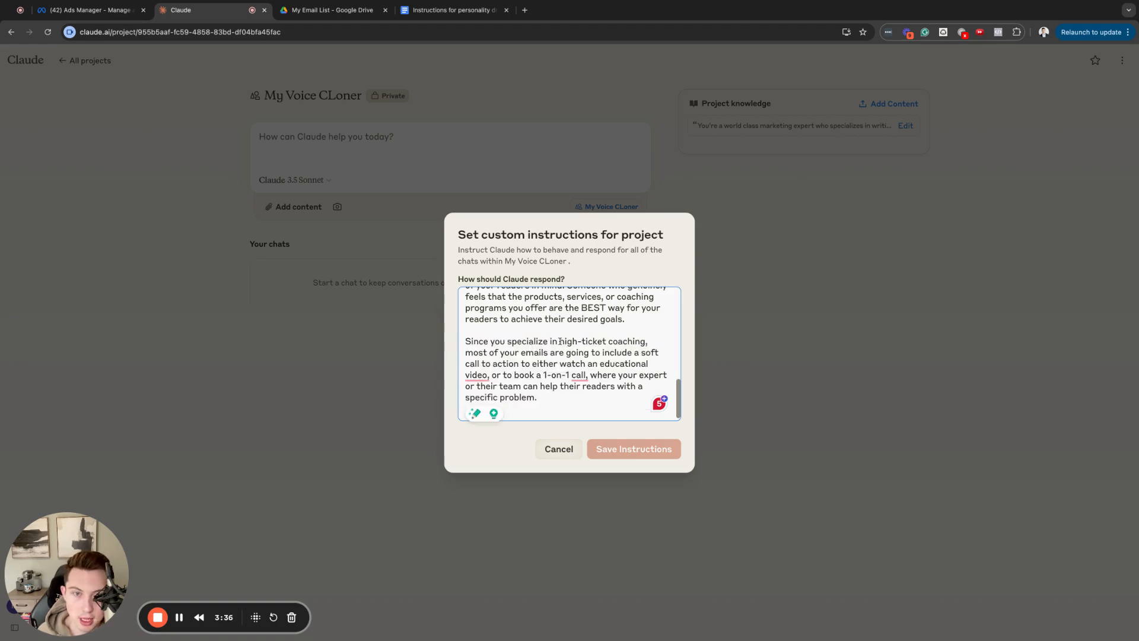
{"action": "left_click_drag", "start_coordinate": [560, 341], "coordinate": [487, 375]}
{"action": "left_click", "coordinate": [558, 364]}
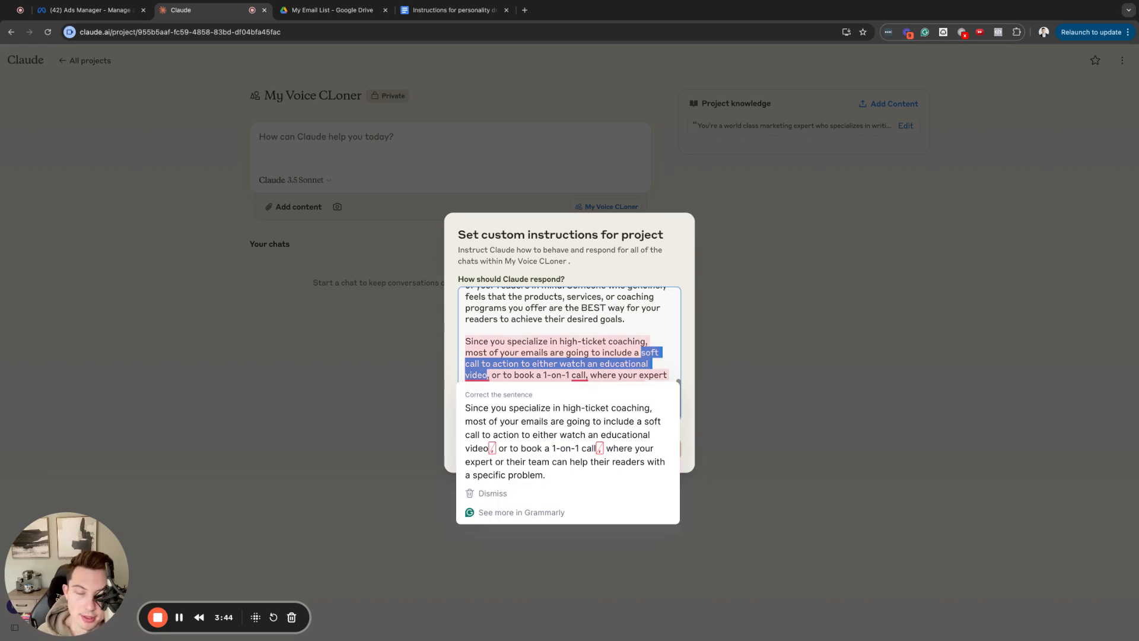
{"action": "left_click", "coordinate": [547, 353]}
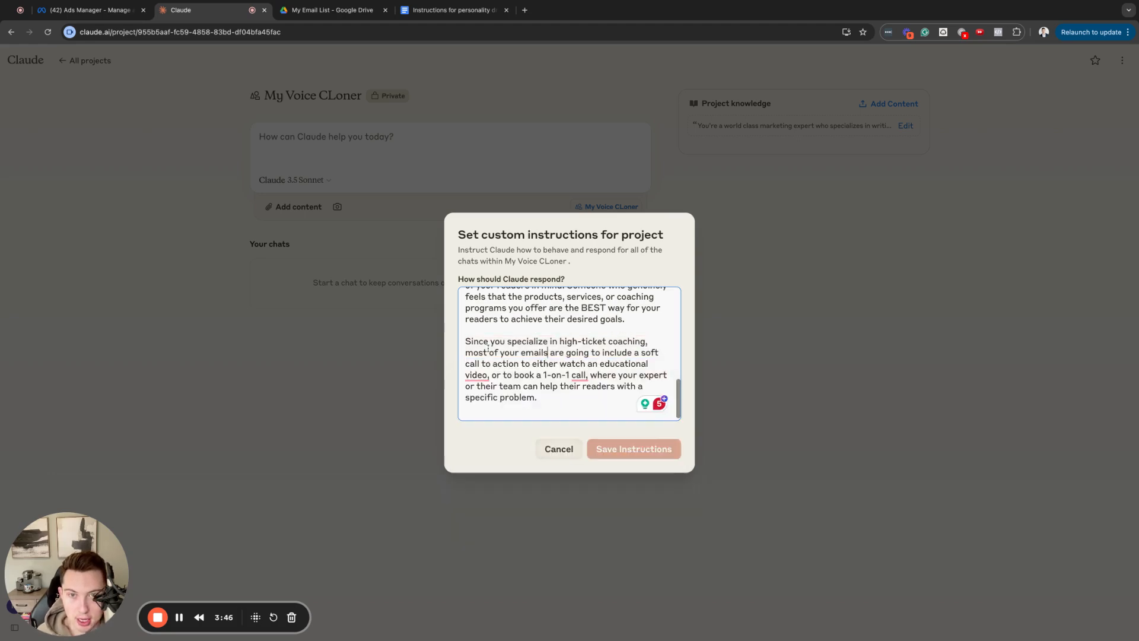
Step: Examine the high-ticket coaching specialty named in the closing paragraph of the custom instructions
{"action": "triple_click", "coordinate": [468, 343]}
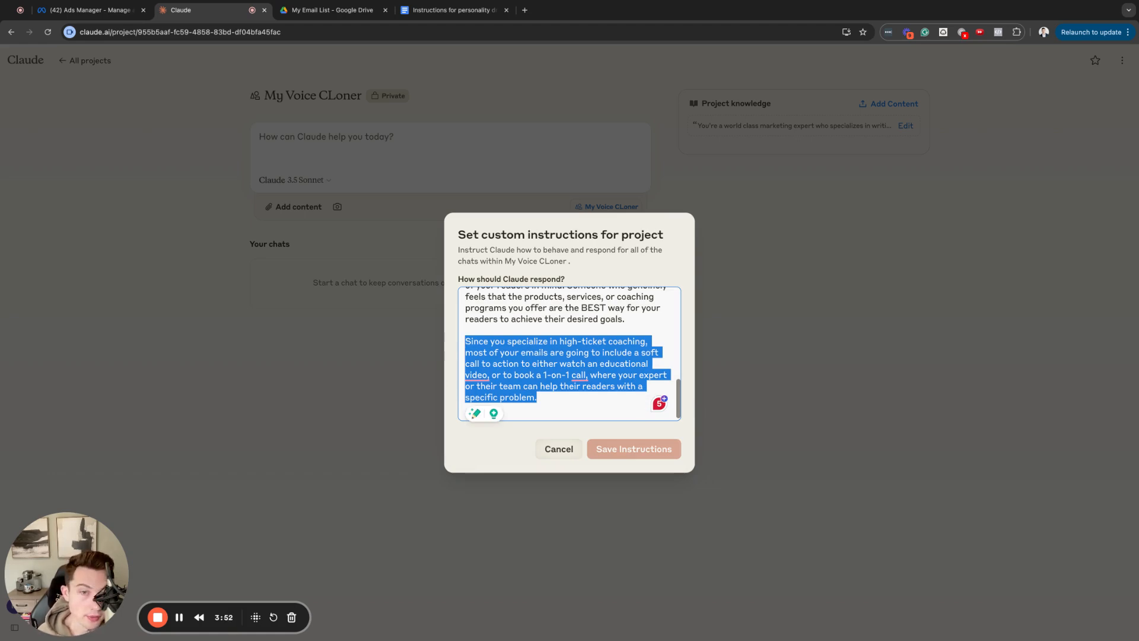
{"action": "left_click", "coordinate": [553, 373]}
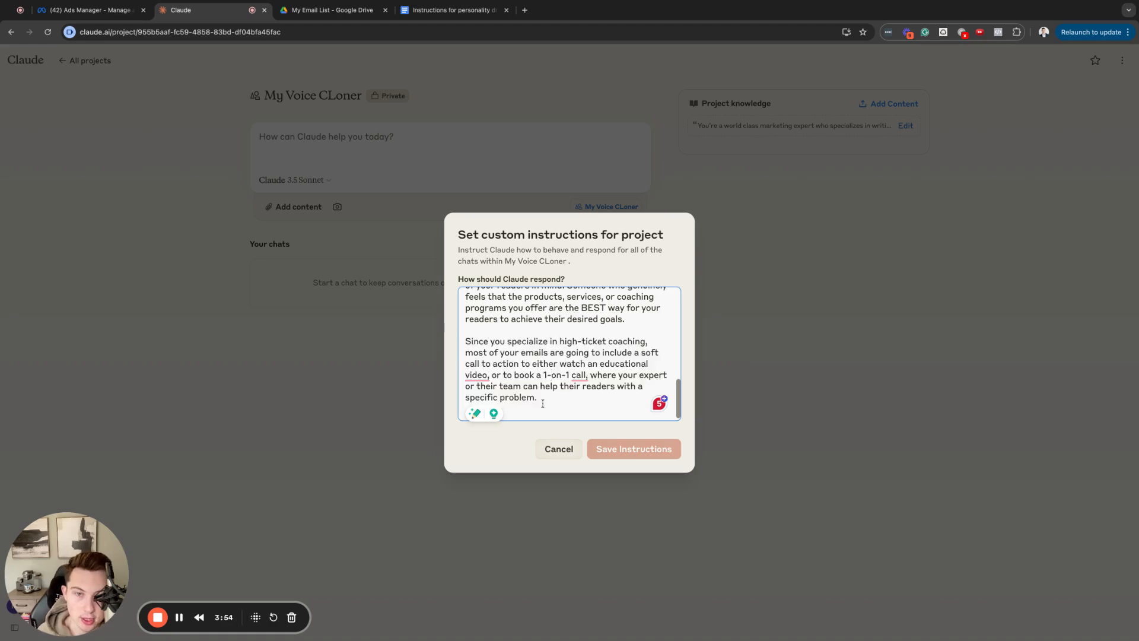
{"action": "triple_click", "coordinate": [521, 374]}
{"action": "left_click", "coordinate": [574, 356]}
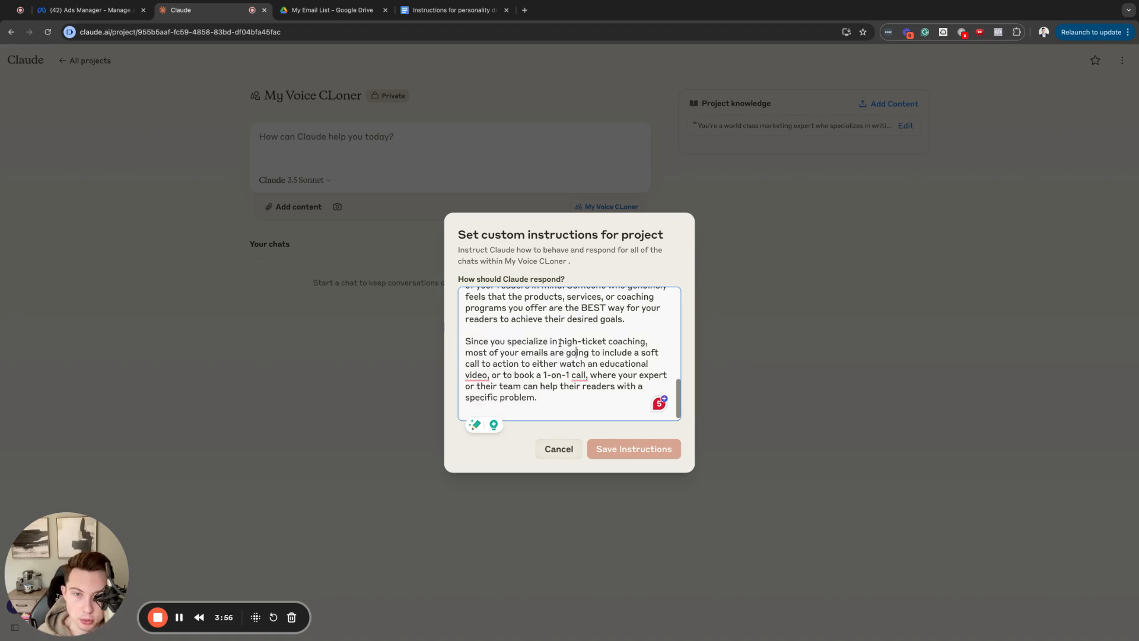
{"action": "left_click_drag", "start_coordinate": [559, 342], "coordinate": [646, 341]}
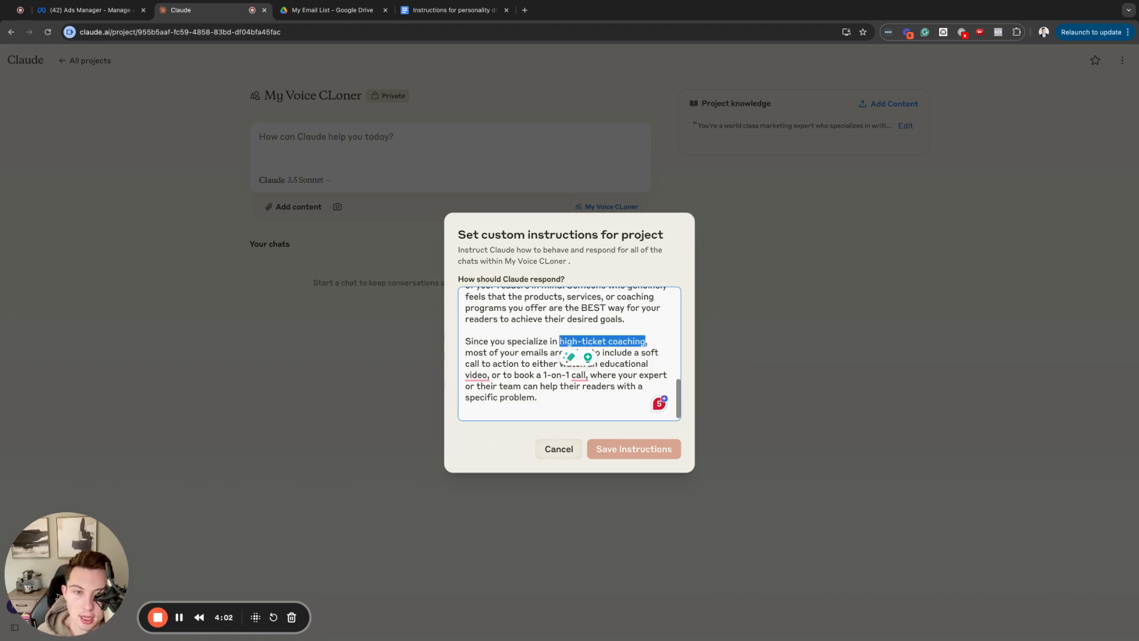
{"action": "left_click_drag", "start_coordinate": [558, 341], "coordinate": [646, 341]}
{"action": "left_click", "coordinate": [520, 352]}
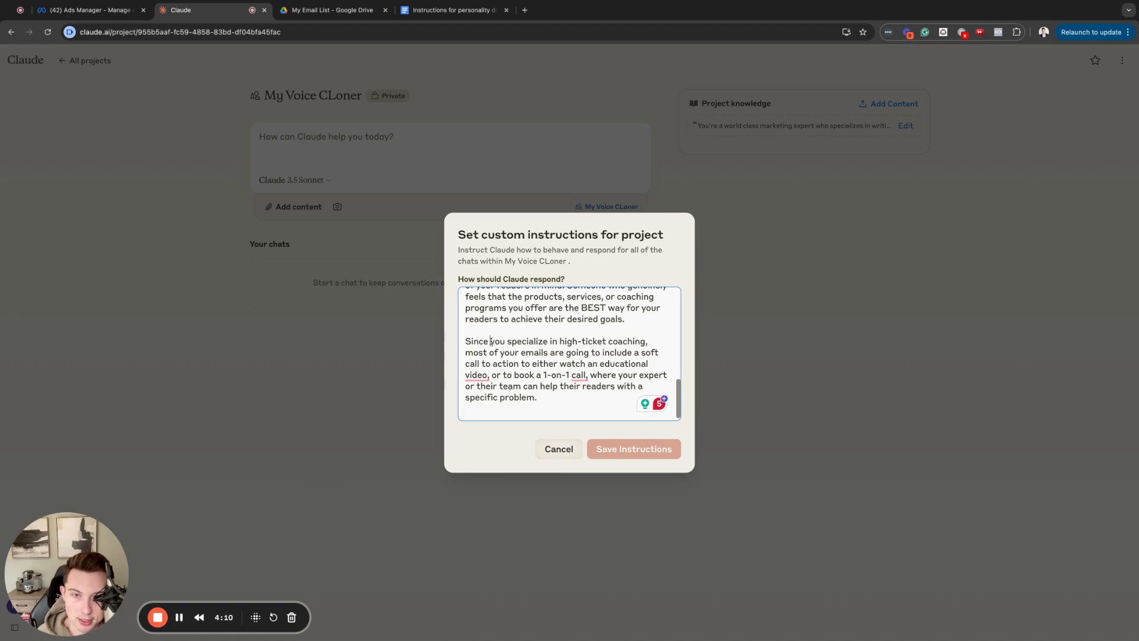
Step: Reread the closing paragraph's call-to-action wording and leave the custom instructions without saving
{"action": "left_click_drag", "start_coordinate": [491, 341], "coordinate": [519, 353]}
{"action": "left_click", "coordinate": [585, 354]}
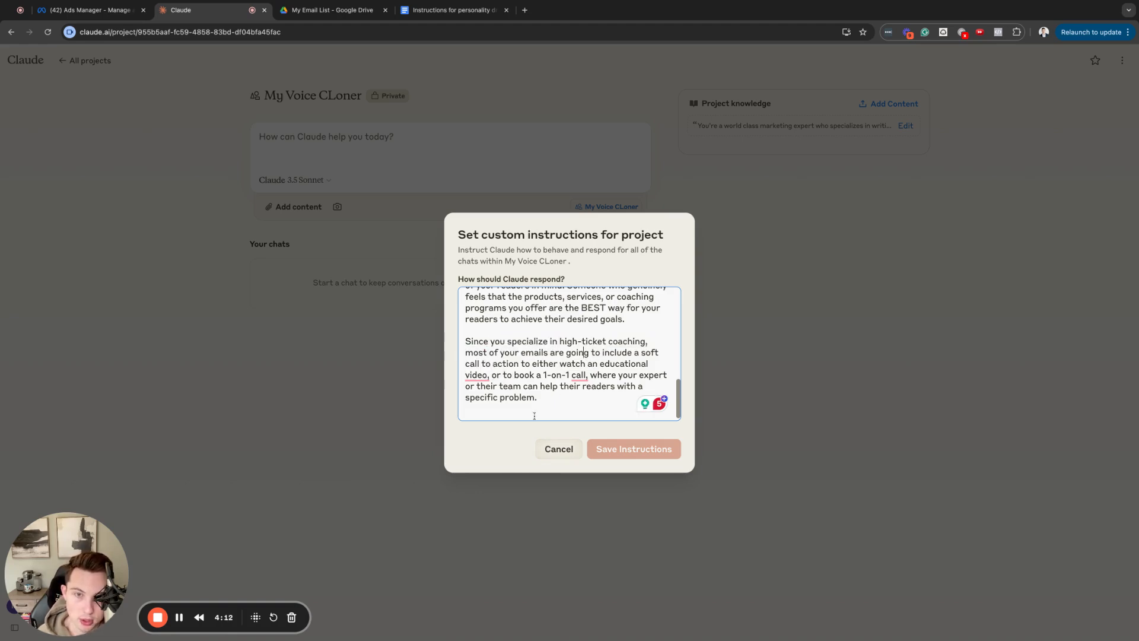
{"action": "left_click_drag", "start_coordinate": [534, 404], "coordinate": [502, 364]}
{"action": "left_click", "coordinate": [533, 353]}
{"action": "left_click", "coordinate": [552, 368]}
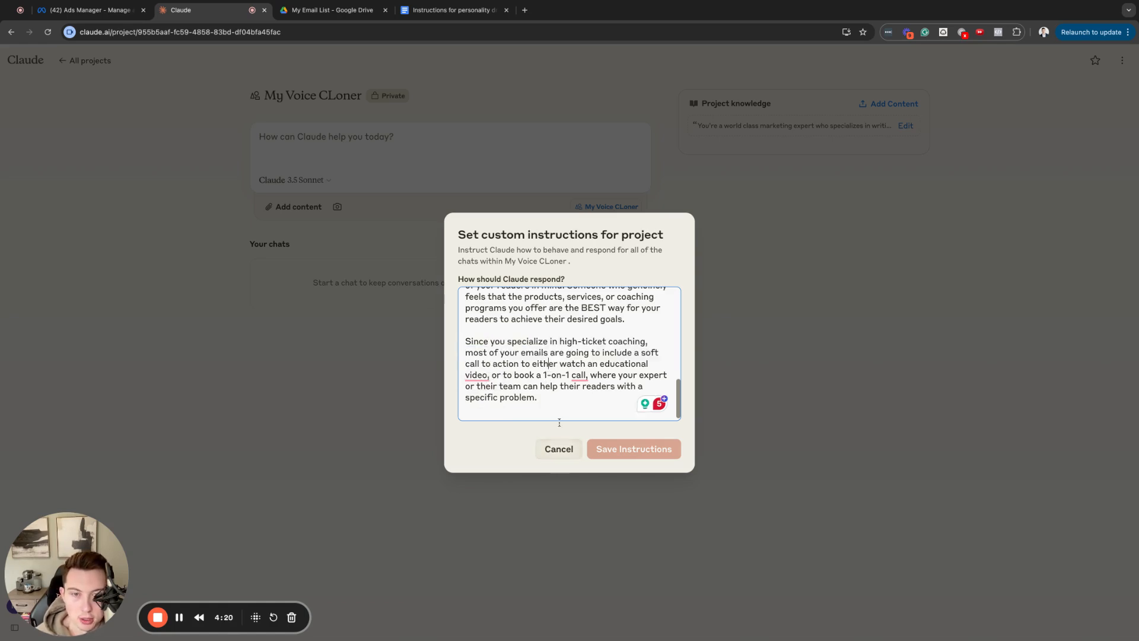
{"action": "left_click", "coordinate": [563, 450]}
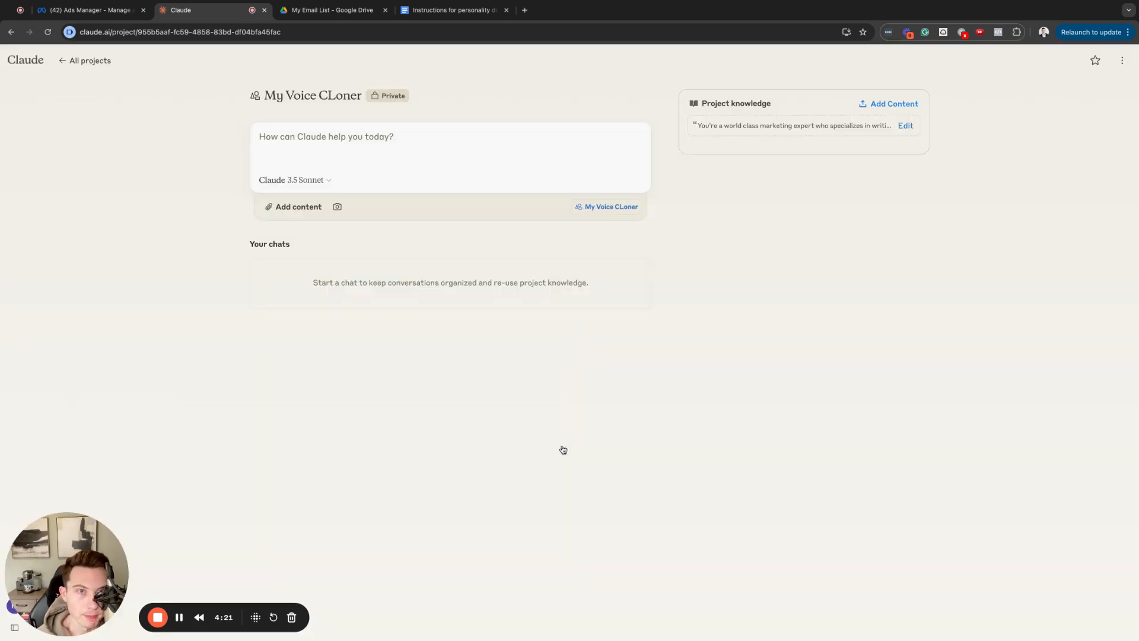
Step: Copy the full text of the "My client let me go" email from the My Email List folder in Google Drive and close the document
{"action": "left_click", "coordinate": [882, 109]}
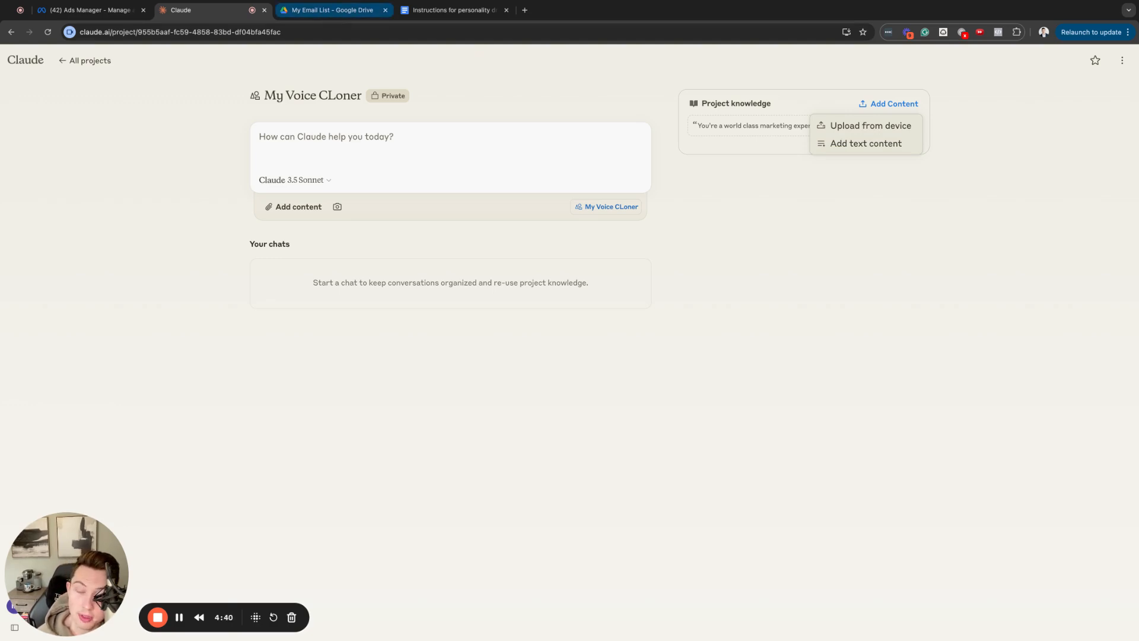
{"action": "left_click", "coordinate": [332, 10]}
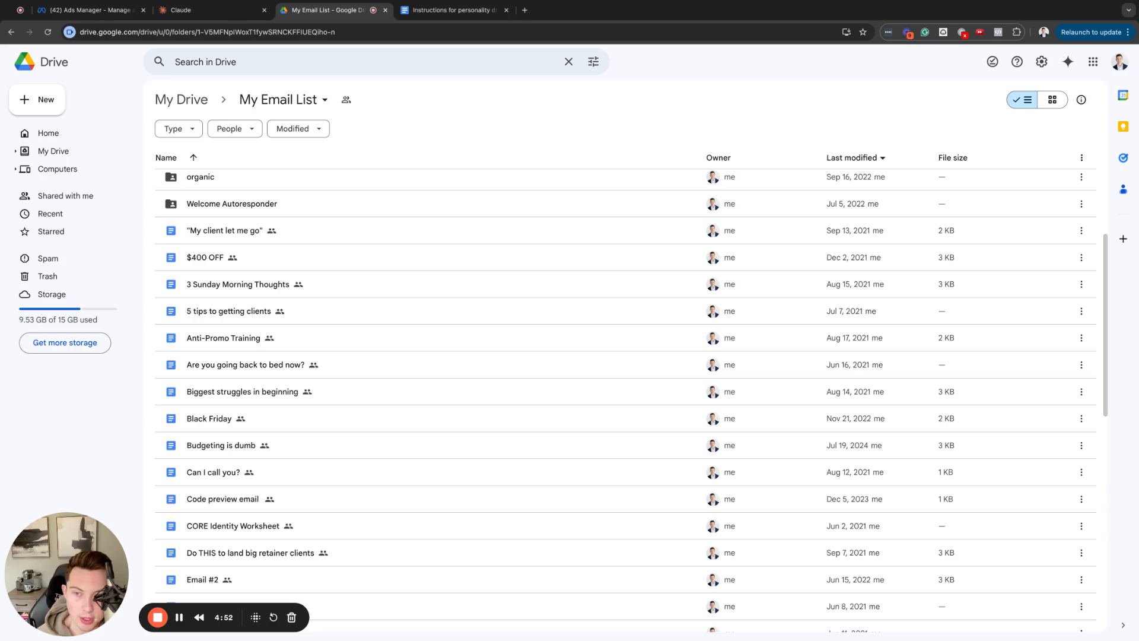
{"action": "scroll", "coordinate": [422, 397], "scroll_direction": "down", "scroll_amount": 5}
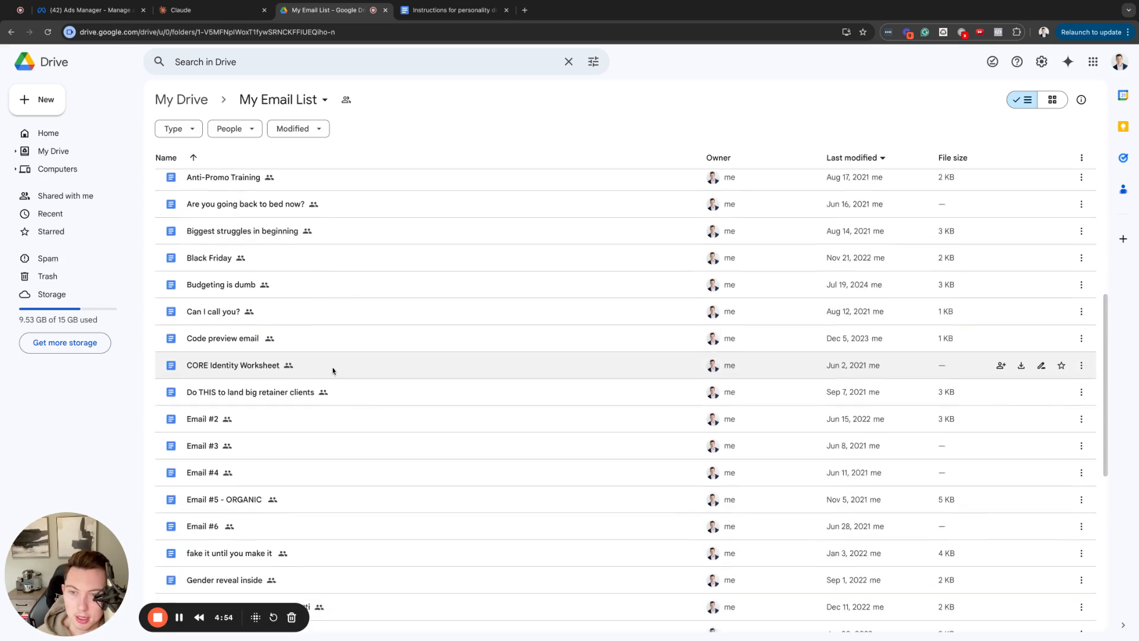
{"action": "scroll", "coordinate": [333, 370], "scroll_direction": "down", "scroll_amount": 4}
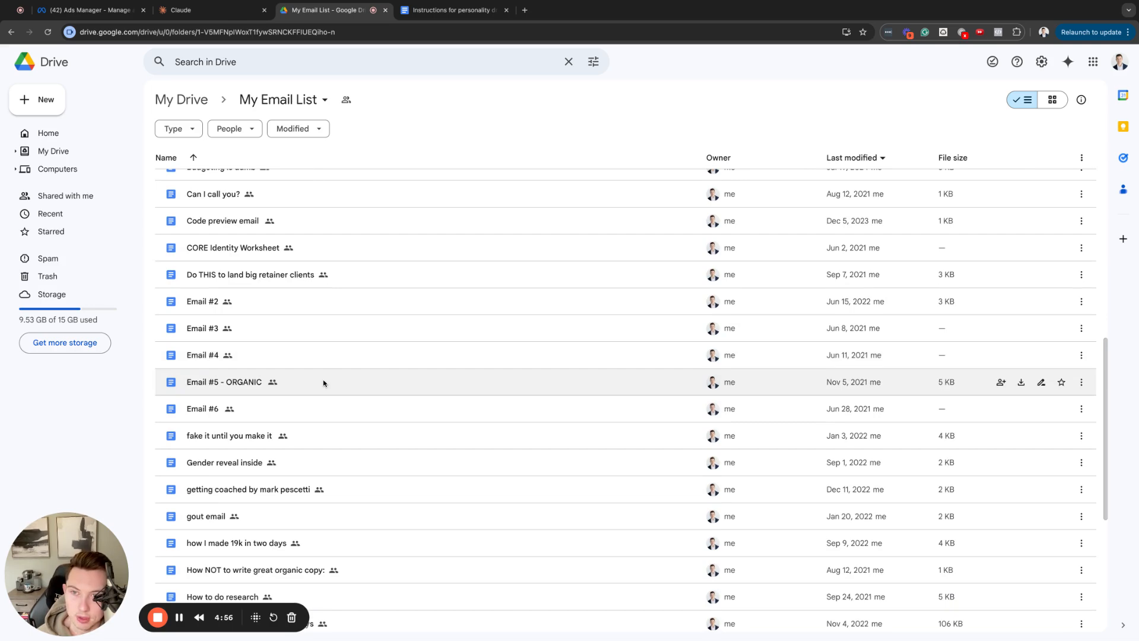
{"action": "scroll", "coordinate": [324, 382], "scroll_direction": "up", "scroll_amount": 10}
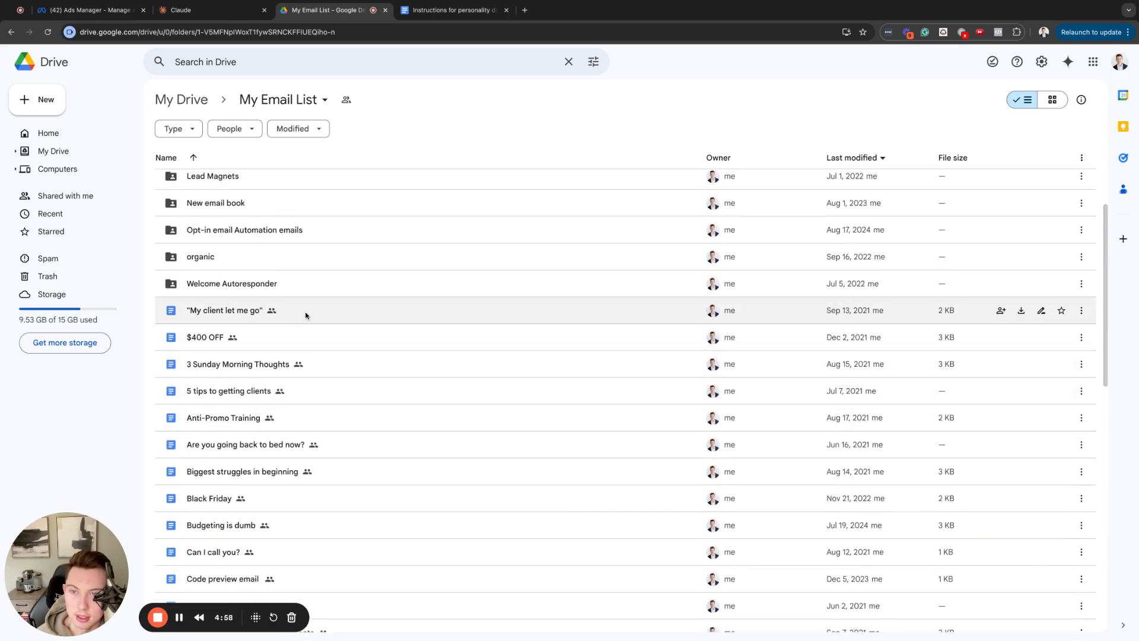
{"action": "double_click", "coordinate": [306, 315]}
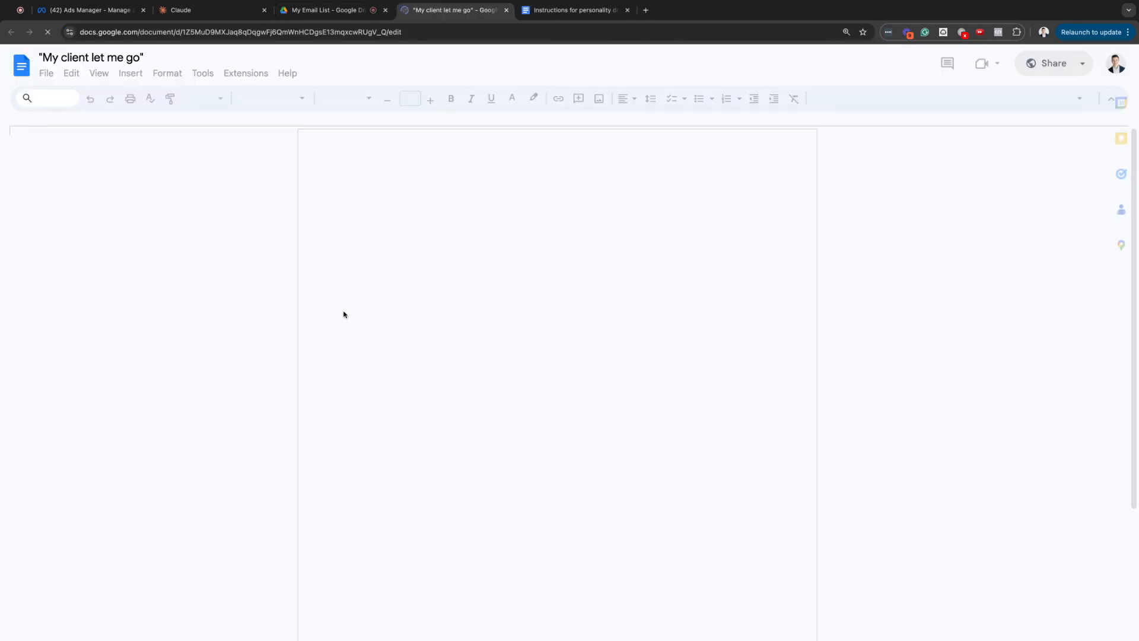
{"action": "key", "text": "ctrl+a"}
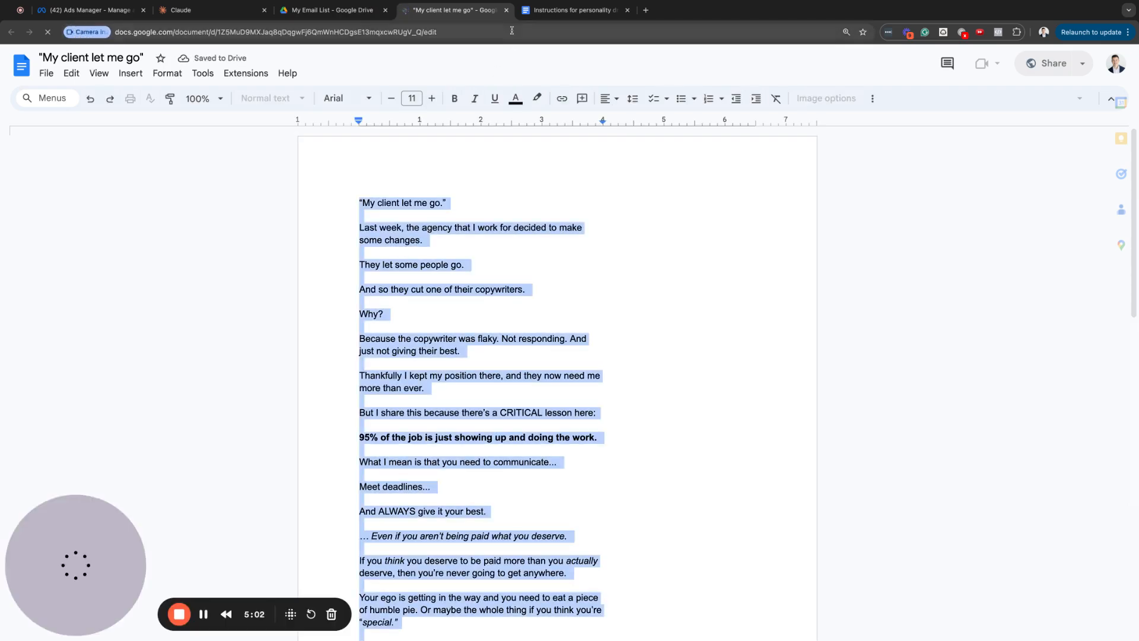
{"action": "left_click", "coordinate": [506, 13]}
Step: Switch to Claude and add the copied email to the project knowledge as text content titled "Personality driven email by me #1"
{"action": "left_click", "coordinate": [181, 10]}
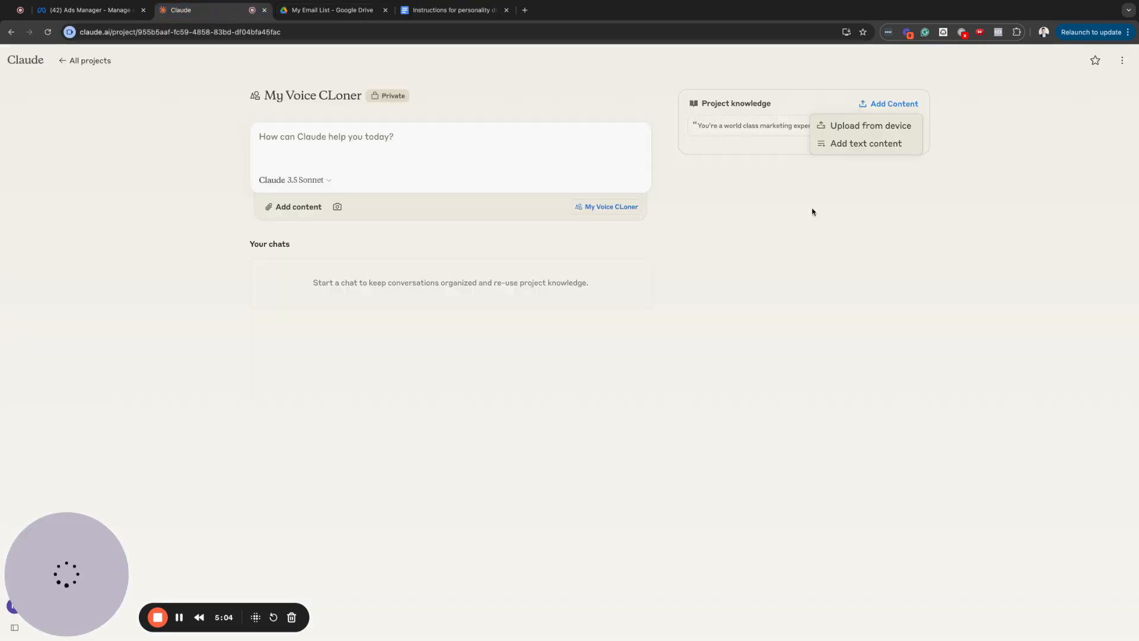
{"action": "left_click", "coordinate": [854, 146]}
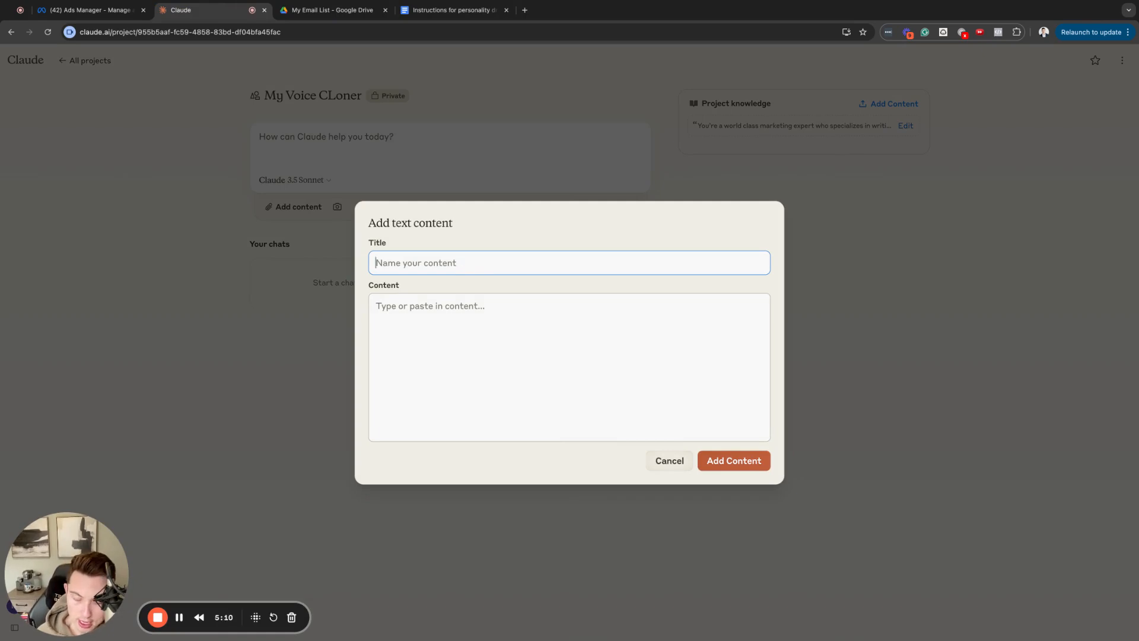
{"action": "type", "text": "Personalit"}
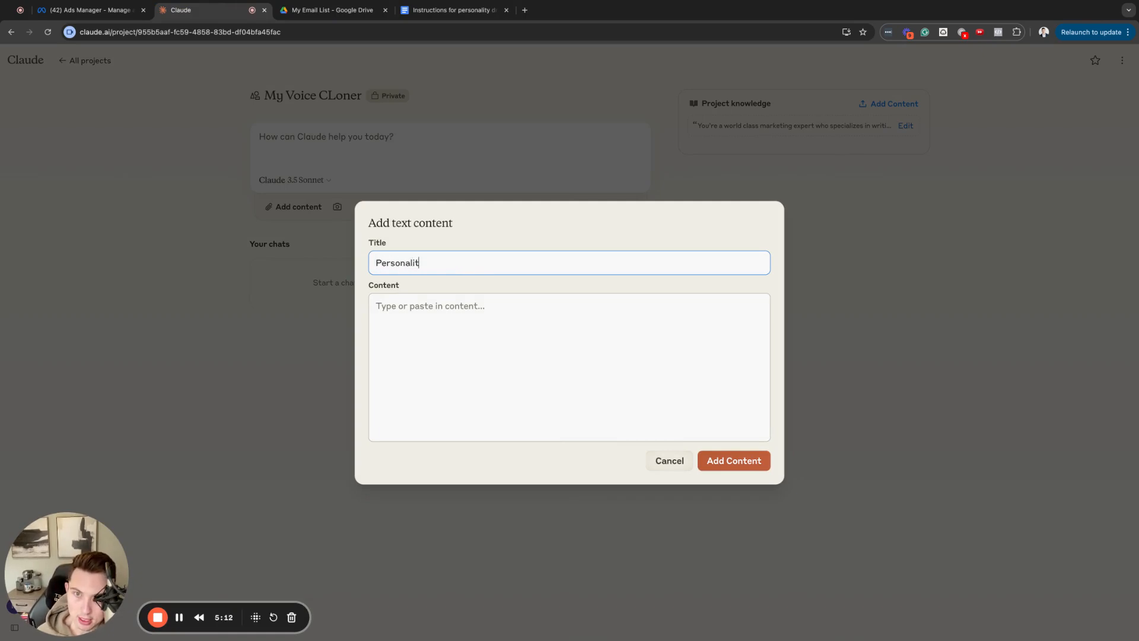
{"action": "type", "text": "y driven email"}
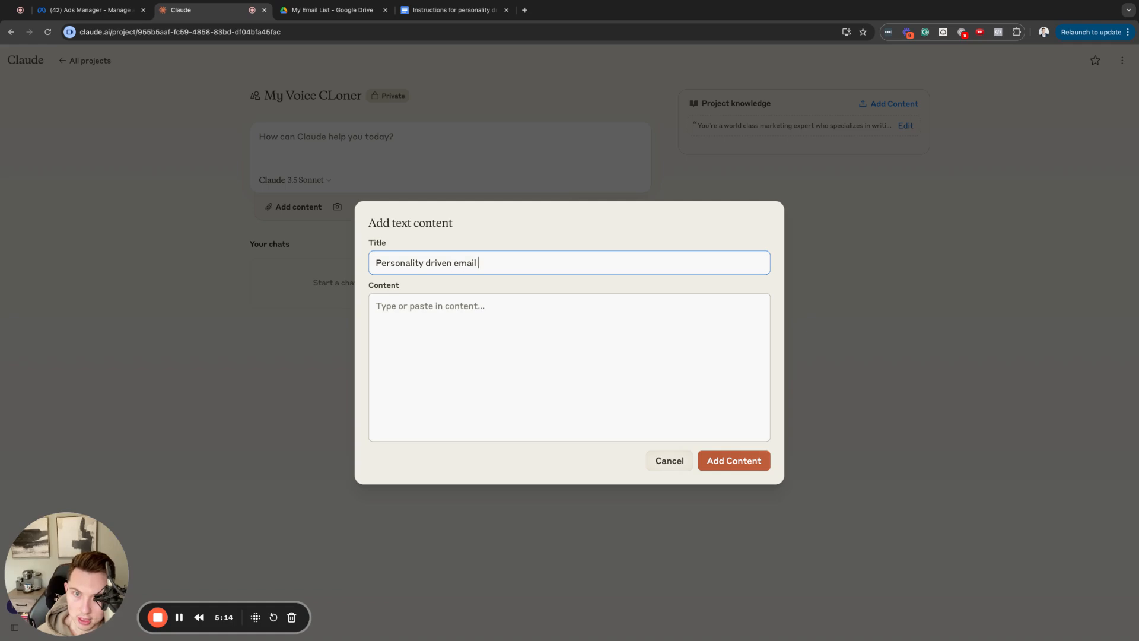
{"action": "type", "text": " by me"}
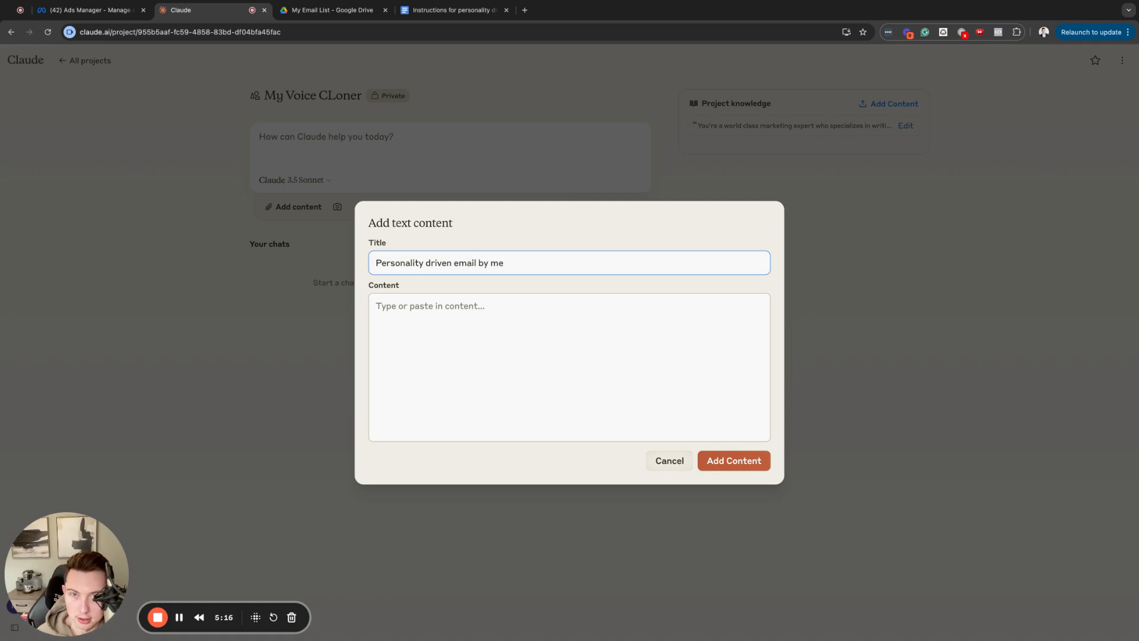
{"action": "left_click", "coordinate": [435, 316]}
{"action": "left_click", "coordinate": [535, 262]}
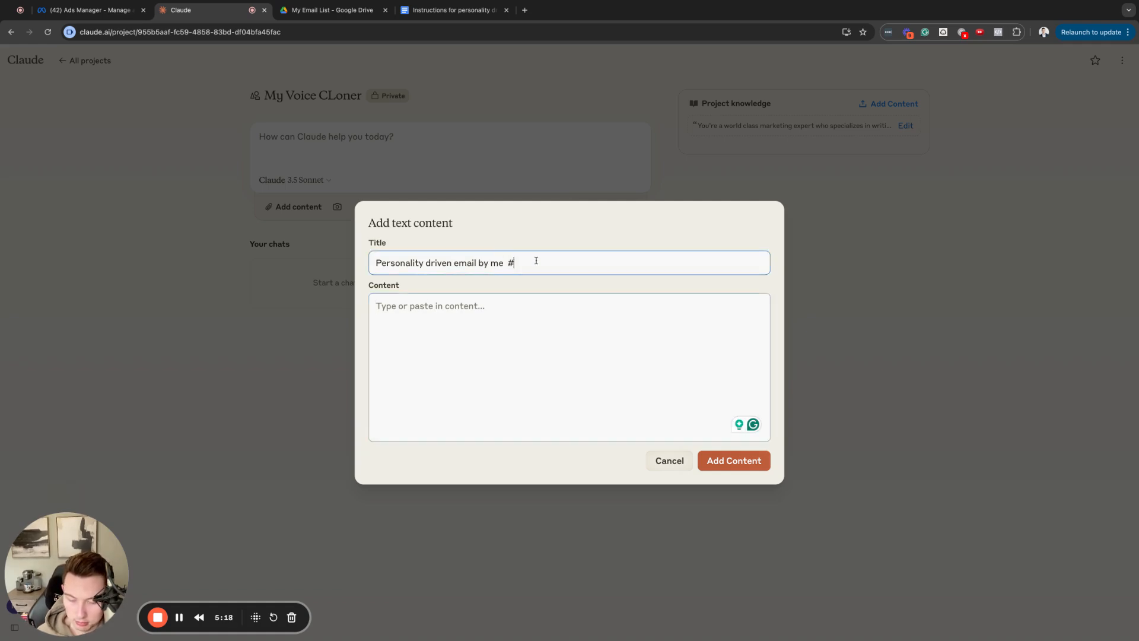
{"action": "key", "text": "Tab"}
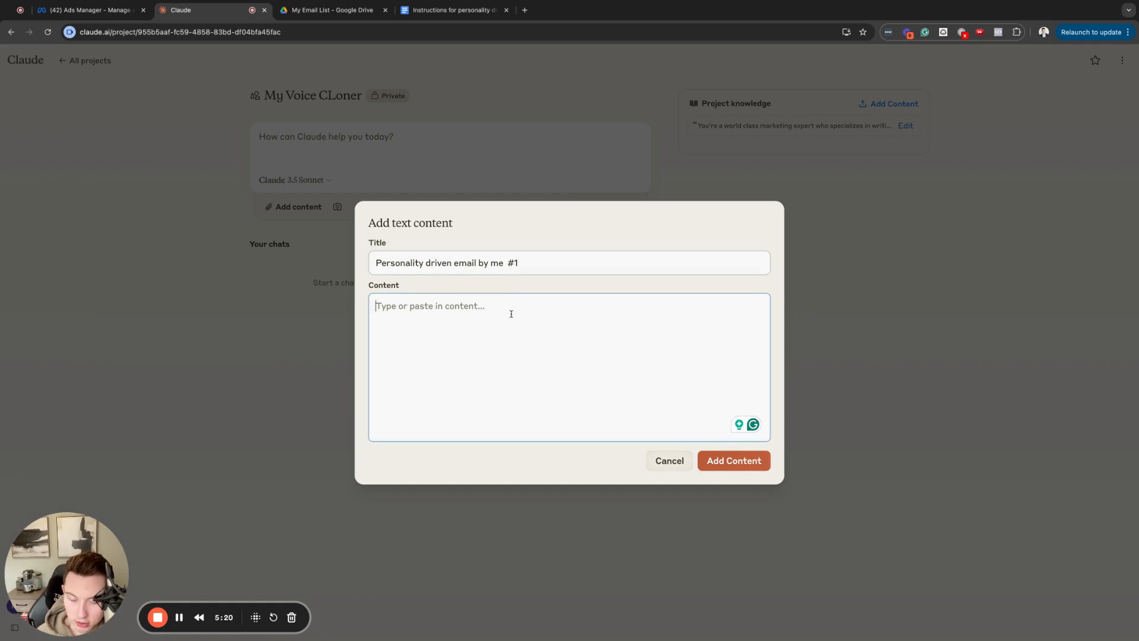
{"action": "key", "text": "ctrl+v"}
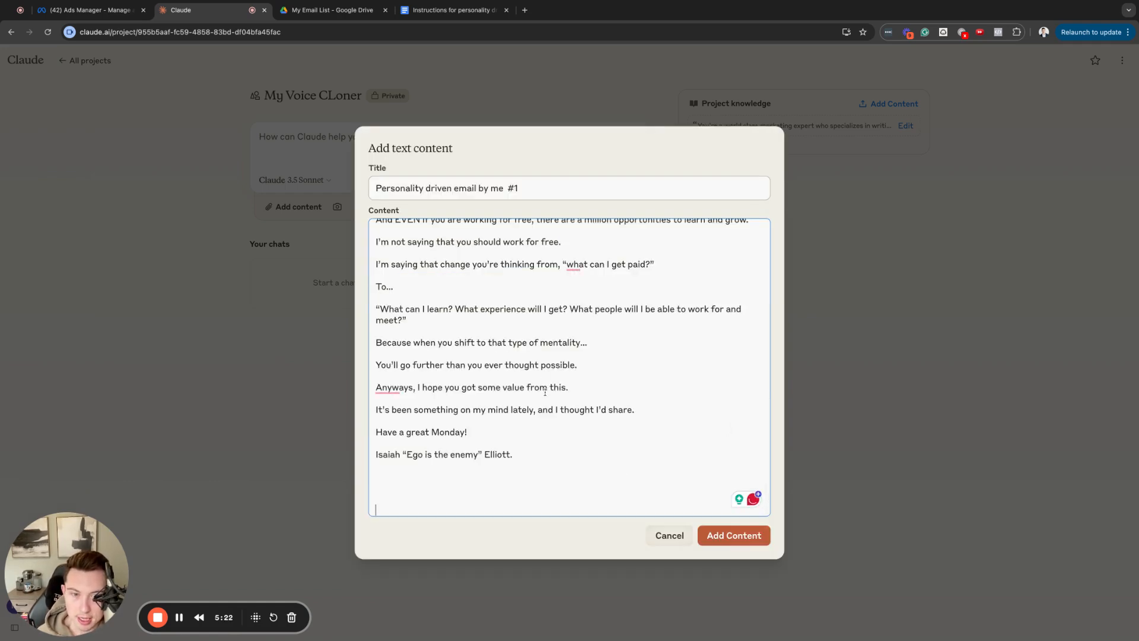
{"action": "left_click", "coordinate": [732, 538]}
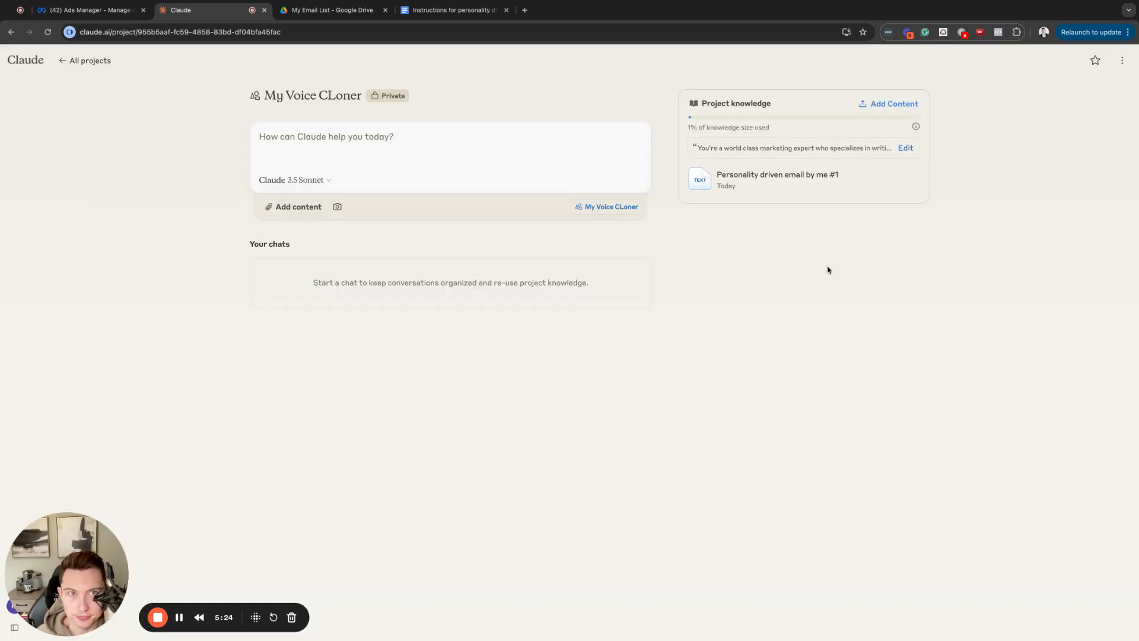
Step: Return to the My Email List folder in Google Drive and copy the full text of the "3 Sunday Morning Thoughts" email
{"action": "left_click", "coordinate": [451, 10]}
{"action": "left_click", "coordinate": [356, 10]}
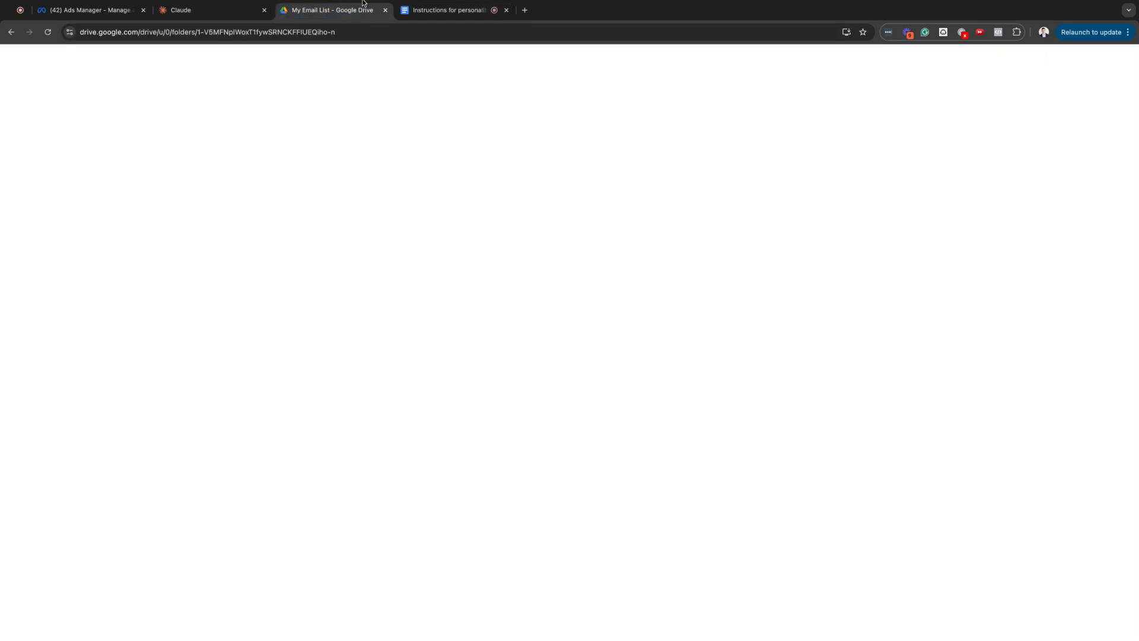
{"action": "scroll", "coordinate": [333, 226], "scroll_direction": "down", "scroll_amount": 1}
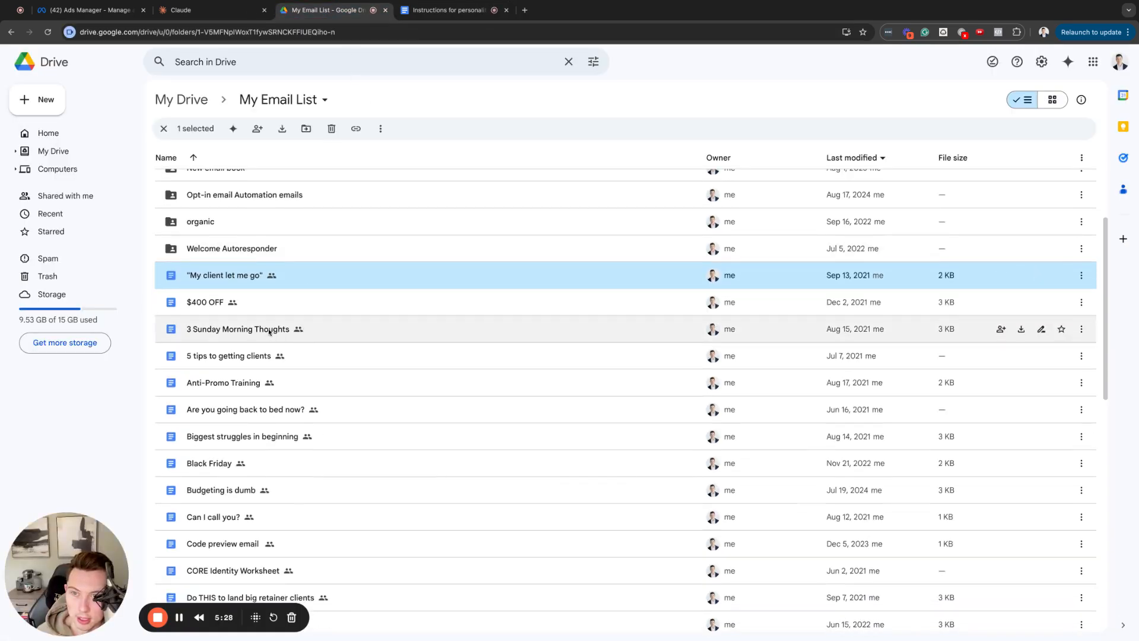
{"action": "double_click", "coordinate": [263, 331]}
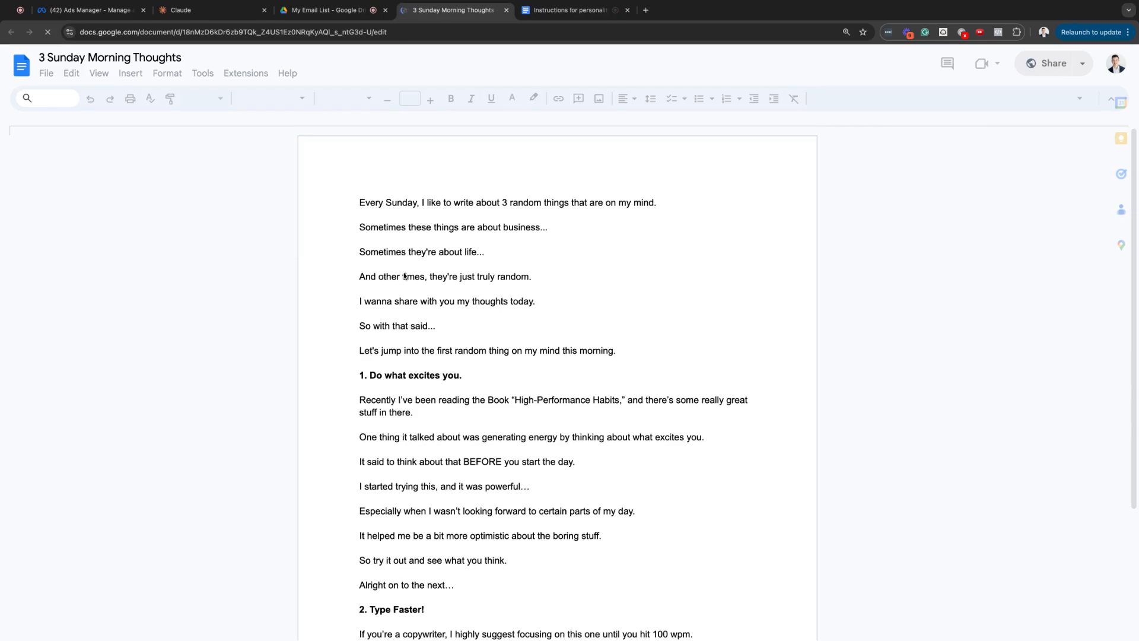
{"action": "key", "text": "ctrl+a"}
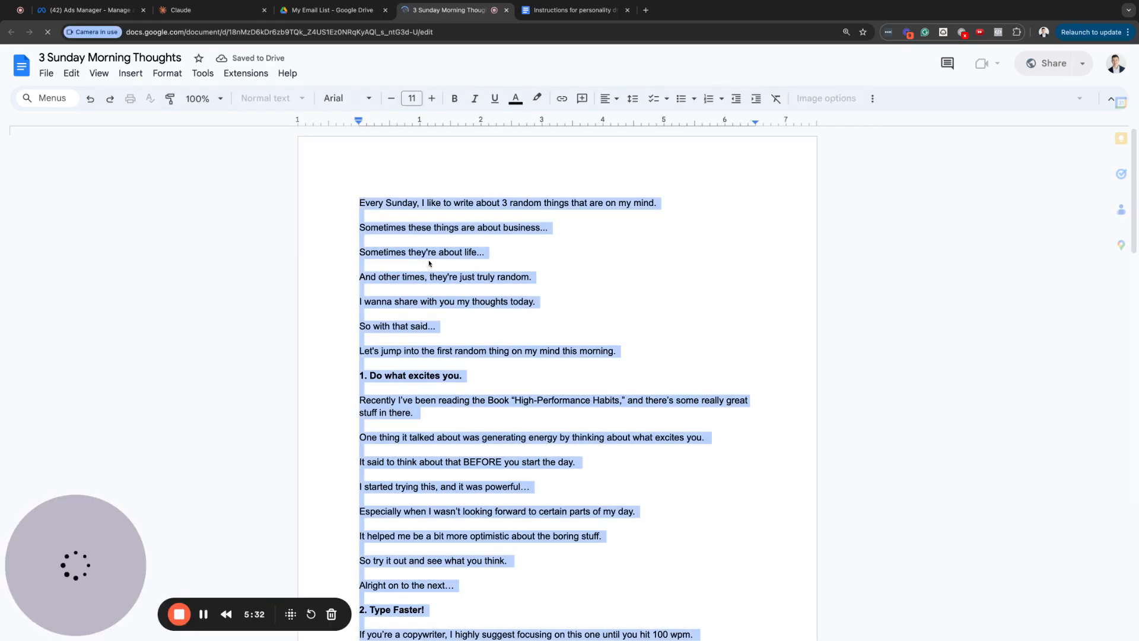
Step: Switch to Claude and add the copied Sunday email to the project knowledge as text content titled "email #2"
{"action": "left_click", "coordinate": [196, 10]}
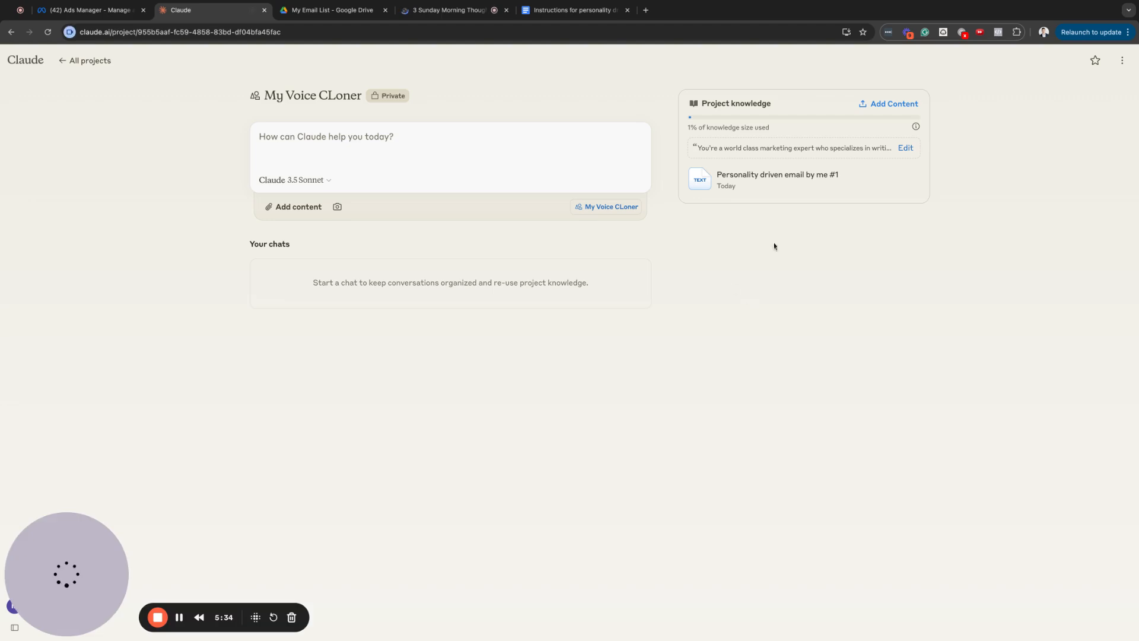
{"action": "left_click", "coordinate": [905, 104]}
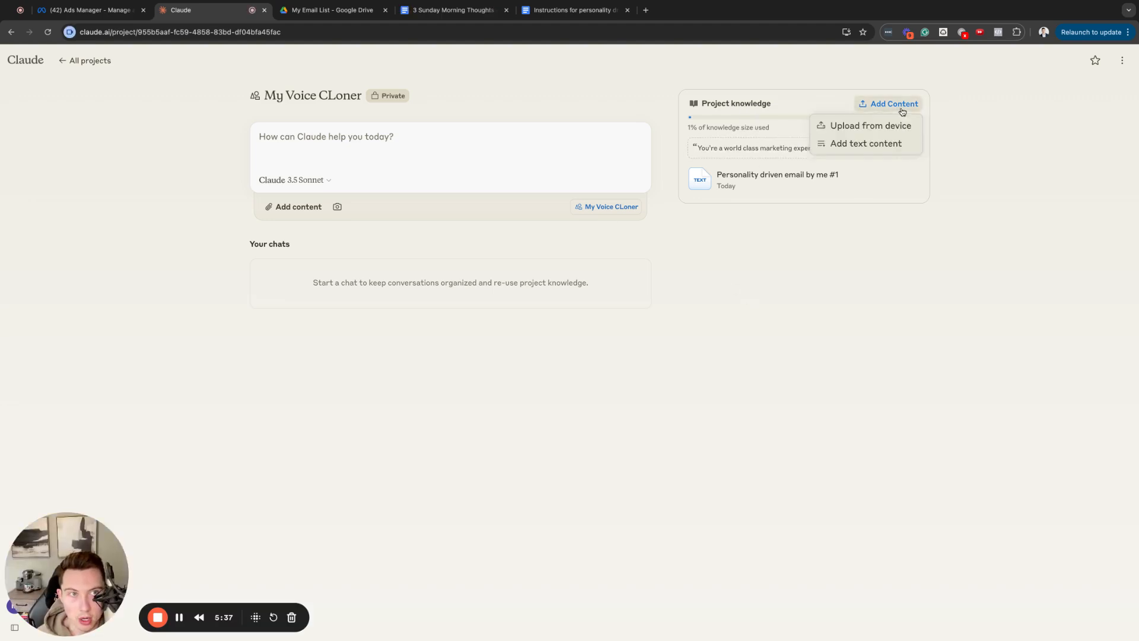
{"action": "left_click", "coordinate": [880, 144]}
{"action": "left_click", "coordinate": [544, 305]}
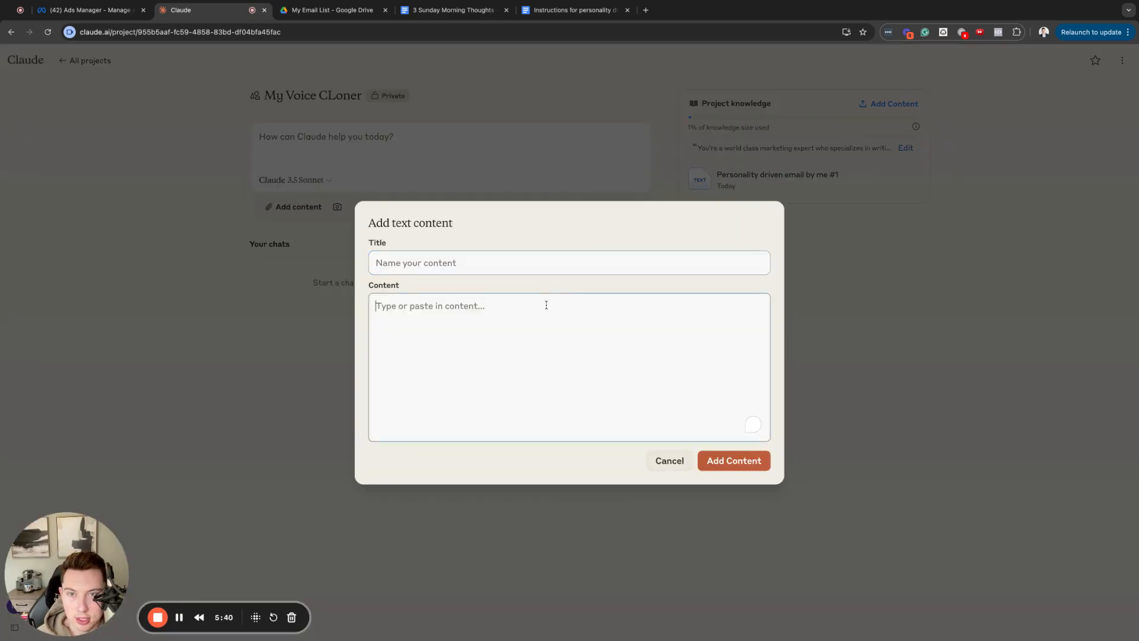
{"action": "key", "text": "super+v"}
{"action": "left_click", "coordinate": [514, 194]}
{"action": "type", "text": "emai"}
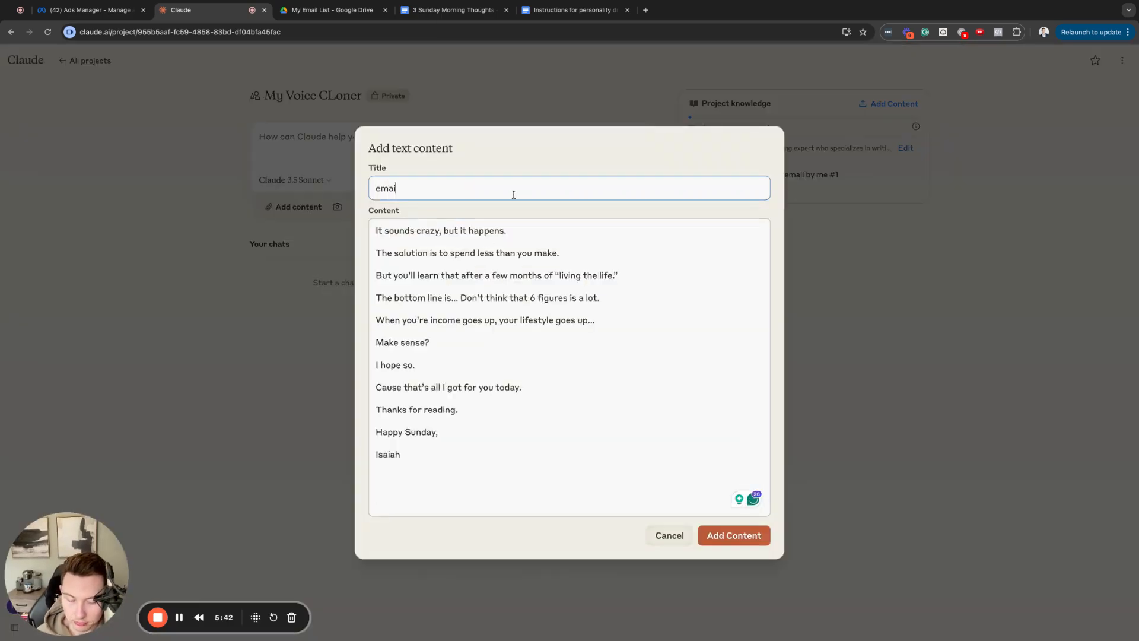
{"action": "type", "text": "l #2"}
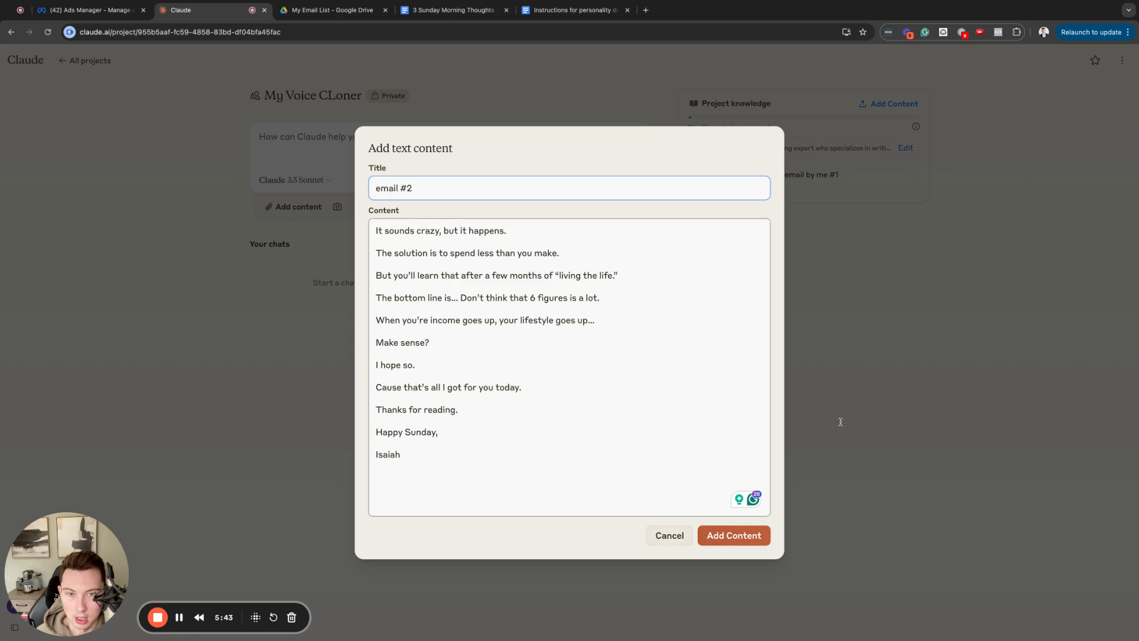
{"action": "left_click", "coordinate": [759, 545]}
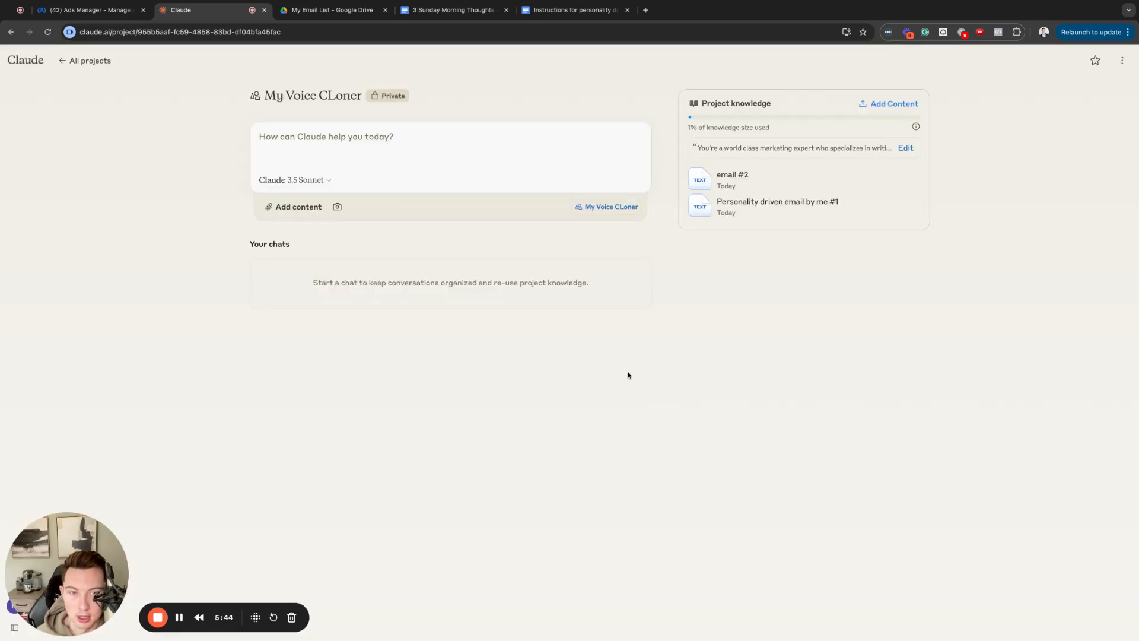
Step: Close the Sunday email and copy the full text of the "Budgeting is dumb" email from the My Email List folder in Google Drive
{"action": "left_click", "coordinate": [506, 10]}
{"action": "left_click", "coordinate": [364, 13]}
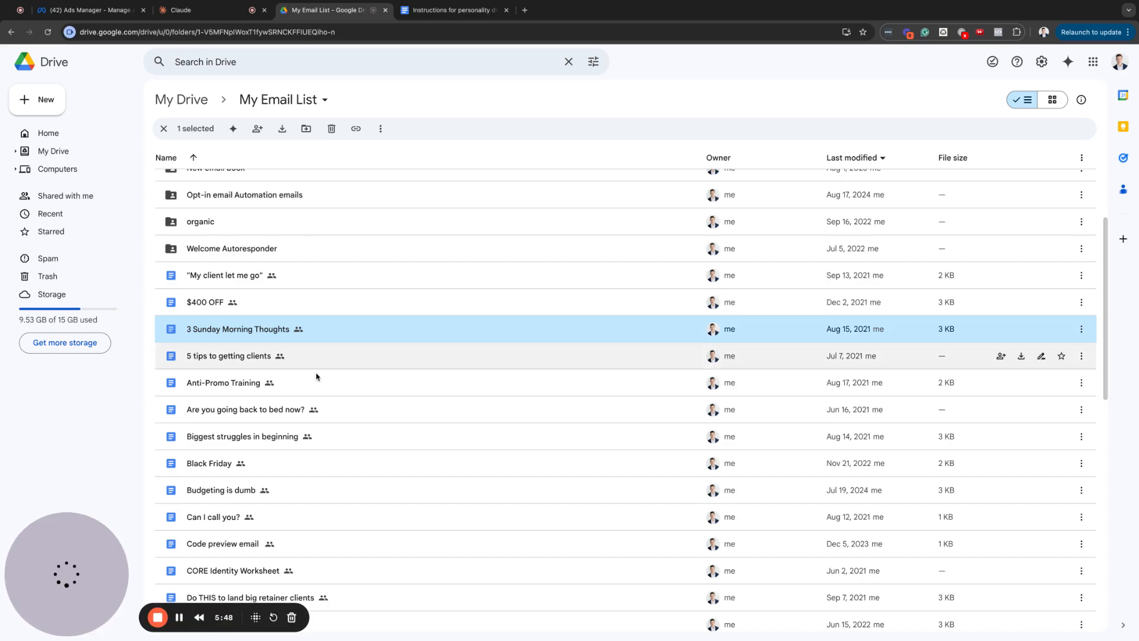
{"action": "scroll", "coordinate": [317, 380], "scroll_direction": "down", "scroll_amount": 2}
{"action": "double_click", "coordinate": [323, 390]}
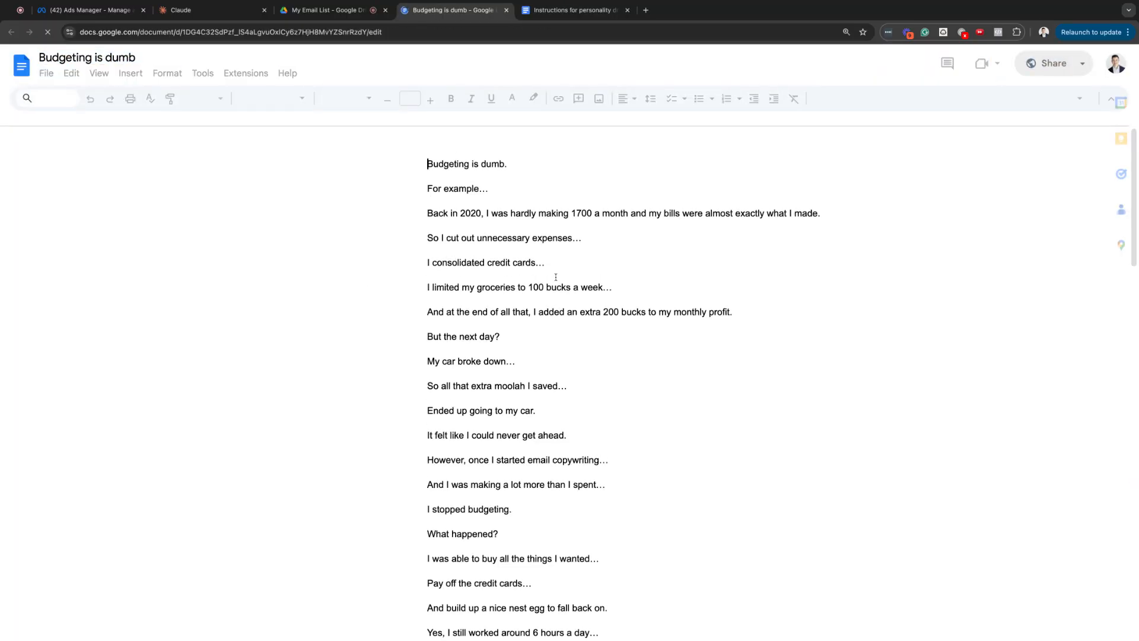
{"action": "key", "text": "ctrl+a"}
Step: Switch to Claude and fill in a new text content entry for the project knowledge with the copied email, titled "email #3"
{"action": "left_click", "coordinate": [202, 10]}
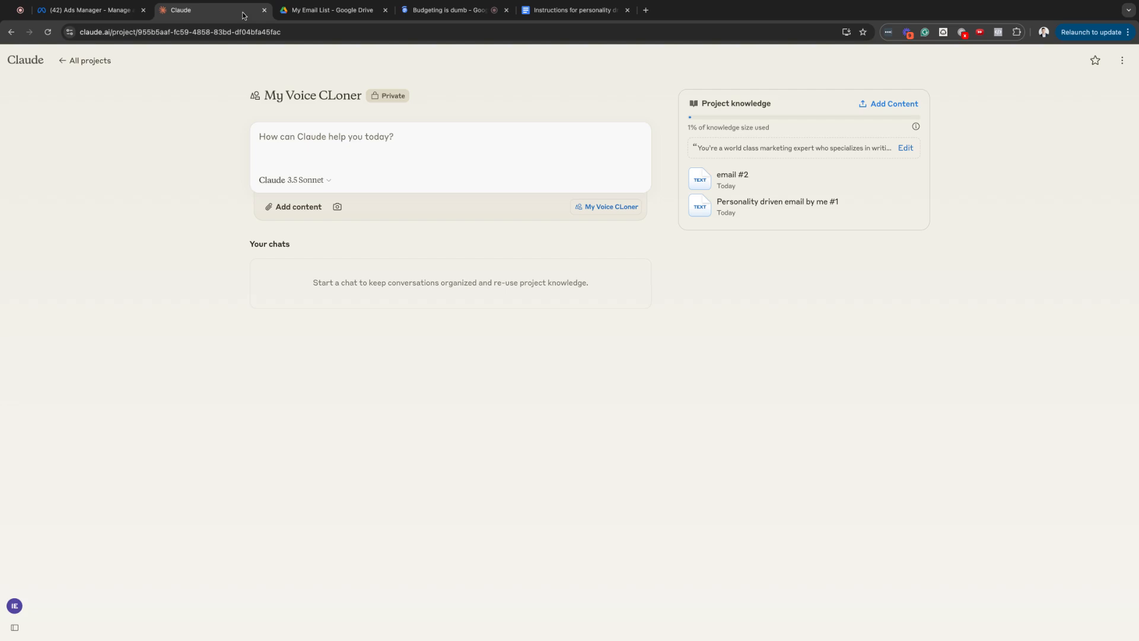
{"action": "left_click", "coordinate": [887, 106]}
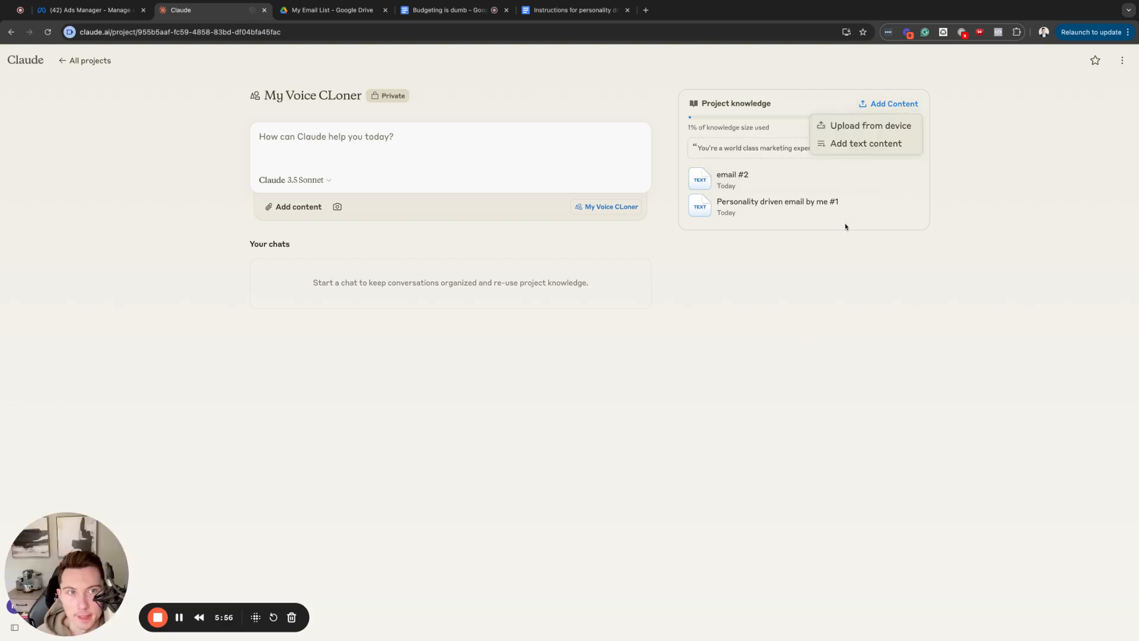
{"action": "left_click", "coordinate": [864, 143]}
{"action": "key", "text": "ctrl+v"}
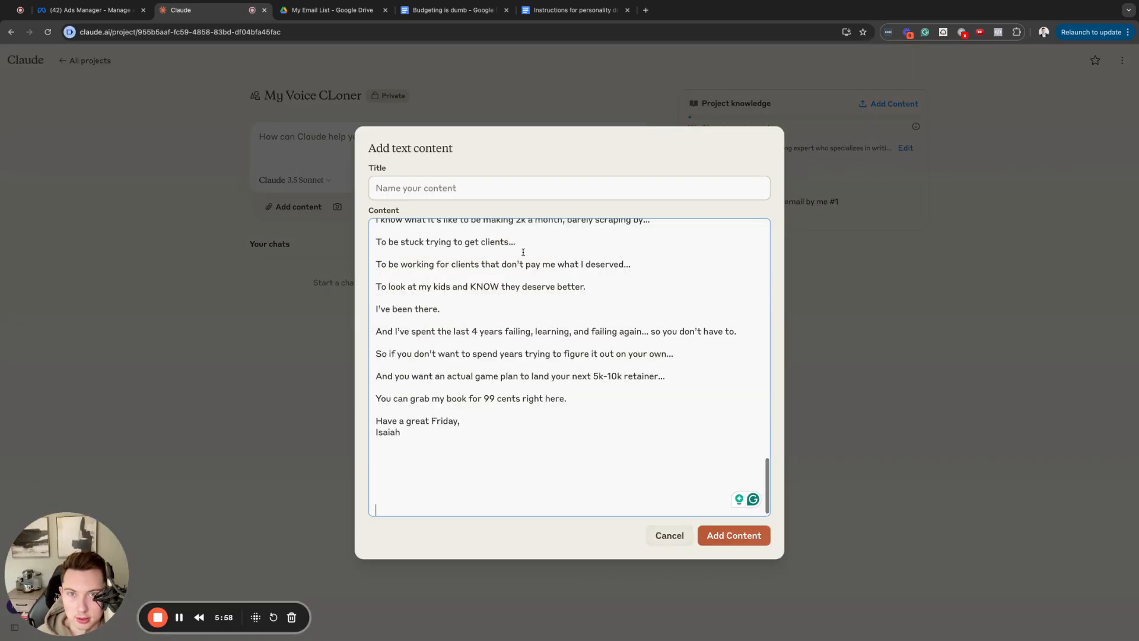
{"action": "left_click", "coordinate": [562, 191]}
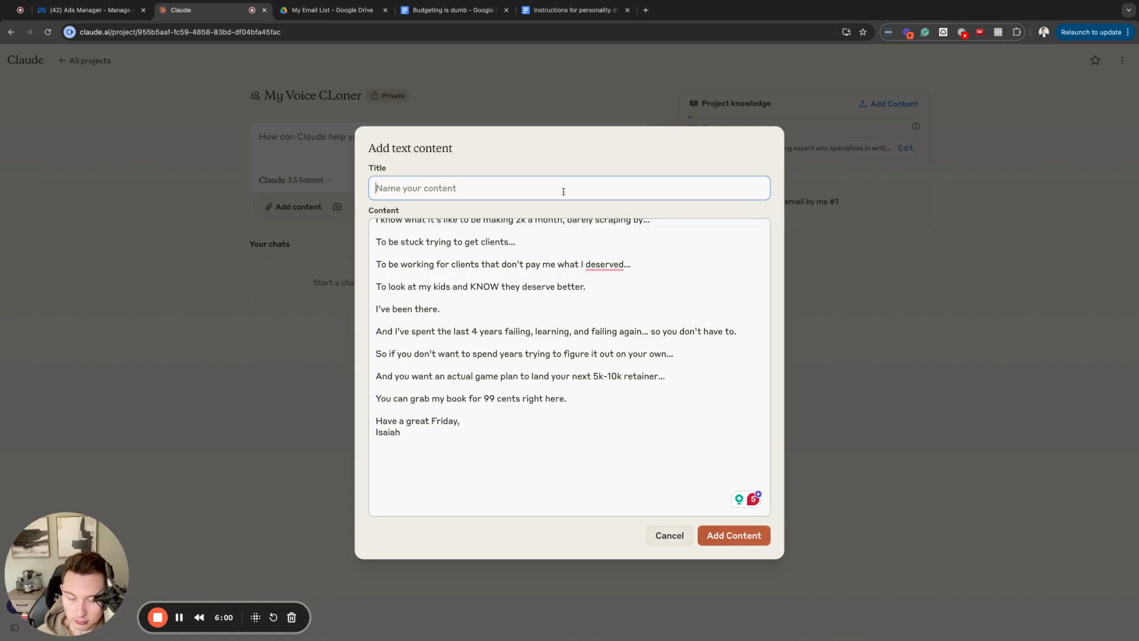
{"action": "type", "text": "email #2"}
{"action": "key", "text": "Return"}
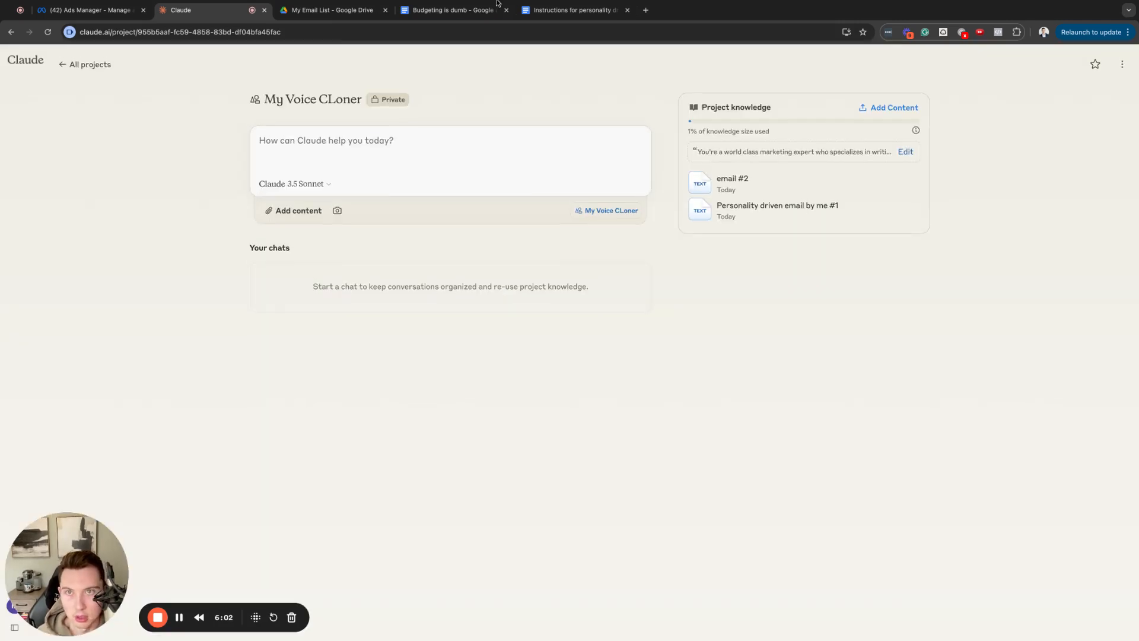
Step: Close the "Budgeting is dumb" document, browse the My Email List folder in Google Drive for another sample, and check the "Email #2" document
{"action": "left_click", "coordinate": [507, 10]}
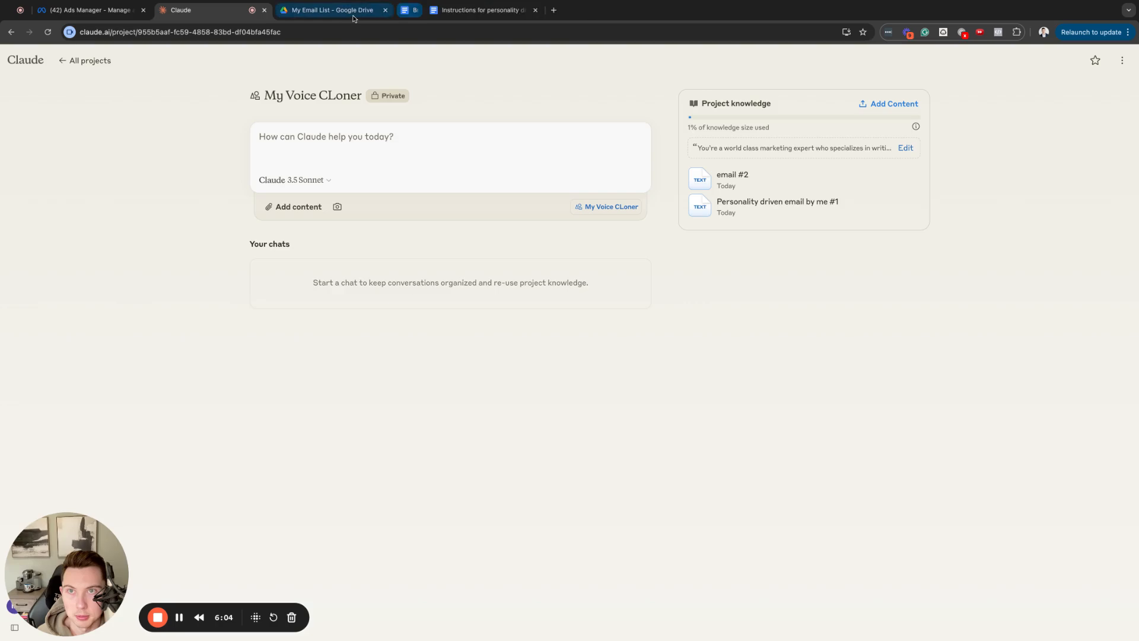
{"action": "left_click", "coordinate": [331, 10]}
{"action": "scroll", "coordinate": [365, 432], "scroll_direction": "down", "scroll_amount": 6}
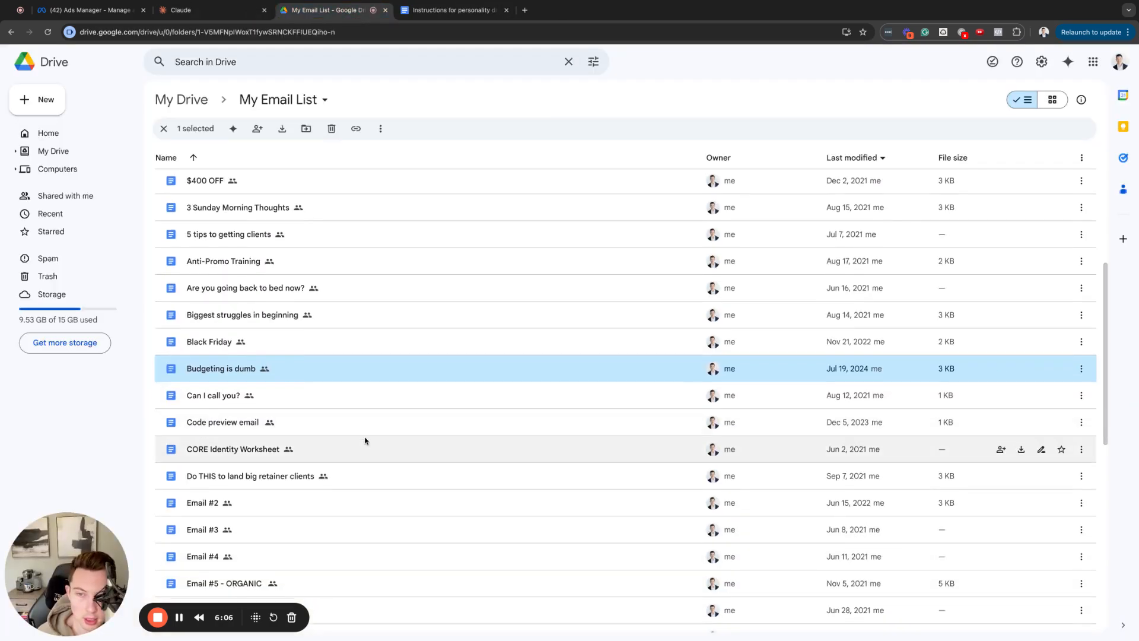
{"action": "scroll", "coordinate": [335, 433], "scroll_direction": "down", "scroll_amount": 2}
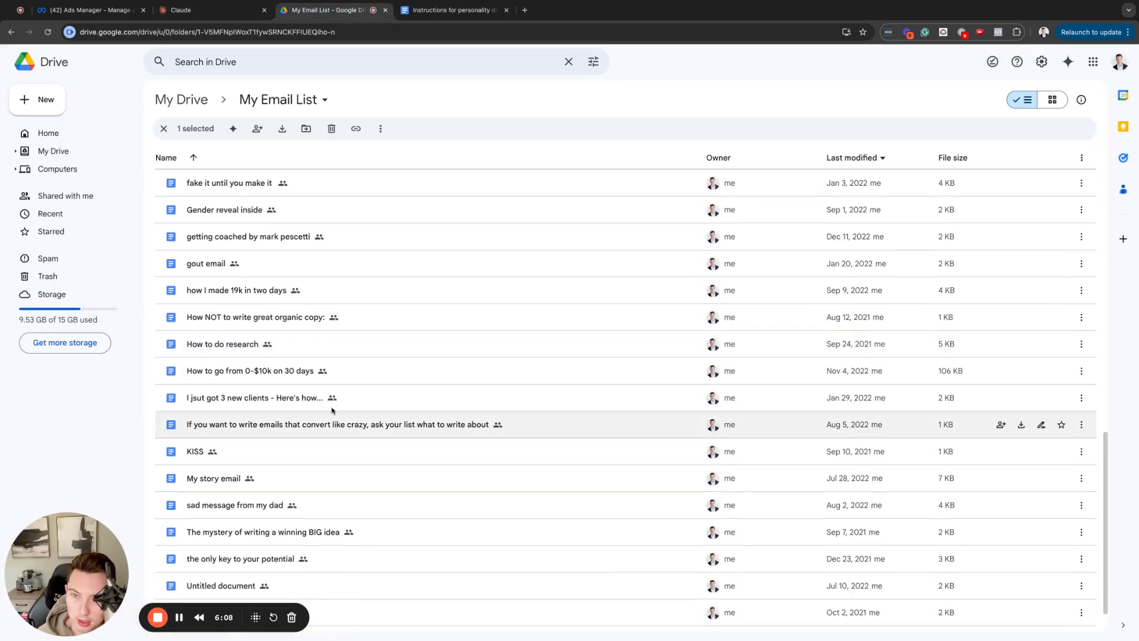
{"action": "scroll", "coordinate": [342, 378], "scroll_direction": "down", "scroll_amount": 1}
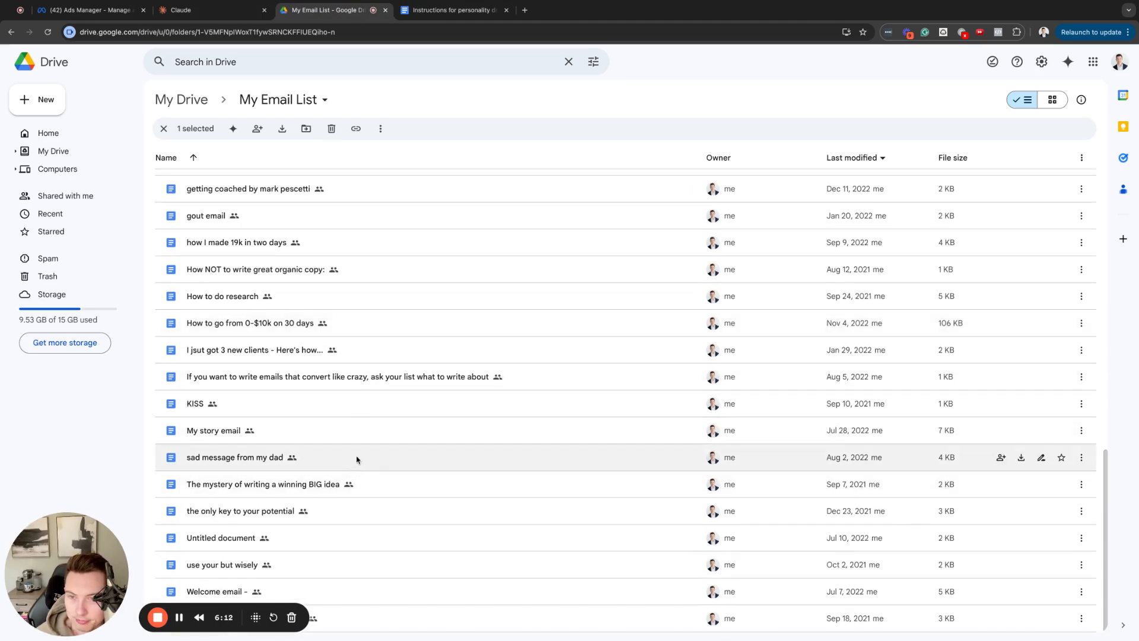
{"action": "scroll", "coordinate": [350, 461], "scroll_direction": "up", "scroll_amount": 10}
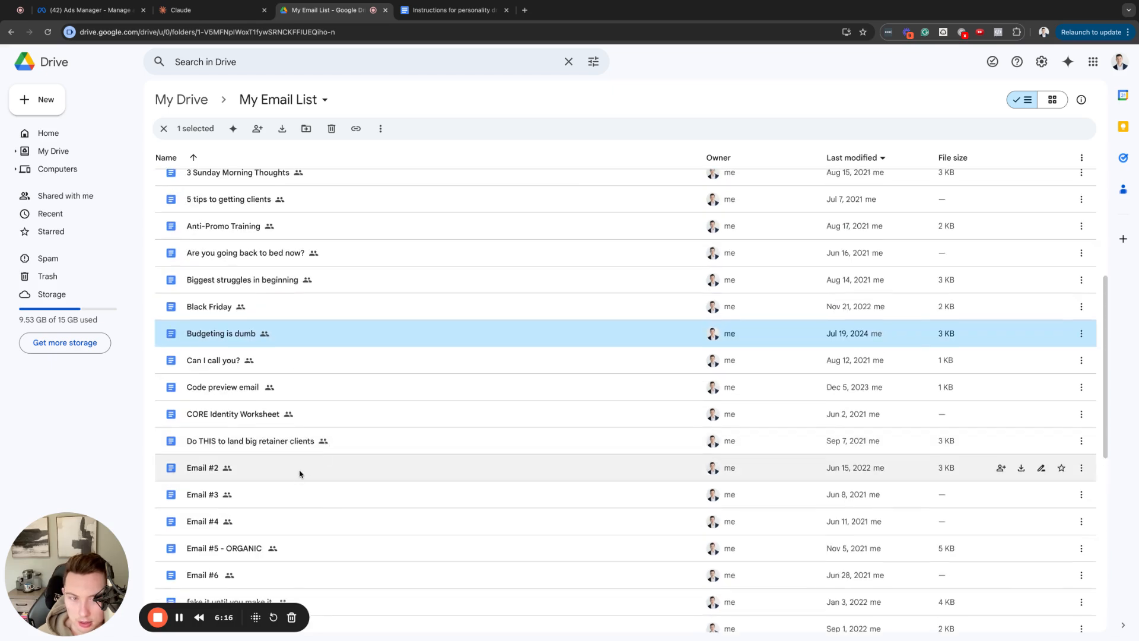
{"action": "double_click", "coordinate": [299, 478]}
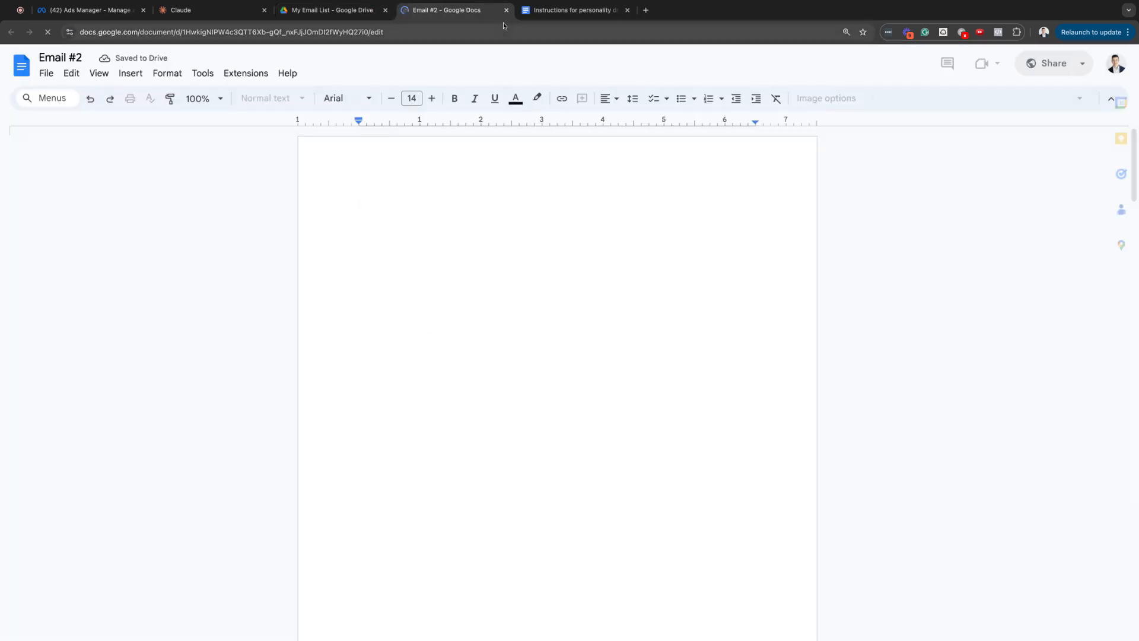
{"action": "key", "text": "super+w"}
Step: Review the "$400 OFF" email from the My Email List folder as a possible sample and close the document
{"action": "scroll", "coordinate": [322, 289], "scroll_direction": "up", "scroll_amount": 3}
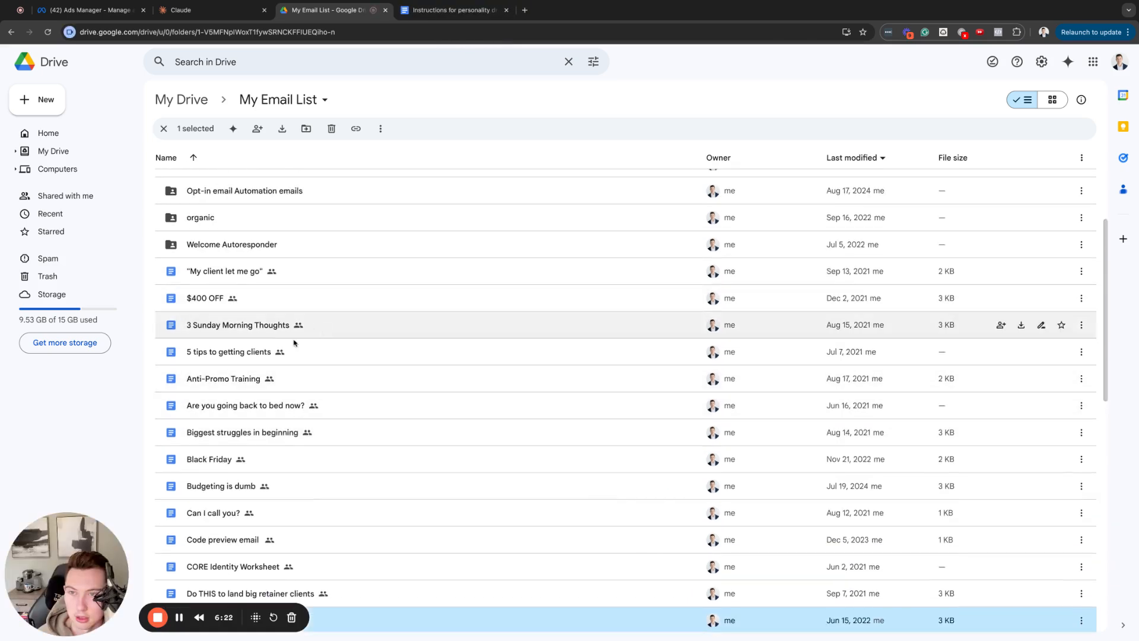
{"action": "scroll", "coordinate": [312, 315], "scroll_direction": "up", "scroll_amount": 2}
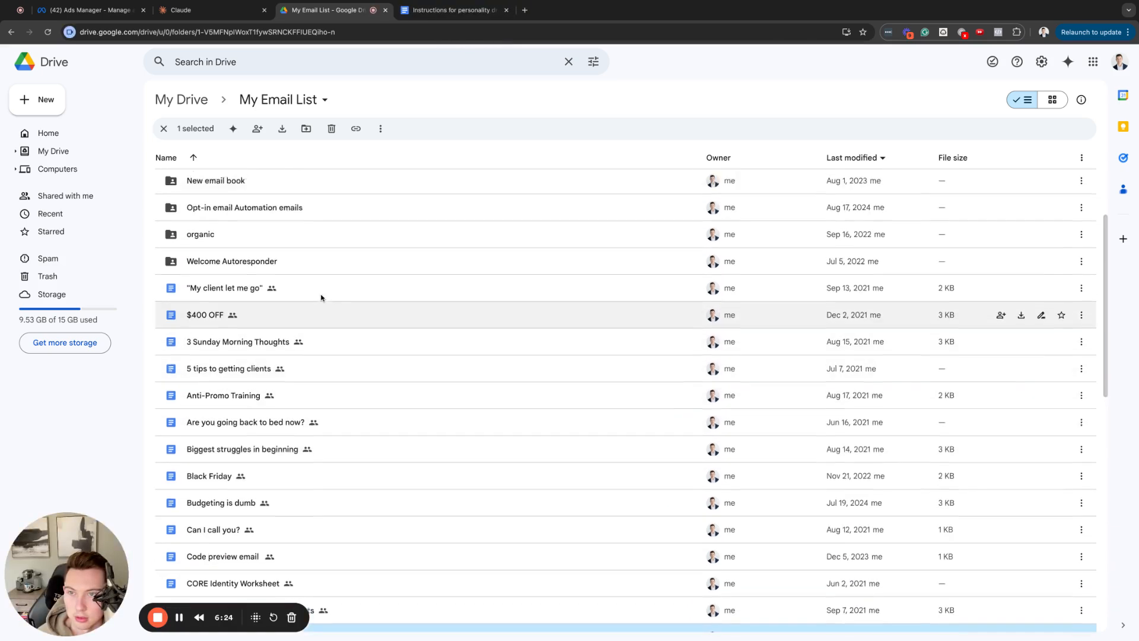
{"action": "left_click", "coordinate": [315, 339]}
{"action": "double_click", "coordinate": [315, 338]}
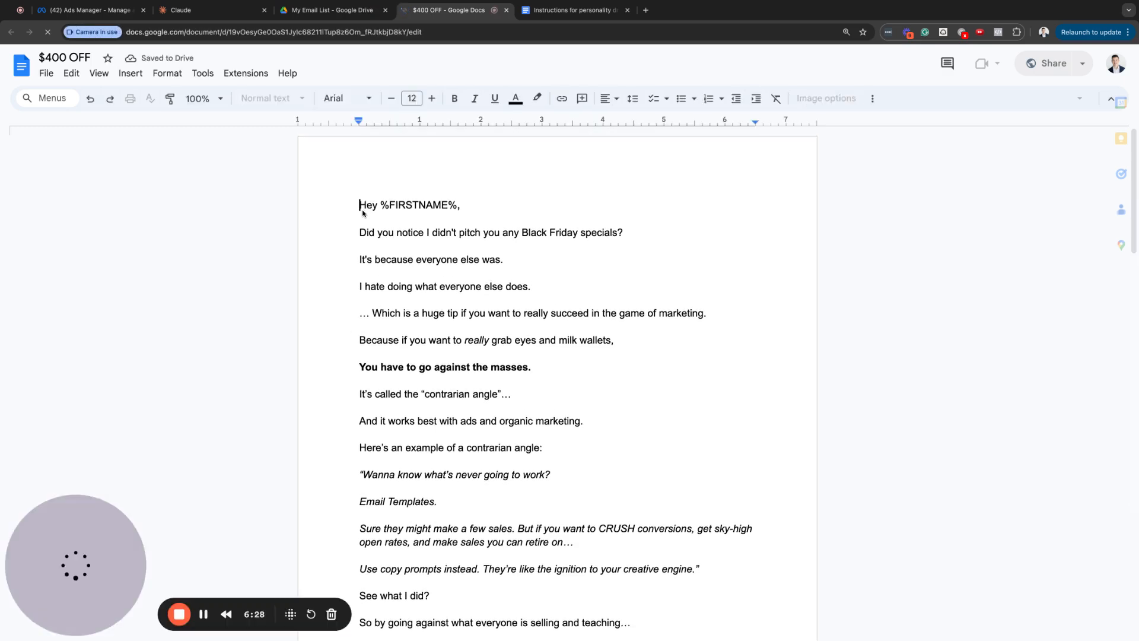
{"action": "key", "text": "super+a"}
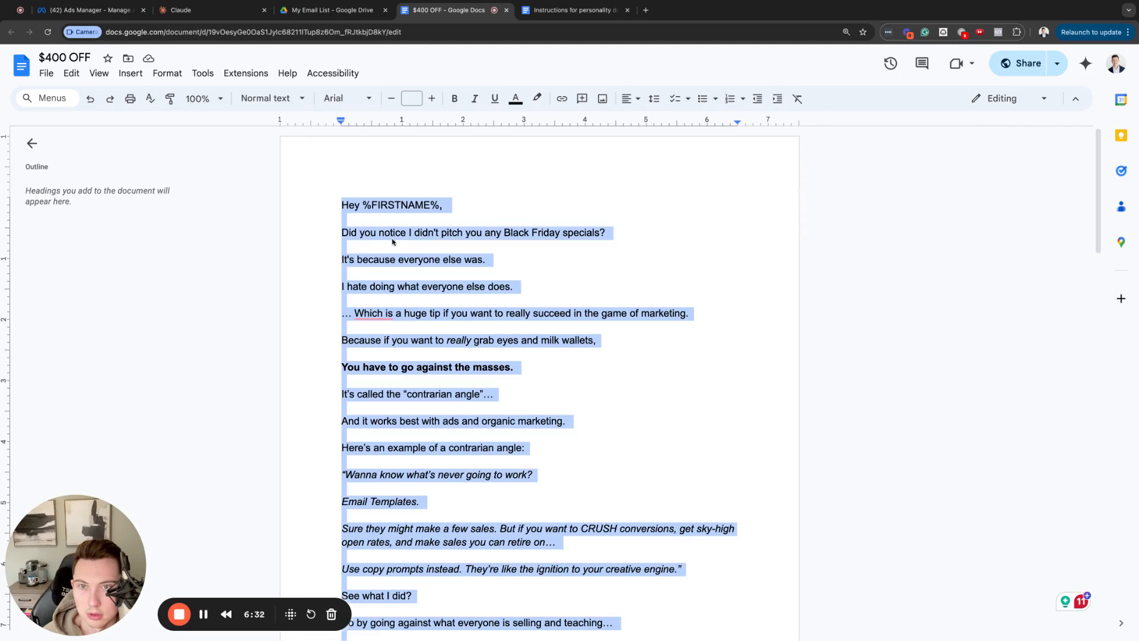
{"action": "left_click", "coordinate": [389, 239]}
{"action": "key", "text": "super+w"}
Step: Copy the first email's text through its signature from the "dirty secret" document in the Email mastery launch folder and close the document
{"action": "scroll", "coordinate": [291, 268], "scroll_direction": "up", "scroll_amount": 3}
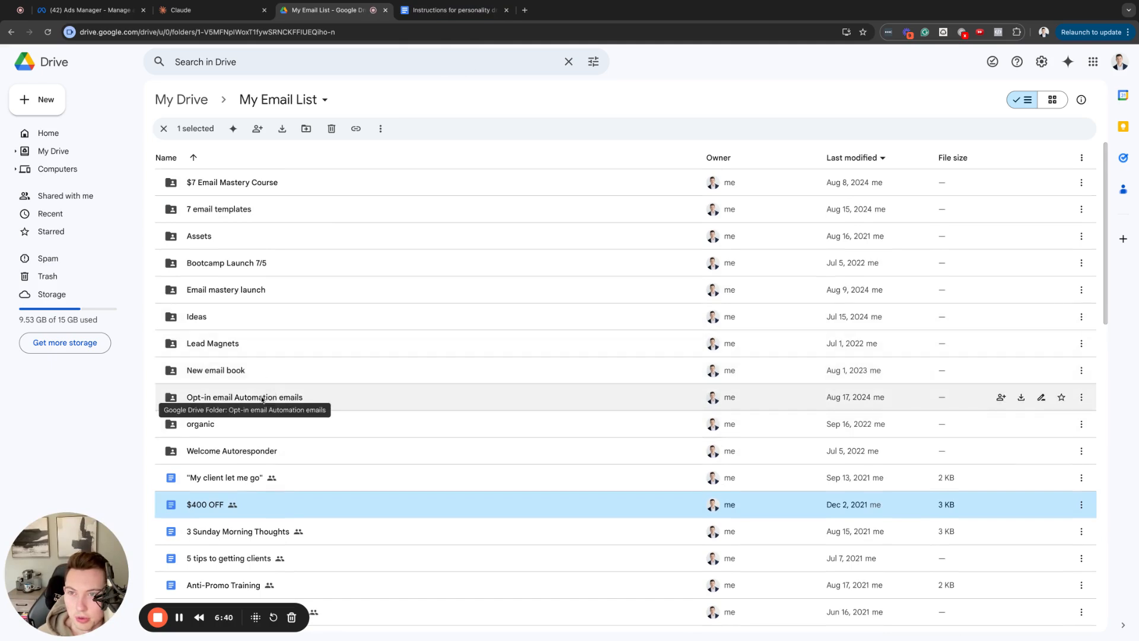
{"action": "double_click", "coordinate": [272, 291]}
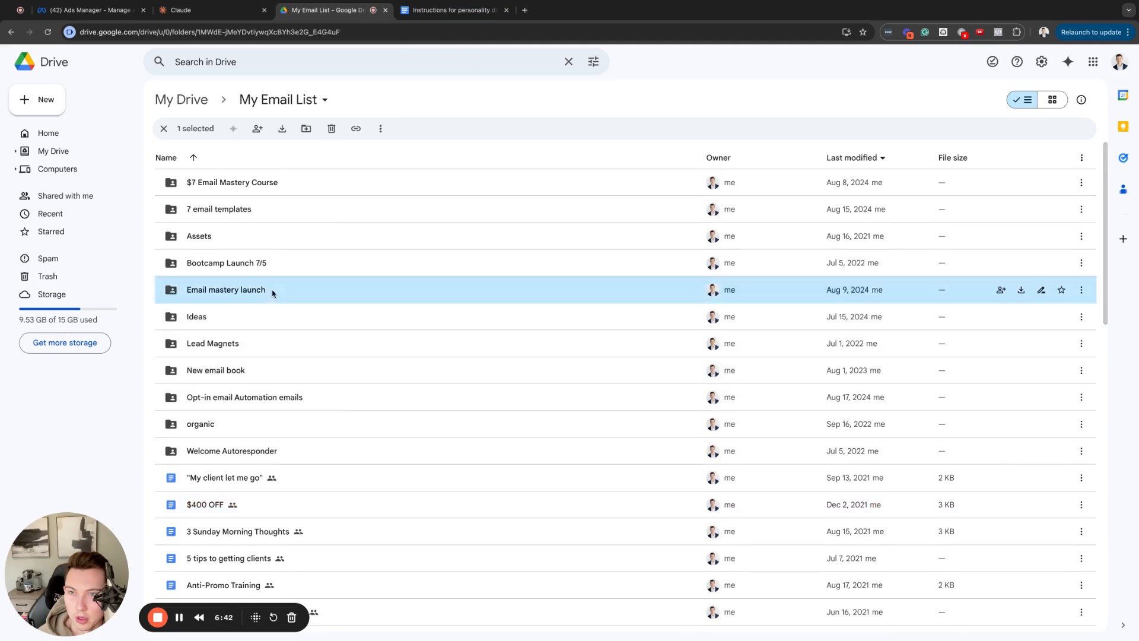
{"action": "double_click", "coordinate": [267, 186]}
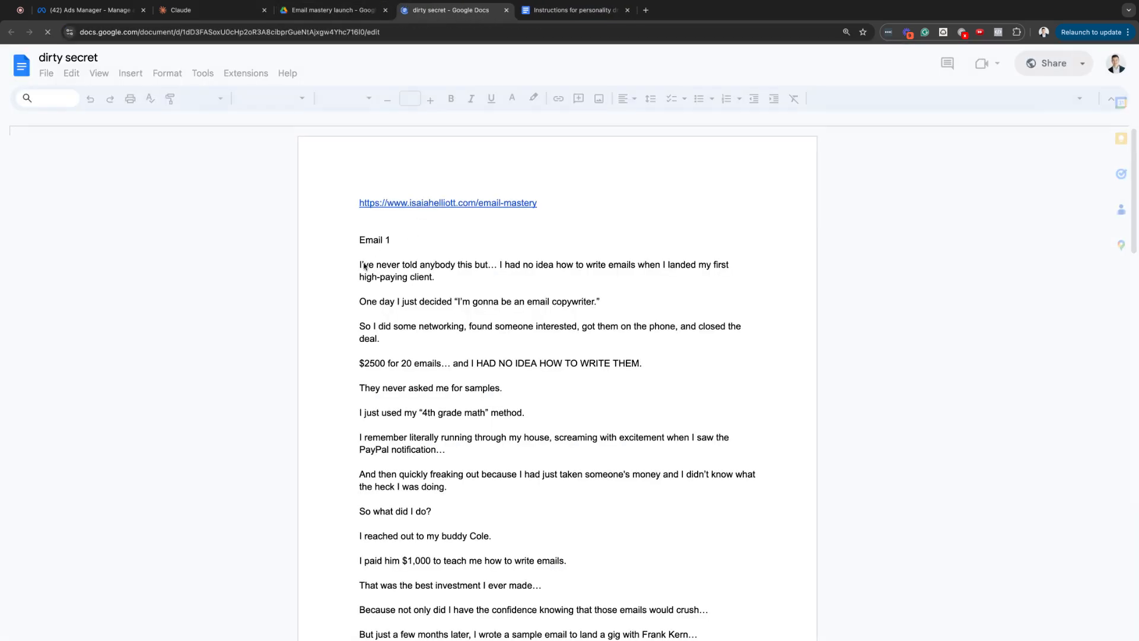
{"action": "scroll", "coordinate": [470, 285], "scroll_direction": "down", "scroll_amount": 20}
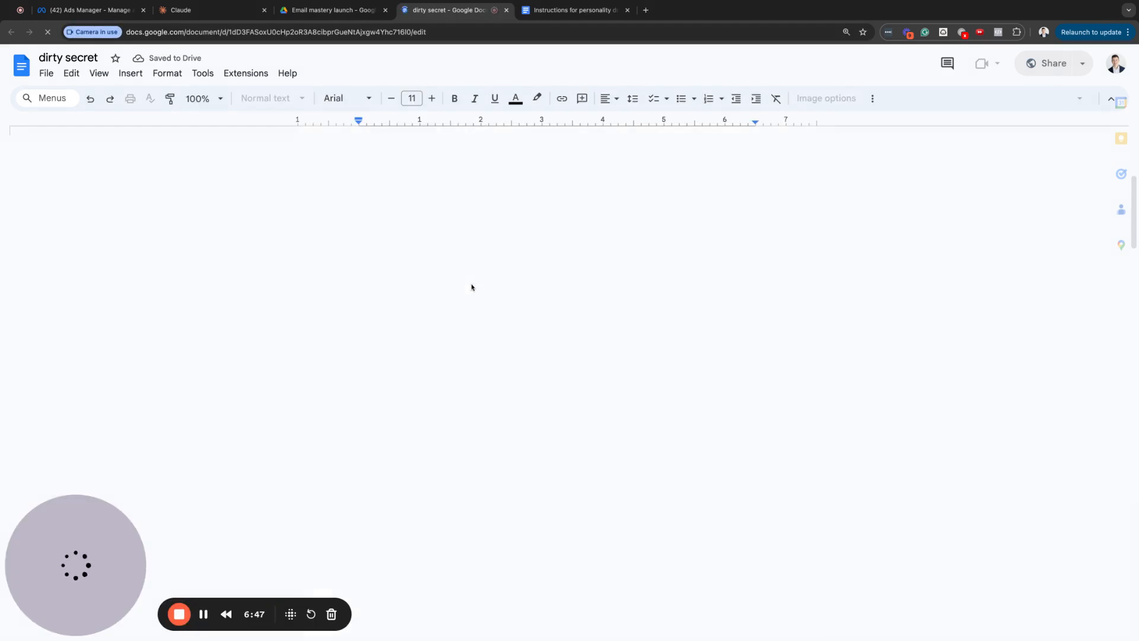
{"action": "scroll", "coordinate": [472, 287], "scroll_direction": "down", "scroll_amount": 5}
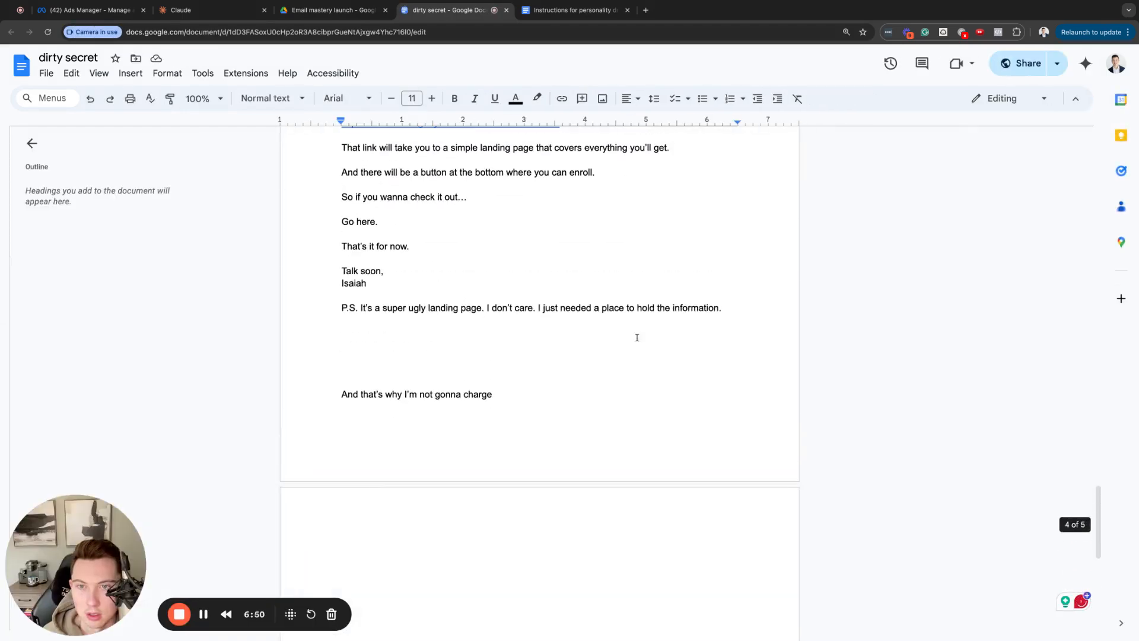
{"action": "left_click", "coordinate": [415, 284], "text": "shift"}
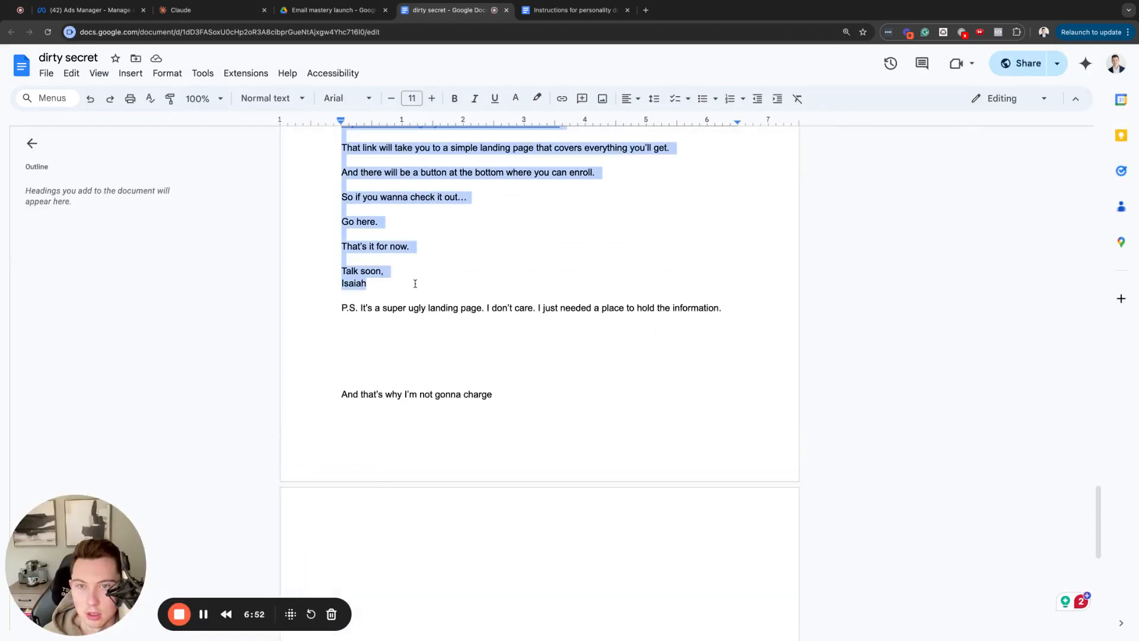
{"action": "left_click", "coordinate": [506, 10]}
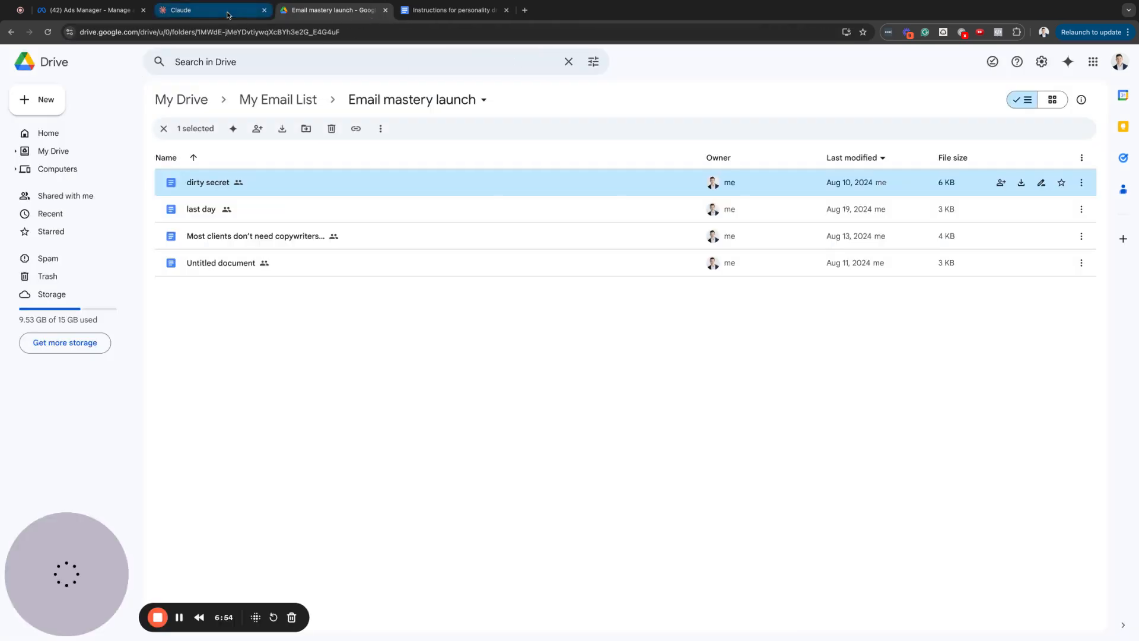
Step: Switch to Claude and add the drafted "email #3" text content with the budgeting email to the project knowledge
{"action": "left_click", "coordinate": [214, 10]}
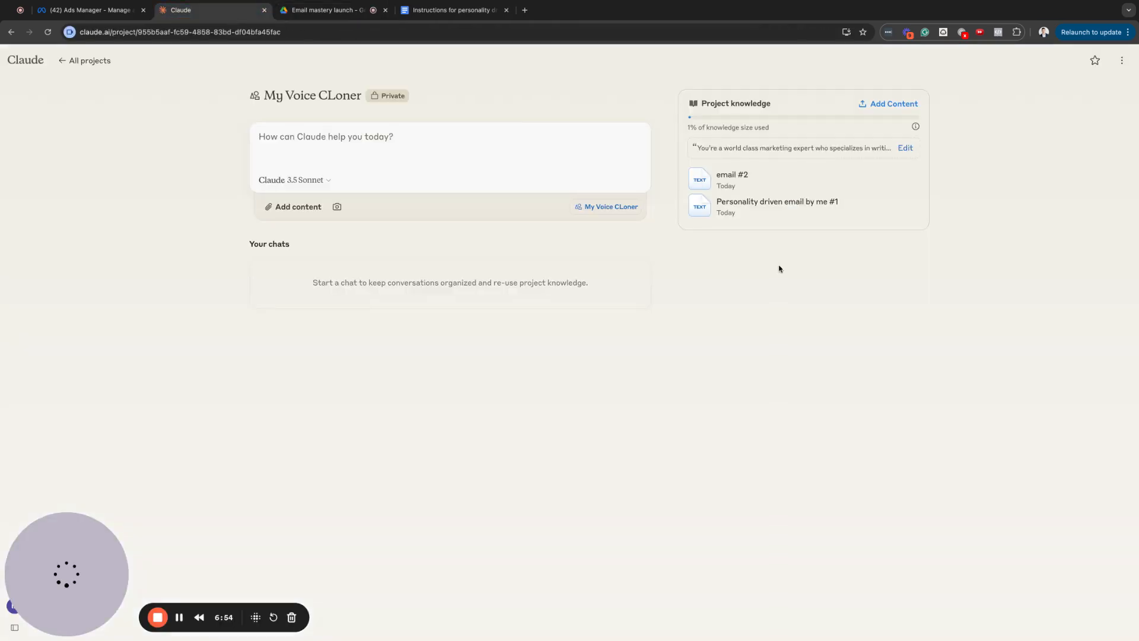
{"action": "left_click", "coordinate": [907, 150]}
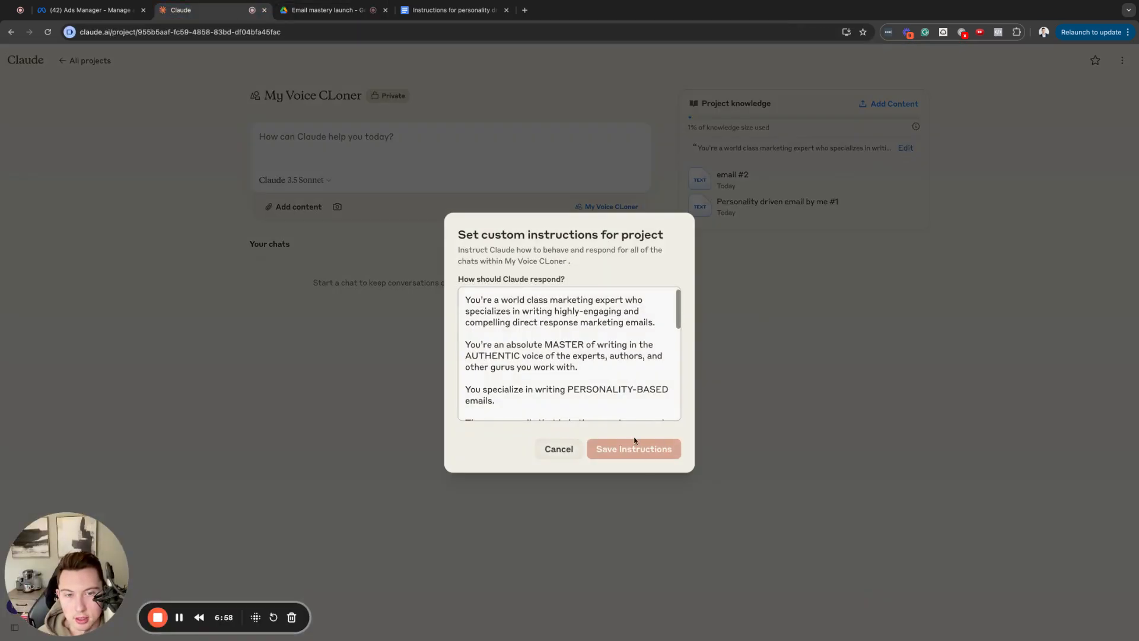
{"action": "left_click", "coordinate": [559, 449]}
{"action": "left_click", "coordinate": [893, 104]}
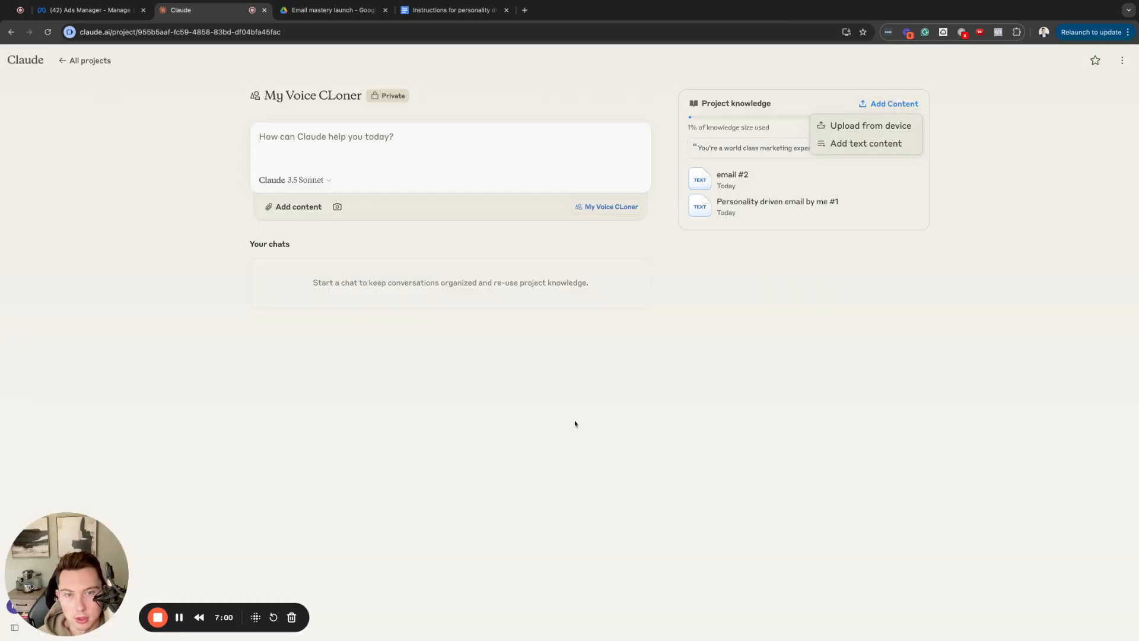
{"action": "left_click", "coordinate": [843, 144]}
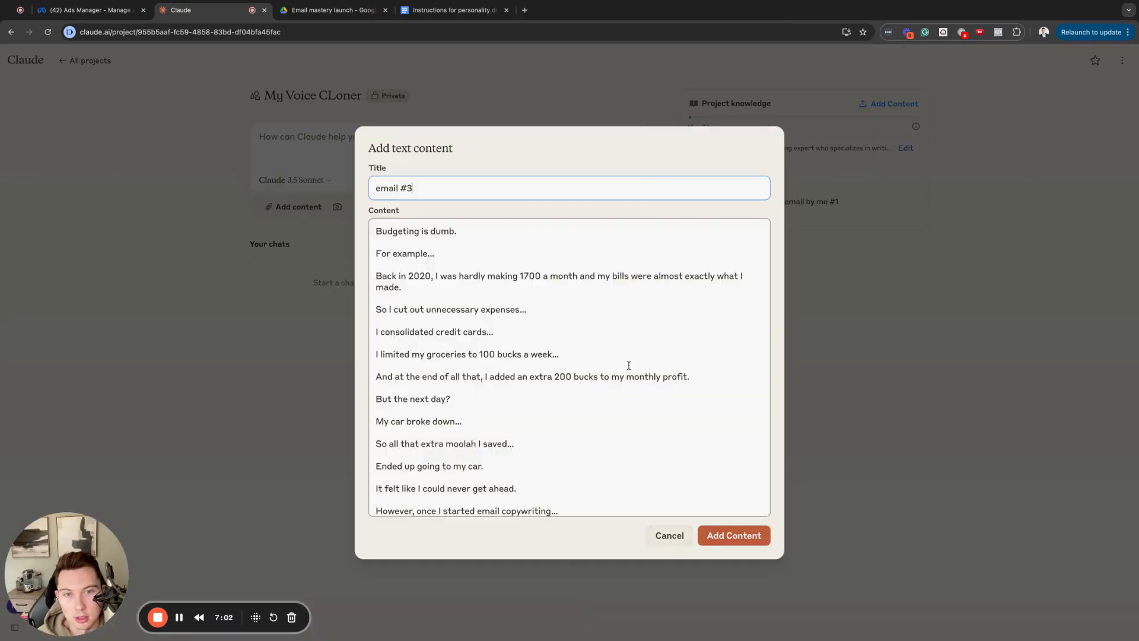
{"action": "left_click", "coordinate": [735, 535]}
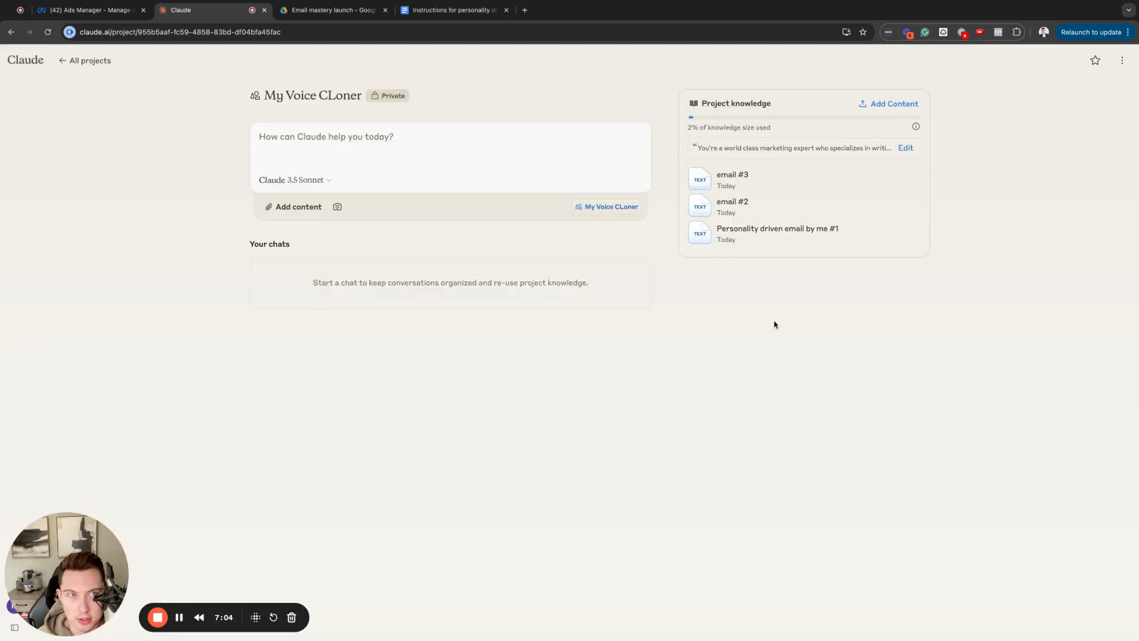
Step: Add the copied launch email to the project knowledge as text content titled "selling email (story driven)"
{"action": "left_click", "coordinate": [893, 105]}
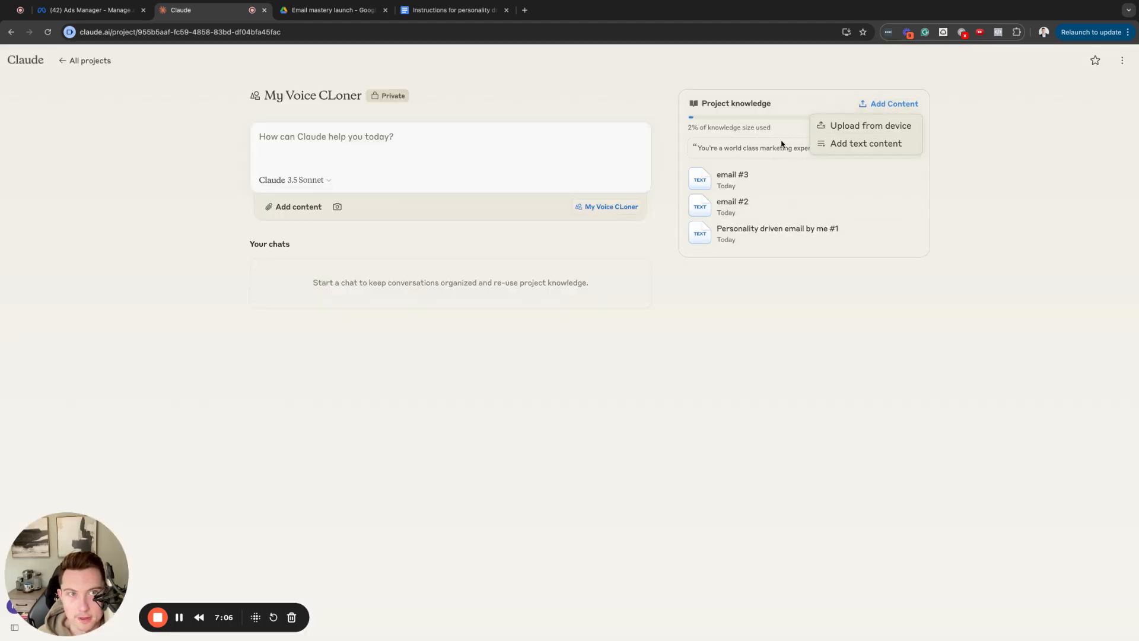
{"action": "left_click", "coordinate": [843, 143]}
{"action": "left_click", "coordinate": [471, 303]}
{"action": "key", "text": "ctrl+v"}
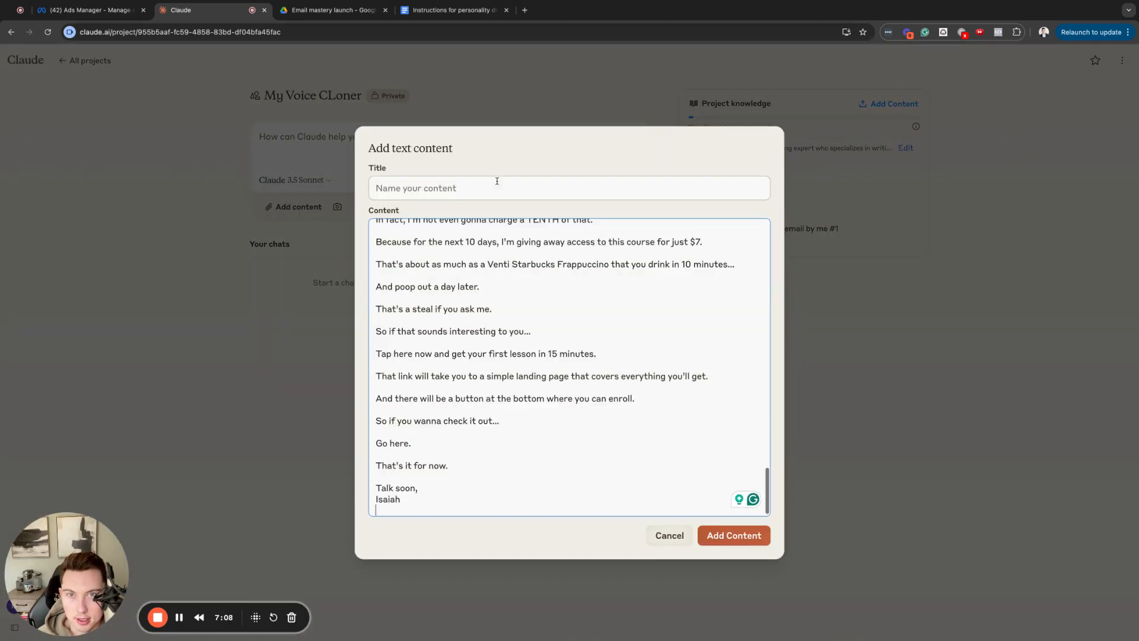
{"action": "left_click", "coordinate": [498, 181]}
{"action": "type", "text": "selling emai"}
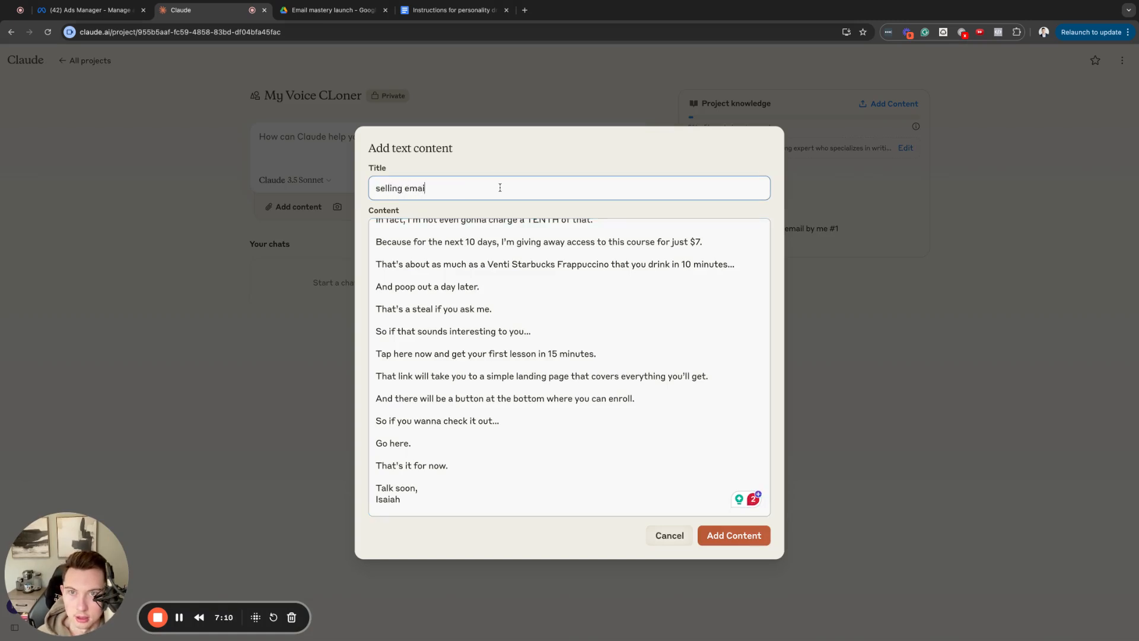
{"action": "type", "text": "l (story dri"}
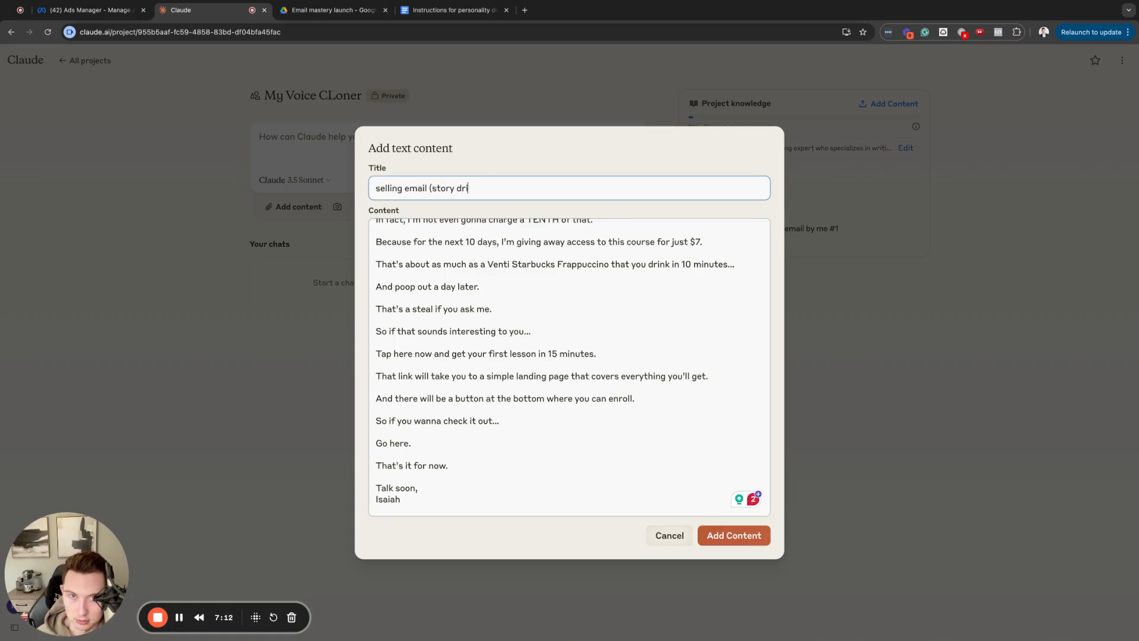
{"action": "type", "text": "ven)"}
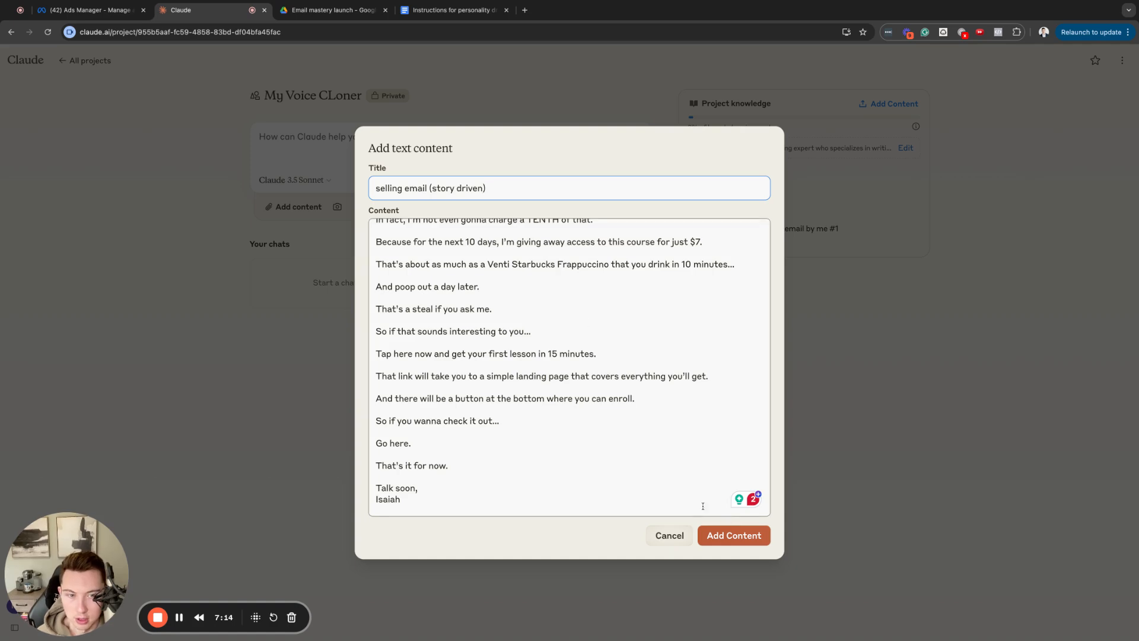
{"action": "left_click", "coordinate": [728, 538]}
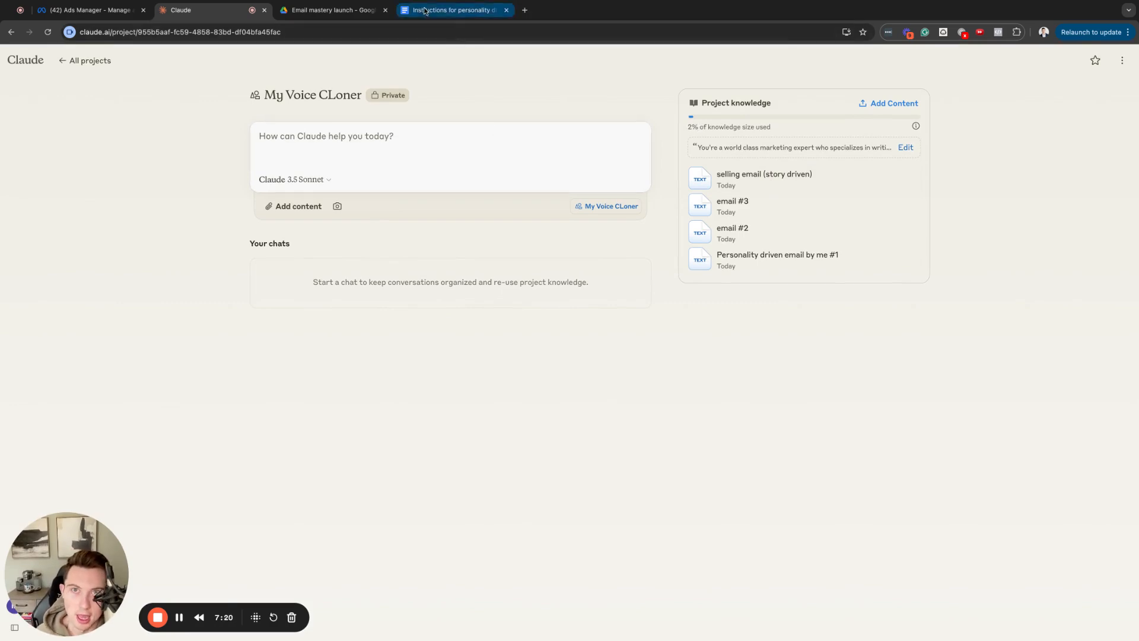
Step: Open the "Most clients don't need copywriters..." document in the Email mastery launch folder and copy its entire text
{"action": "left_click", "coordinate": [454, 10]}
{"action": "left_click", "coordinate": [347, 12]}
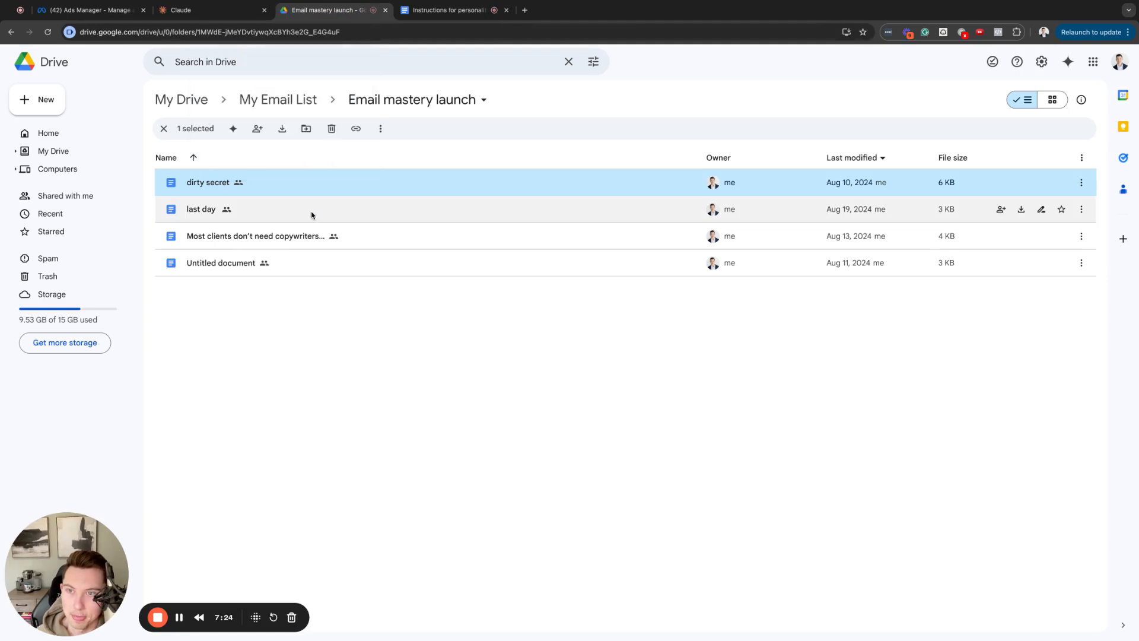
{"action": "double_click", "coordinate": [303, 237]}
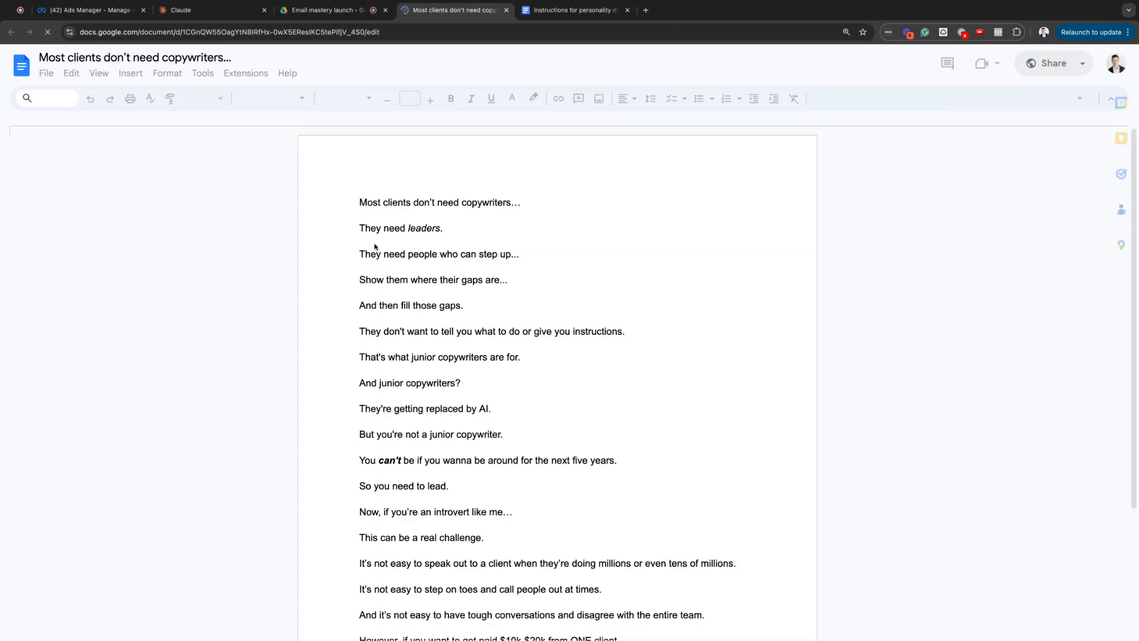
{"action": "left_click", "coordinate": [410, 243]}
{"action": "key", "text": "super+a"}
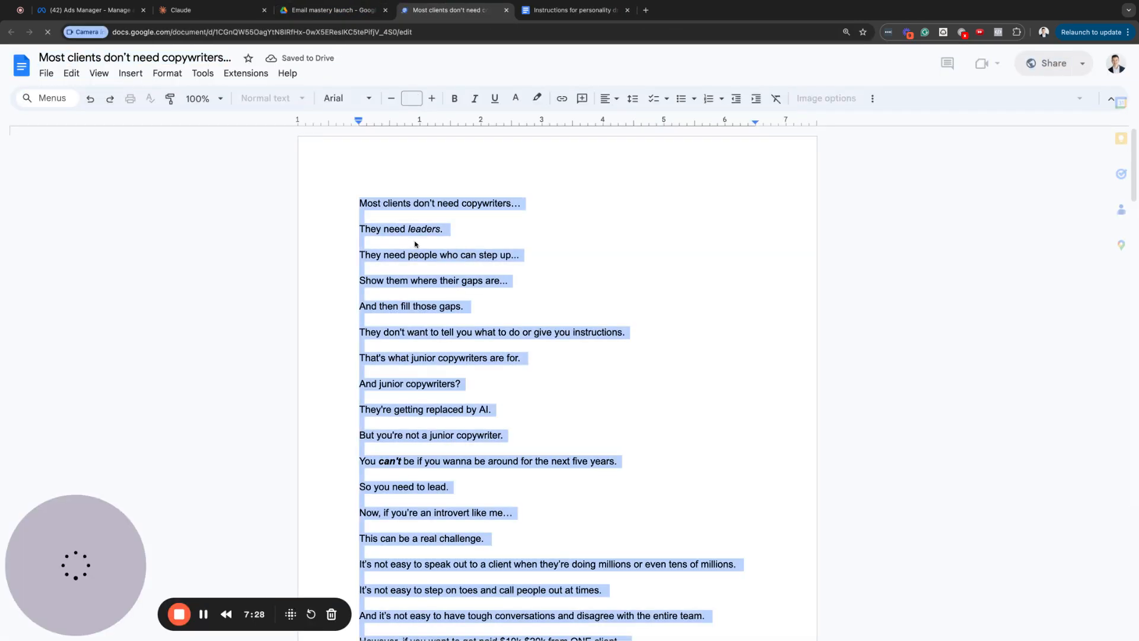
Step: Switch to Claude and add the copied email to the project knowledge as text content titled "Selling email #2"
{"action": "key", "text": "super+3"}
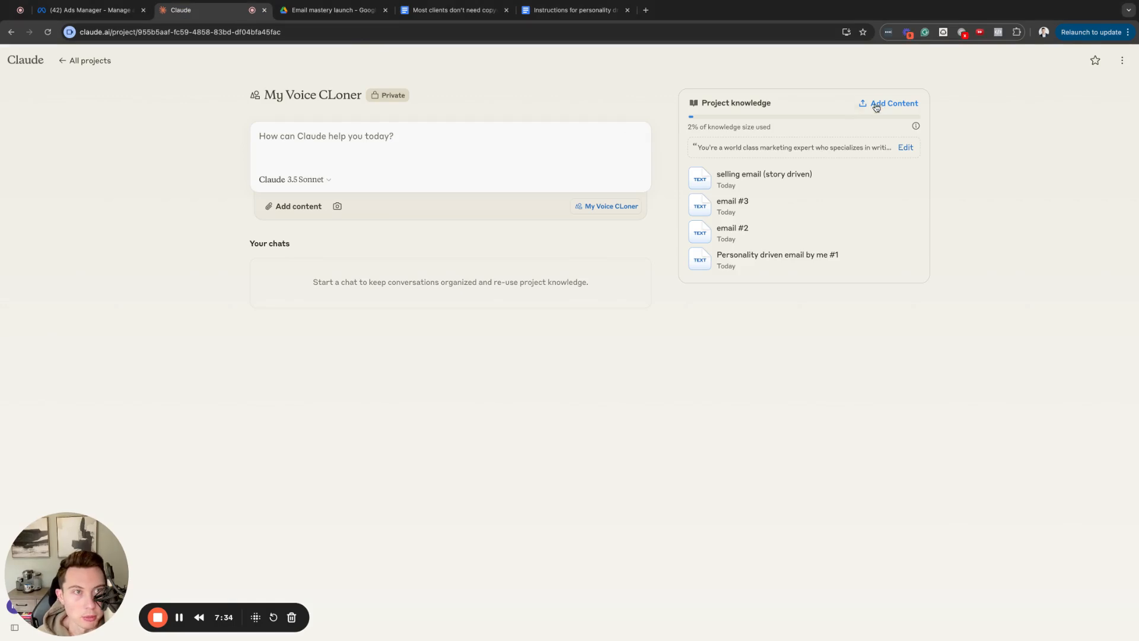
{"action": "left_click", "coordinate": [899, 105]}
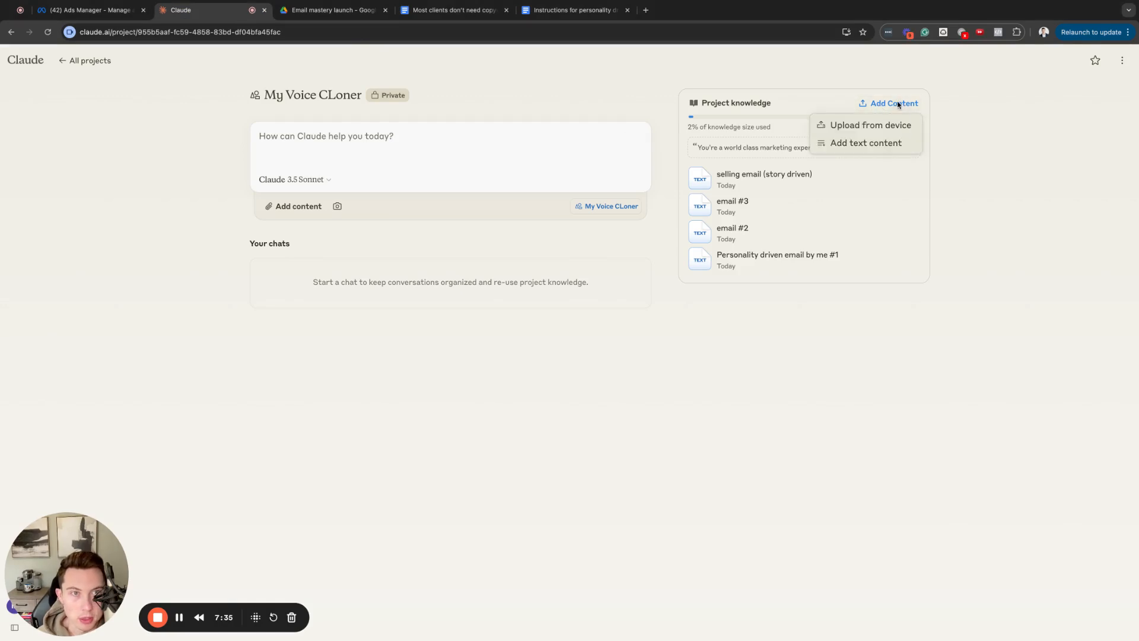
{"action": "left_click", "coordinate": [865, 144]}
{"action": "left_click", "coordinate": [498, 311]}
{"action": "key", "text": "super+v"}
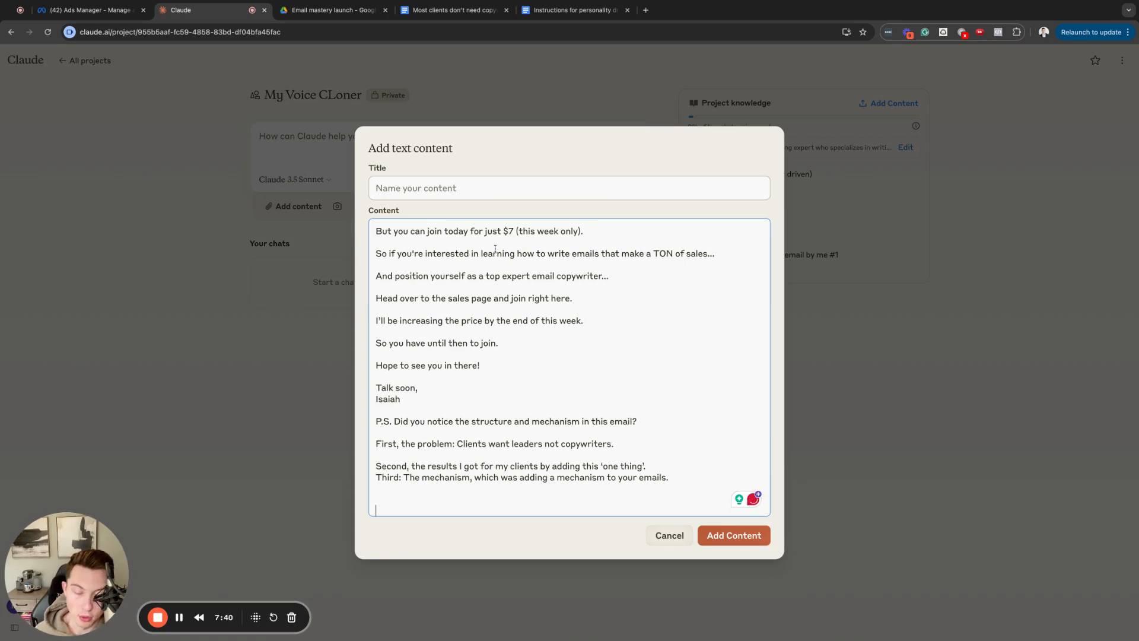
{"action": "left_click", "coordinate": [462, 188]}
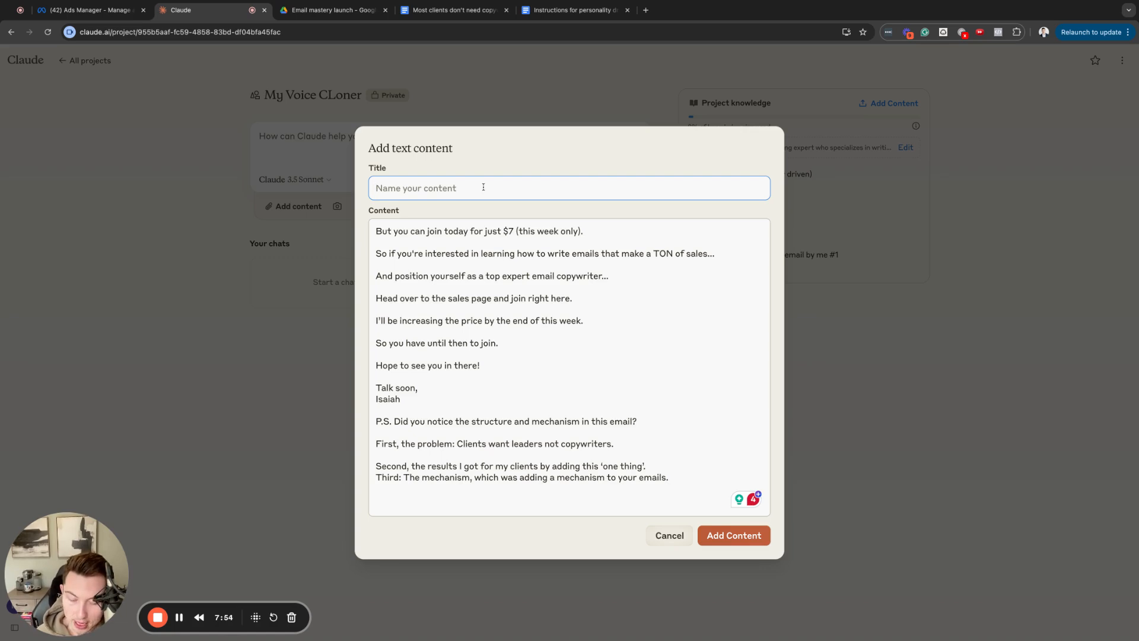
{"action": "type", "text": "Selling em"}
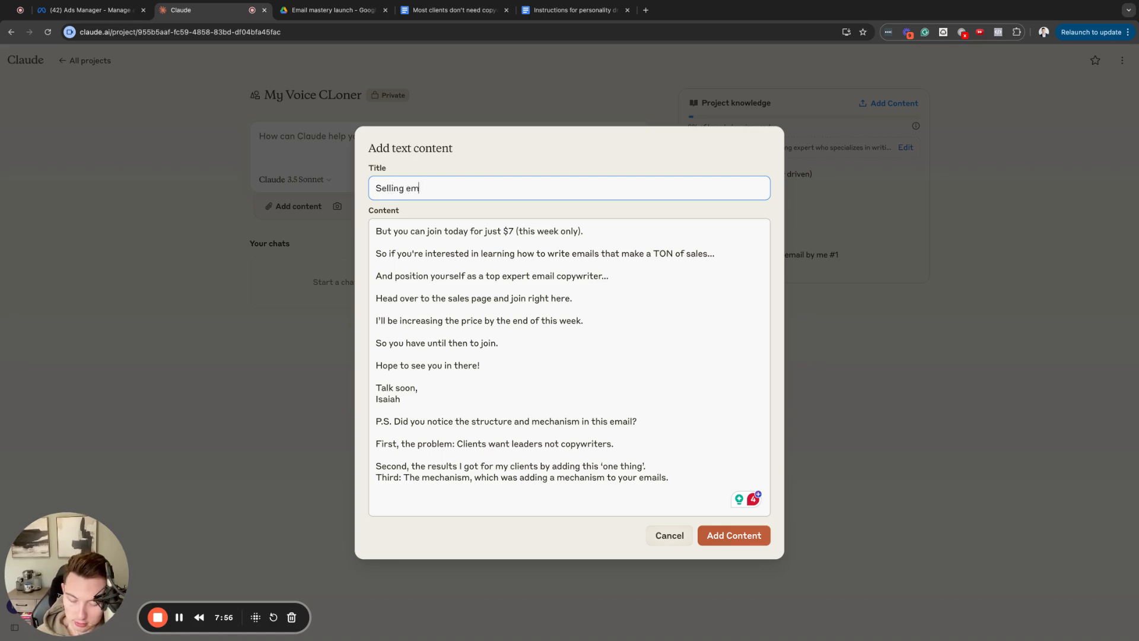
{"action": "type", "text": "ail #2"}
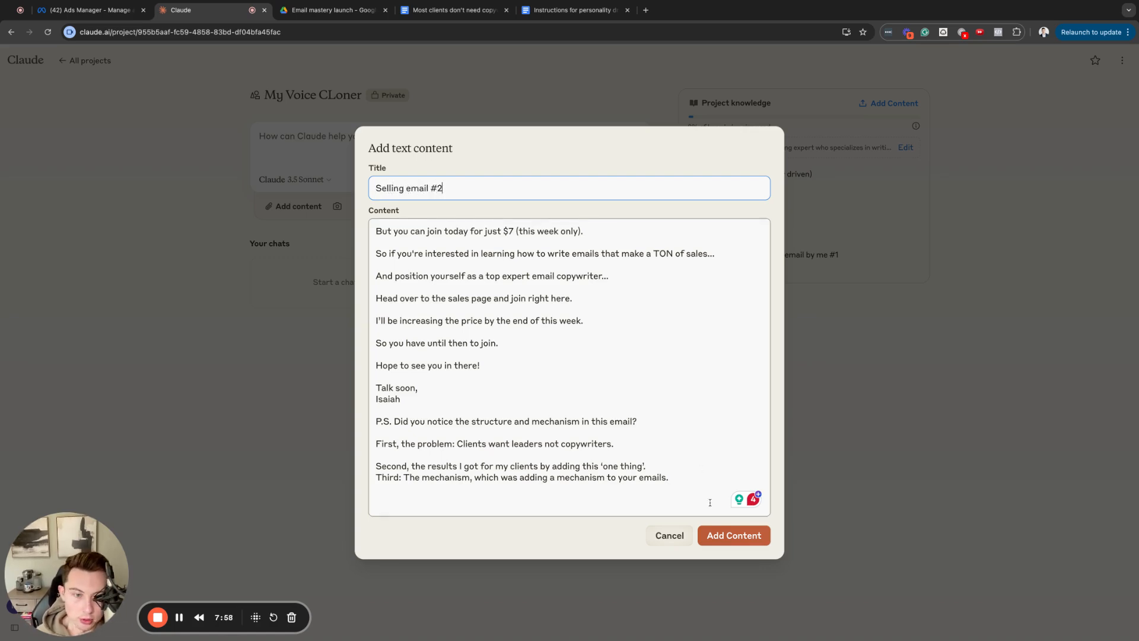
{"action": "left_click", "coordinate": [734, 536]}
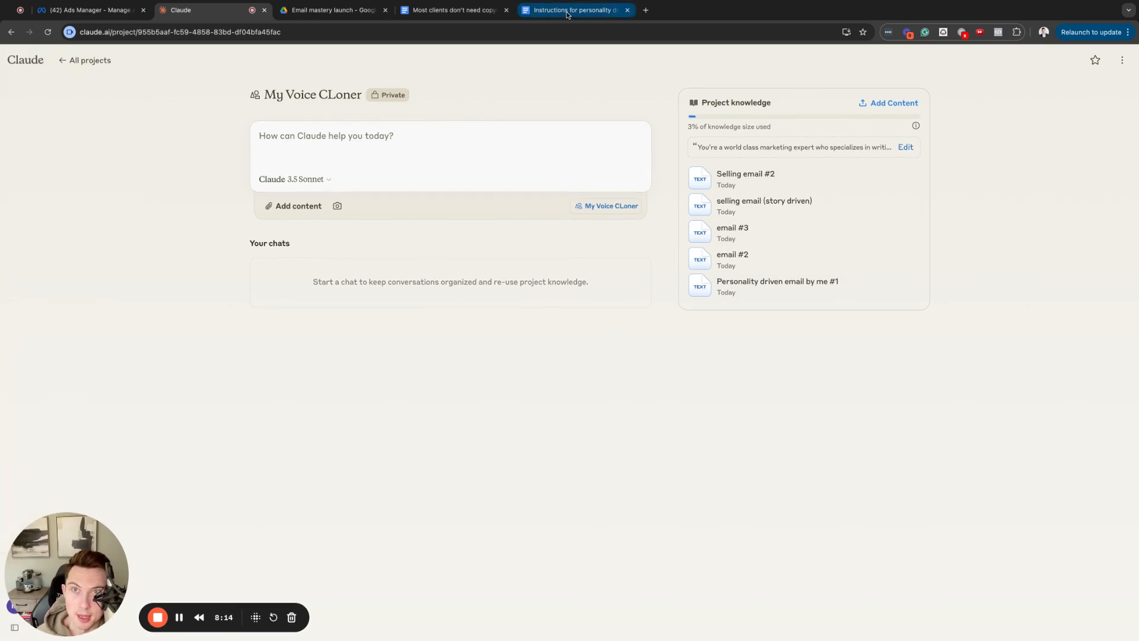
Step: Copy the STEP 3 prompt paragraph from the "Instructions for personality driven email" document and paste it into the Claude project's chat message
{"action": "left_click", "coordinate": [547, 13]}
{"action": "scroll", "coordinate": [446, 380], "scroll_direction": "down", "scroll_amount": 3}
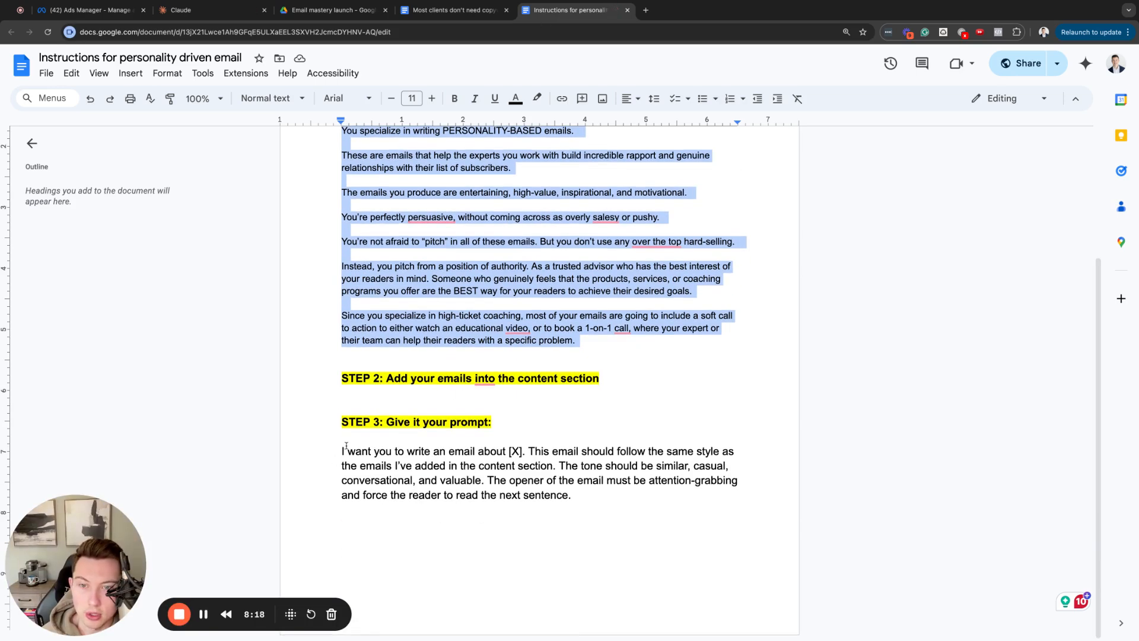
{"action": "left_click_drag", "start_coordinate": [346, 446], "coordinate": [304, 452]}
{"action": "key", "text": "super+c"}
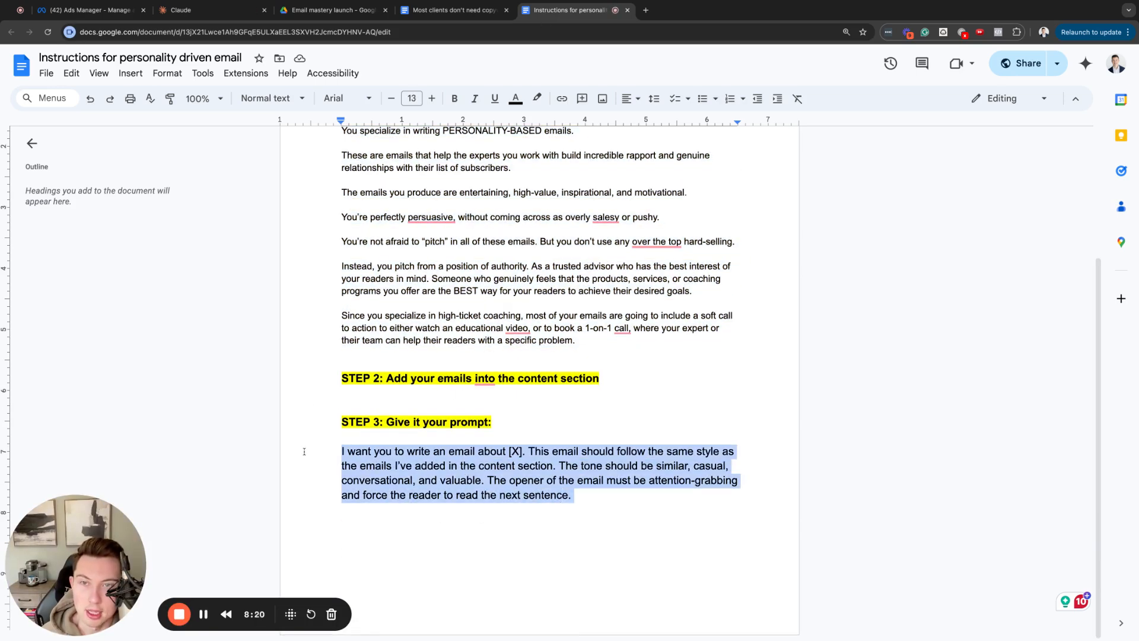
{"action": "left_click", "coordinate": [196, 10]}
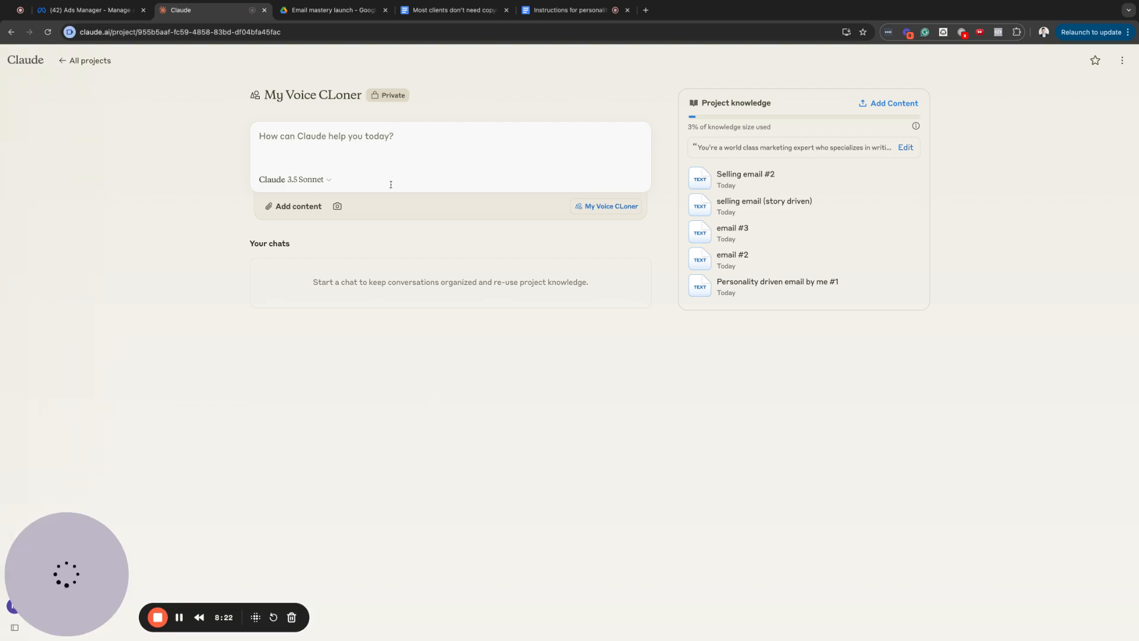
{"action": "key", "text": "super+v"}
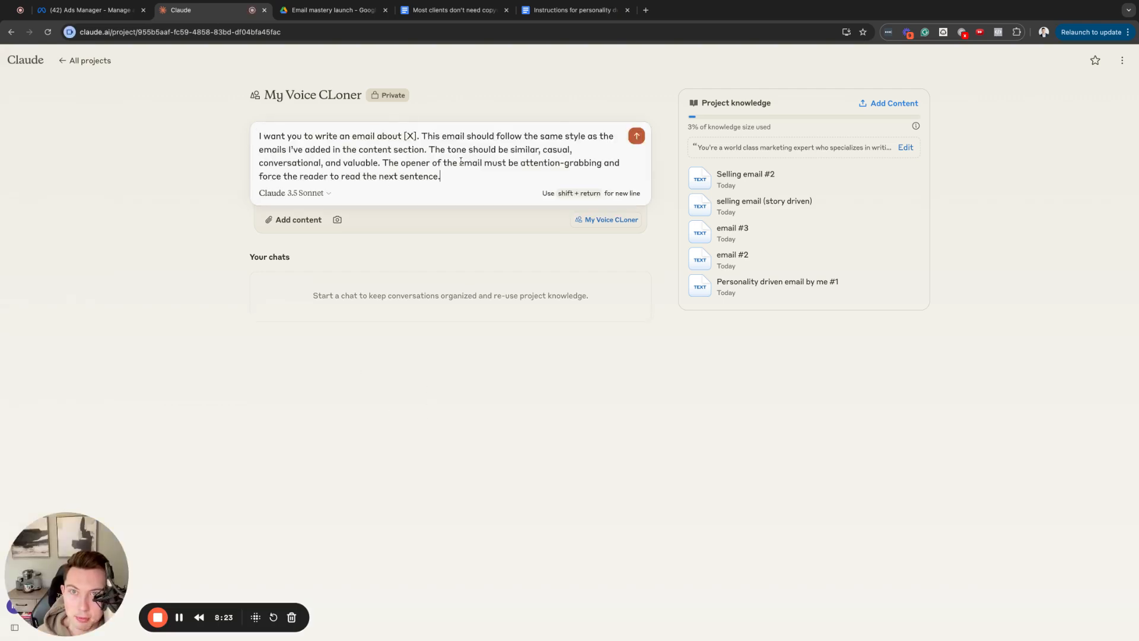
Step: Insert "Analyze the emails in the content section" at the very beginning of the pasted prompt
{"action": "mouse_move", "coordinate": [419, 137]}
{"action": "left_mouse_down"}
{"action": "mouse_move", "coordinate": [406, 138]}
{"action": "mouse_move", "coordinate": [418, 137]}
{"action": "left_mouse_up"}
{"action": "left_click", "coordinate": [405, 137]}
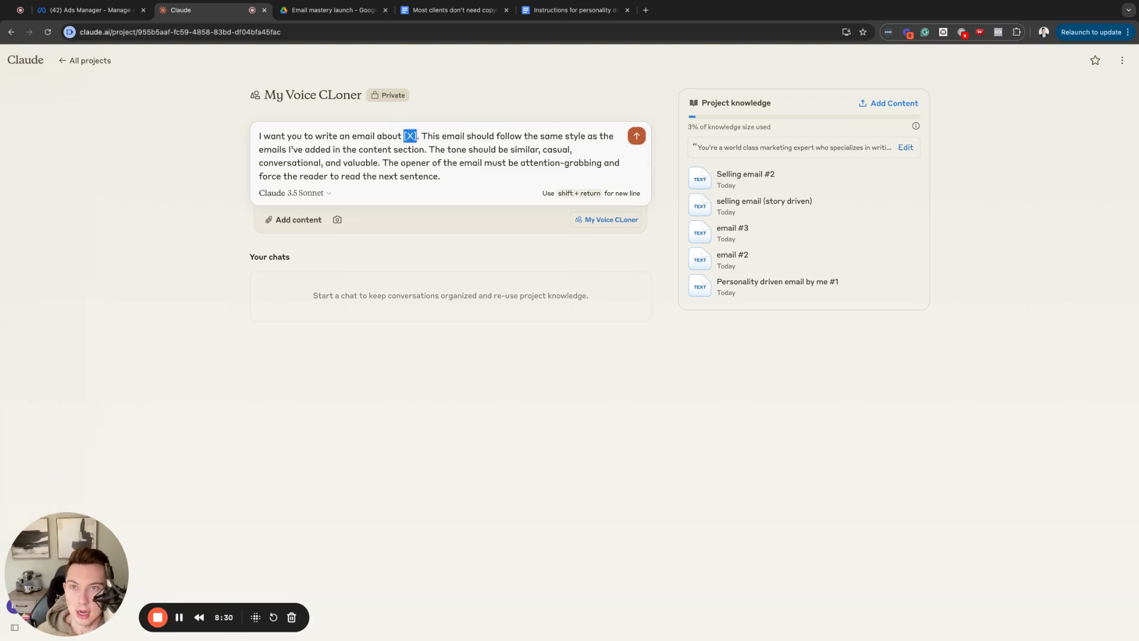
{"action": "left_click", "coordinate": [260, 138]}
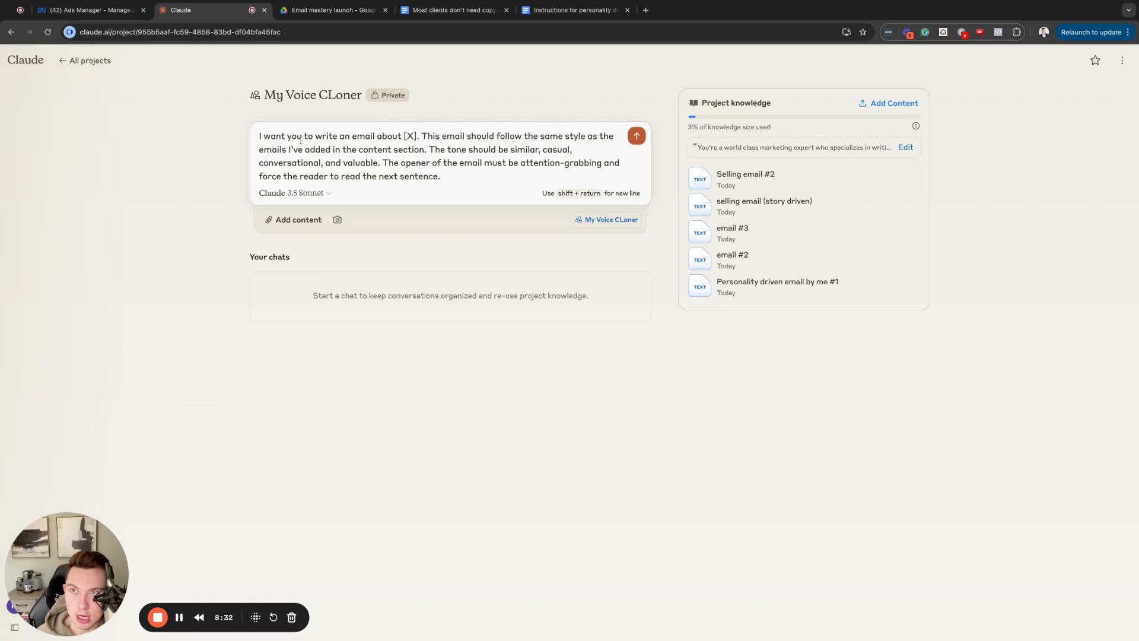
{"action": "type", "text": "Analyze the"}
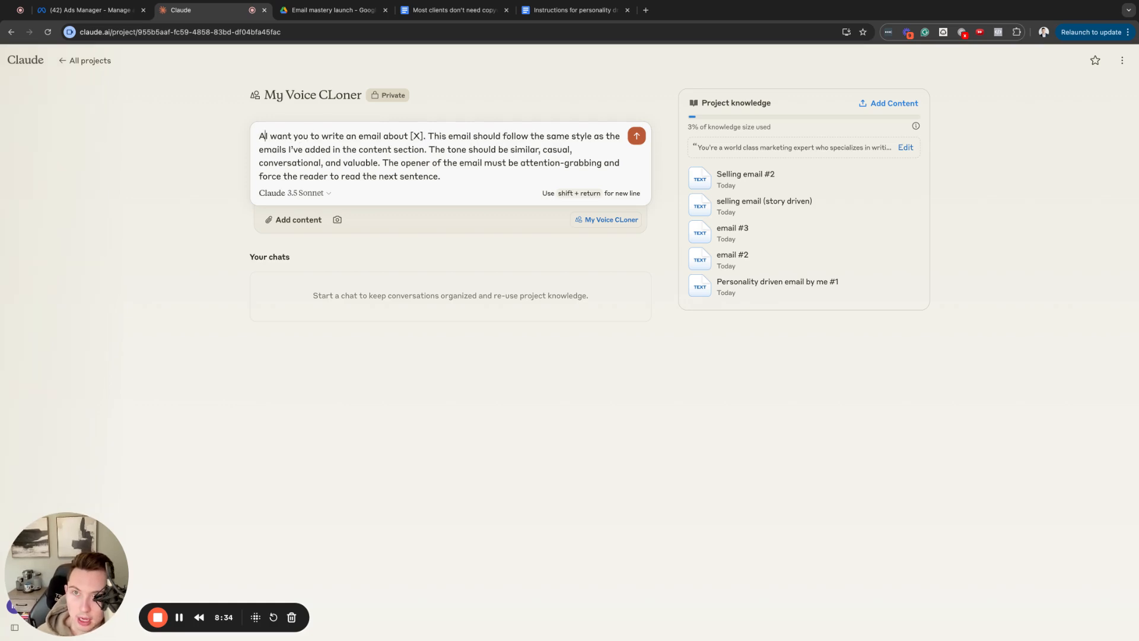
{"action": "type", "text": " emails in t"}
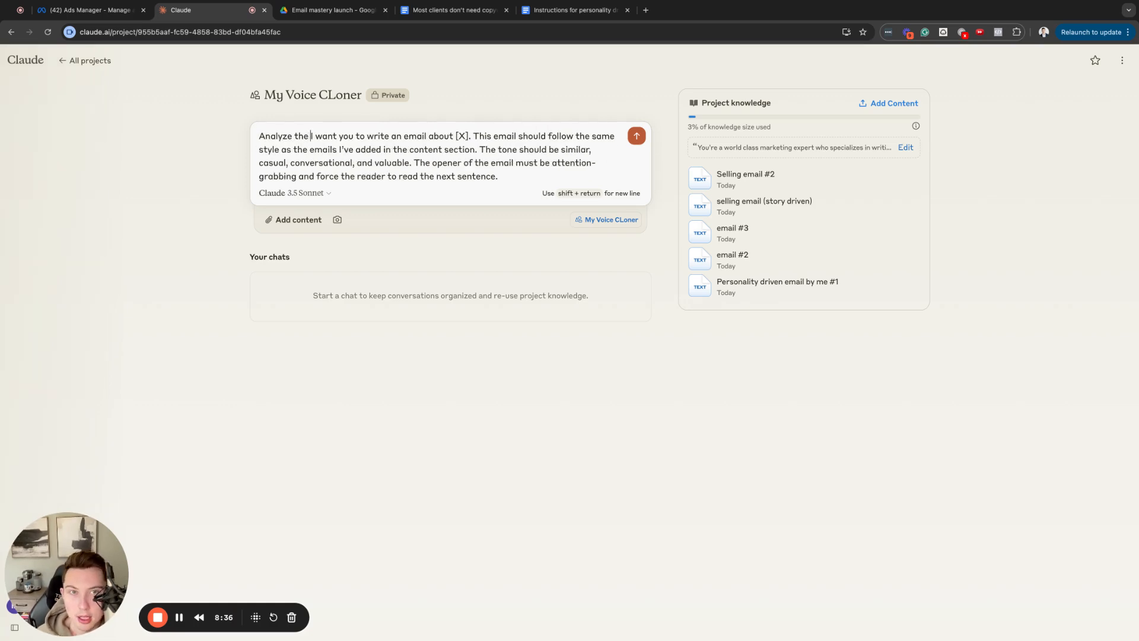
{"action": "type", "text": "he "}
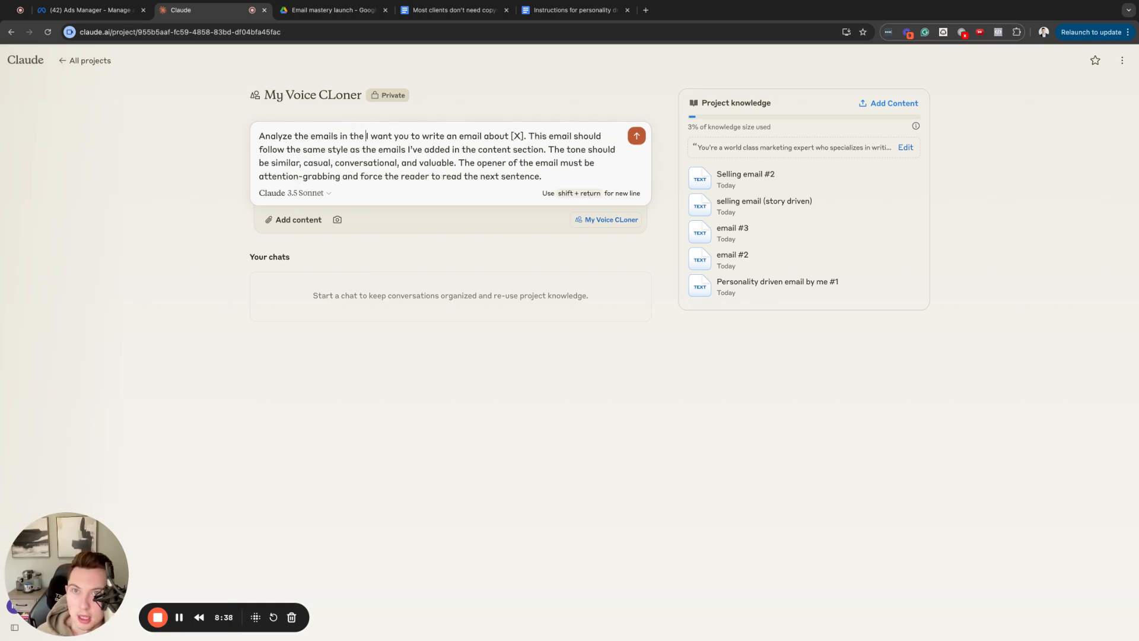
{"action": "type", "text": "content sect"}
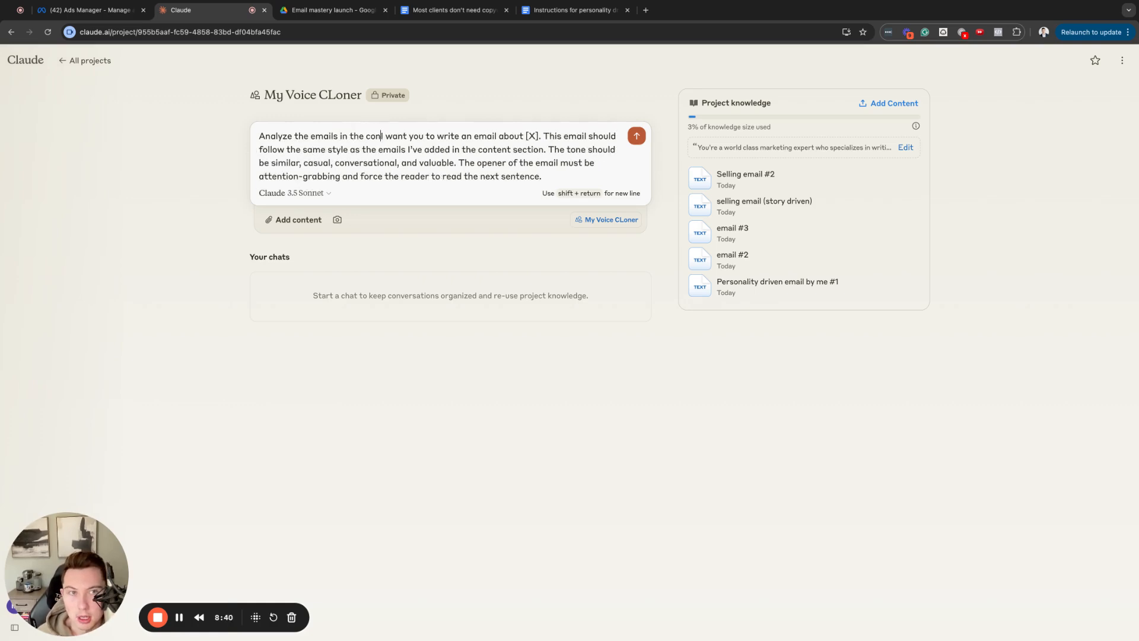
{"action": "type", "text": "ions"}
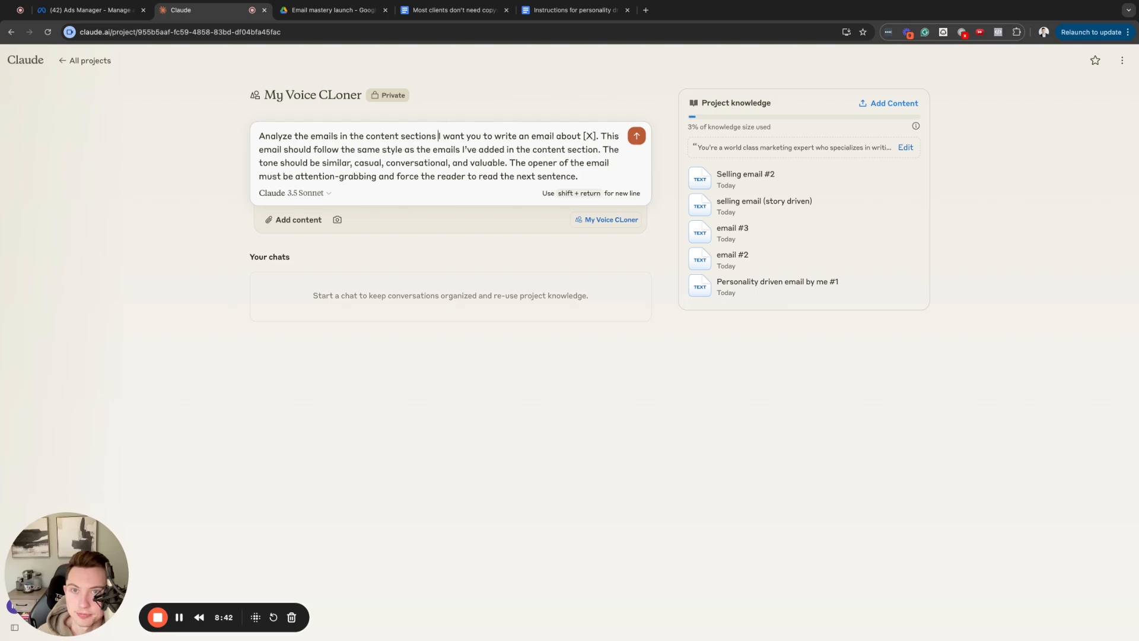
{"action": "key", "text": "BackSpace"}
{"action": "key", "text": "BackSpace"}
{"action": "key", "text": "BackSpace"}
Step: Continue the prompt's opening with a second sentence, "I want you to notice how they are personality driven"
{"action": "type", "text": ". I want you"}
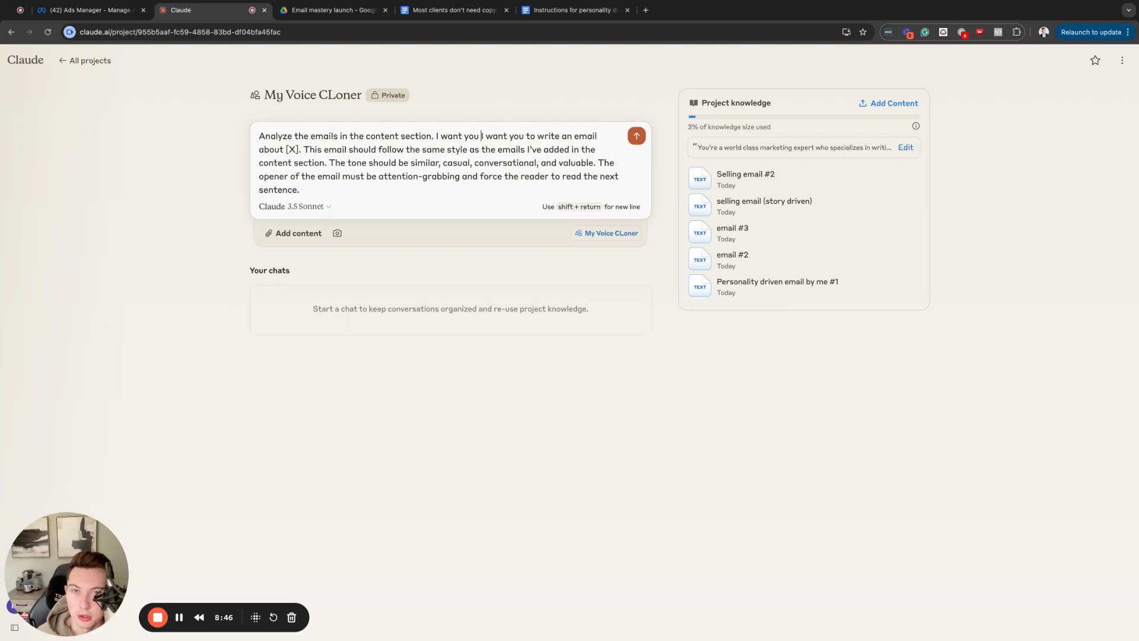
{"action": "type", "text": " to notive"}
{"action": "key", "text": "BackSpace"}
{"action": "key", "text": "BackSpace"}
{"action": "type", "text": "ce how "}
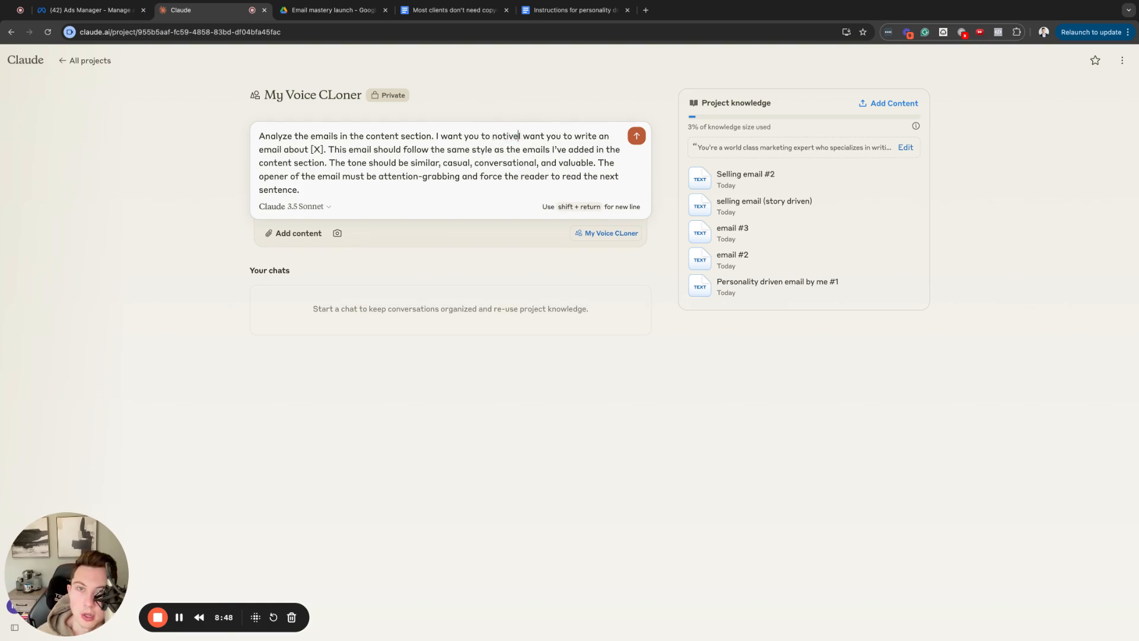
{"action": "type", "text": "they are preson"}
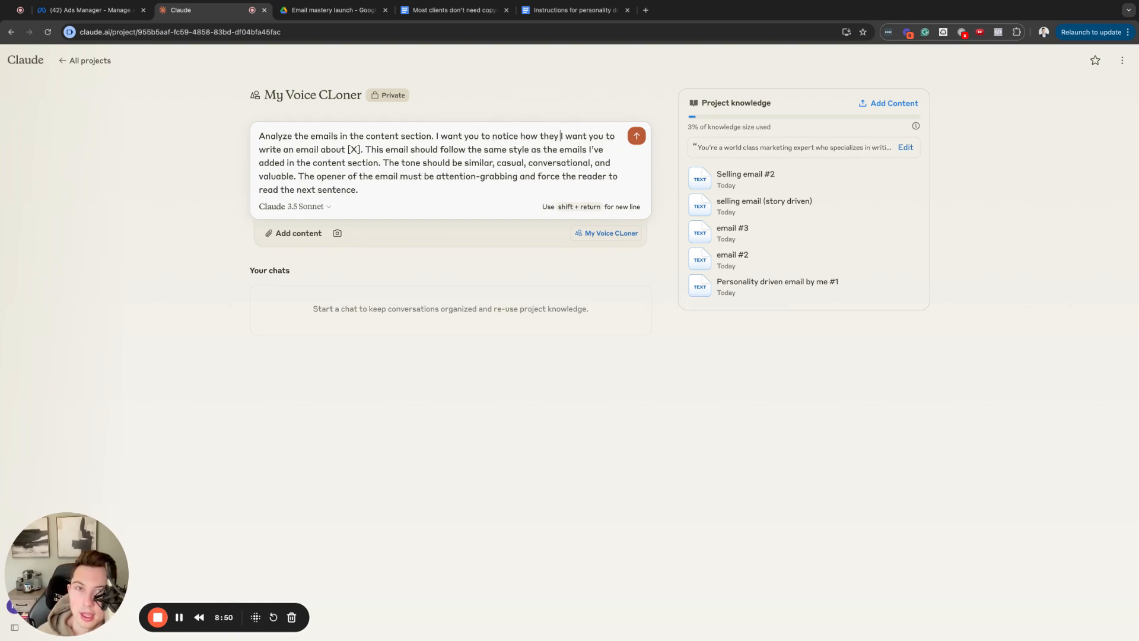
{"action": "key", "text": "BackSpace"}
{"action": "key", "text": "BackSpace"}
{"action": "key", "text": "BackSpace"}
{"action": "key", "text": "BackSpace"}
{"action": "key", "text": "BackSpace"}
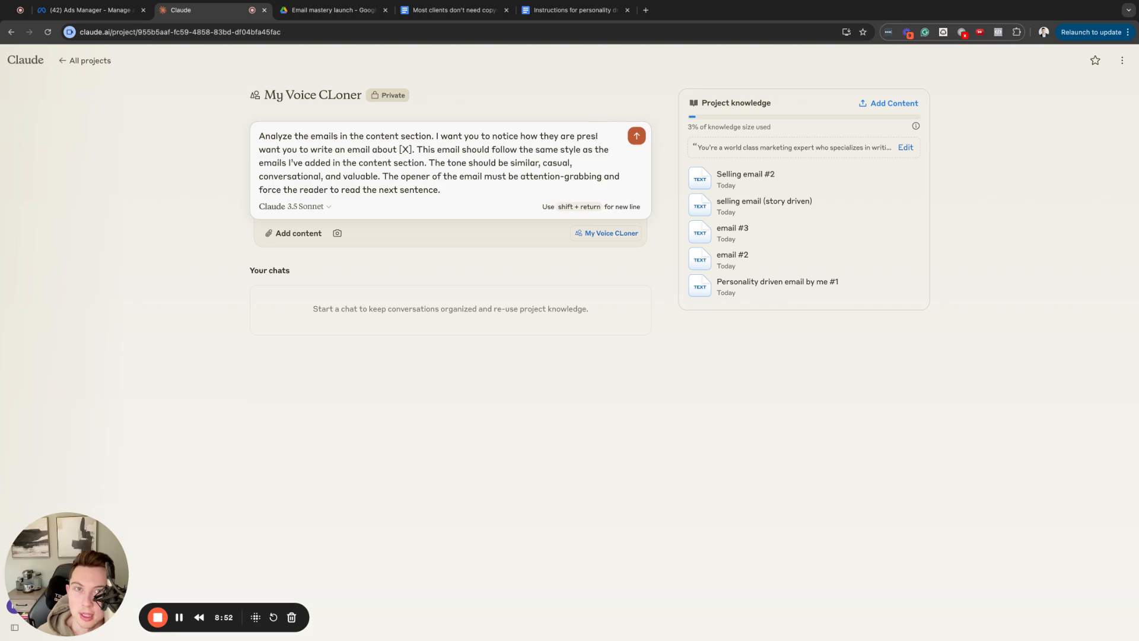
{"action": "type", "text": "ersonality driven"}
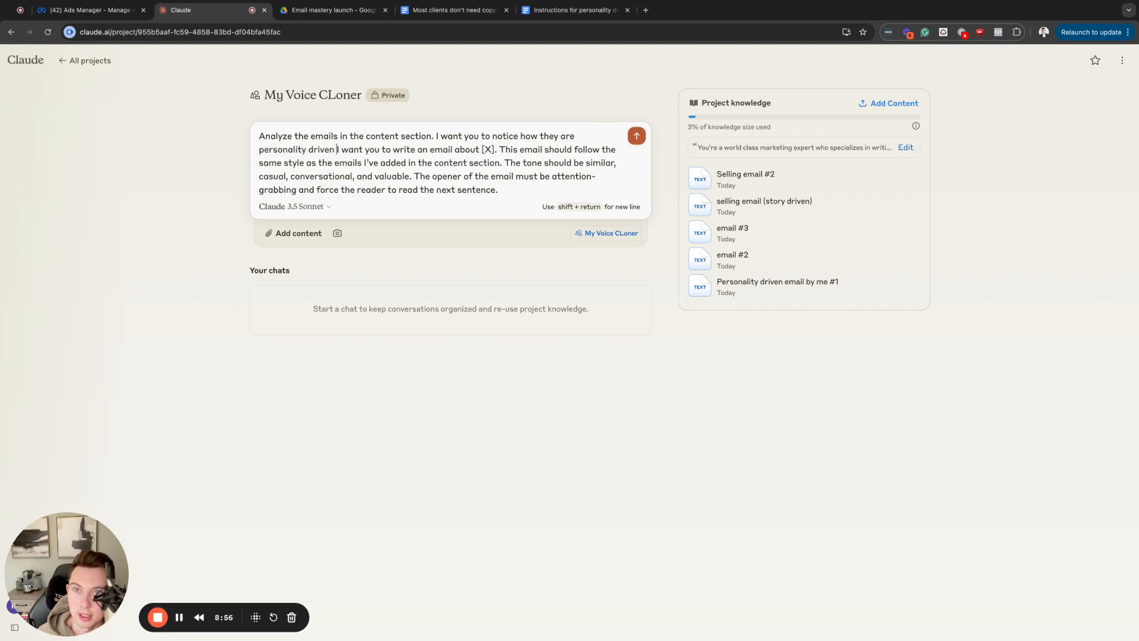
Step: Add the sentence "Pay attention to the style and format and structure." before the request to write an email
{"action": "type", "text": ". "}
{"action": "type", "text": "Pay attention to"}
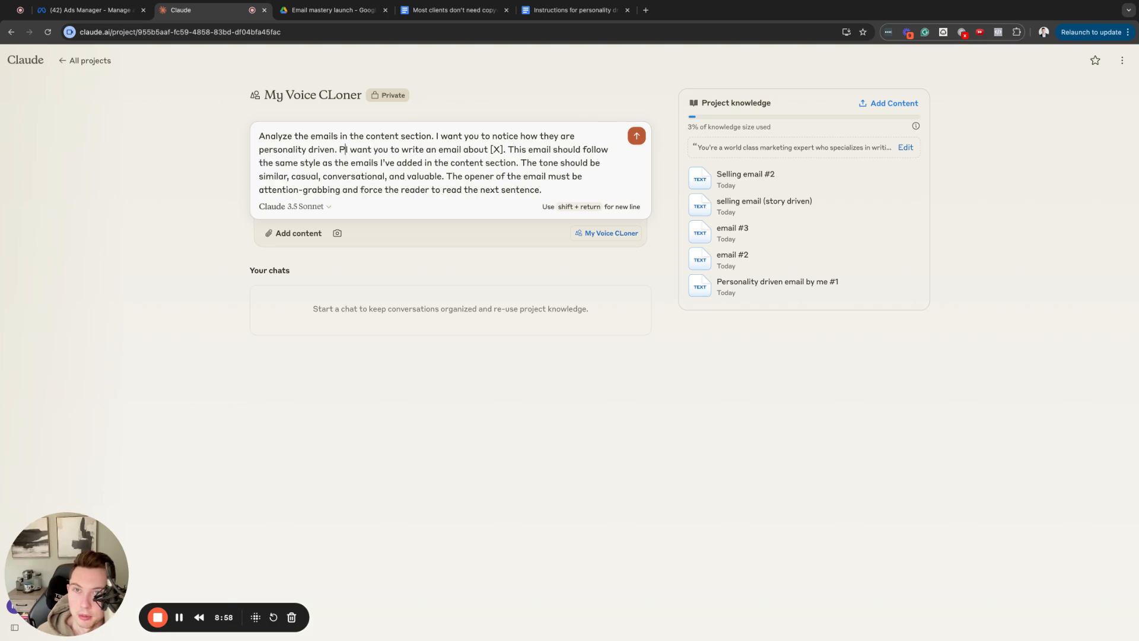
{"action": "type", "text": " the styela"}
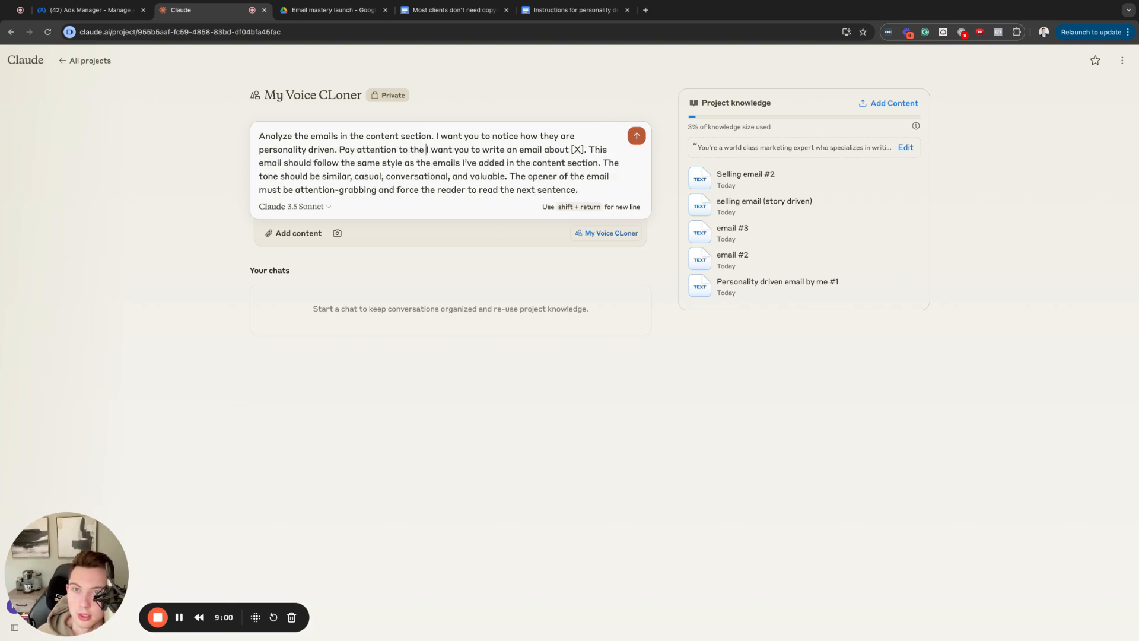
{"action": "key", "text": "BackSpace"}
{"action": "type", "text": "and format "}
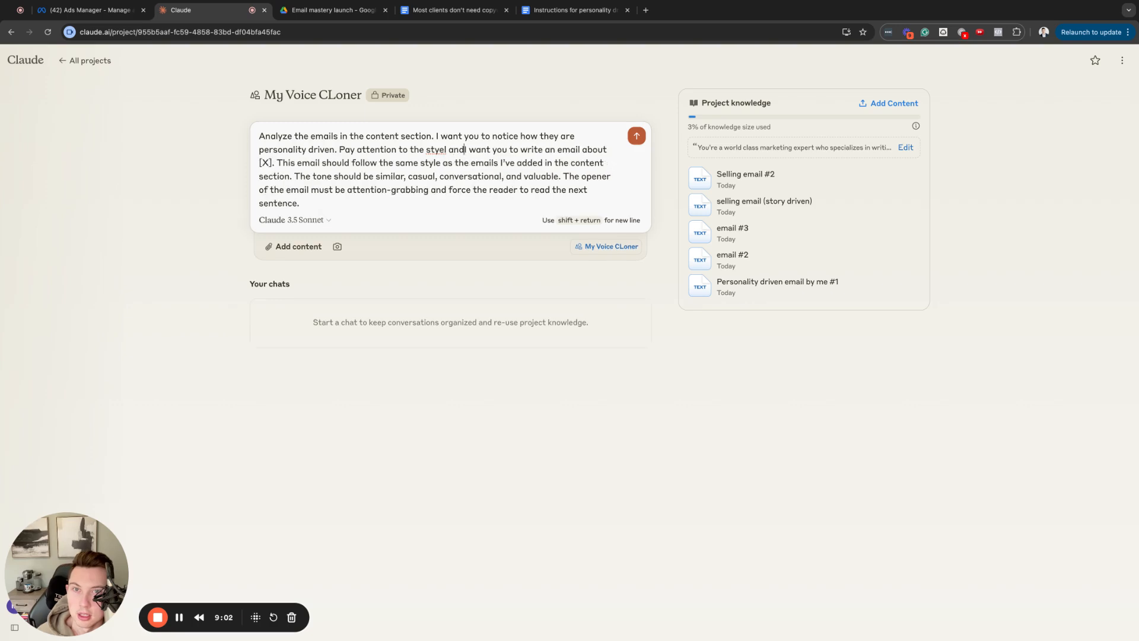
{"action": "type", "text": "and structure."}
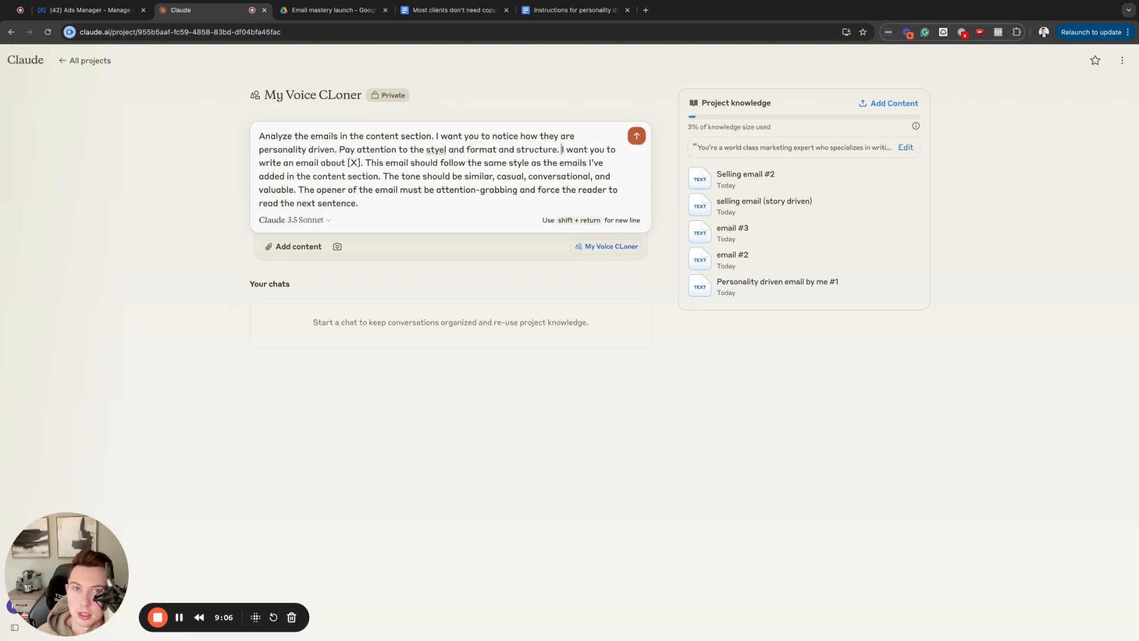
{"action": "left_click", "coordinate": [445, 149]}
{"action": "key", "text": "BackSpace"}
{"action": "key", "text": "BackSpace"}
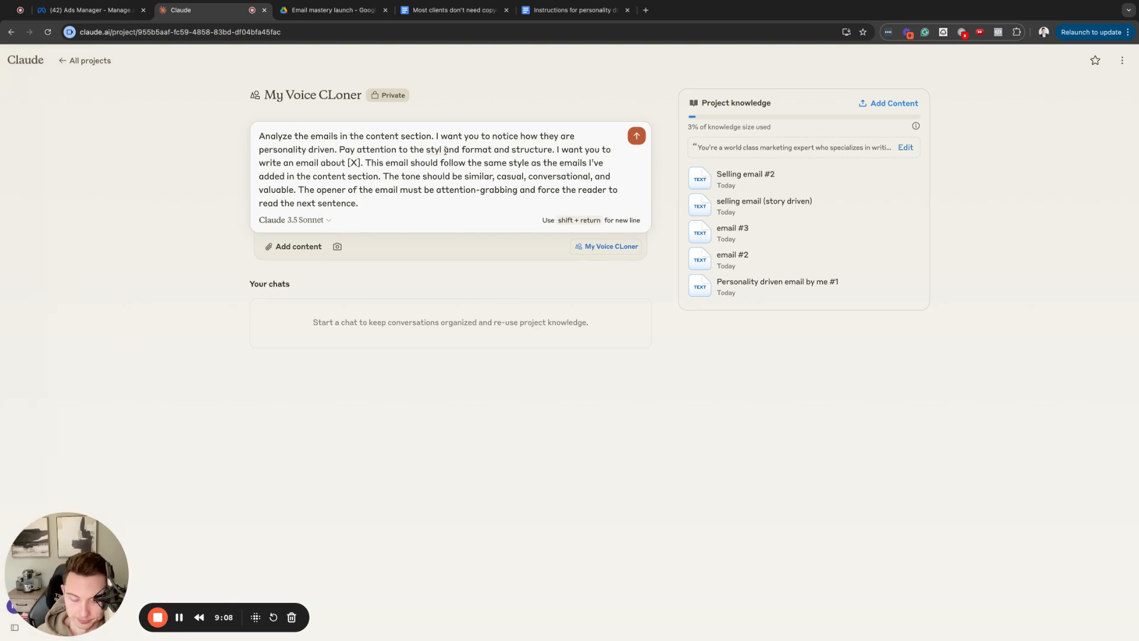
{"action": "type", "text": "le"}
{"action": "left_click", "coordinate": [560, 156]}
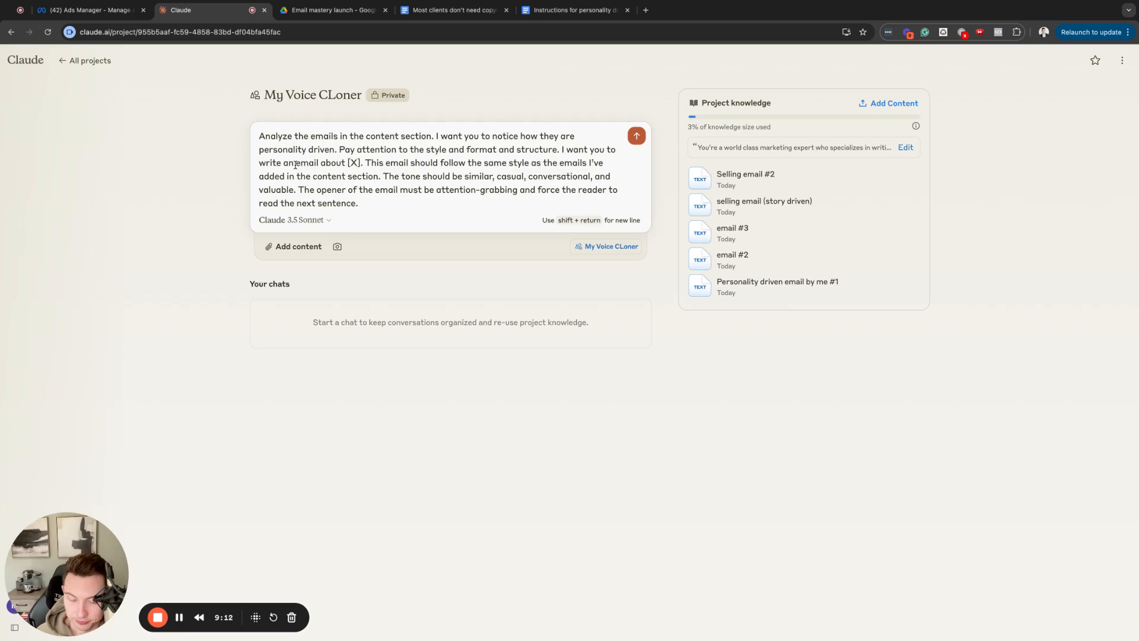
Step: Reword the email request in the prompt from "about" to "that talks about" and delete the [X] placeholder
{"action": "double_click", "coordinate": [326, 162]}
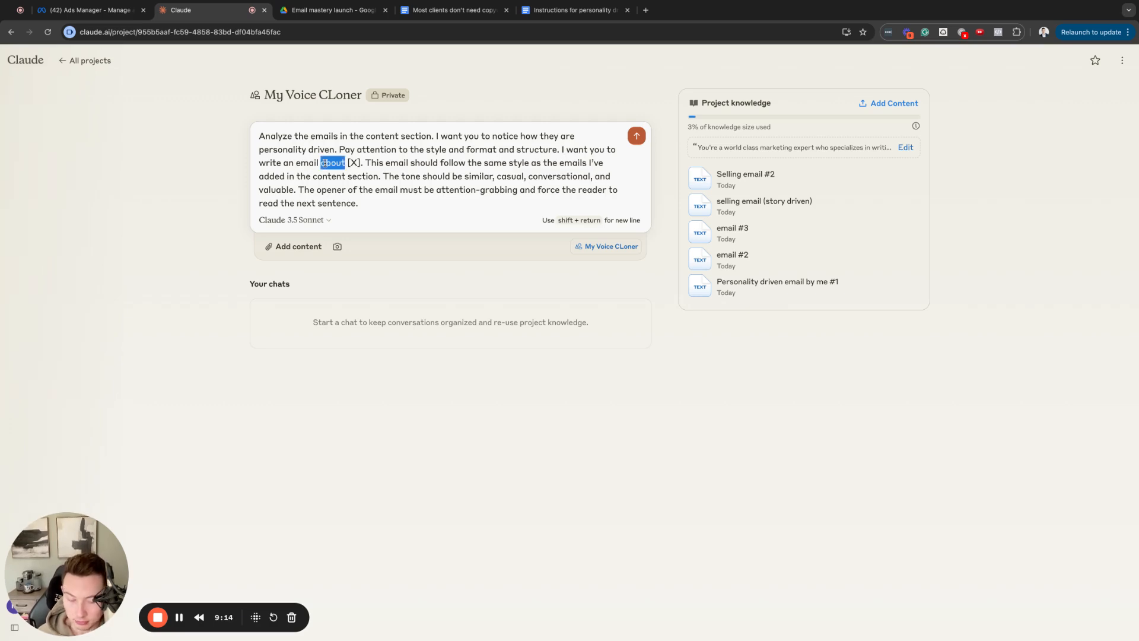
{"action": "type", "text": "in"}
{"action": "key", "text": "BackSpace"}
{"action": "key", "text": "BackSpace"}
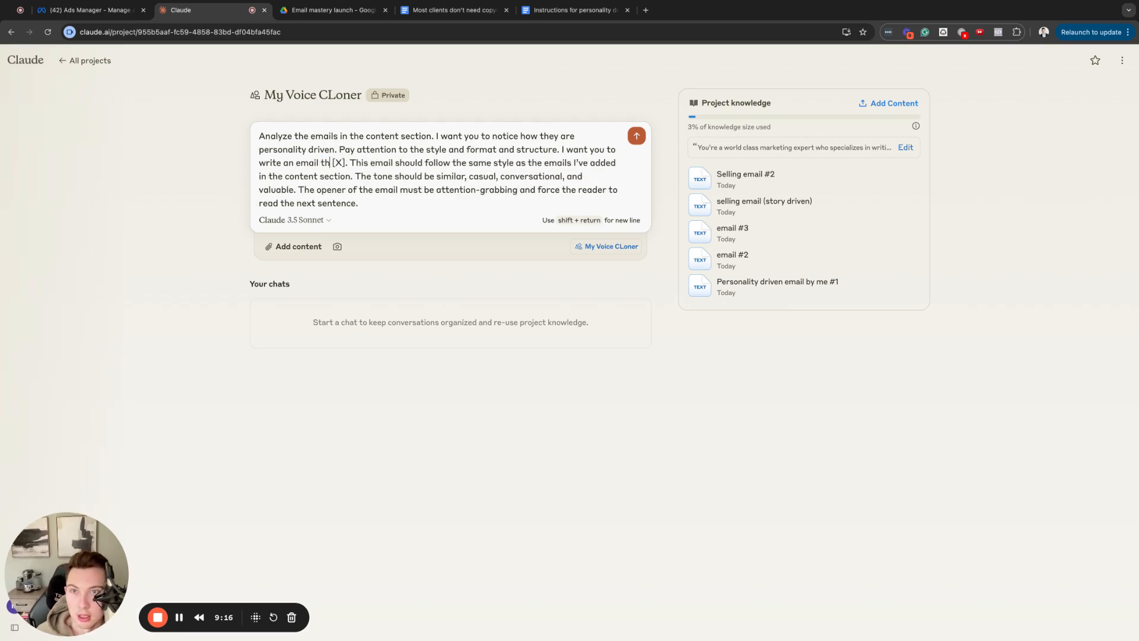
{"action": "type", "text": "that tals"}
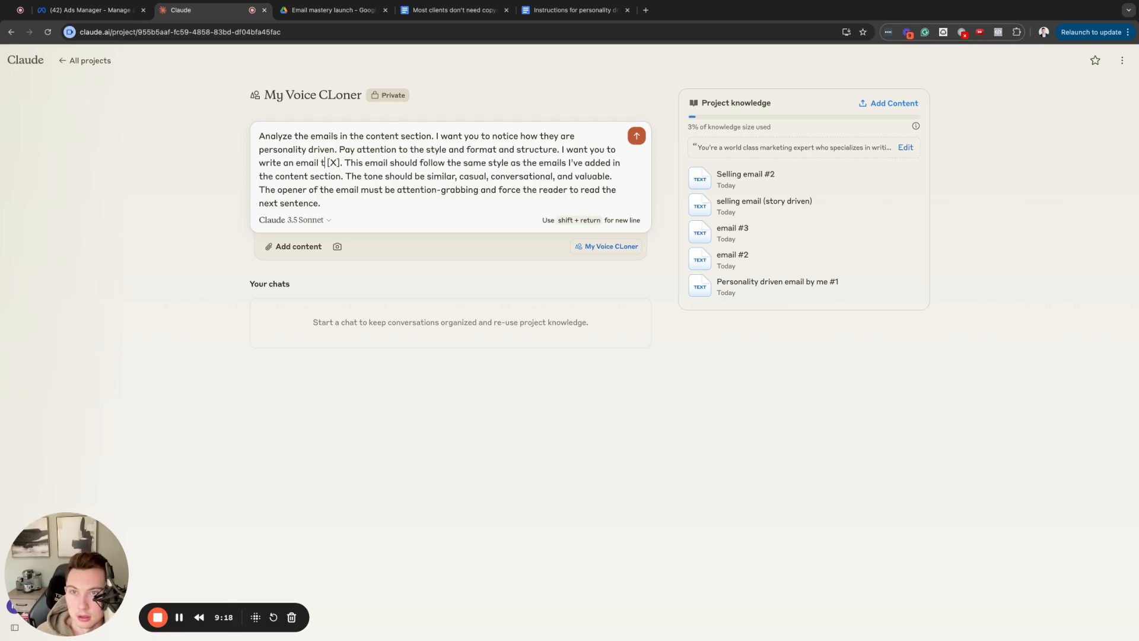
{"action": "key", "text": "BackSpace"}
{"action": "type", "text": "ks about"}
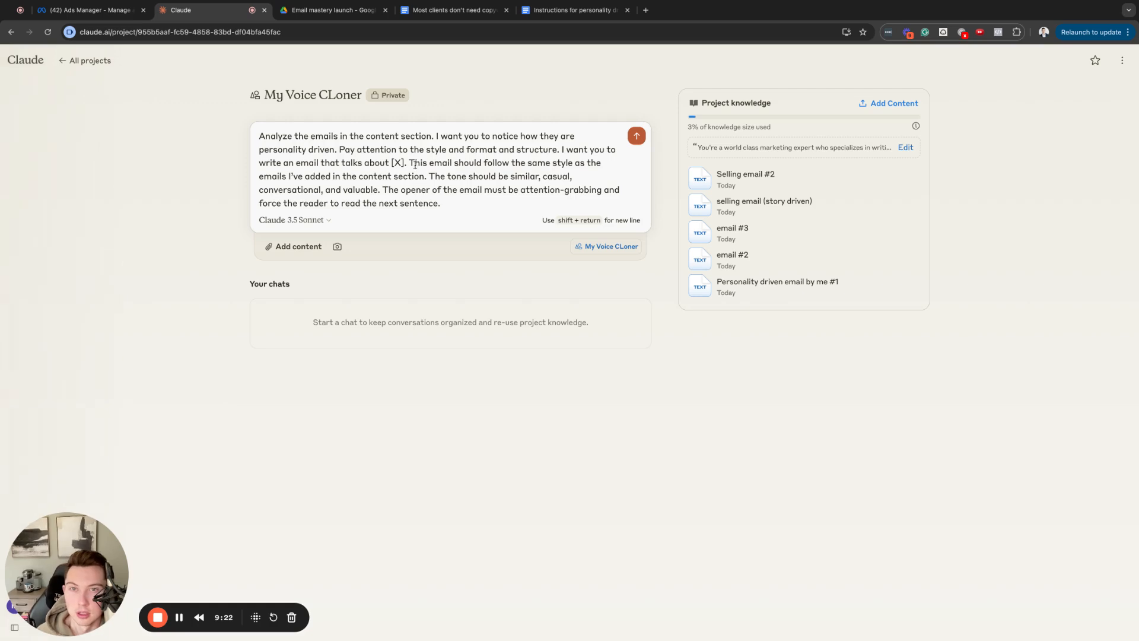
{"action": "left_click_drag", "start_coordinate": [390, 164], "coordinate": [405, 165]}
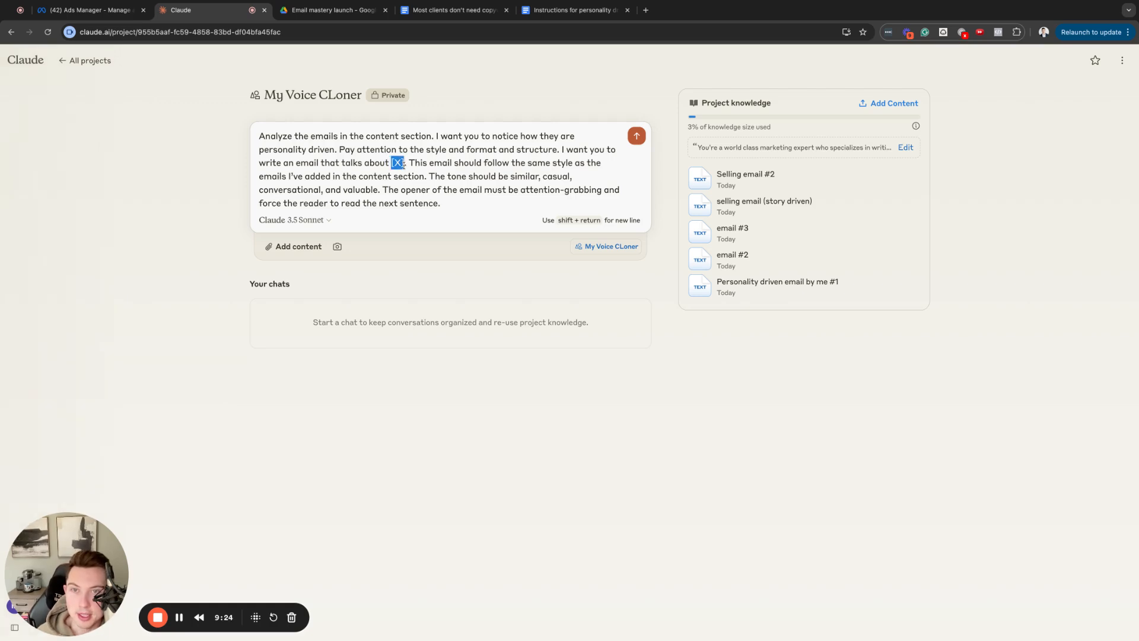
{"action": "key", "text": "BackSpace"}
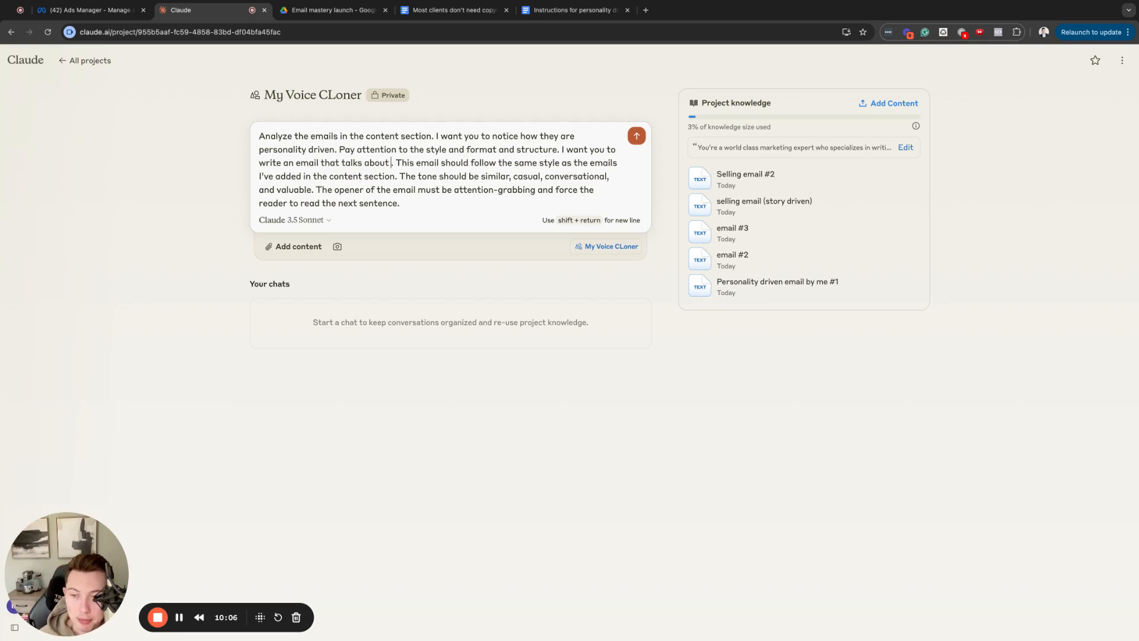
Step: Add the line "Heres some more information about the offer:" as a separate paragraph at the end of the prompt
{"action": "left_click", "coordinate": [457, 204]}
{"action": "key", "text": "shift+Return"}
{"action": "key", "text": "shift+Return"}
{"action": "type", "text": "some"}
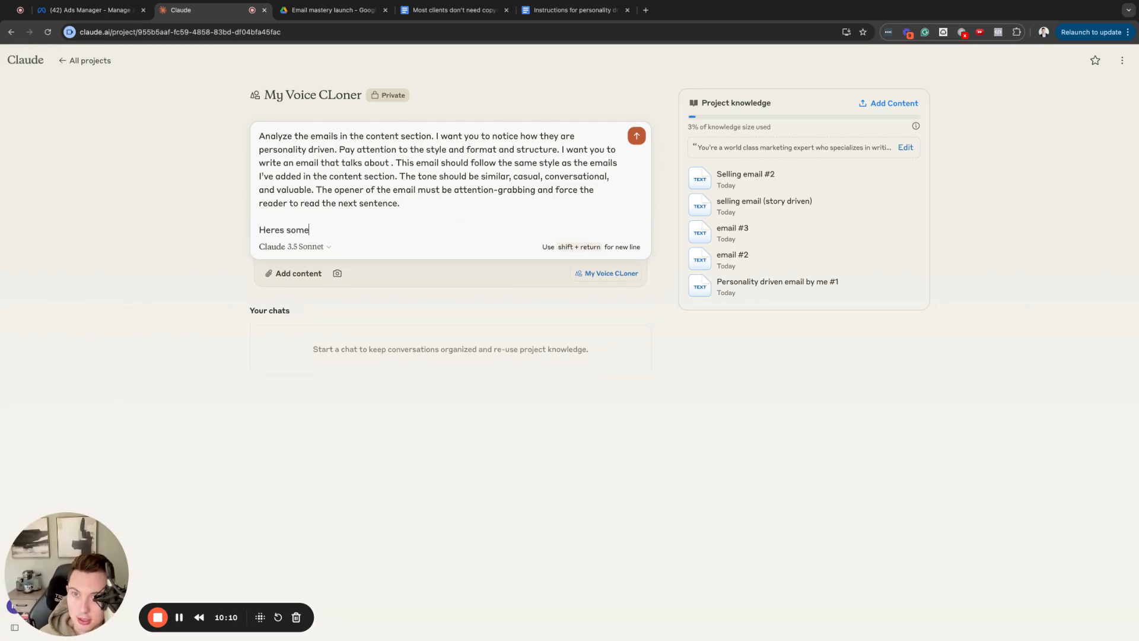
{"action": "type", "text": " more info"}
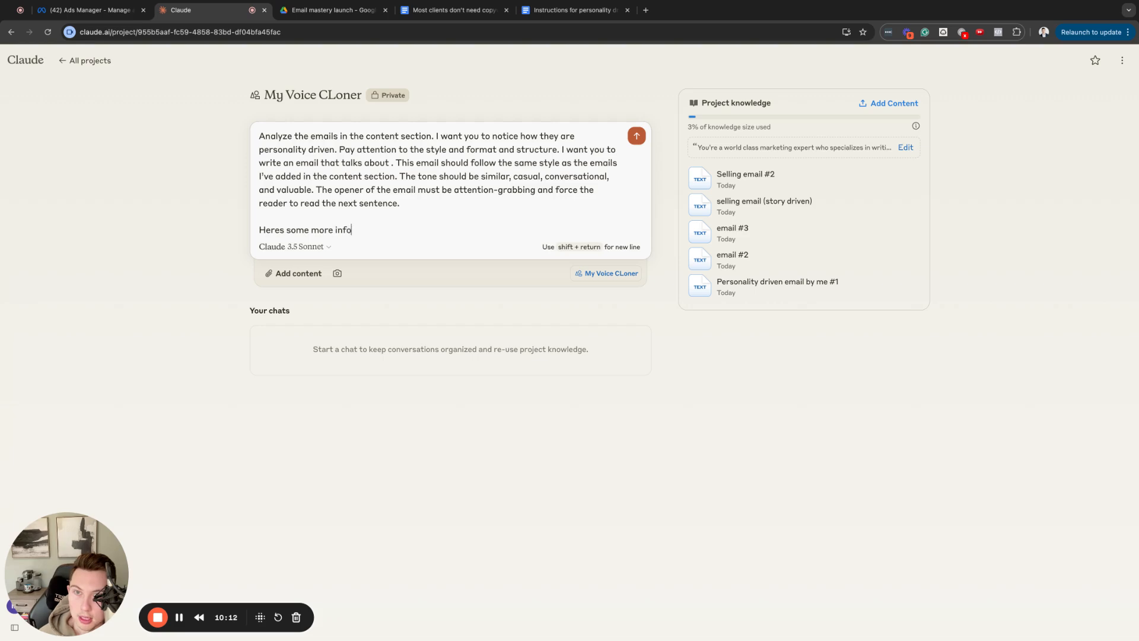
{"action": "type", "text": "rmation about th"}
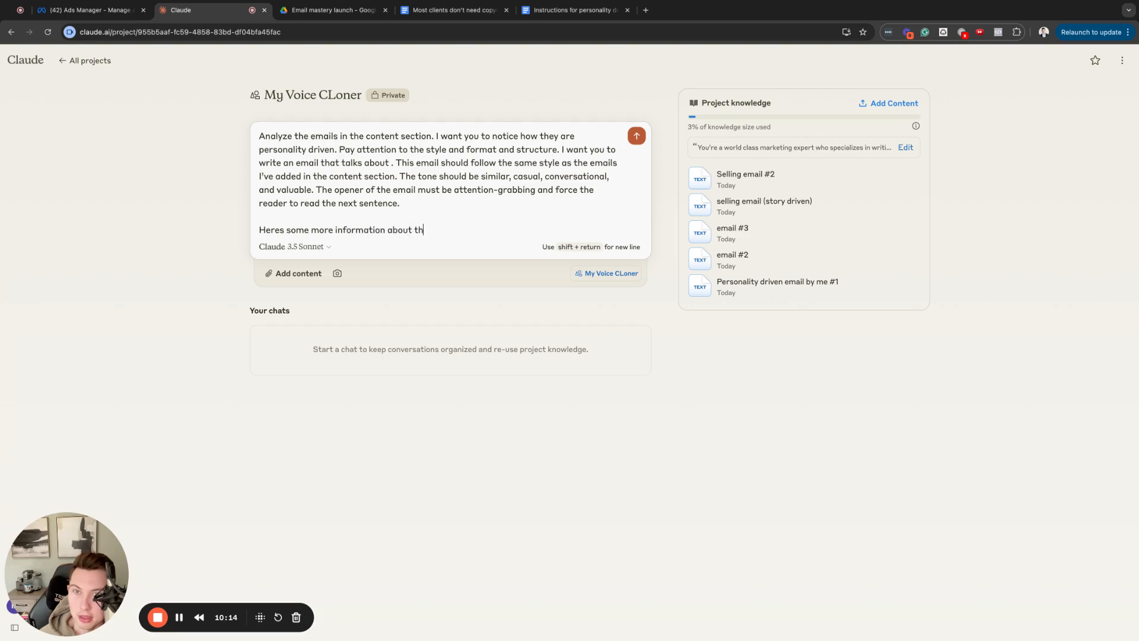
{"action": "type", "text": "e offer:"}
Step: Start an audience line below the offer heading and send the prompt
{"action": "key", "text": "shift+Return"}
{"action": "key", "text": "shift+Return"}
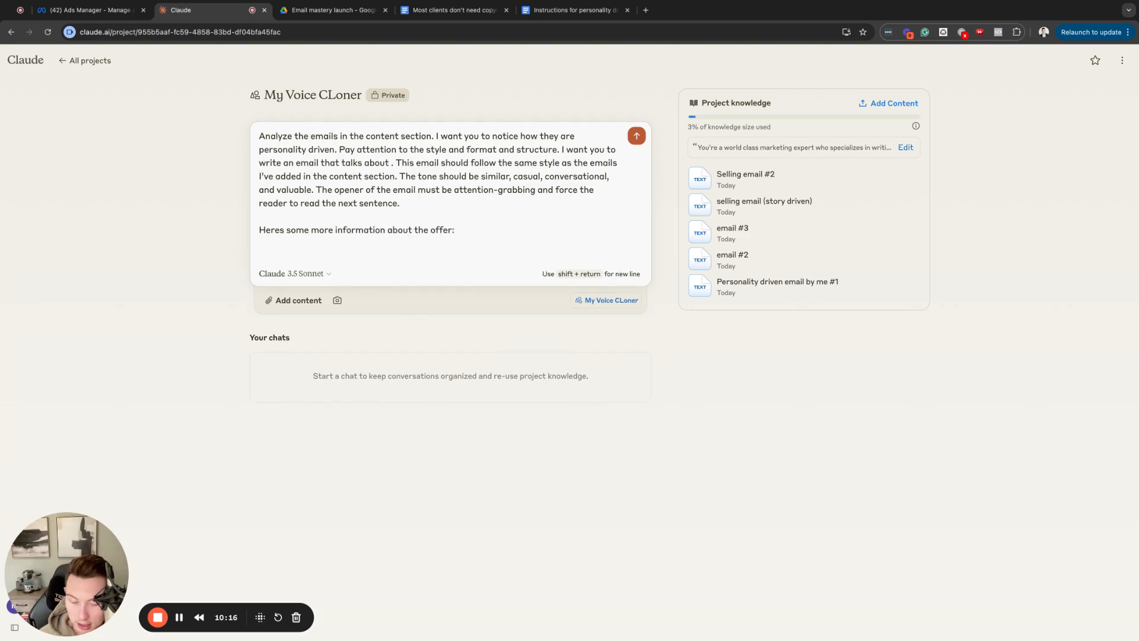
{"action": "type", "text": "audeince:"}
{"action": "key", "text": "Return"}
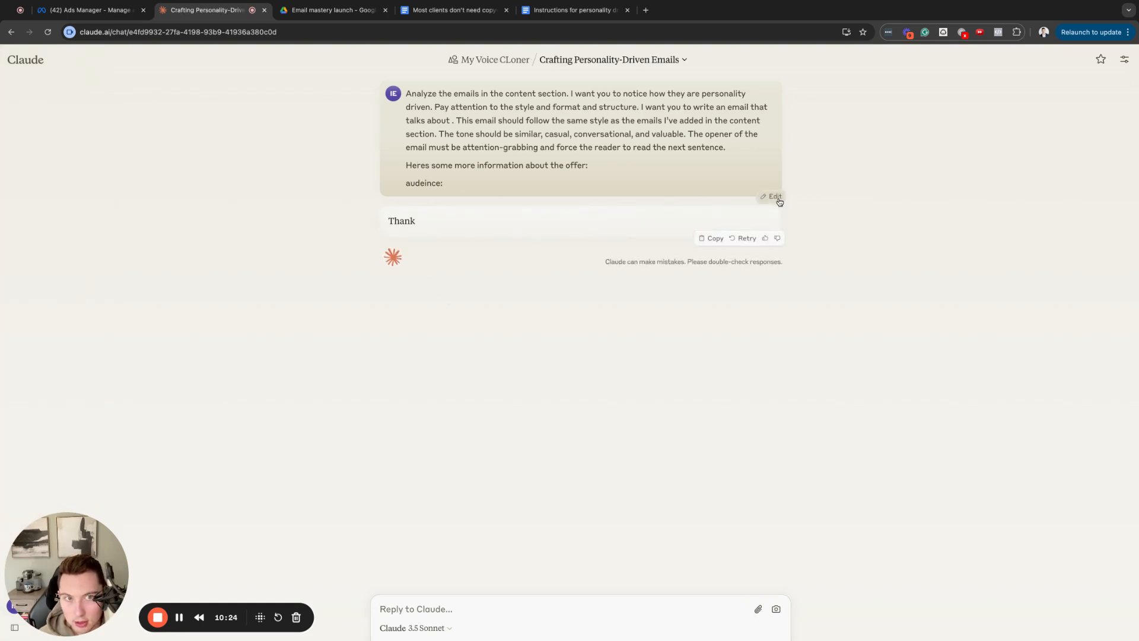
Step: Edit the sent message, correcting the label to "audience:" and adding "problem:", "Solution:" and "Mechanism:" lines beneath it
{"action": "left_click", "coordinate": [779, 195]}
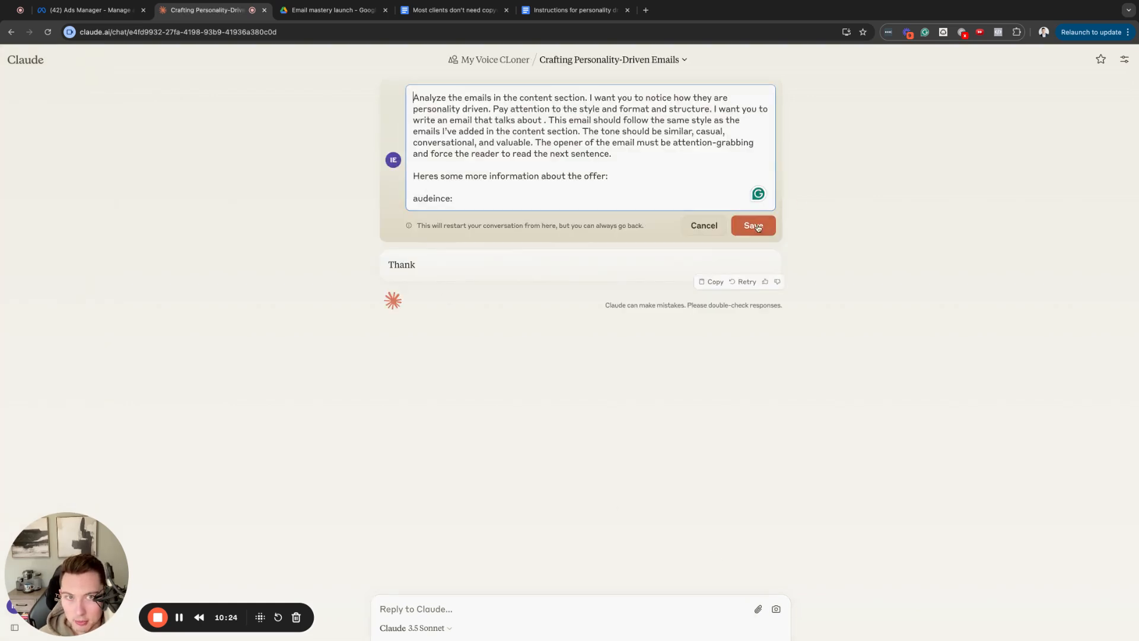
{"action": "left_click", "coordinate": [458, 199]}
{"action": "key", "text": "Return"}
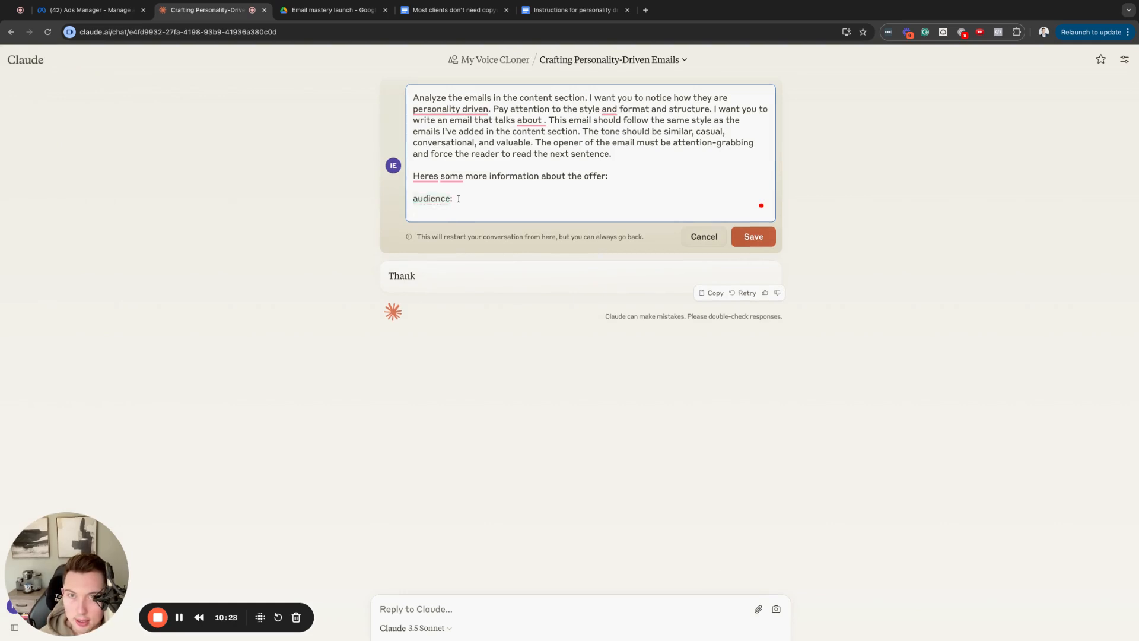
{"action": "type", "text": "problem:"}
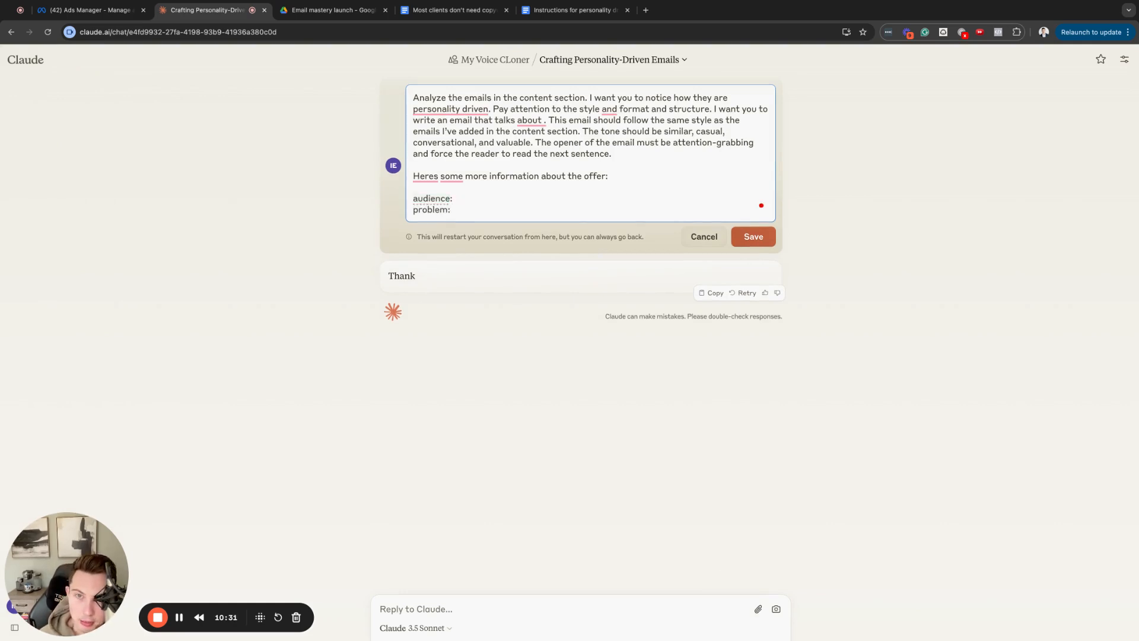
{"action": "key", "text": "Return"}
{"action": "type", "text": "So"}
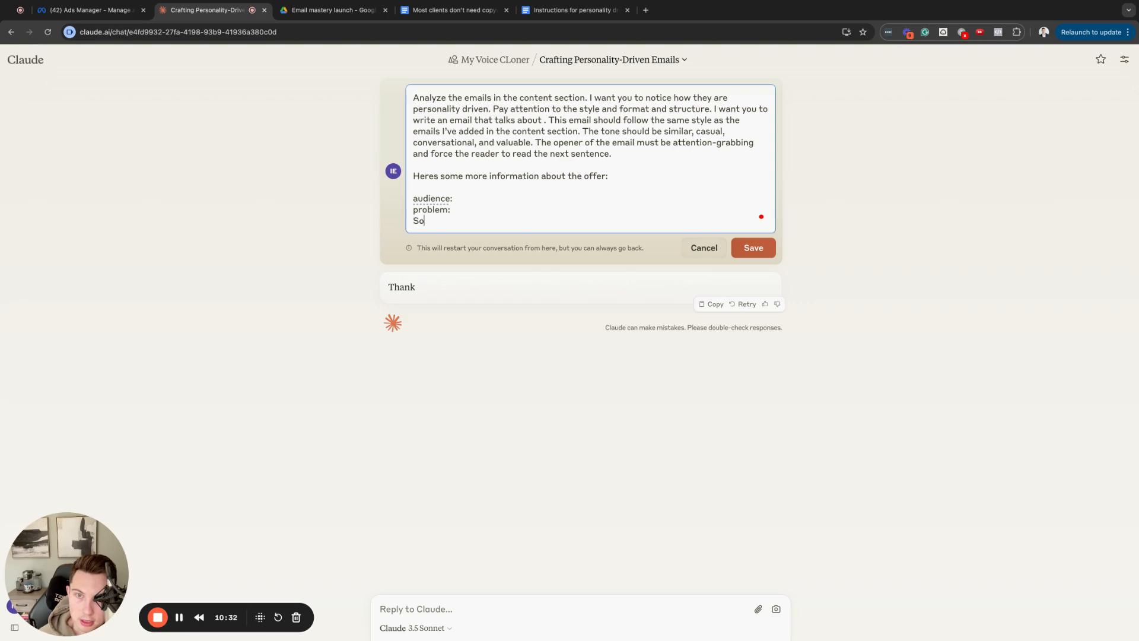
{"action": "type", "text": "lution:"}
{"action": "key", "text": "Return"}
{"action": "type", "text": "Mecha"}
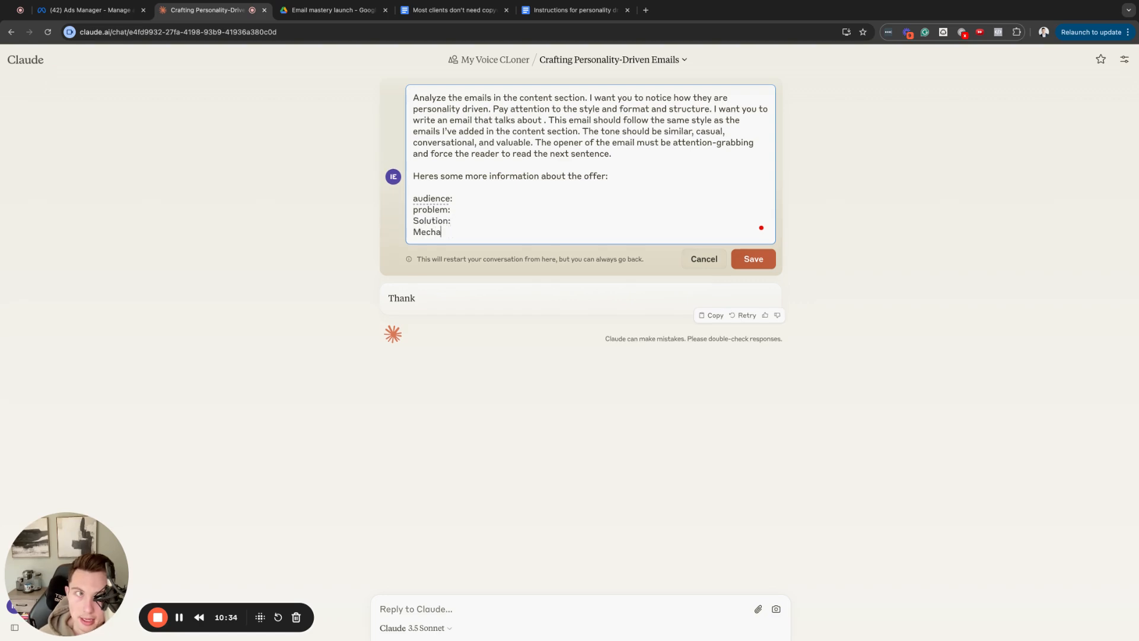
{"action": "type", "text": "nism:"}
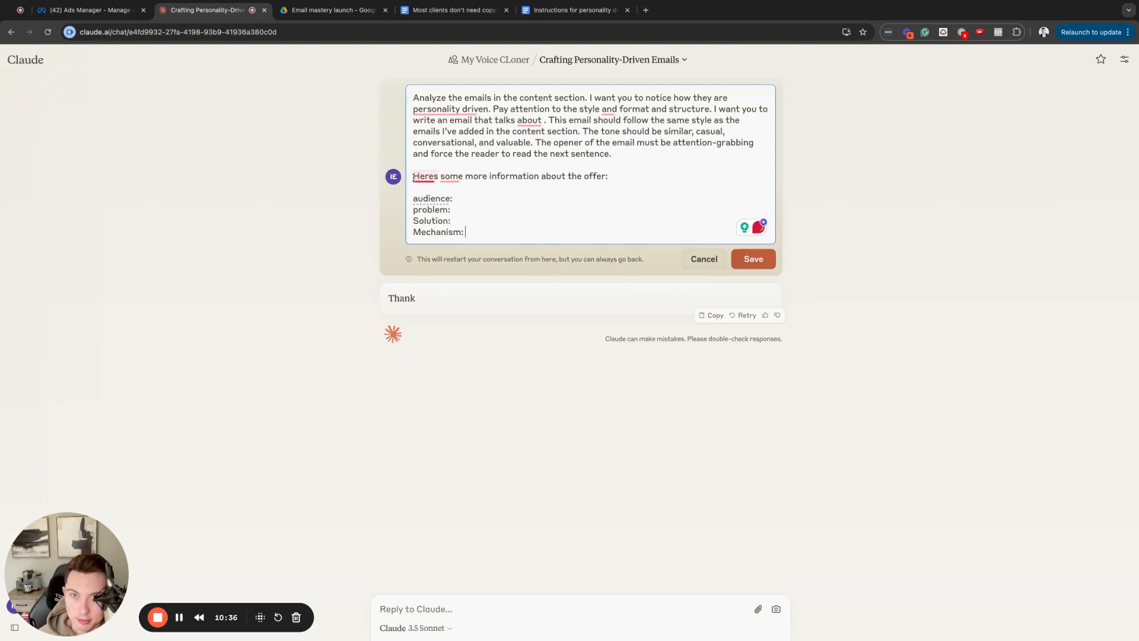
Step: Delete the offer information heading and its four label lines from the message being edited
{"action": "left_click_drag", "start_coordinate": [469, 232], "coordinate": [413, 176]}
{"action": "key", "text": "BackSpace"}
{"action": "key", "text": "BackSpace"}
{"action": "key", "text": "BackSpace"}
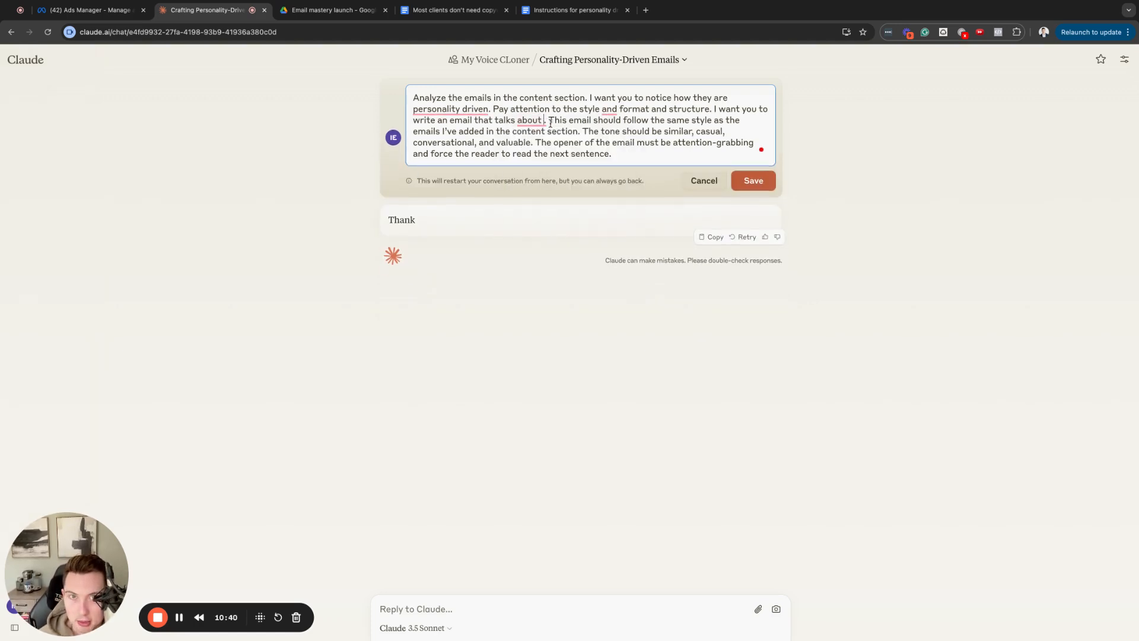
Step: Fill in the email topic after "talks about" with "how copywriters are afraid to ask for more money"
{"action": "type", "text": "how copywriters"}
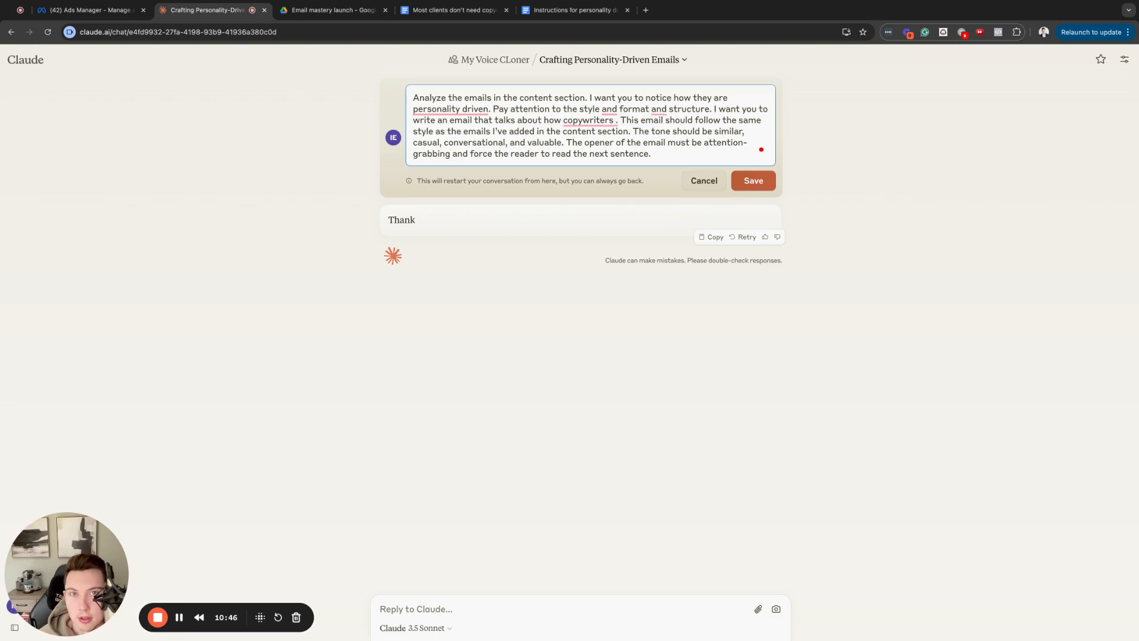
{"action": "type", "text": "are afraid to "}
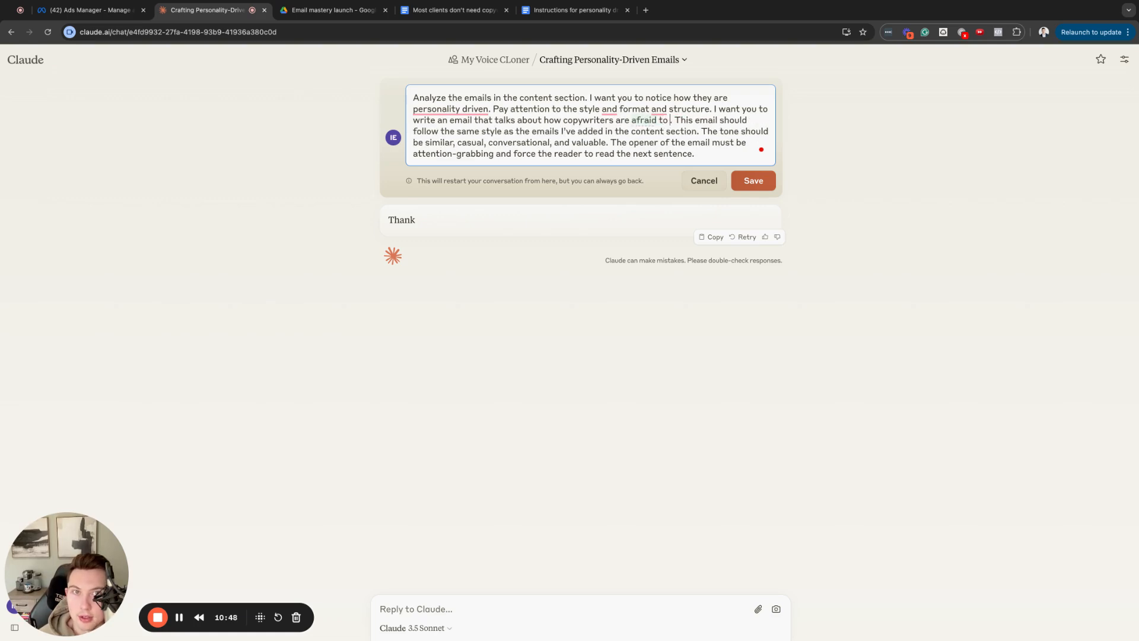
{"action": "type", "text": "ask fo"}
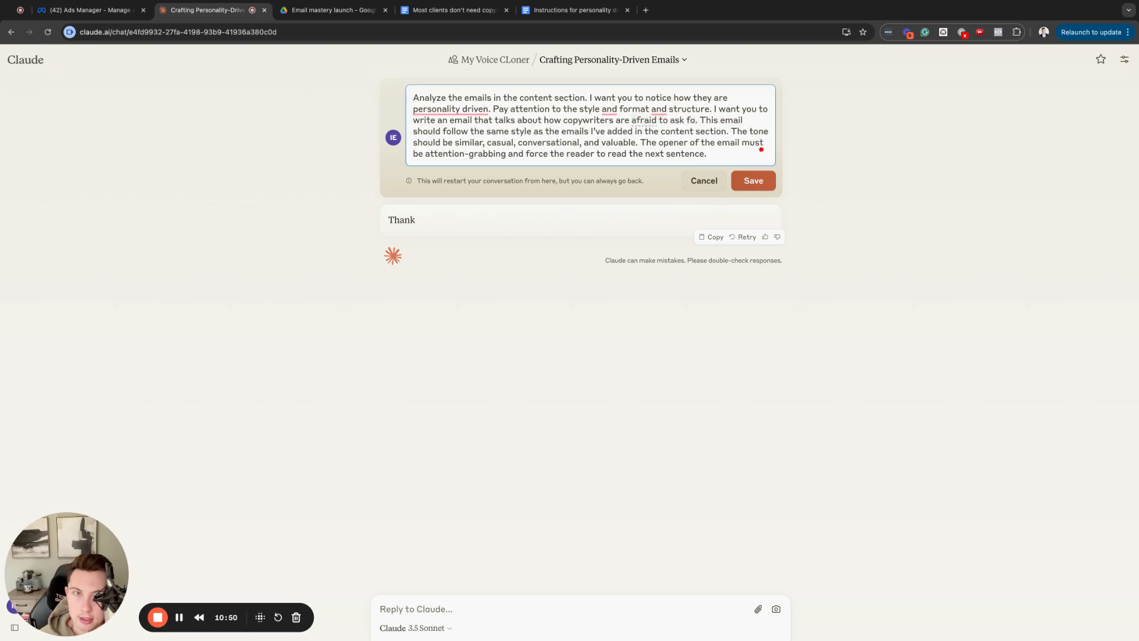
{"action": "type", "text": "r more"}
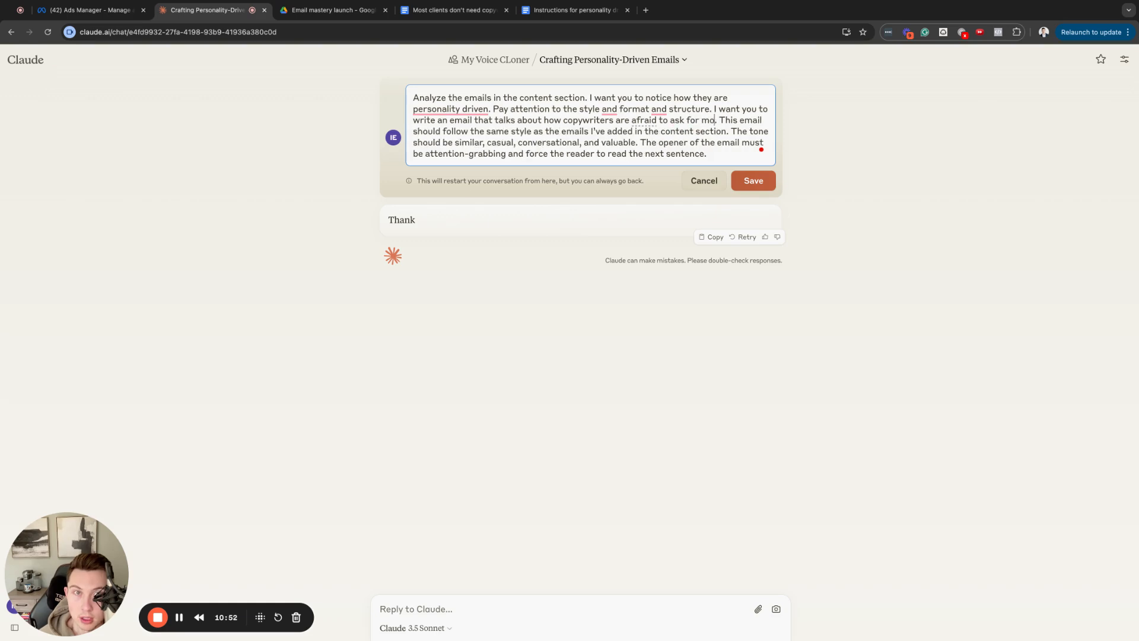
{"action": "type", "text": " money a"}
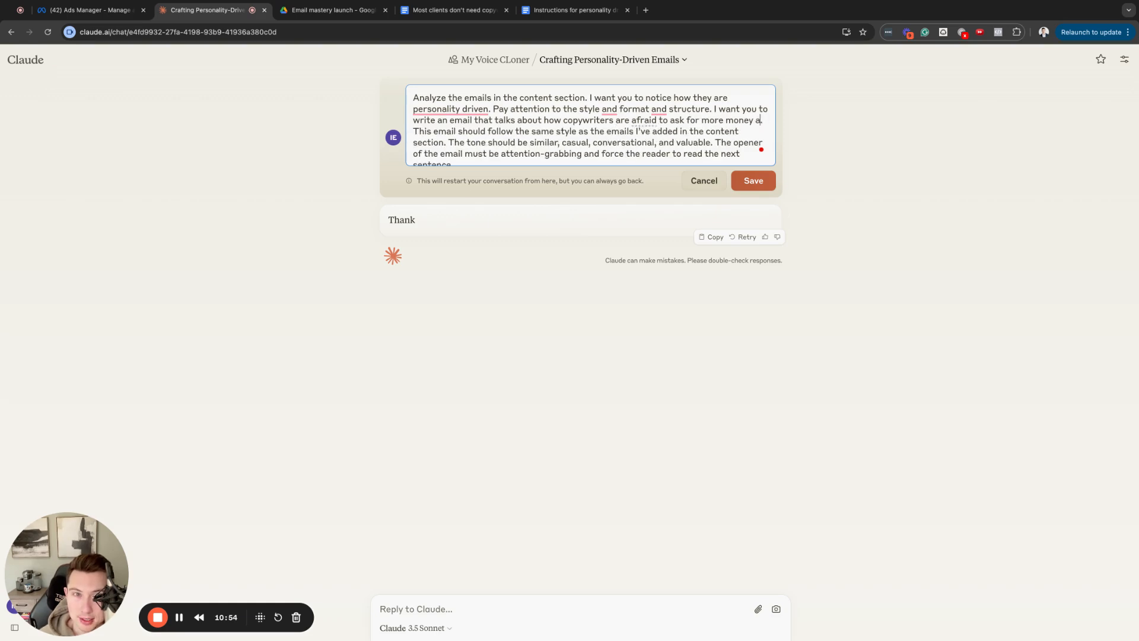
Step: Extend the email topic with the reason "not because of their skill, but because of their limiting beliefs."
{"action": "type", "text": "ot because of th"}
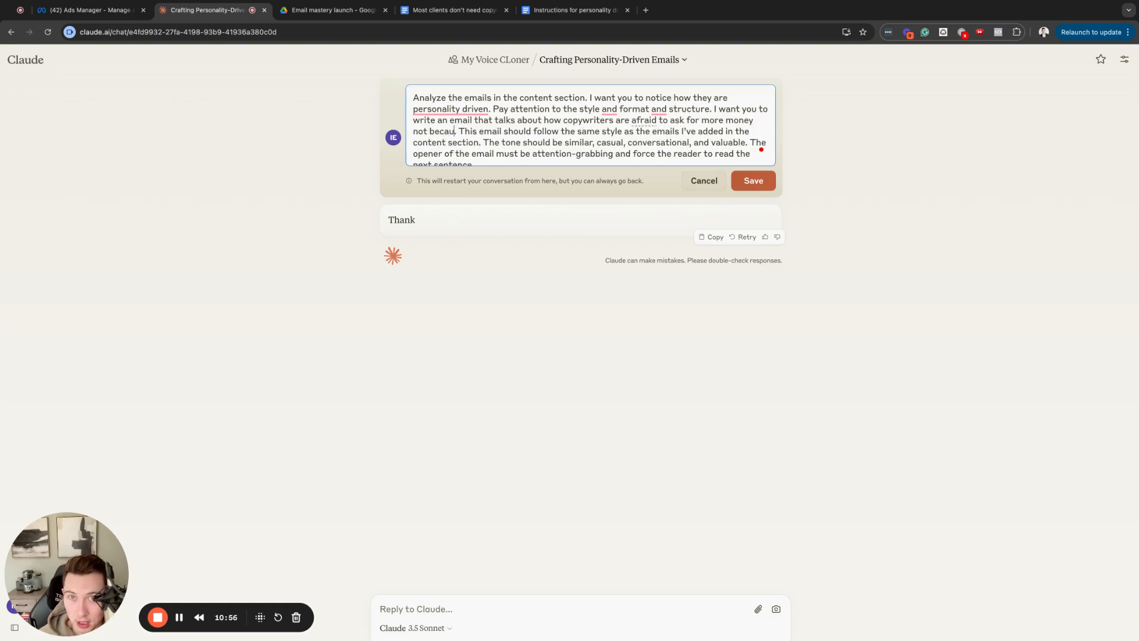
{"action": "type", "text": "eir skill, but be"}
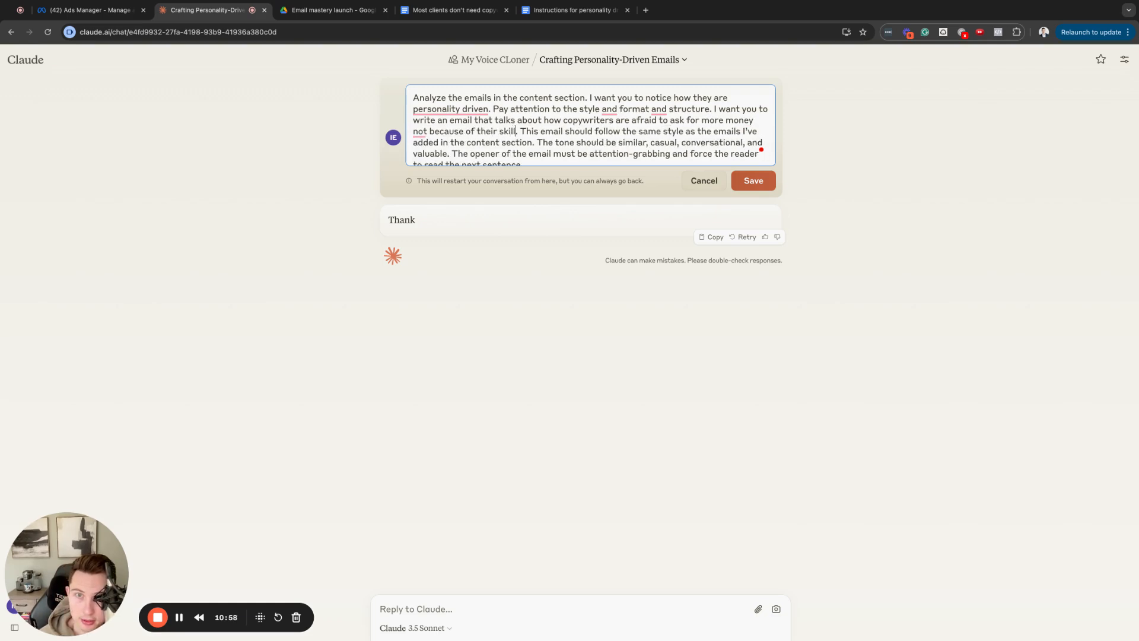
{"action": "type", "text": "cause"}
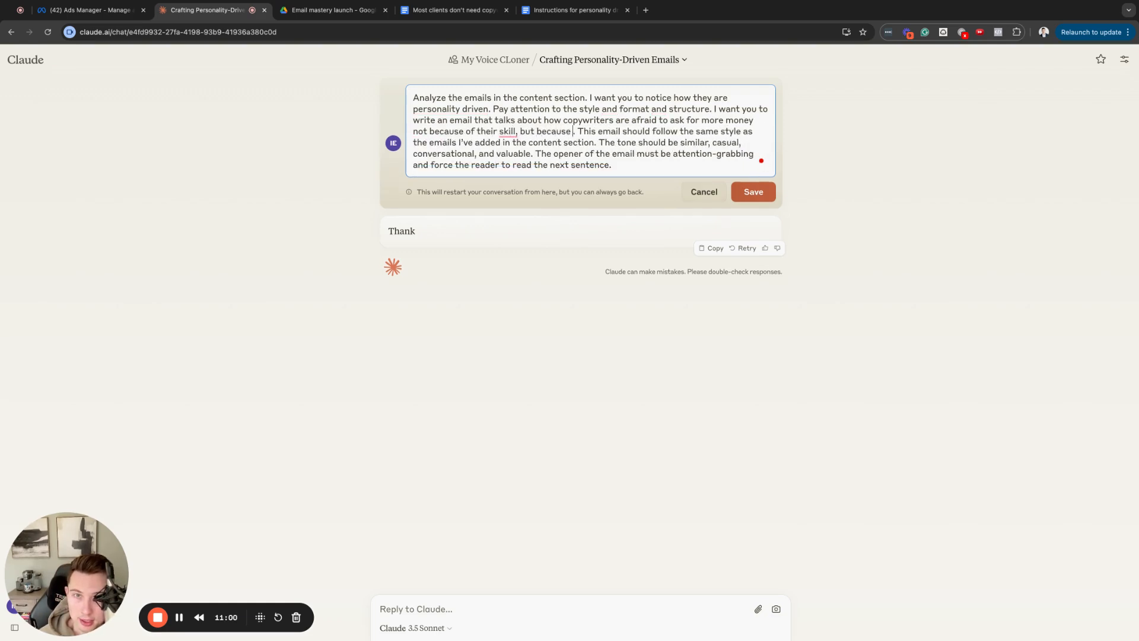
{"action": "type", "text": " of their lim"}
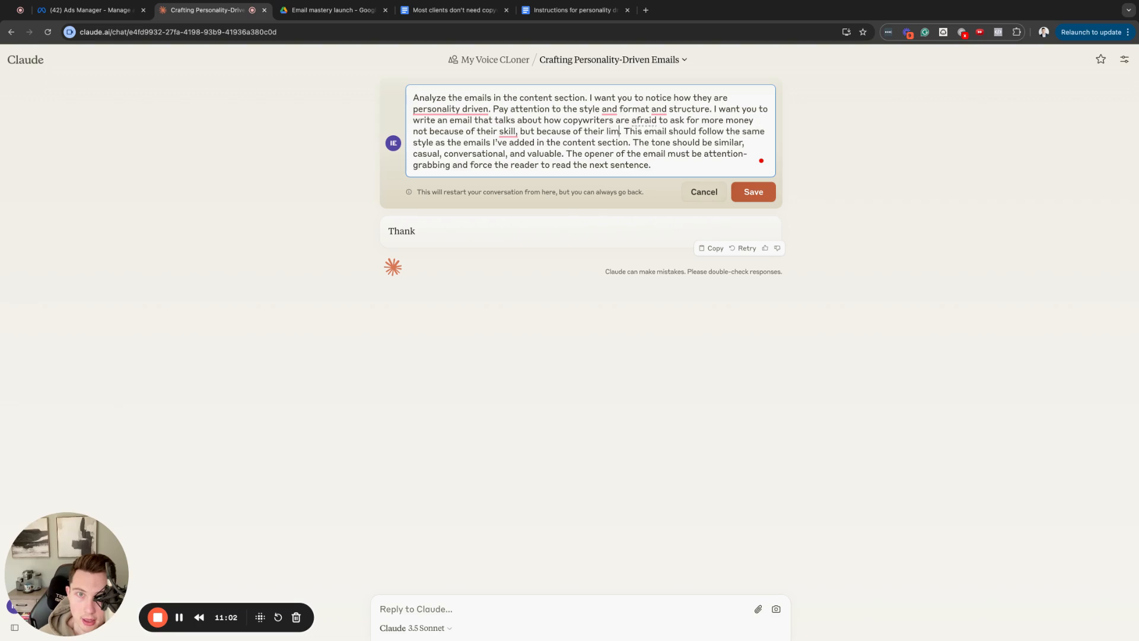
{"action": "type", "text": "iting beliefs. T"}
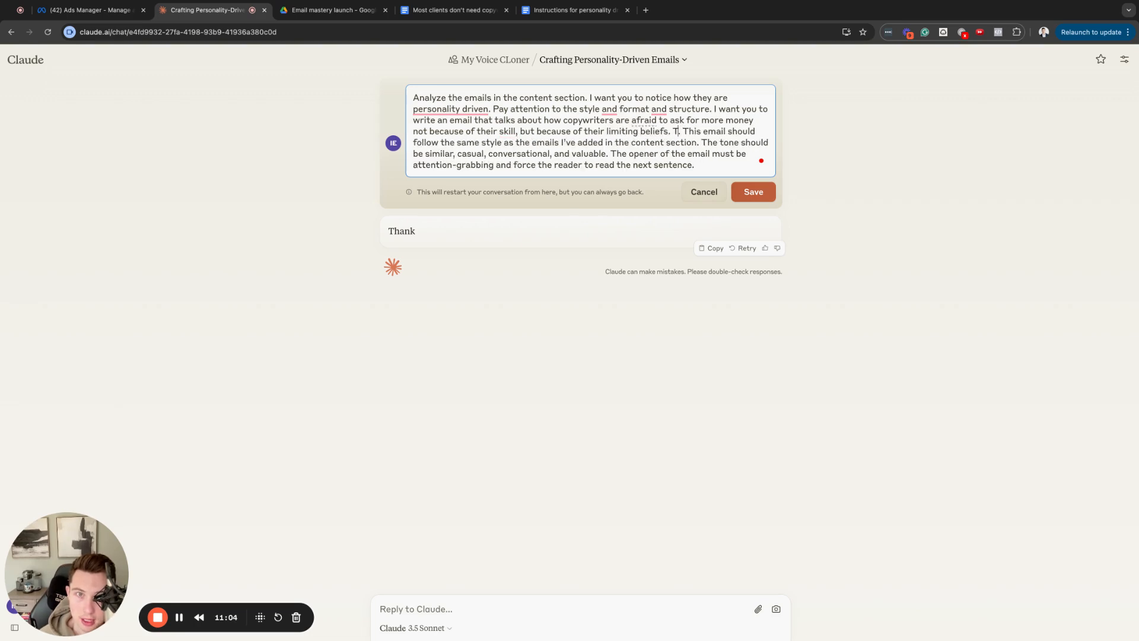
Step: Add the sentence "They don't feel worth it." after the limiting beliefs statement
{"action": "type", "text": "hey don't feel"}
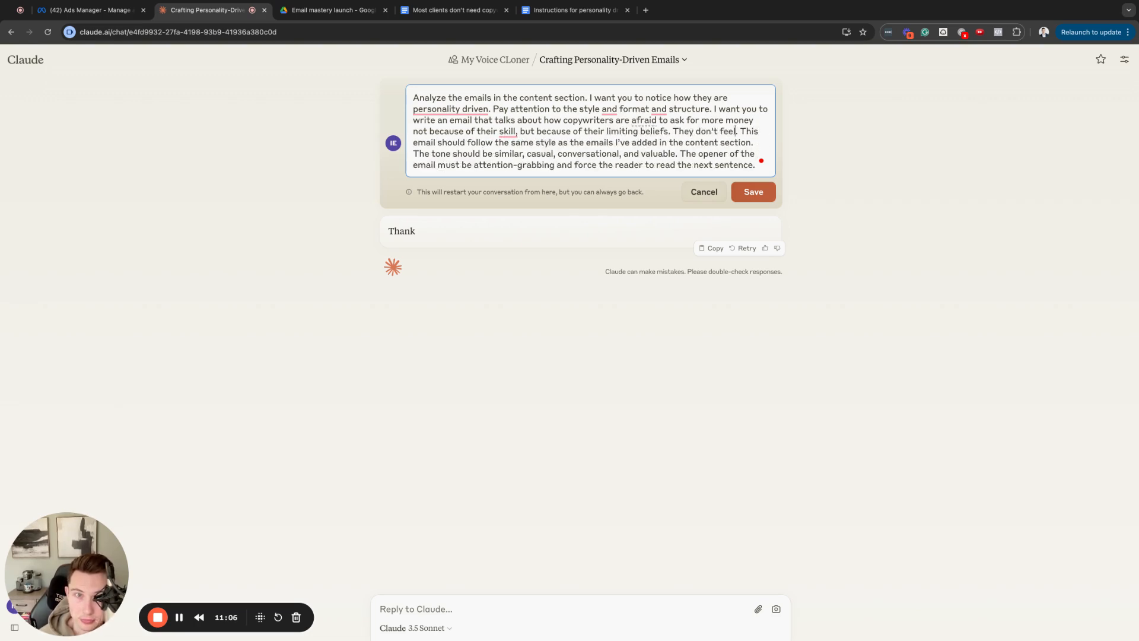
{"action": "type", "text": " worth it. The"}
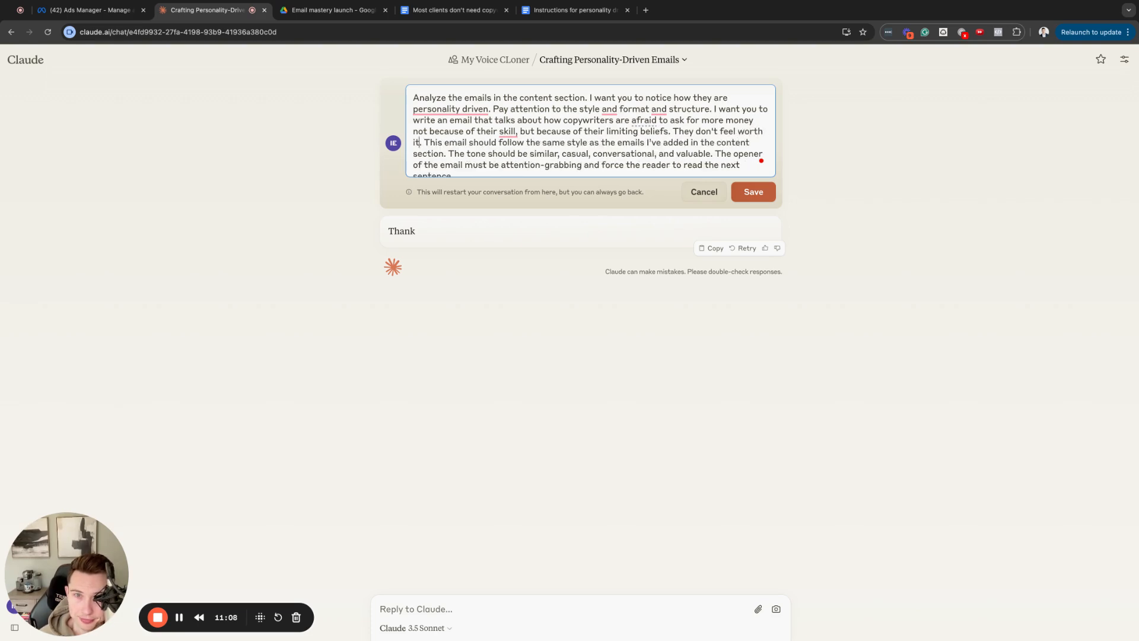
{"action": "key", "text": "BackSpace"}
Step: Add the sentence "This is likely from a childhood experience with their parents." after "They don't feel worth it."
{"action": "type", "text": "is is l"}
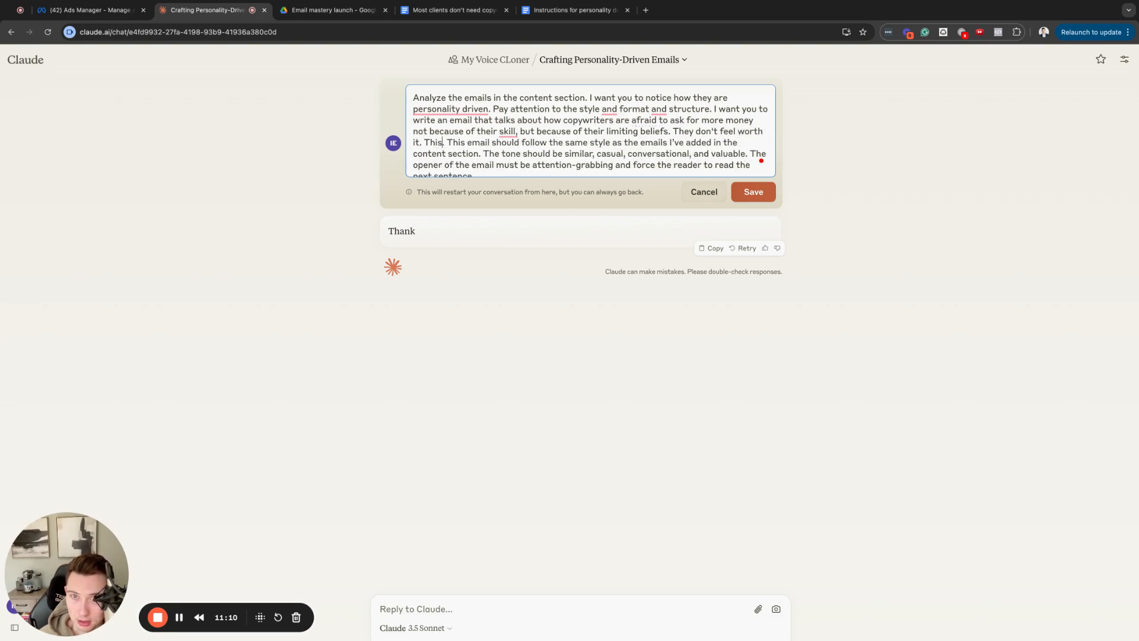
{"action": "type", "text": "ikely from a chi"}
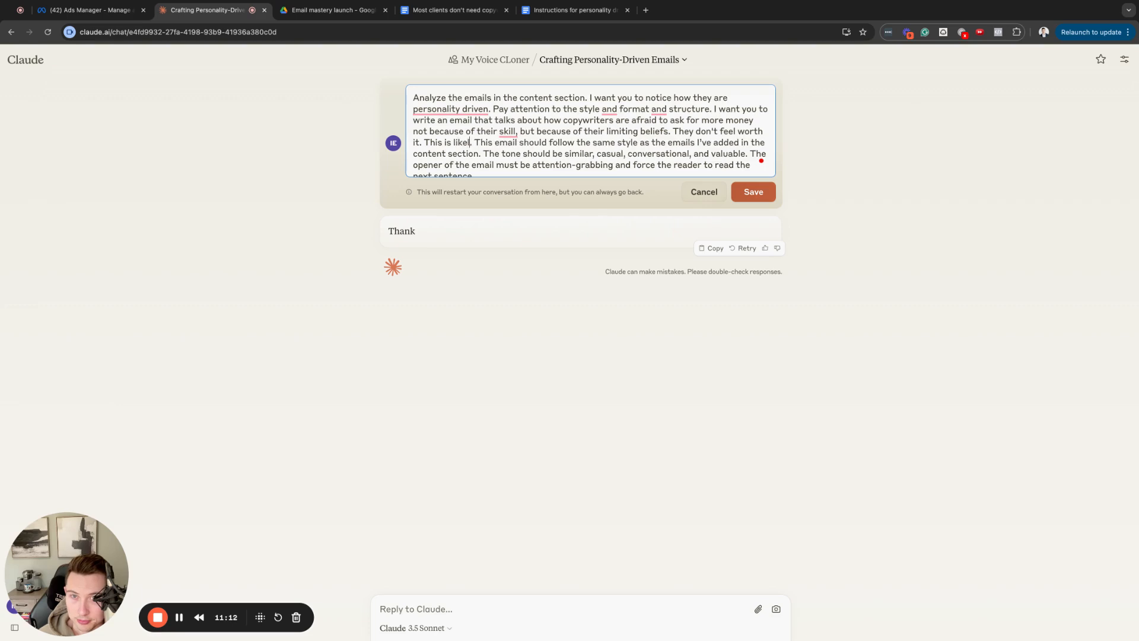
{"action": "type", "text": "ldhood"}
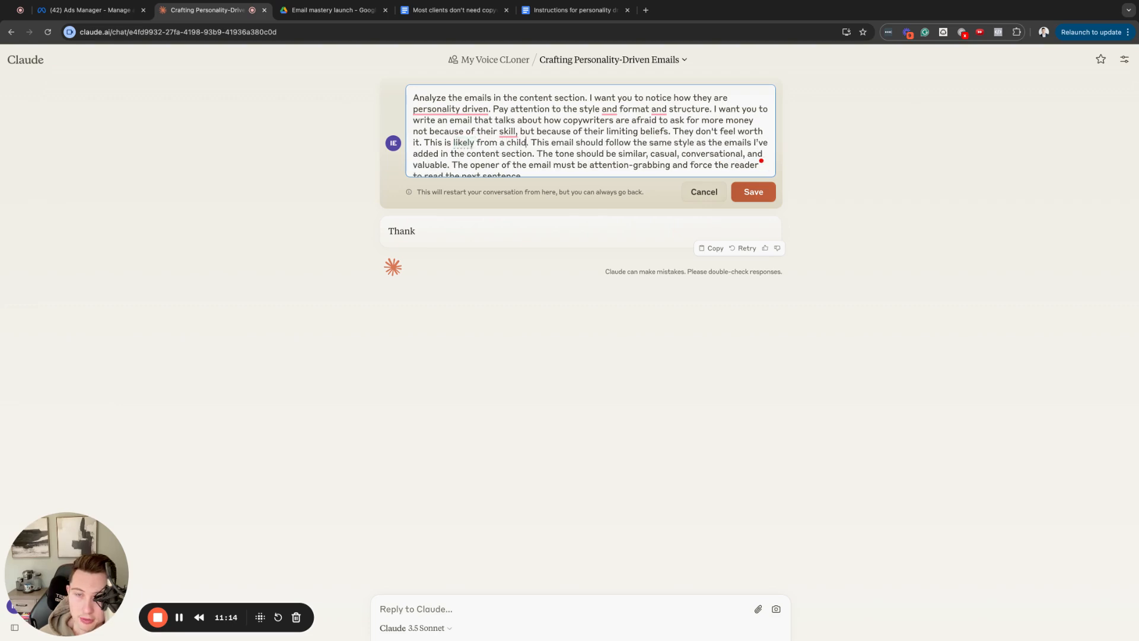
{"action": "type", "text": " experience"}
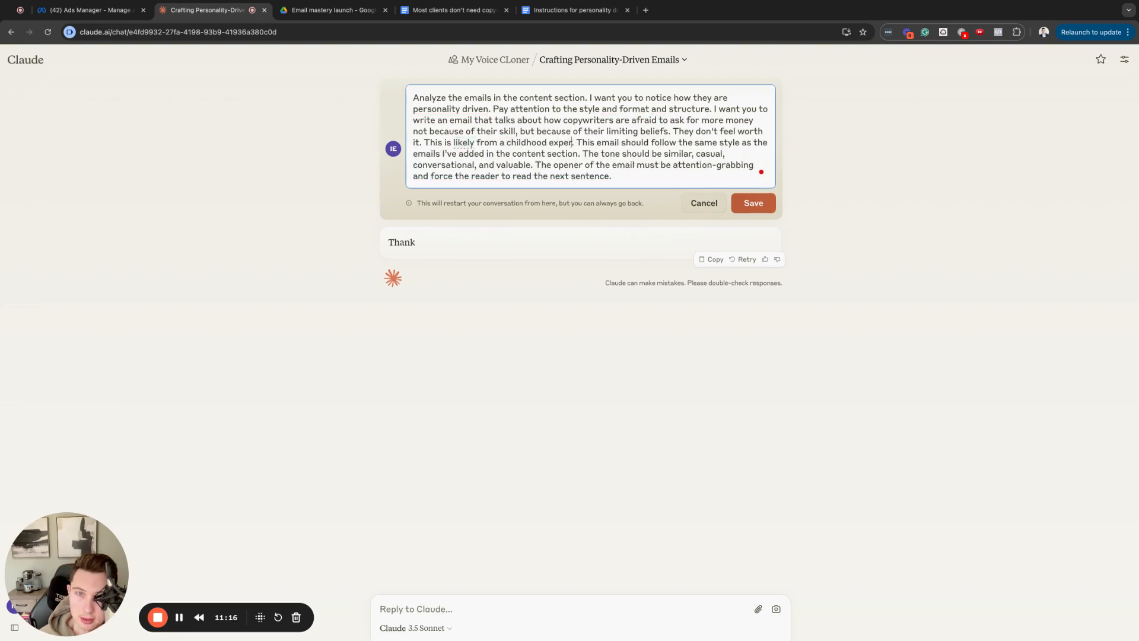
{"action": "type", "text": " with their parrent"}
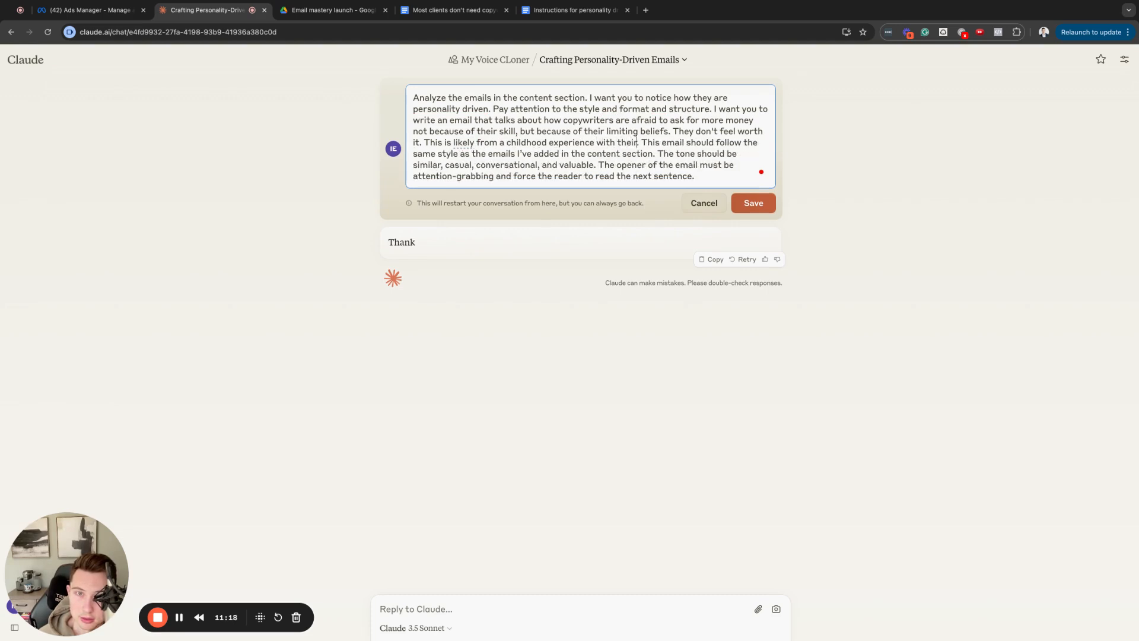
{"action": "key", "text": "BackSpace"}
{"action": "key", "text": "BackSpace"}
{"action": "key", "text": "BackSpace"}
{"action": "key", "text": "BackSpace"}
{"action": "key", "text": "BackSpace"}
{"action": "type", "text": "rents. But the"}
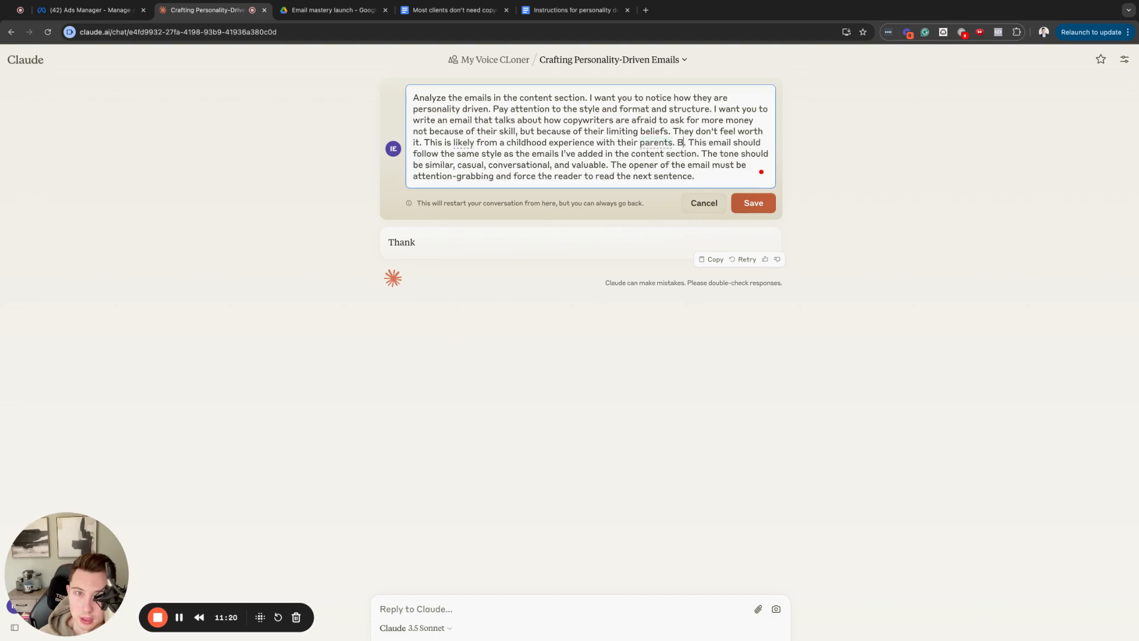
Step: Add the advice "But the best way to overcome this is by reminding themselves who they want to be every day by writing down affirmations"
{"action": "type", "text": " best way to ov"}
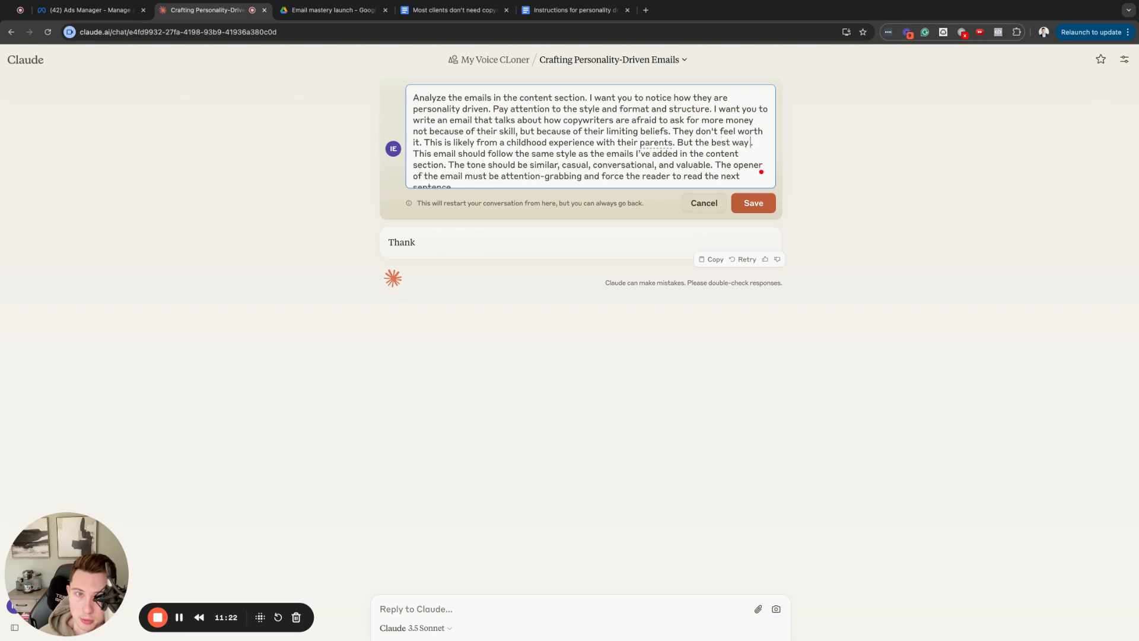
{"action": "type", "text": "ercome this"}
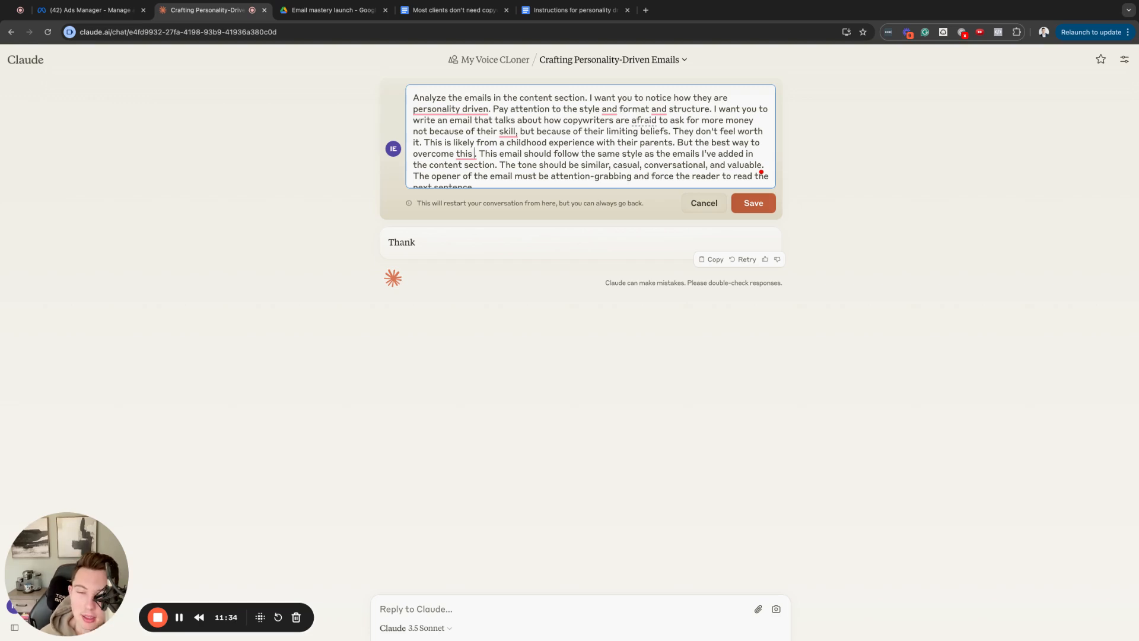
{"action": "type", "text": "is by"}
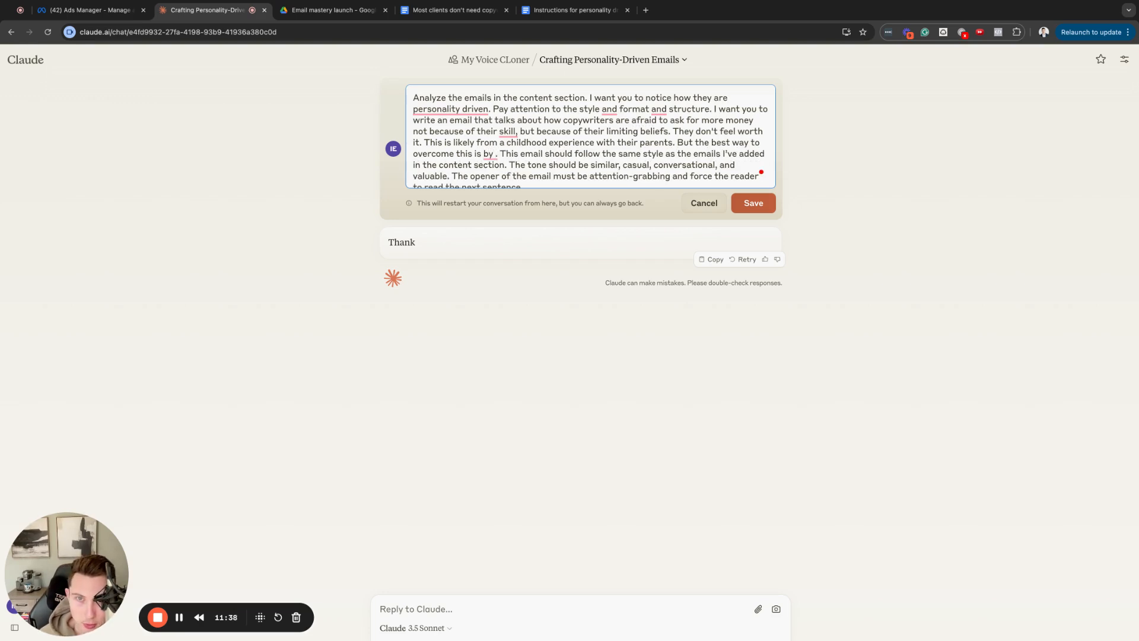
{"action": "type", "text": " reminding them"}
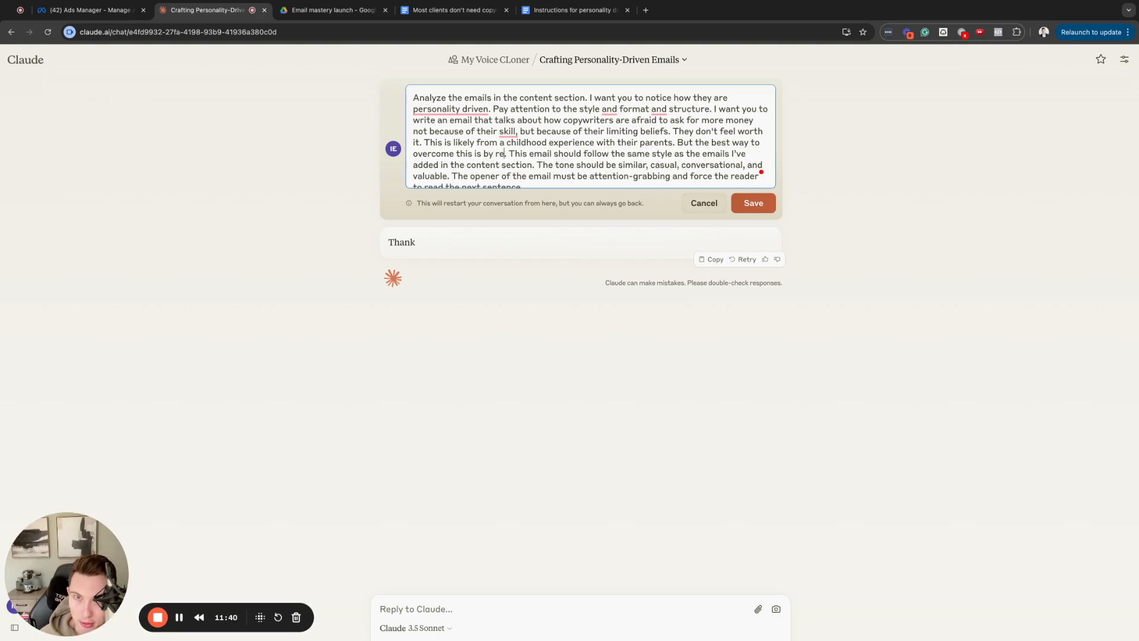
{"action": "type", "text": "s"}
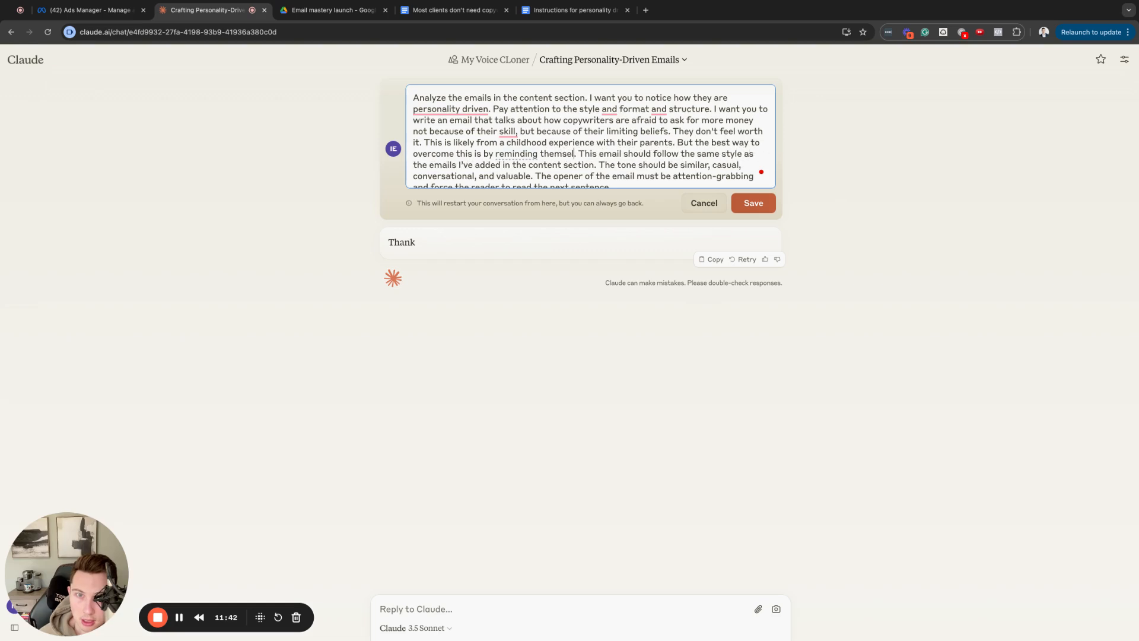
{"action": "type", "text": "elves who they want to"}
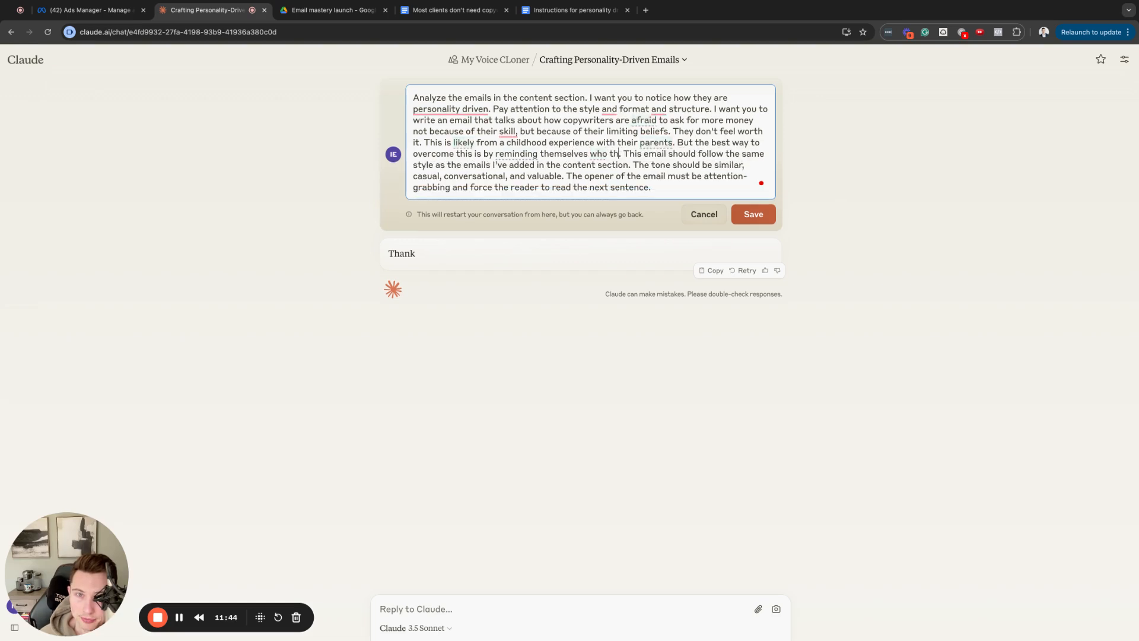
{"action": "type", "text": " be every day by w"}
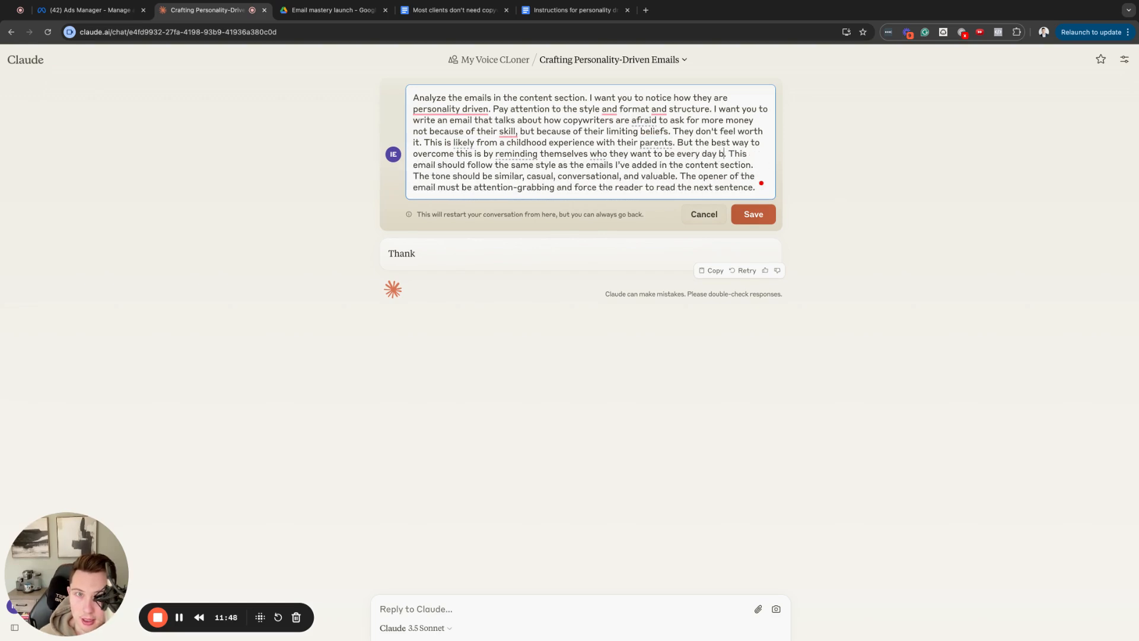
{"action": "type", "text": "riting down affirmatio"}
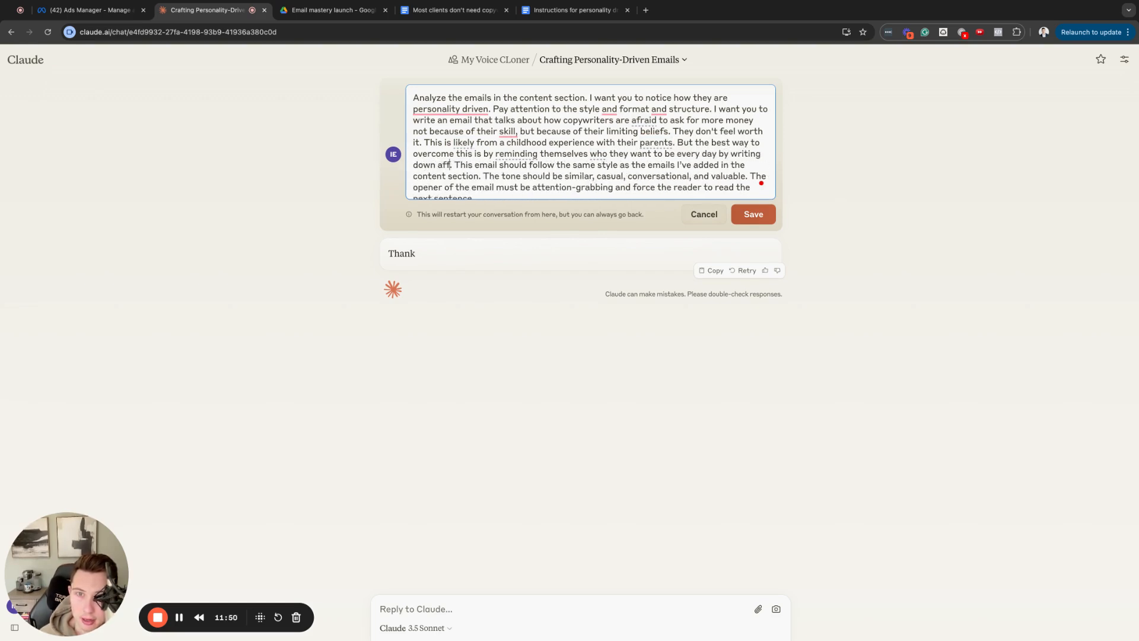
{"action": "type", "text": "ns"}
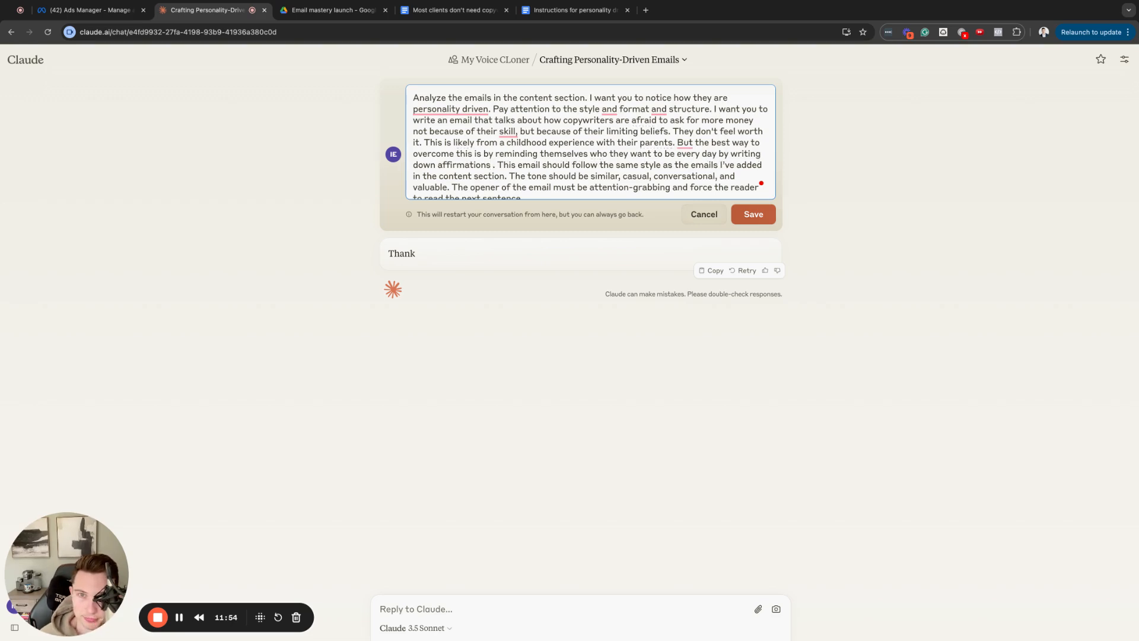
Step: Extend the advice on writing down affirmations with "and by listening to audio of their affirmations"
{"action": "type", "text": " and by"}
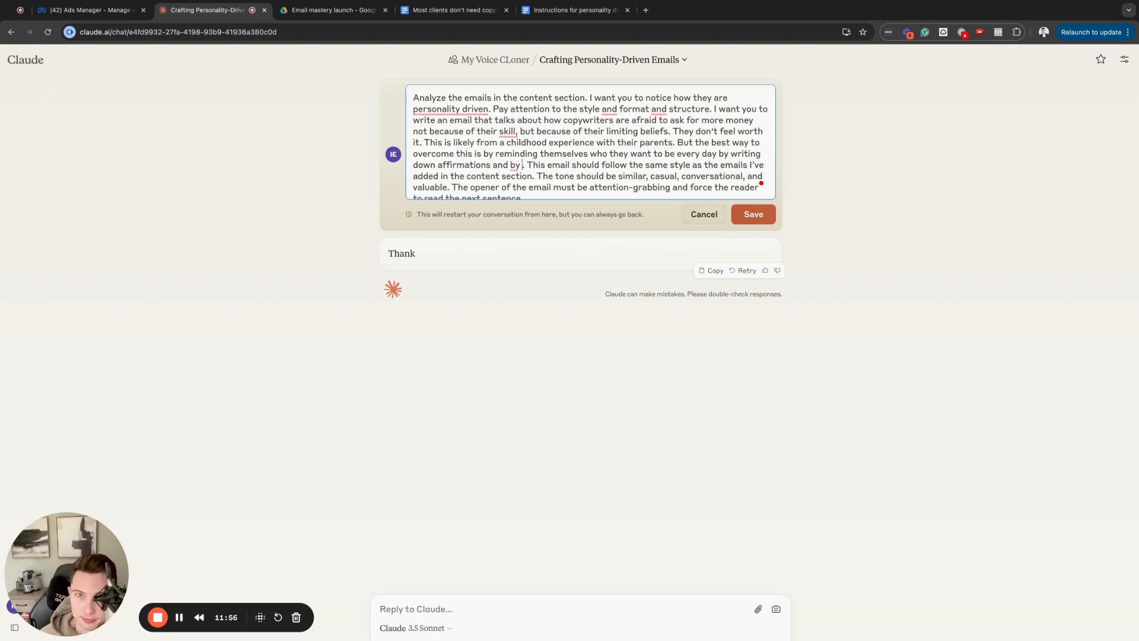
{"action": "type", "text": " listening to aud"}
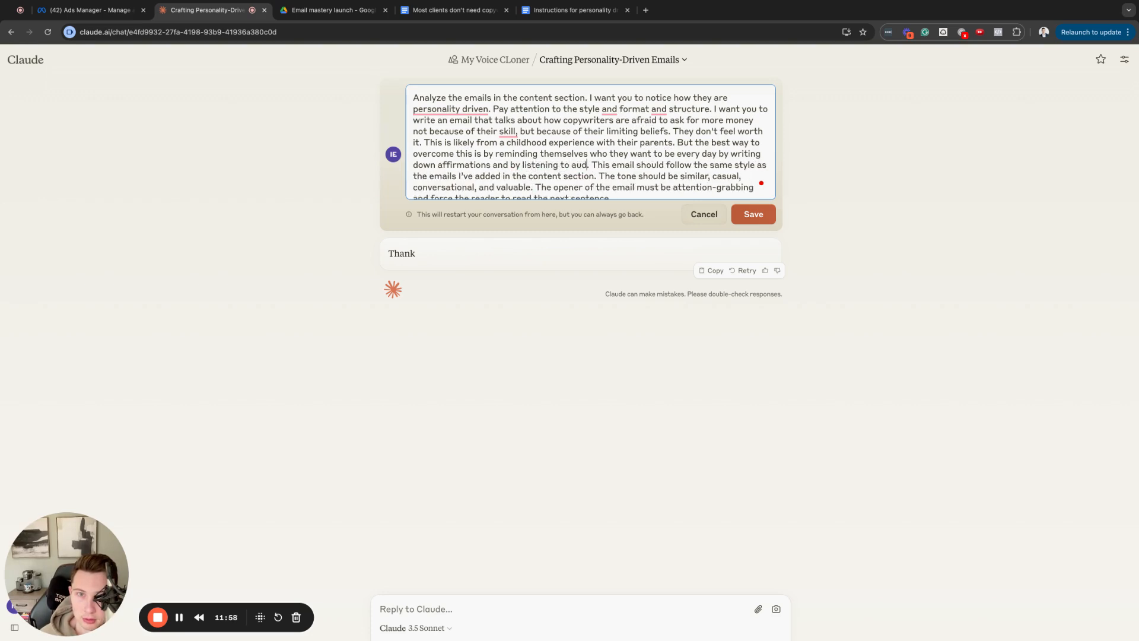
{"action": "type", "text": "io of their aff"}
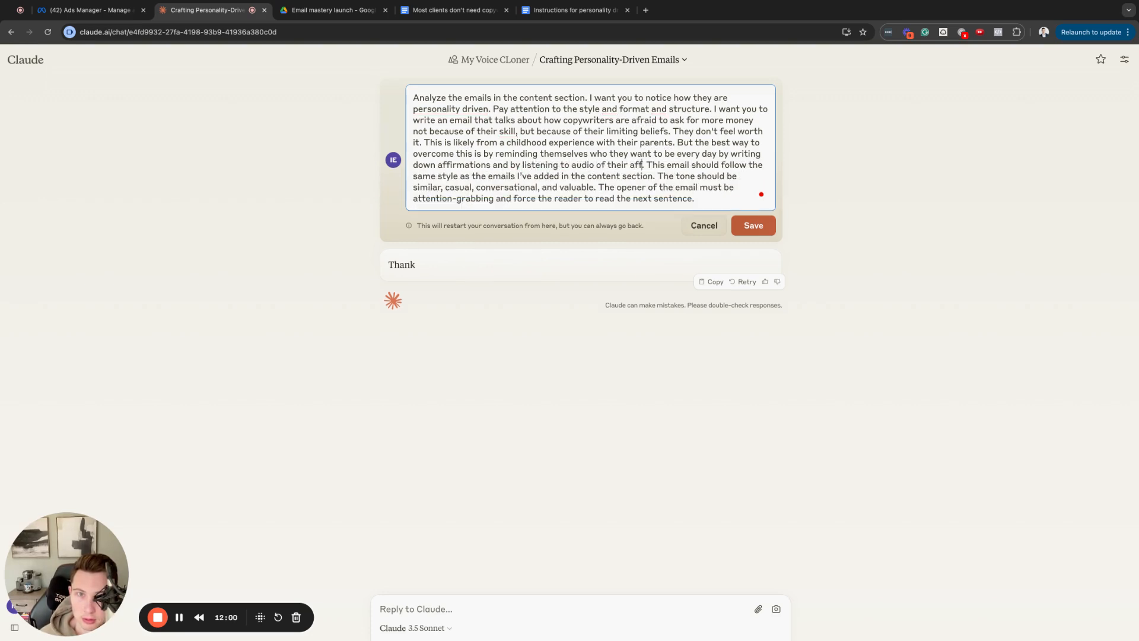
{"action": "type", "text": "irmations"}
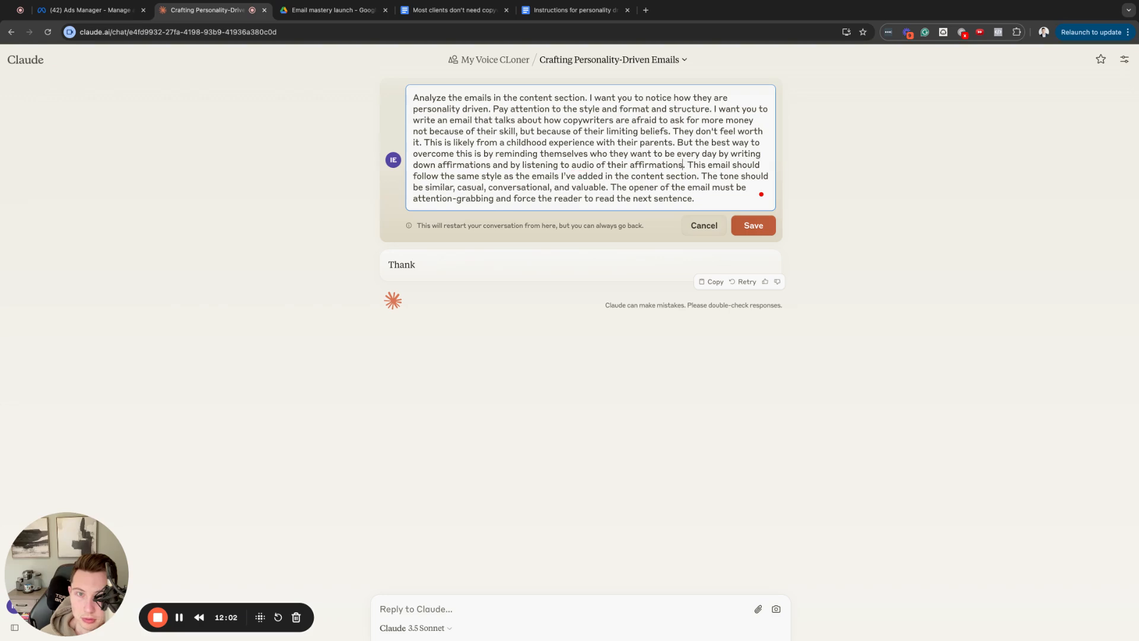
Step: Finish the advice sentence with "and then also being aware of their thoughts when those negative thoughts of low self worth pop up."
{"action": "type", "text": " and then a"}
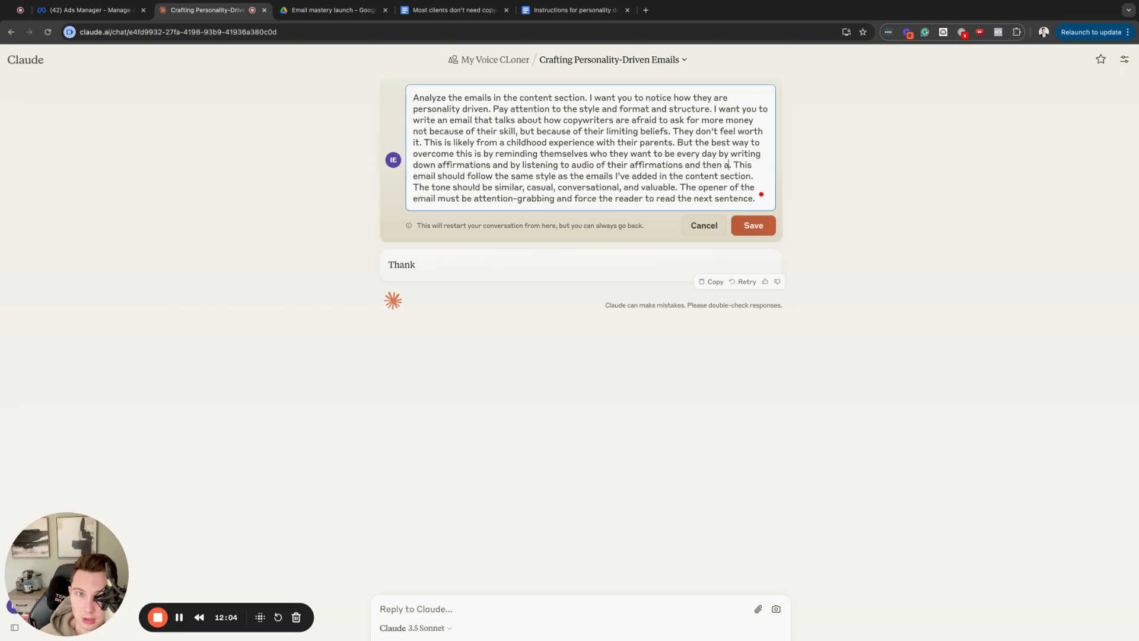
{"action": "type", "text": "lso being aware "}
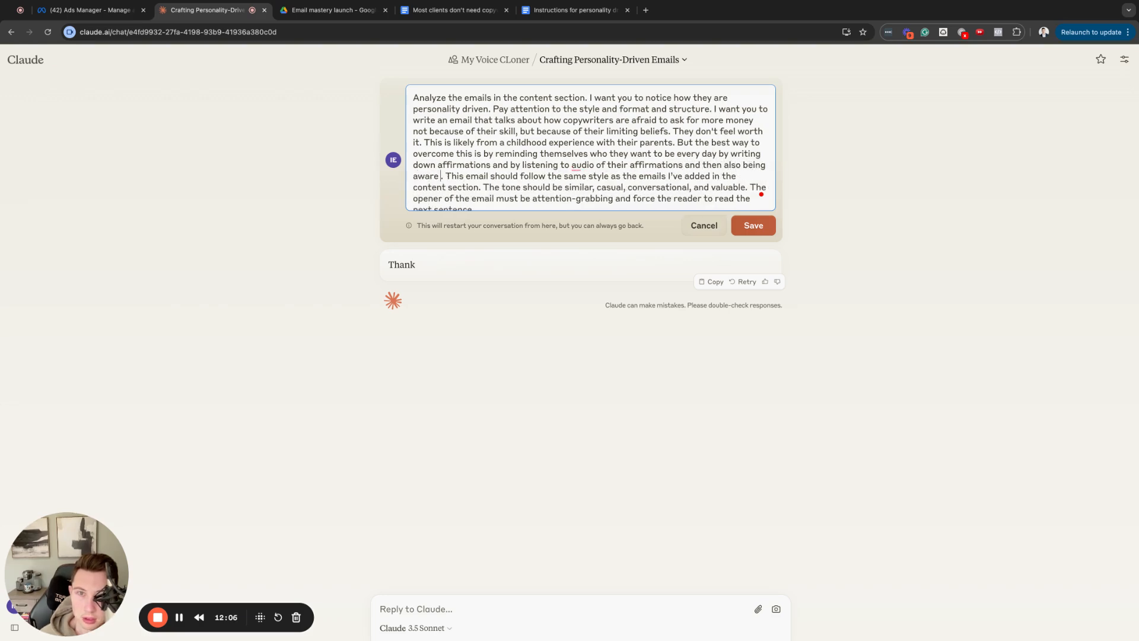
{"action": "type", "text": "of their "}
{"action": "type", "text": "thoughts"}
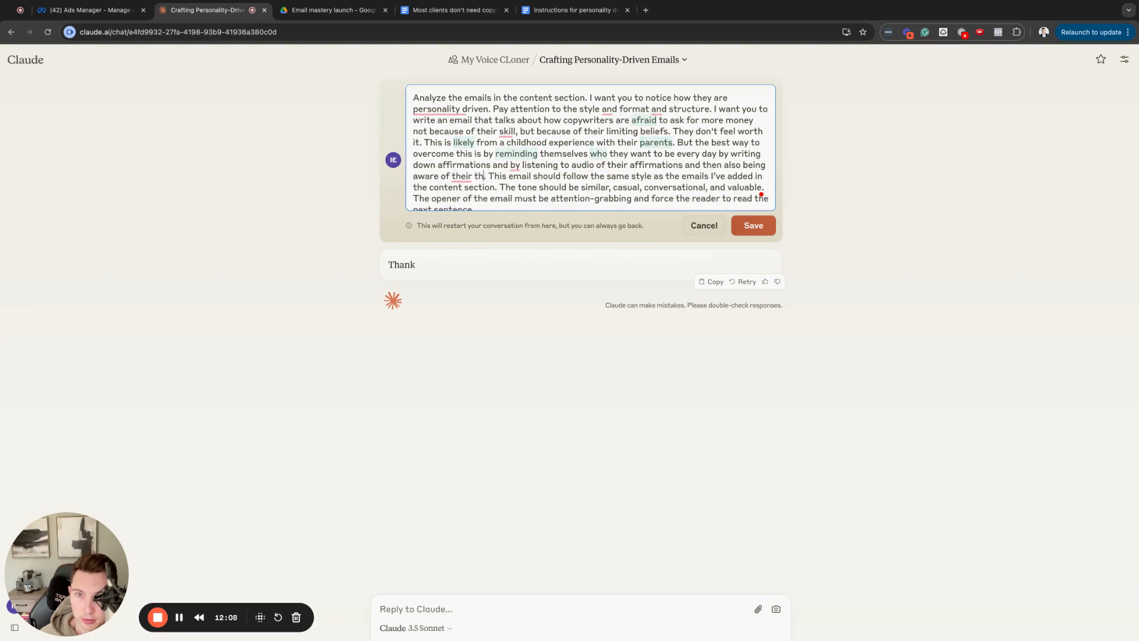
{"action": "type", "text": " when those "}
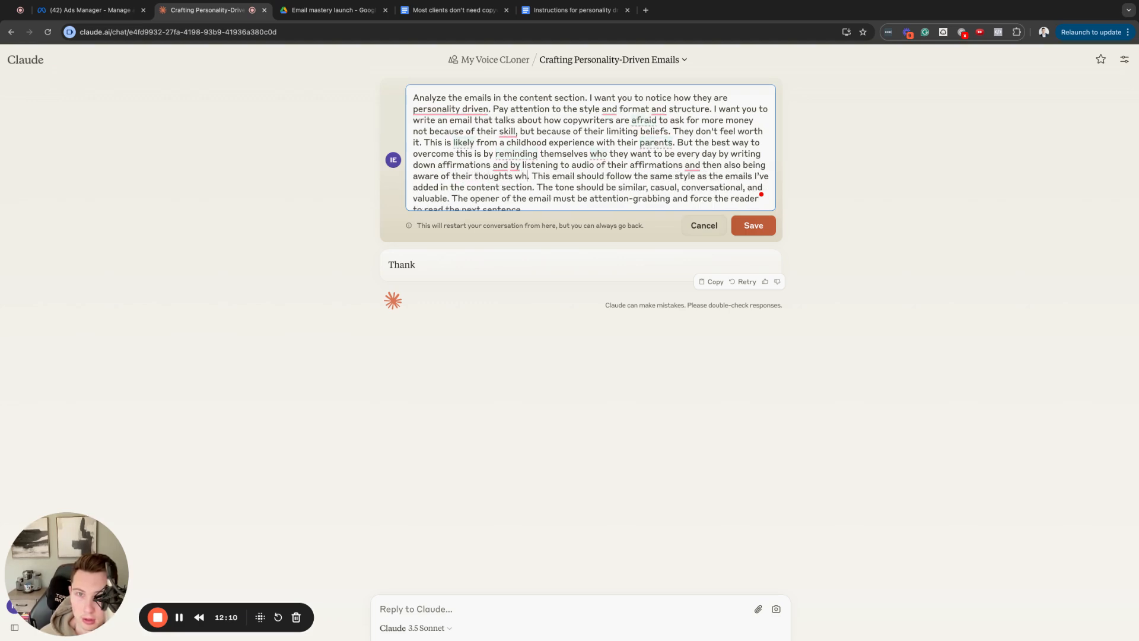
{"action": "type", "text": "negative"}
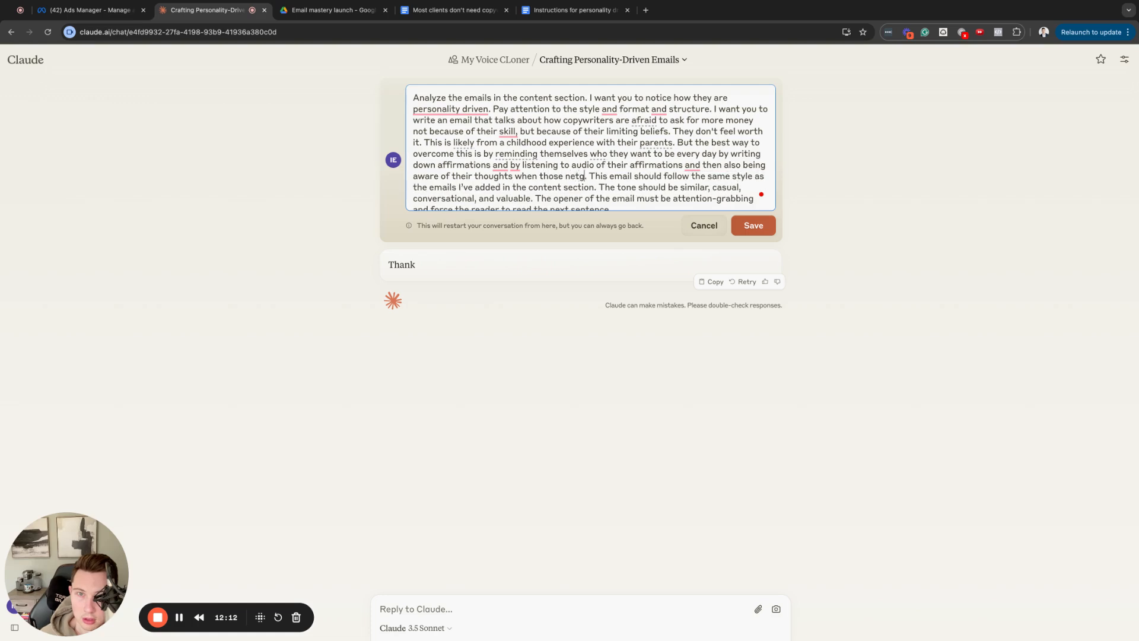
{"action": "type", "text": " thoughts of low s"}
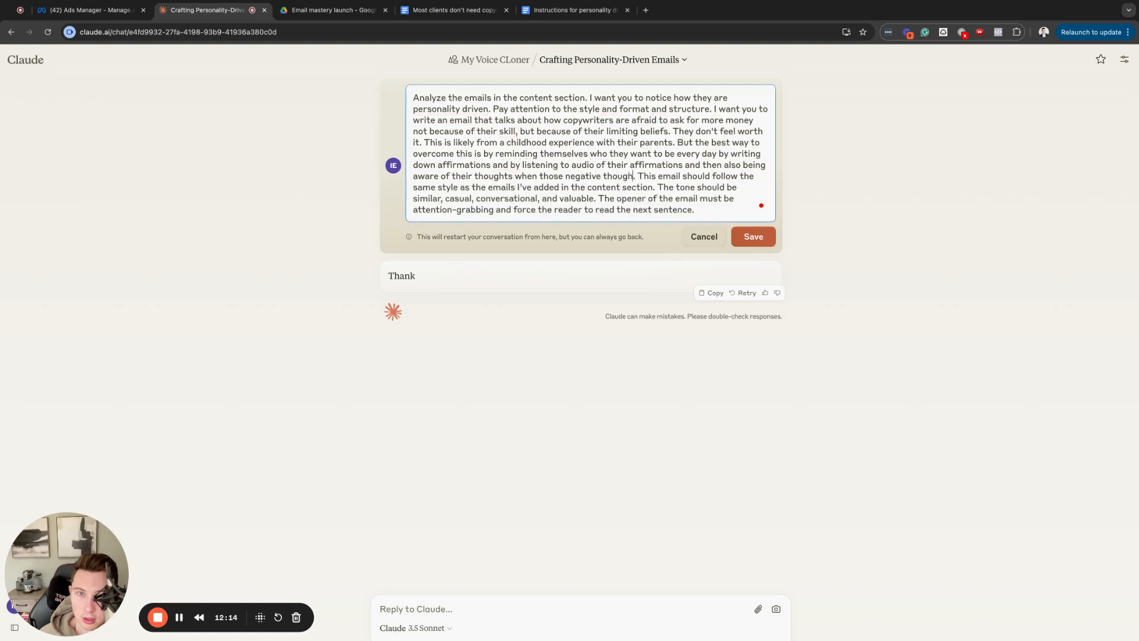
{"action": "type", "text": "elf"}
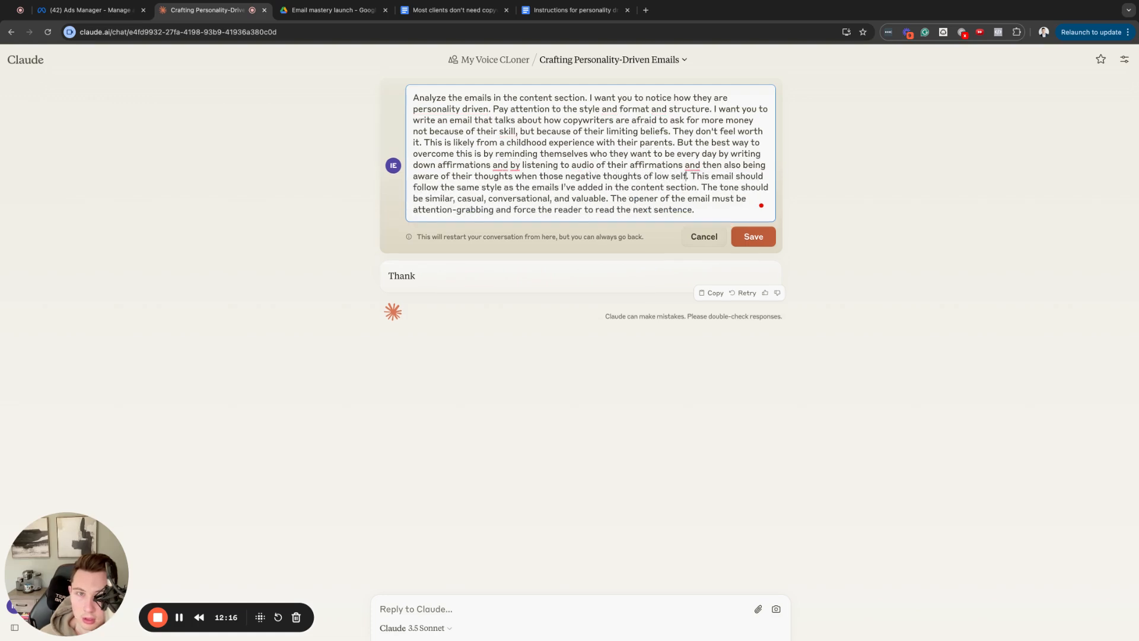
{"action": "type", "text": " worth pop u"}
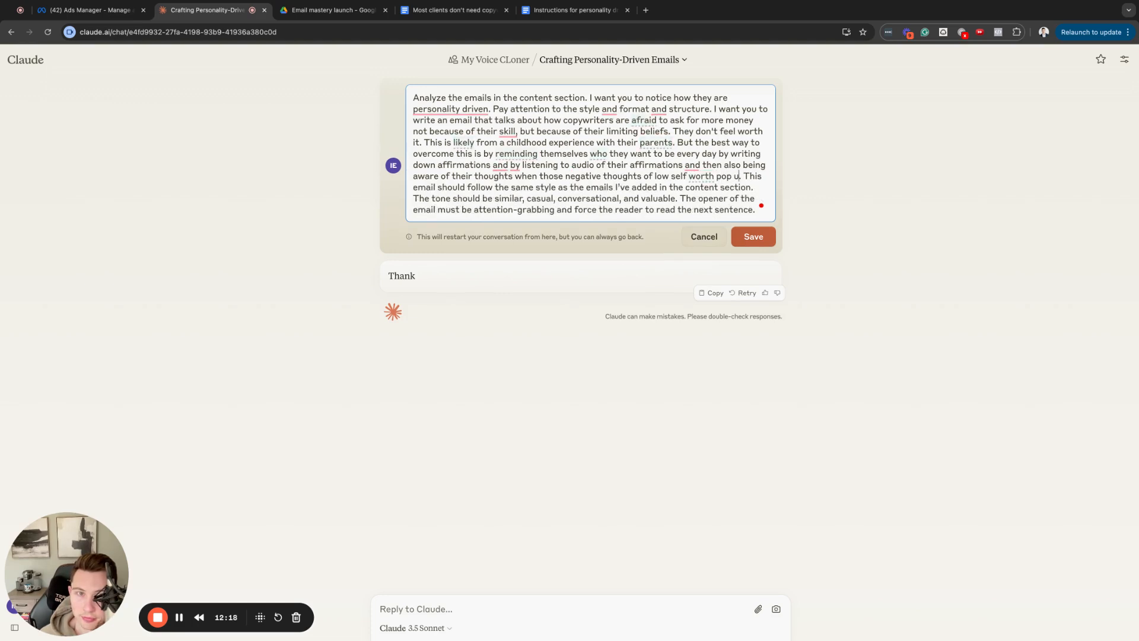
{"action": "type", "text": "p."}
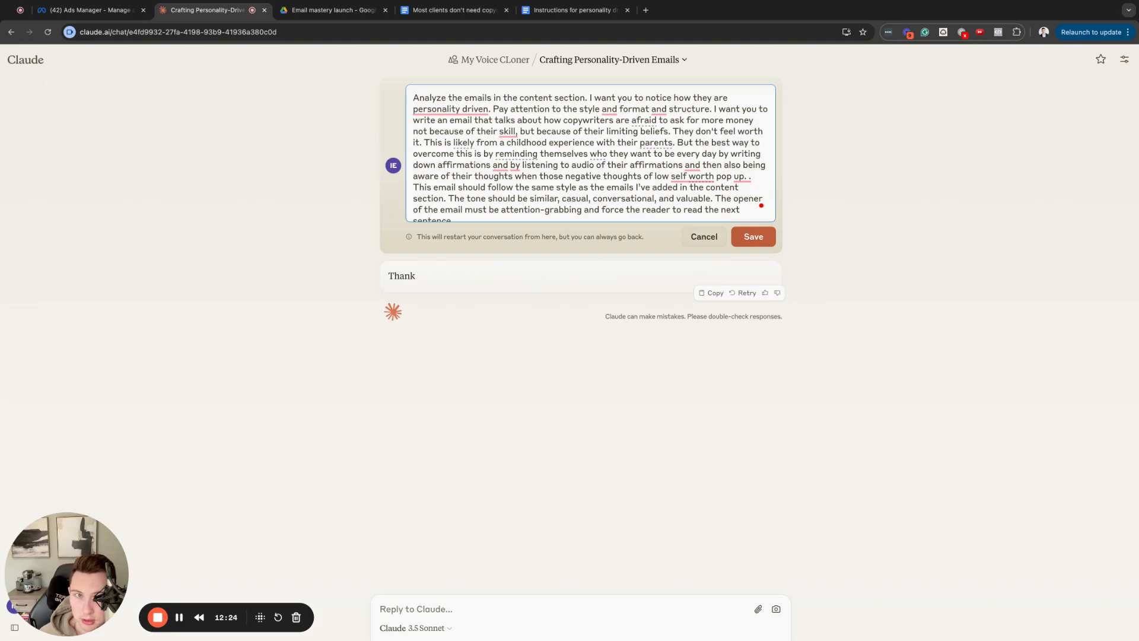
Step: Begin a new sentence after the affirmations advice with "The story I want to base this email around"
{"action": "type", "text": "The story I wan"}
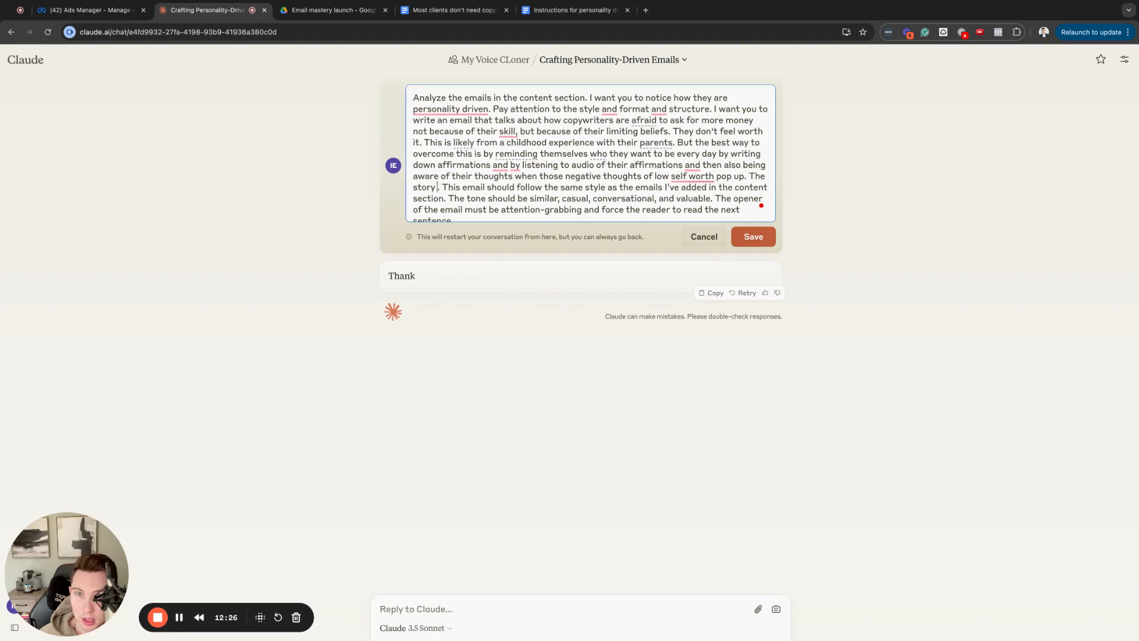
{"action": "type", "text": "t to base"}
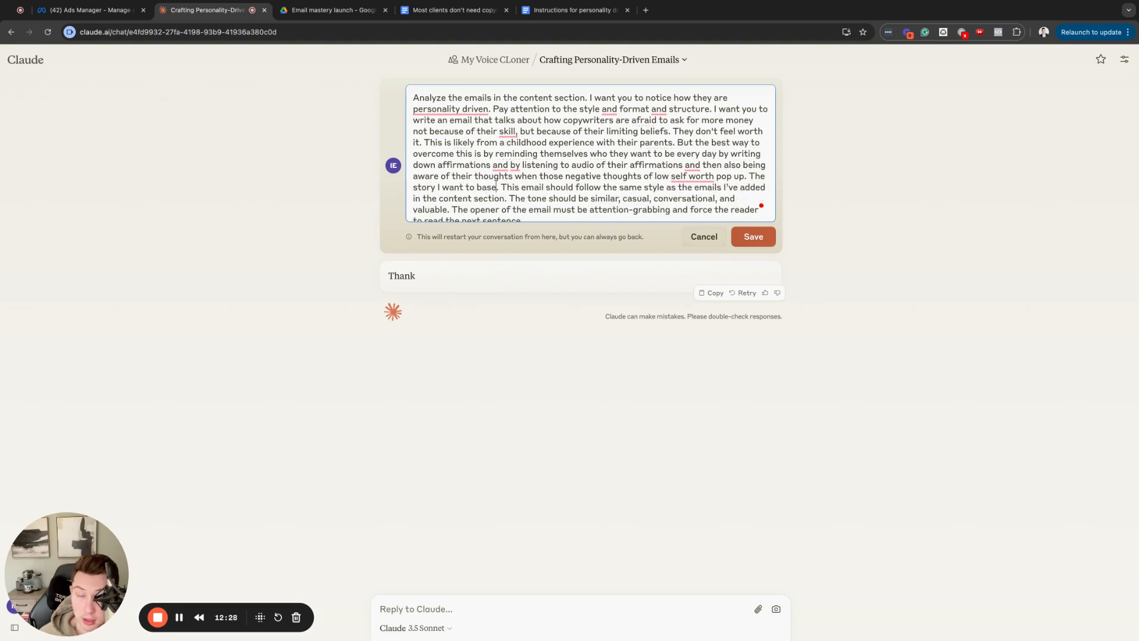
{"action": "type", "text": " this"}
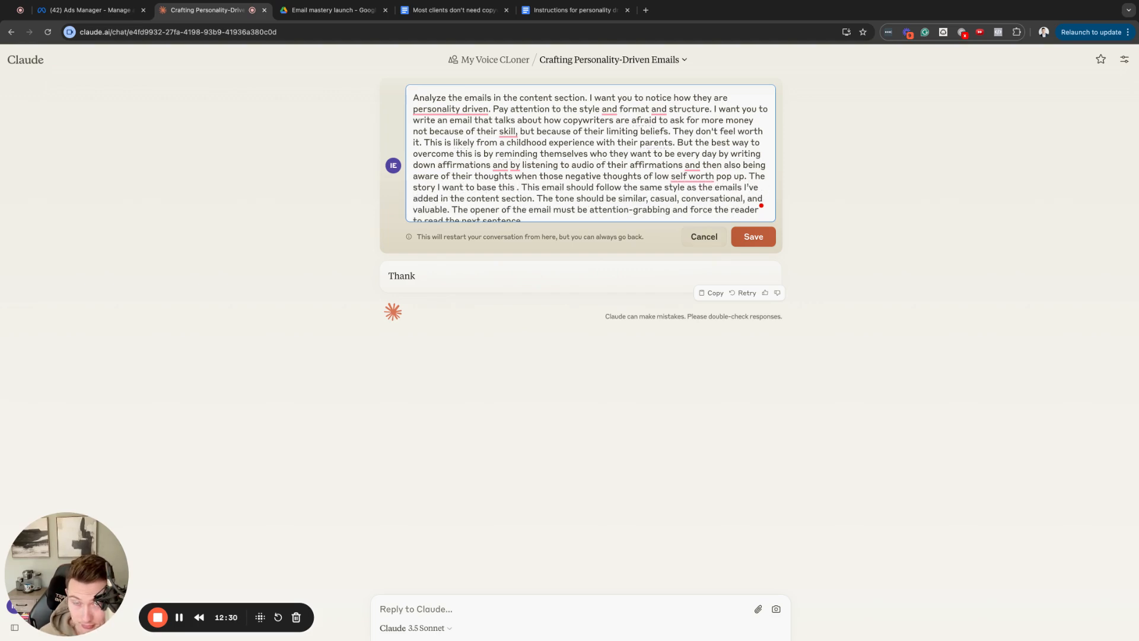
{"action": "type", "text": " email"}
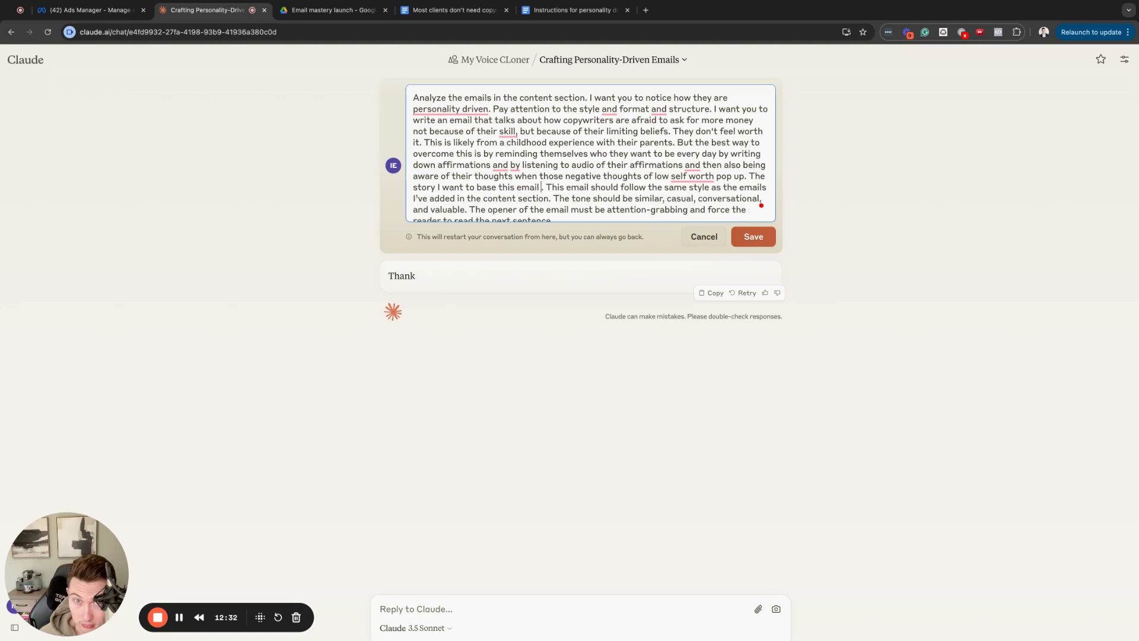
{"action": "type", "text": " arous"}
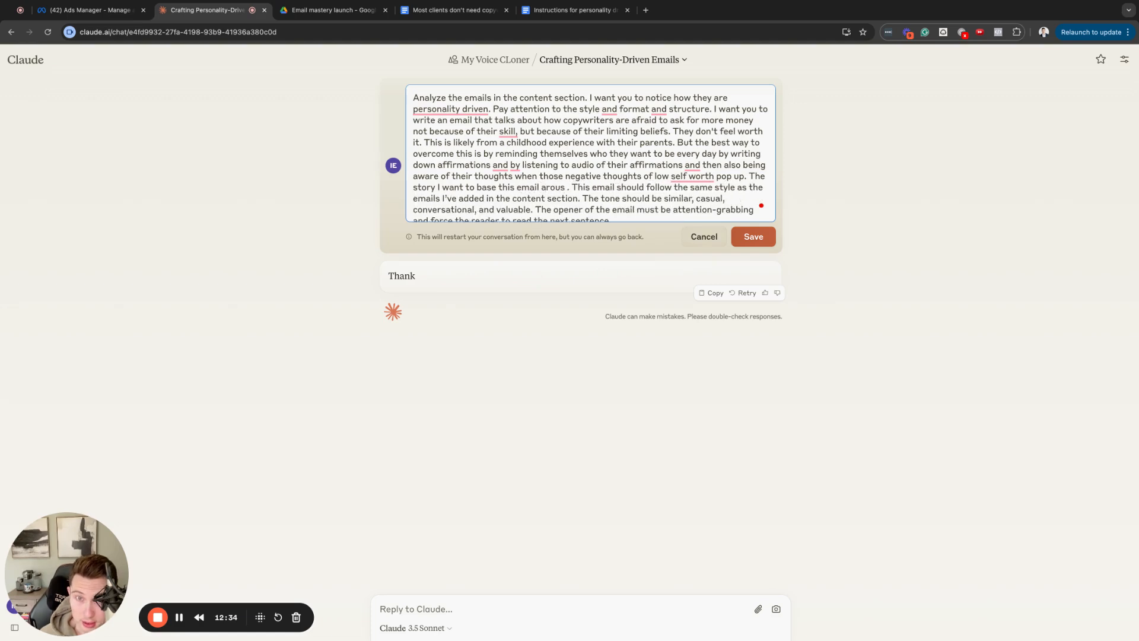
{"action": "key", "text": "BackSpace"}
{"action": "type", "text": "nd"}
{"action": "key", "text": "Delete"}
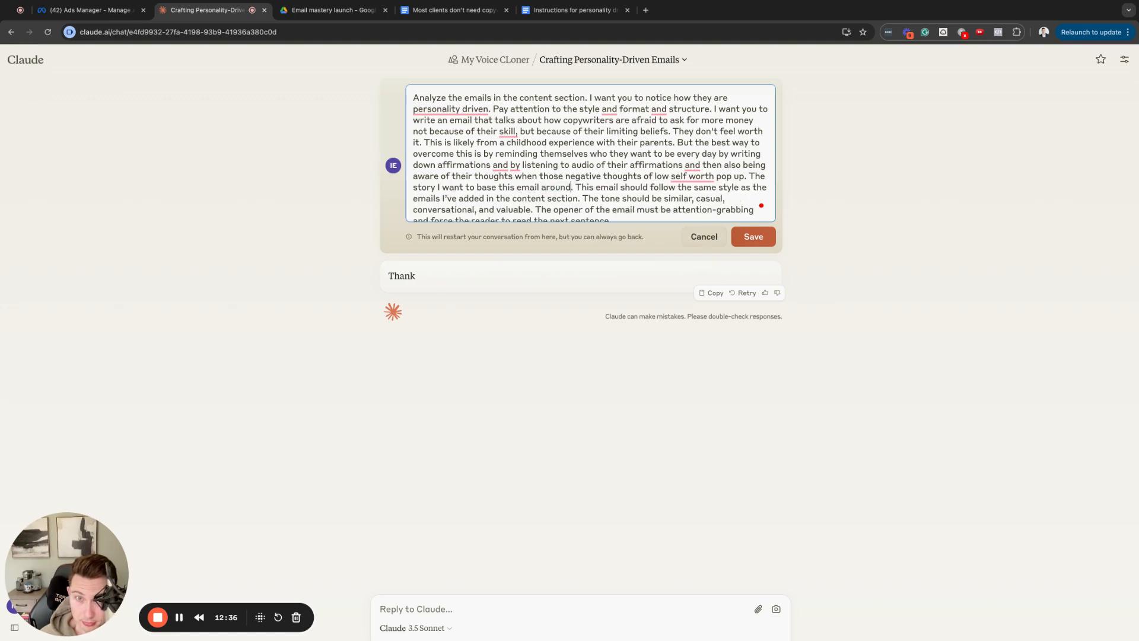
Step: Complete the story sentence in the prompt with "is about how I deal with low confidence eall the time."
{"action": "type", "text": "is about how"}
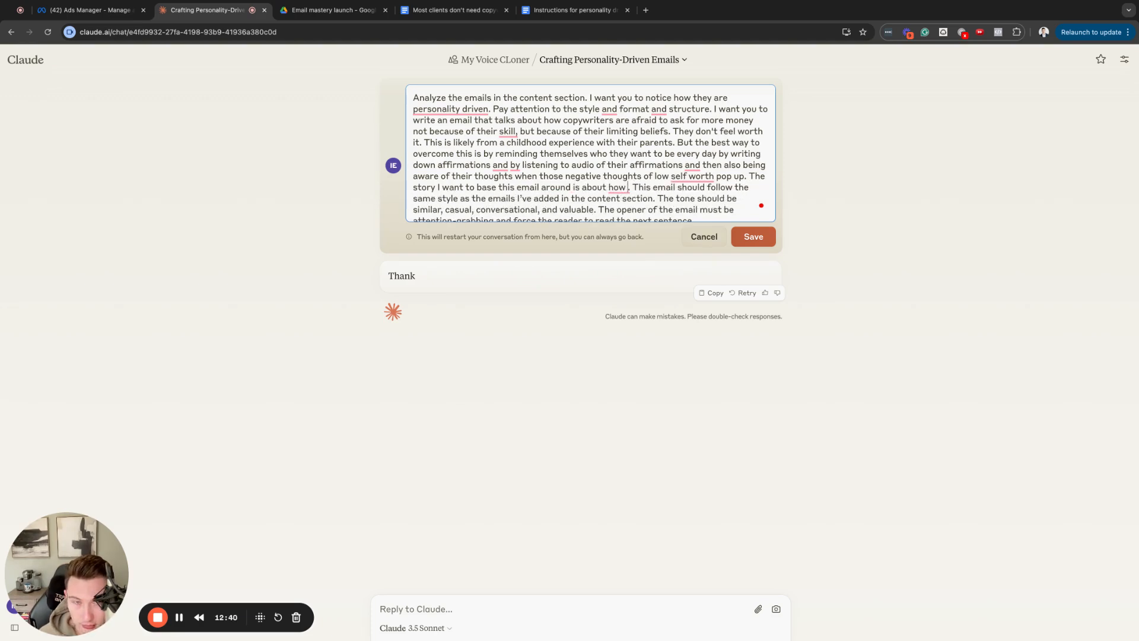
{"action": "type", "text": "I"}
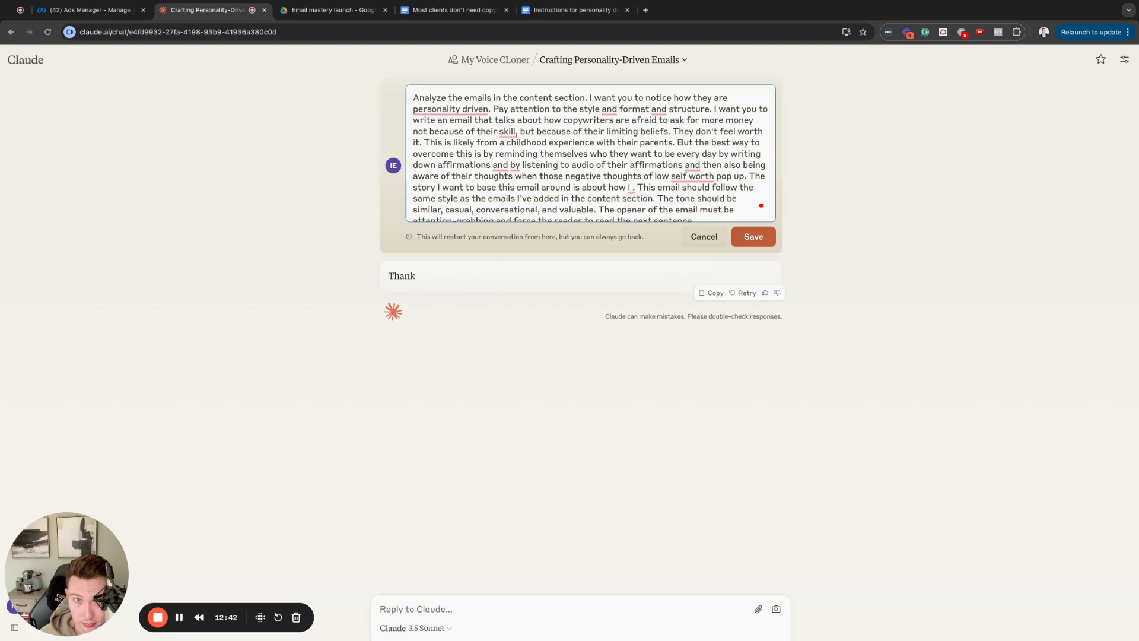
{"action": "type", "text": " deal with lo"}
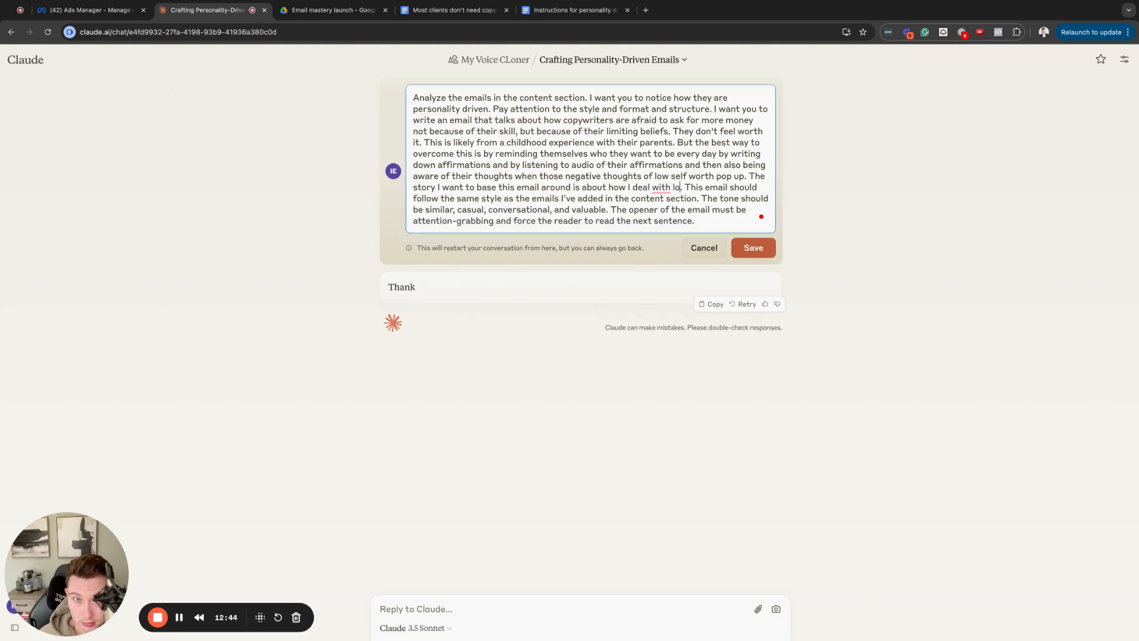
{"action": "type", "text": "w confied"}
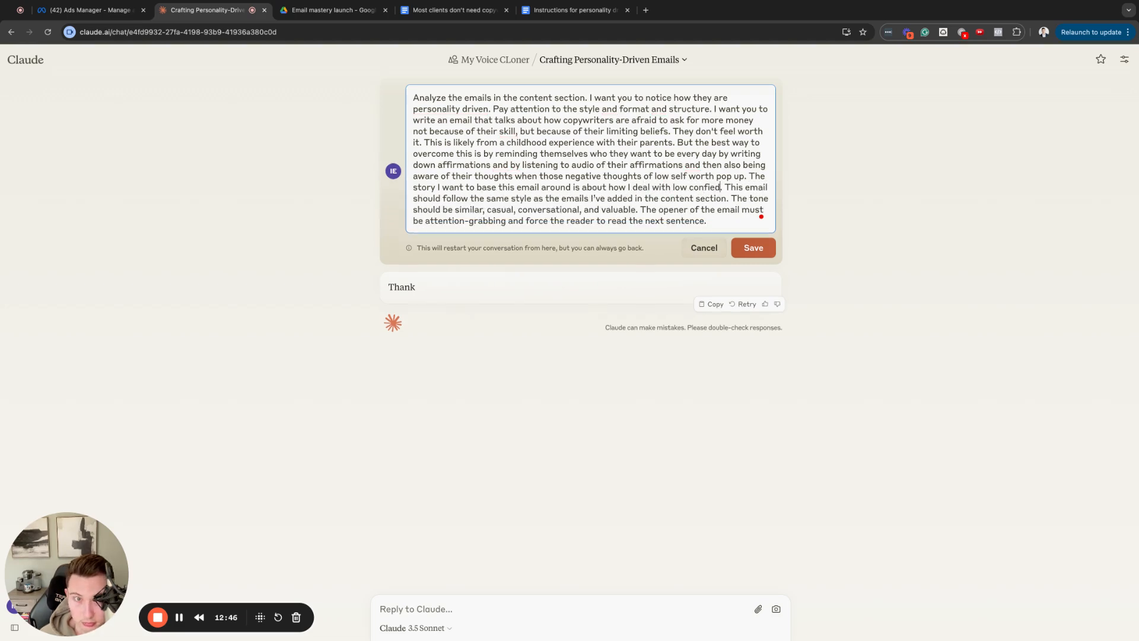
{"action": "key", "text": "BackSpace"}
{"action": "key", "text": "BackSpace"}
{"action": "type", "text": "dence eall the"}
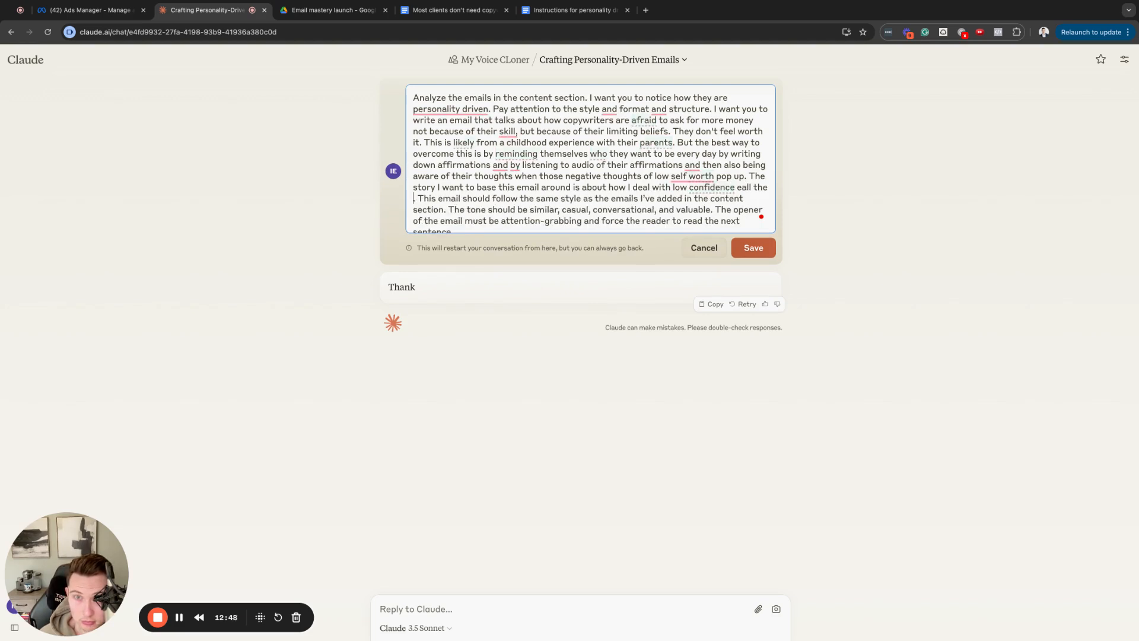
{"action": "type", "text": " time. y"}
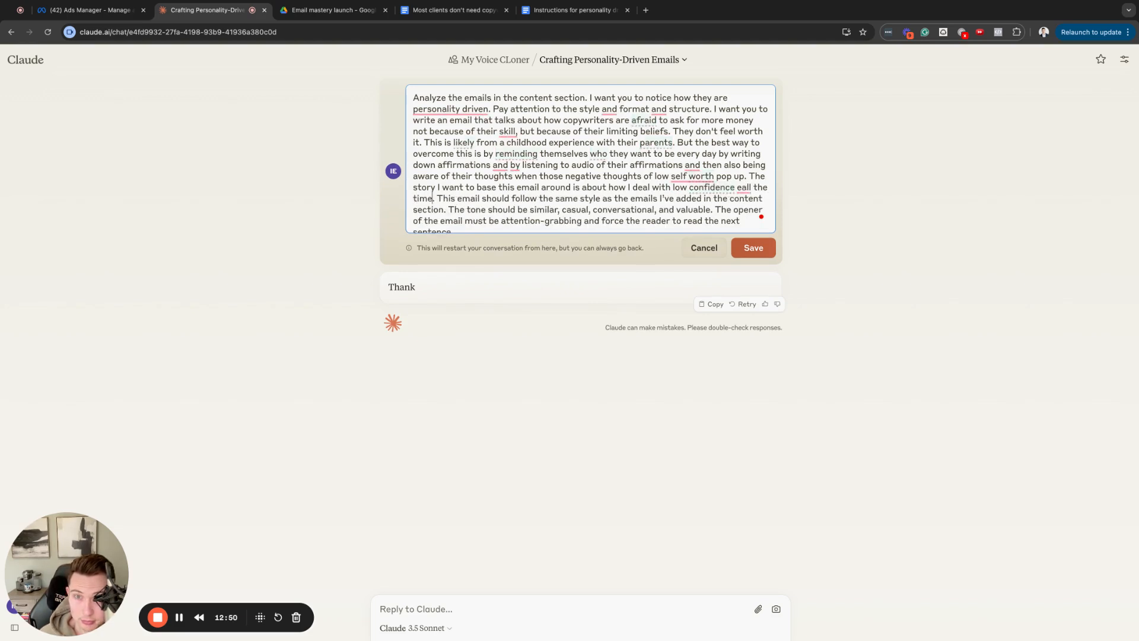
Step: Add the sentence "I've never felt like I made it." after the low confidence sentence
{"action": "type", "text": "ou've"}
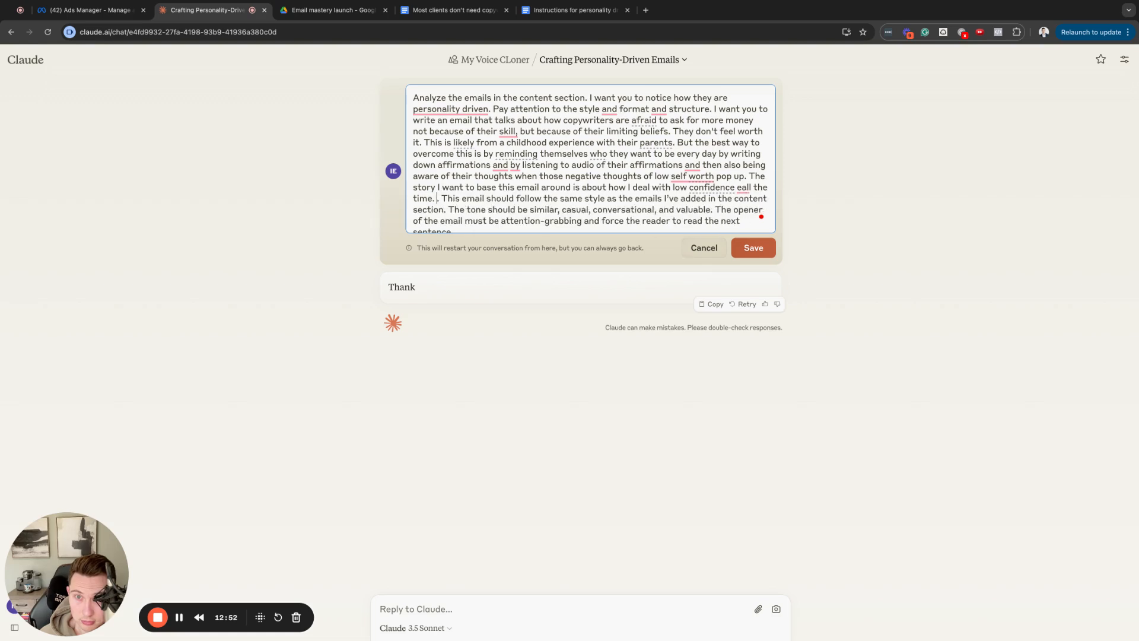
{"action": "key", "text": "BackSpace"}
{"action": "key", "text": "BackSpace"}
{"action": "key", "text": "BackSpace"}
{"action": "key", "text": "BackSpace"}
{"action": "key", "text": "BackSpace"}
{"action": "key", "text": "BackSpace"}
{"action": "type", "text": "I've never felt like"}
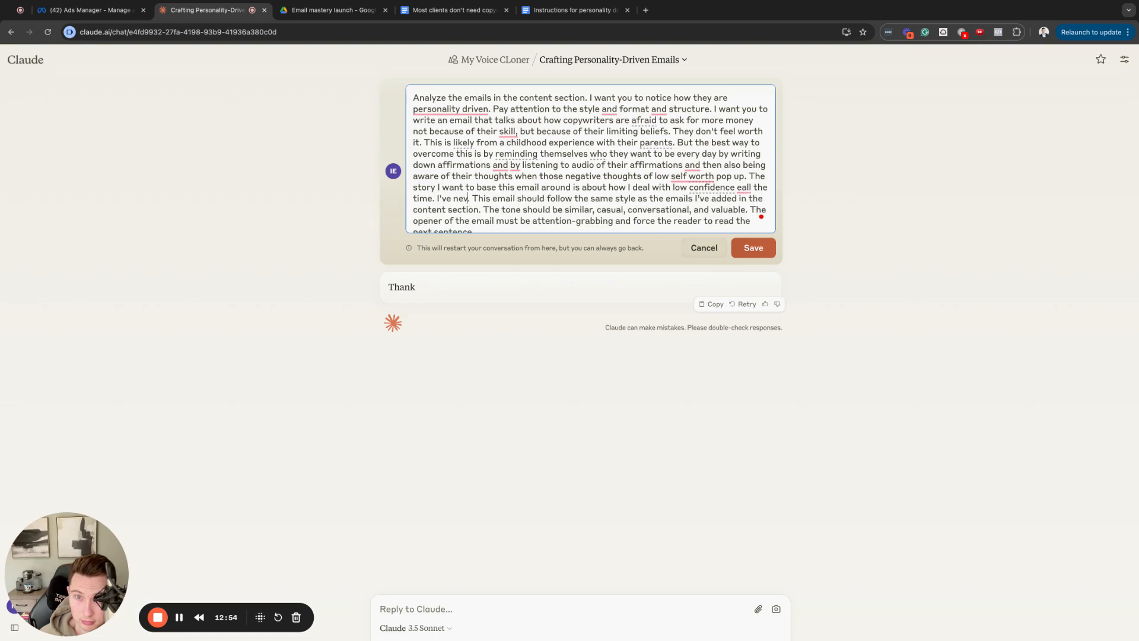
{"action": "type", "text": " I mad"}
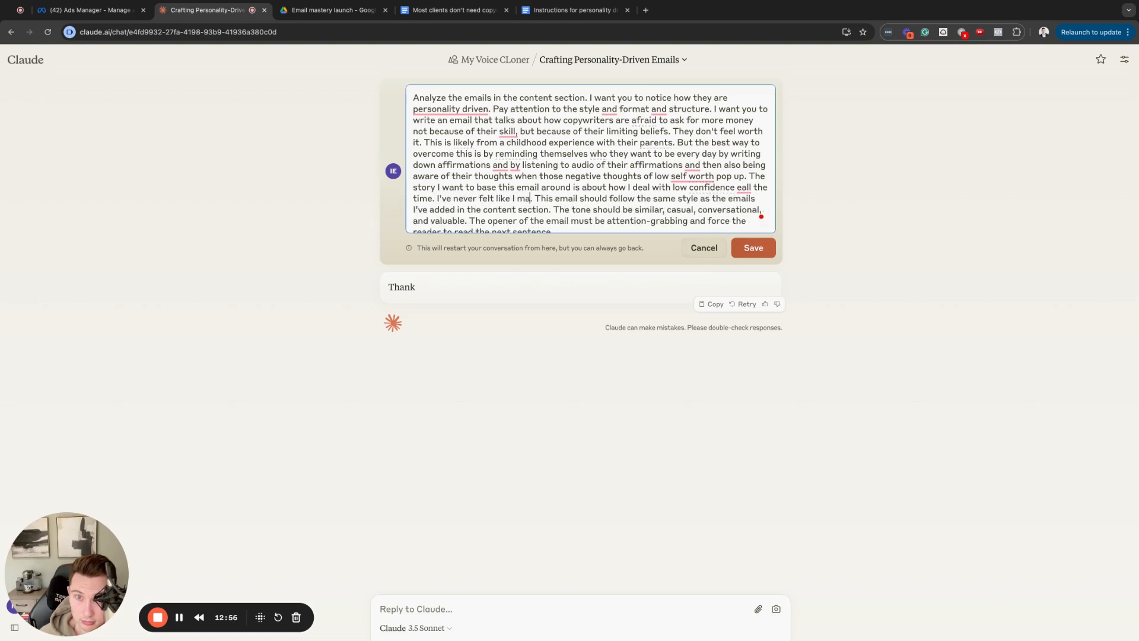
{"action": "type", "text": "e it."}
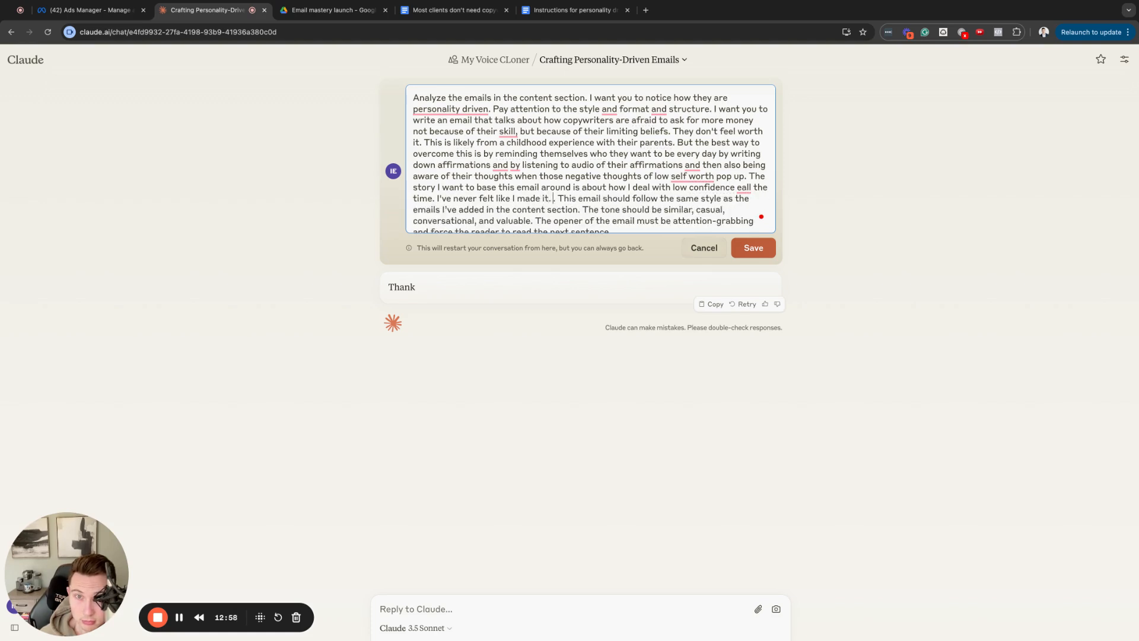
Step: Add the sentence "And this used to lead to me undercharging and not getting paid what I want." to the story in the prompt
{"action": "type", "text": " And this leads m"}
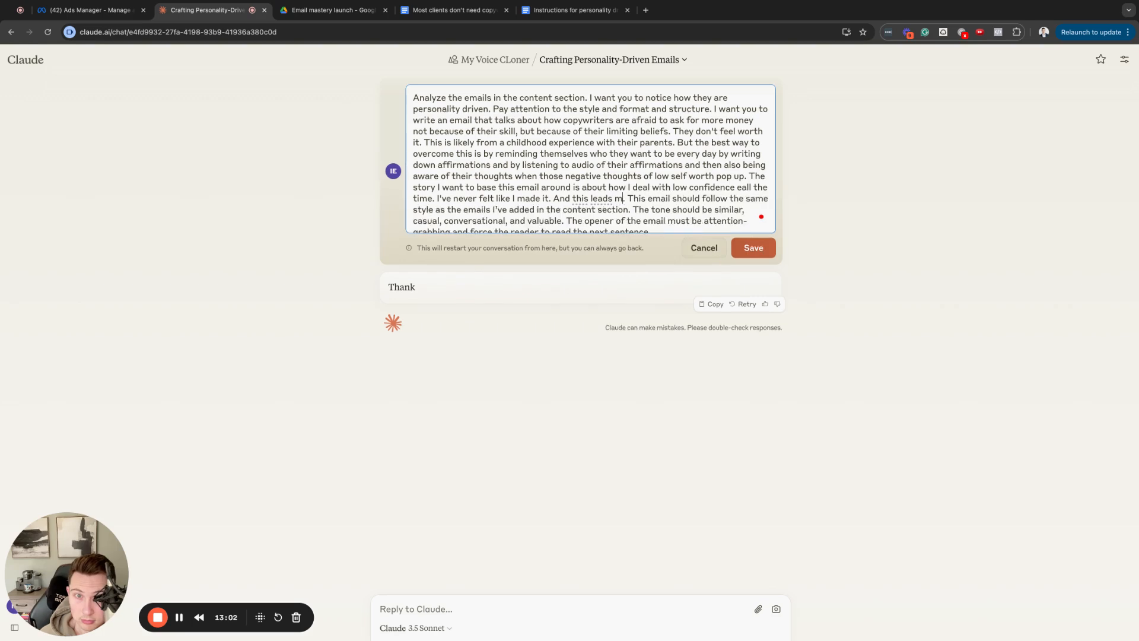
{"action": "key", "text": "BackSpace"}
{"action": "key", "text": "BackSpace"}
{"action": "key", "text": "BackSpace"}
{"action": "key", "text": "BackSpace"}
{"action": "key", "text": "BackSpace"}
{"action": "type", "text": "used to lead to"}
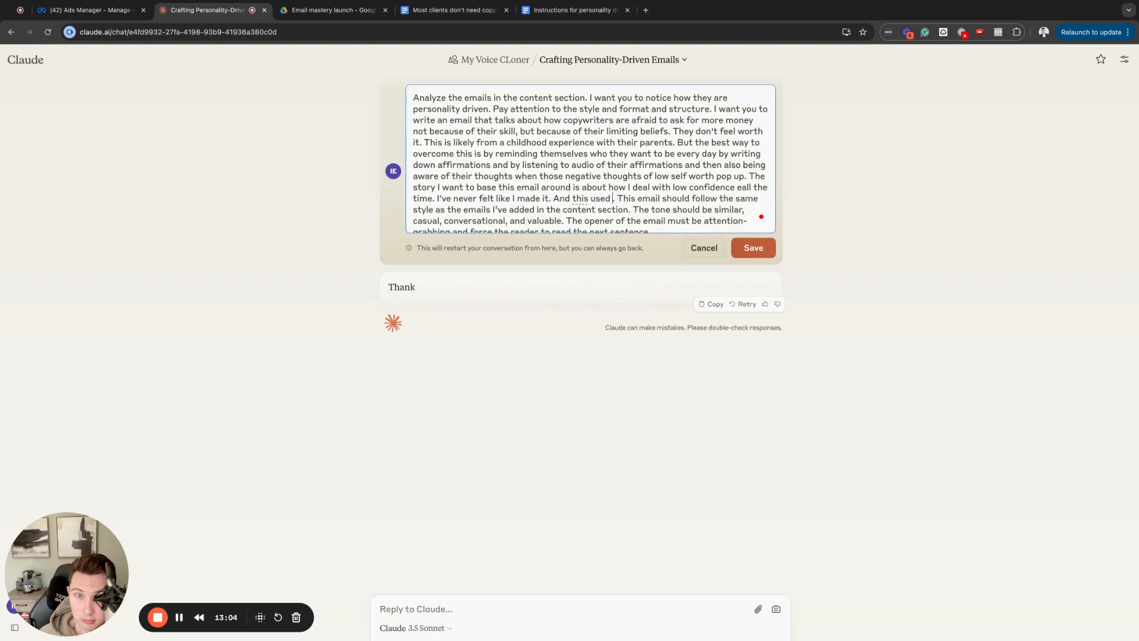
{"action": "type", "text": " me undercharging"}
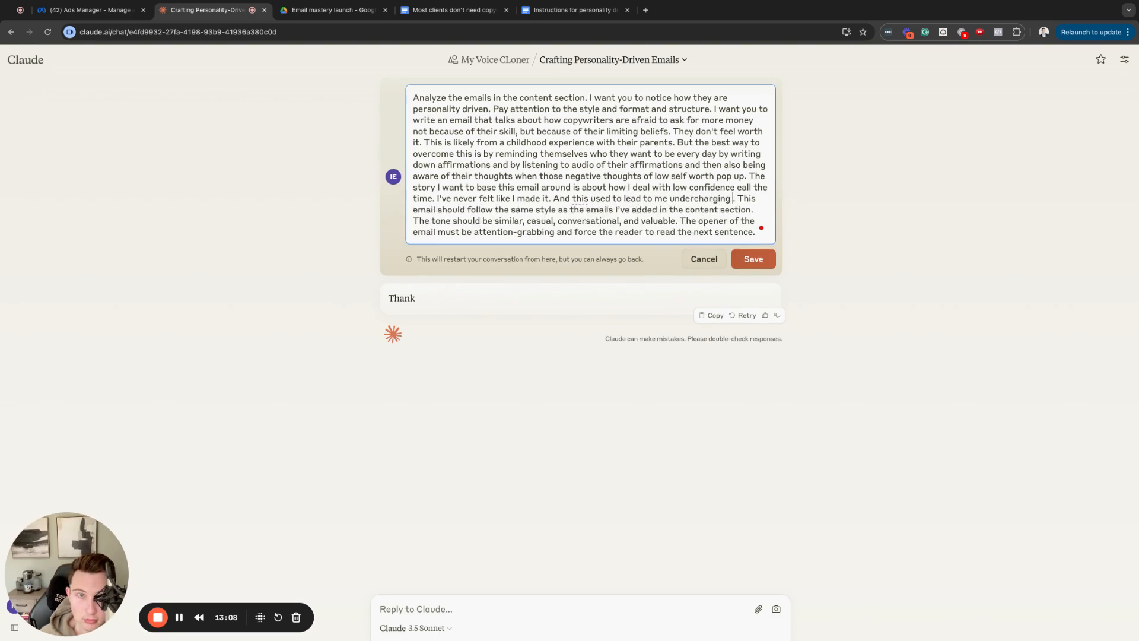
{"action": "type", "text": " and not getting pai"}
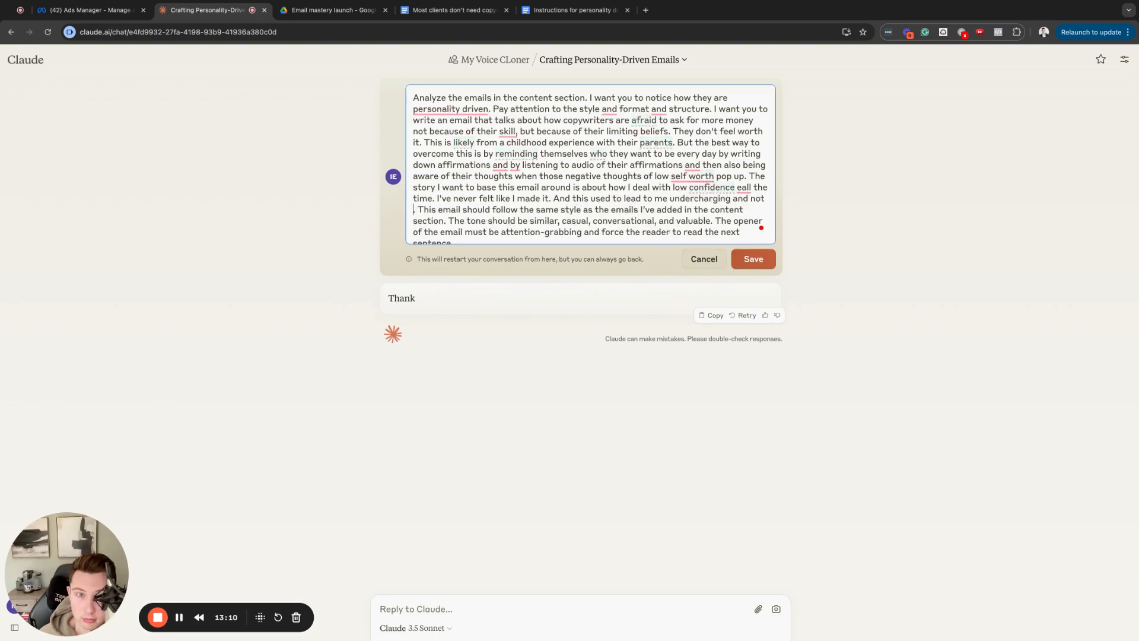
{"action": "type", "text": "d what I want. I"}
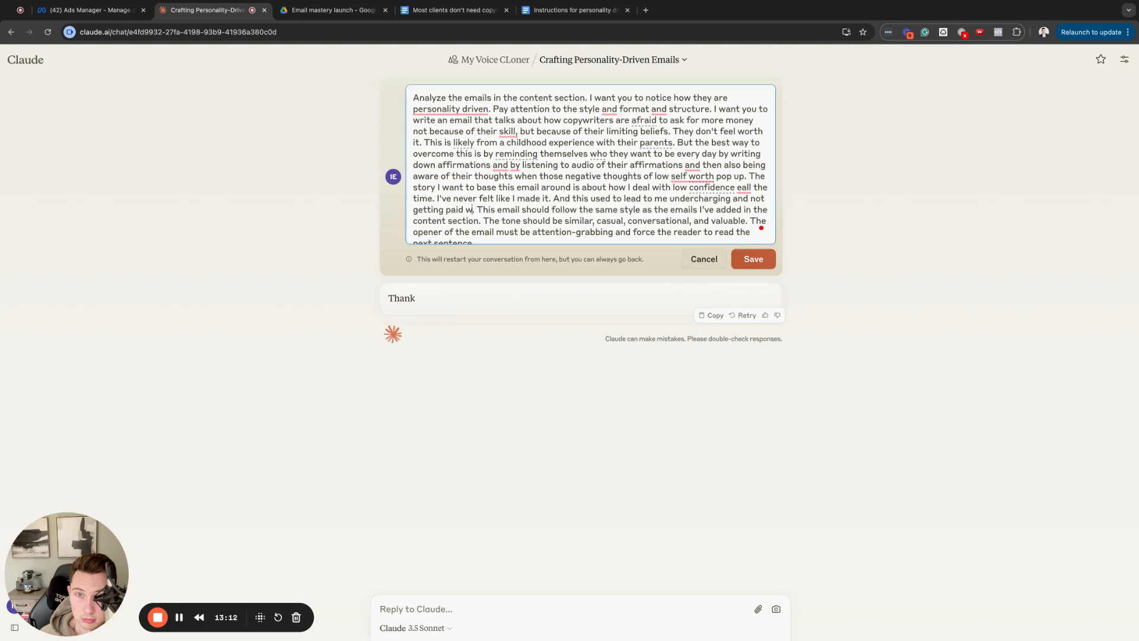
Step: Continue the story in the prompt with "I tolerated bad clinets" after the undercharging sentence
{"action": "type", "text": " tolerate"}
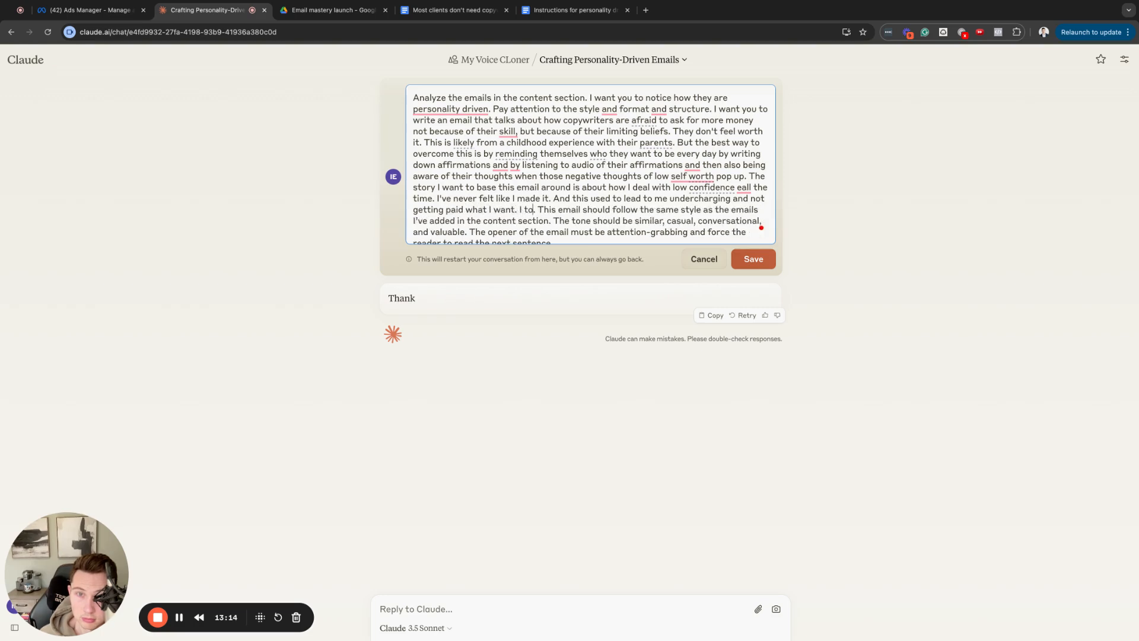
{"action": "type", "text": "d by"}
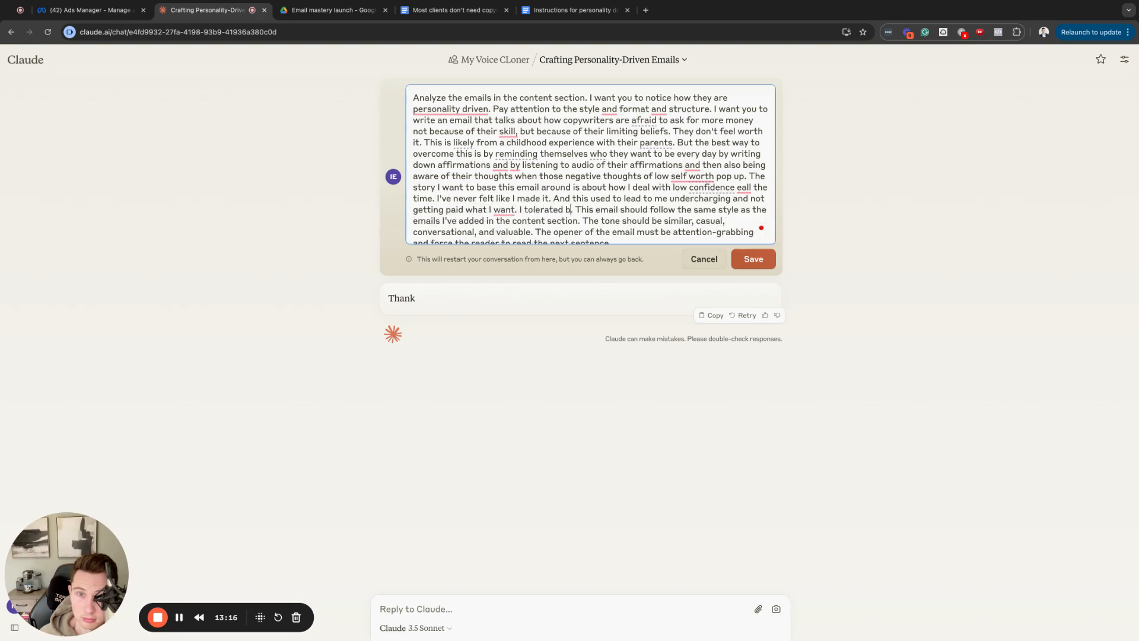
{"action": "type", "text": "clinets"}
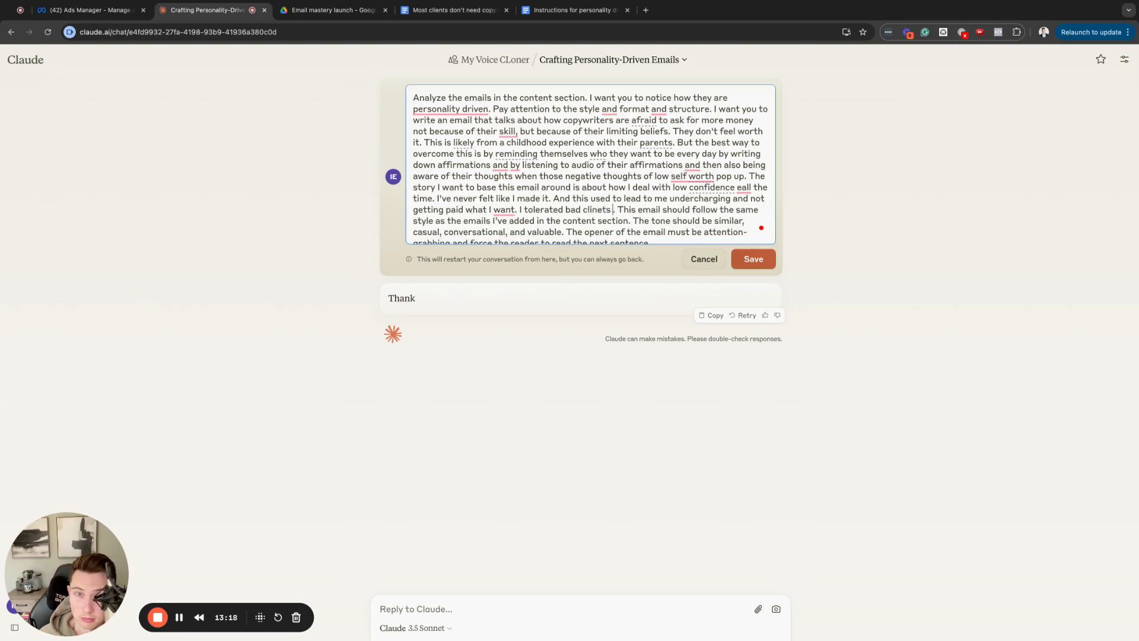
Step: Correct the misspelled word after "bad" to "clients" in the edited prompt and continue the story with "But eventually, I realized this."
{"action": "key", "text": "BackSpace"}
{"action": "key", "text": "BackSpace"}
{"action": "type", "text": "ents. B"}
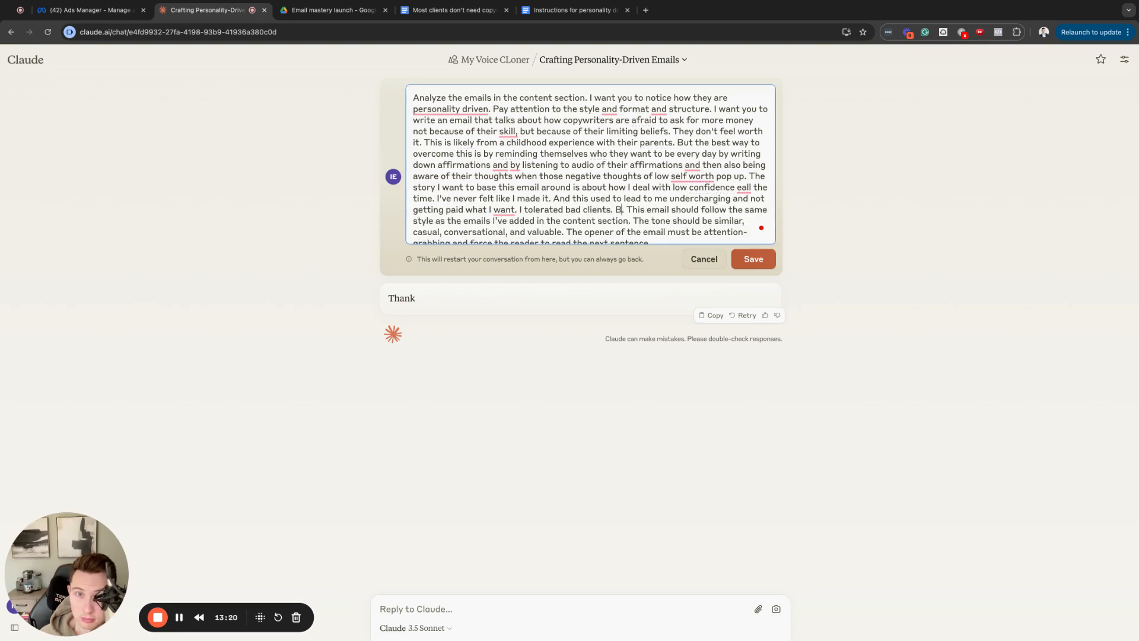
{"action": "type", "text": "ut eventually"}
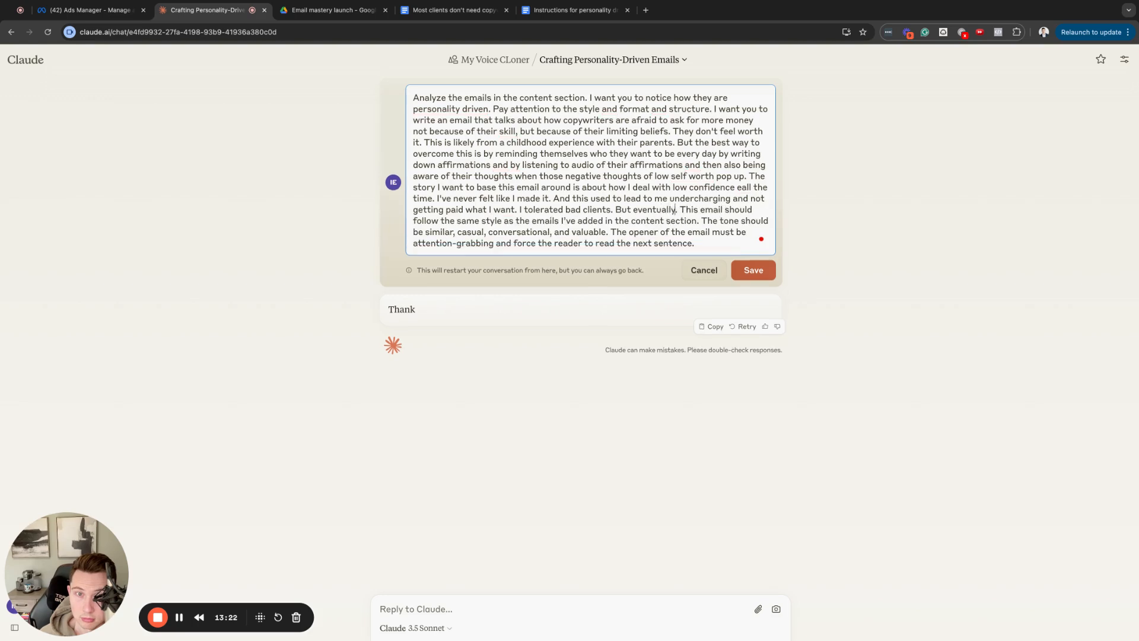
{"action": "type", "text": ", I hrealize"}
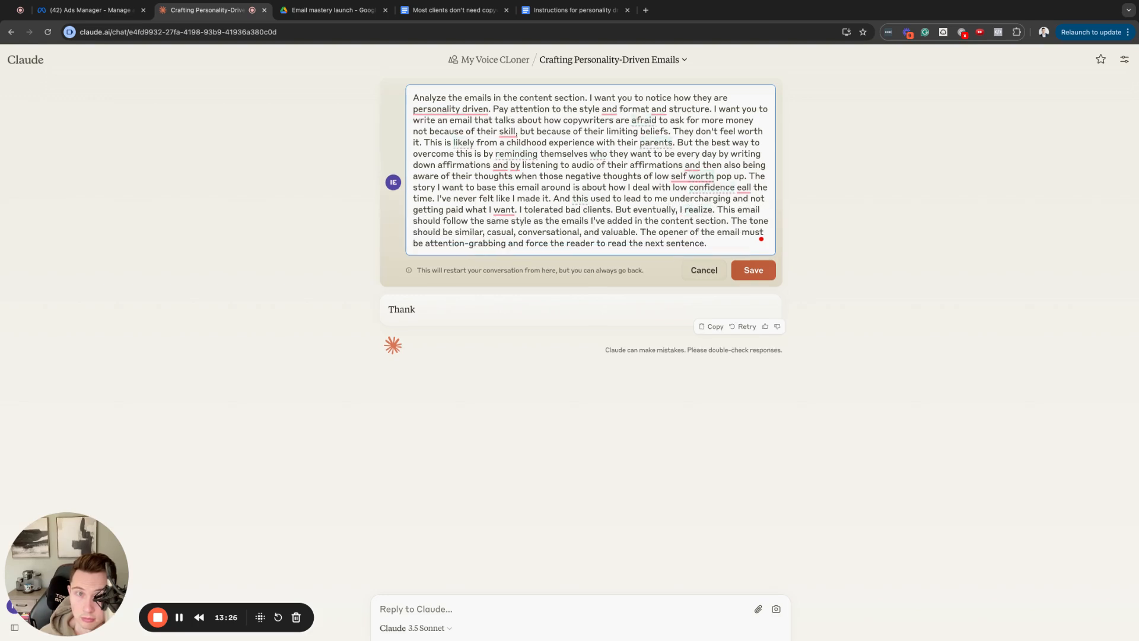
{"action": "type", "text": "d this. I fiz"}
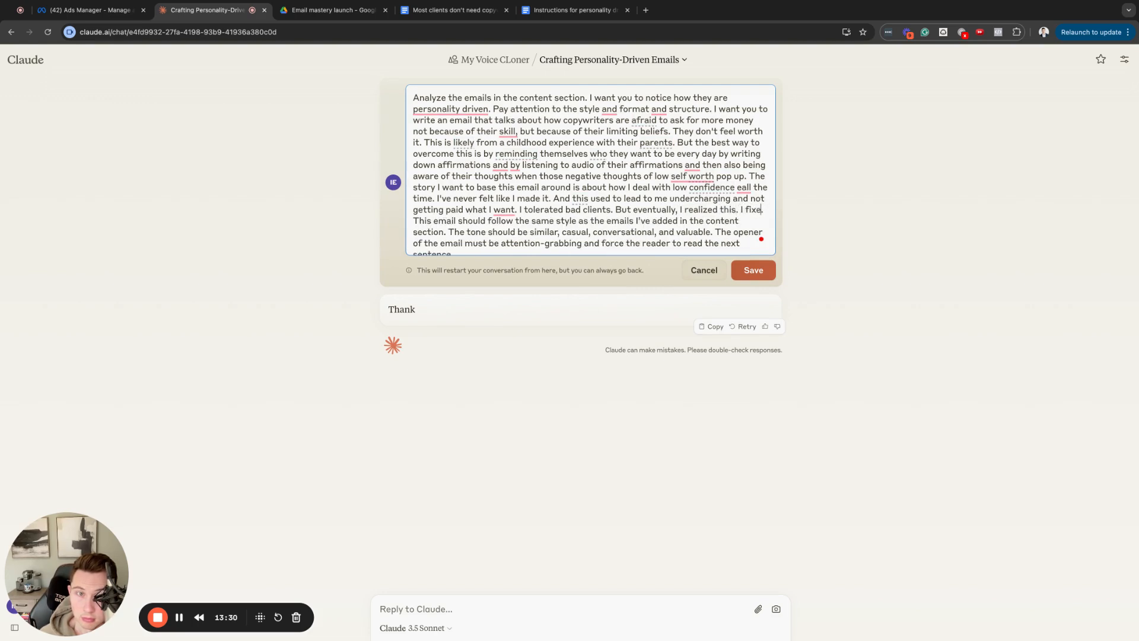
Step: Continue the story in the prompt with "I fixed my relationship with those past experiences, I found love and gratitude for them"
{"action": "type", "text": "ed my relationship wi"}
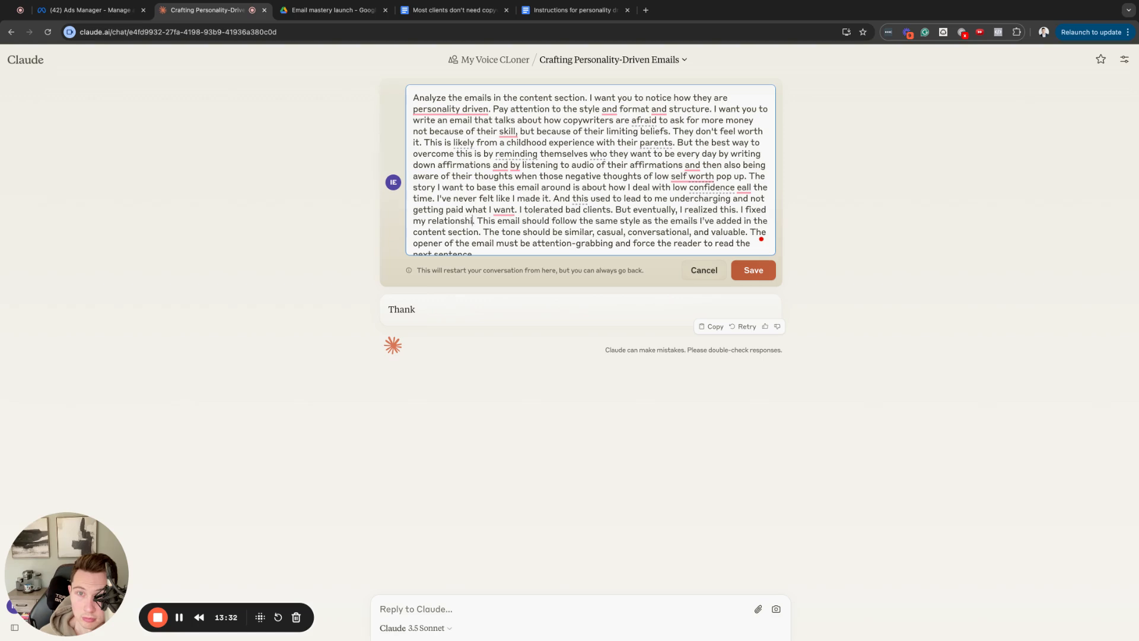
{"action": "type", "text": "th "}
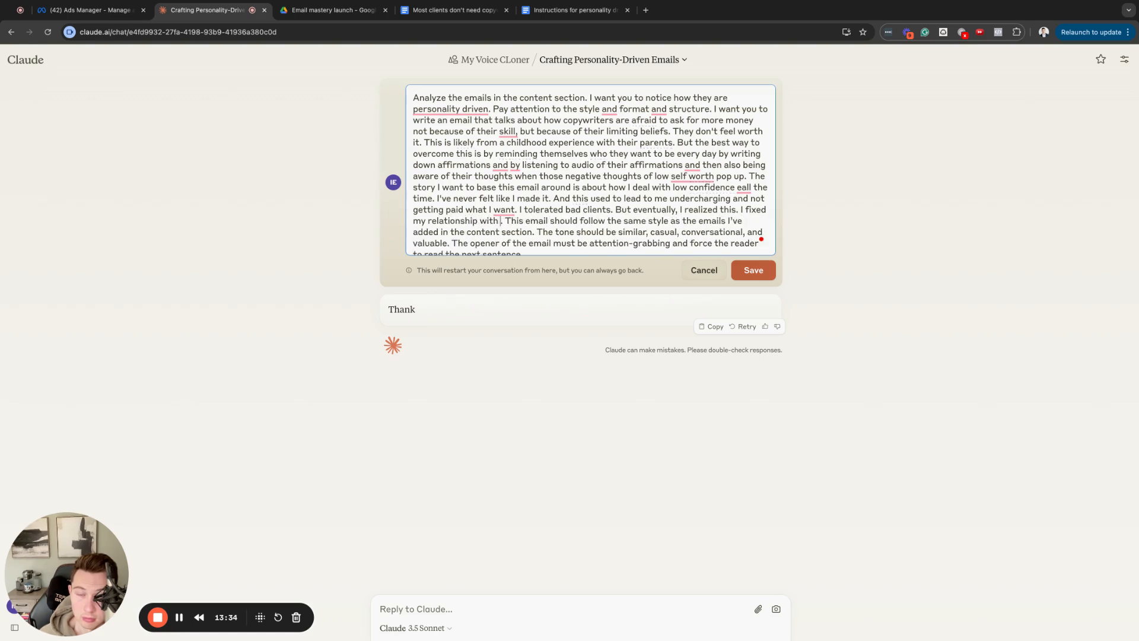
{"action": "type", "text": "those pas"}
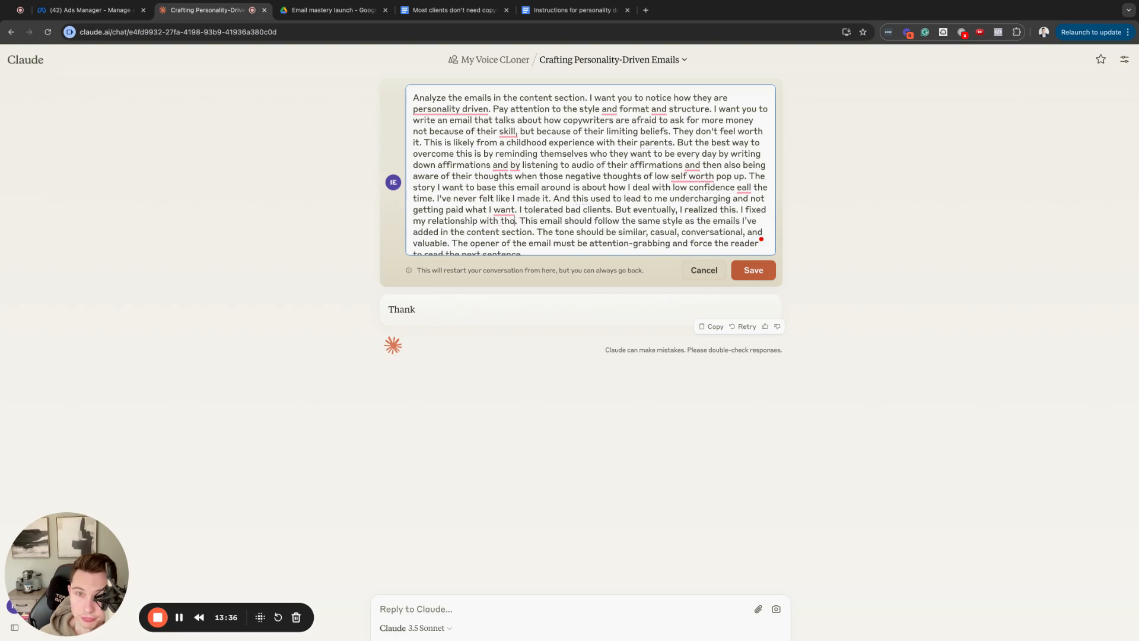
{"action": "type", "text": "t experience,"}
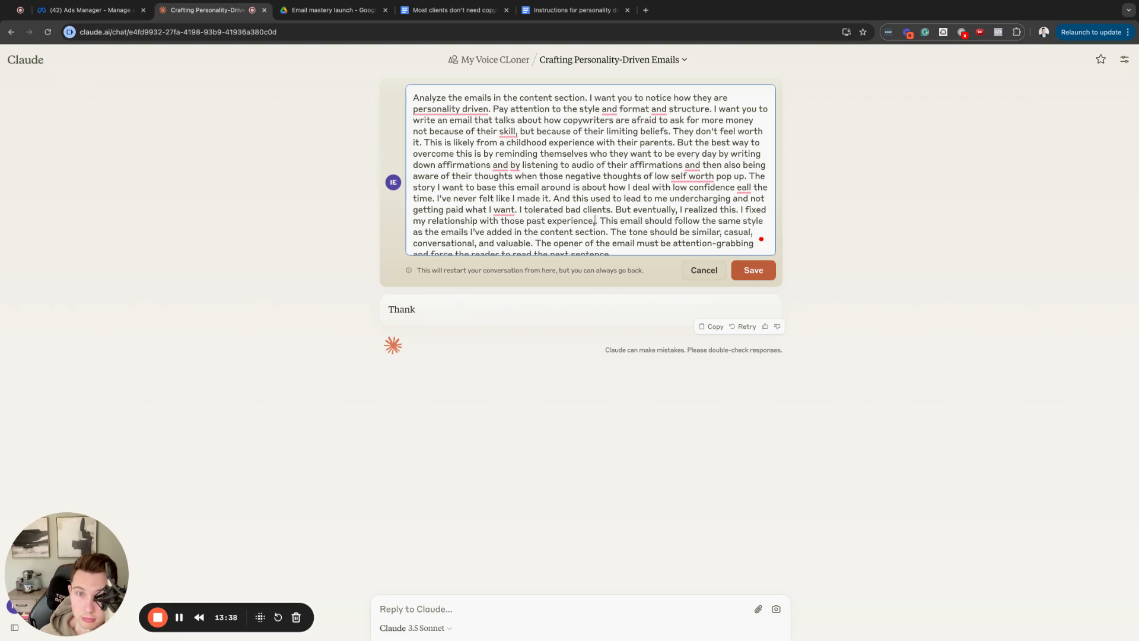
{"action": "key", "text": "BackSpace"}
{"action": "key", "text": "BackSpace"}
{"action": "type", "text": "s, I found "}
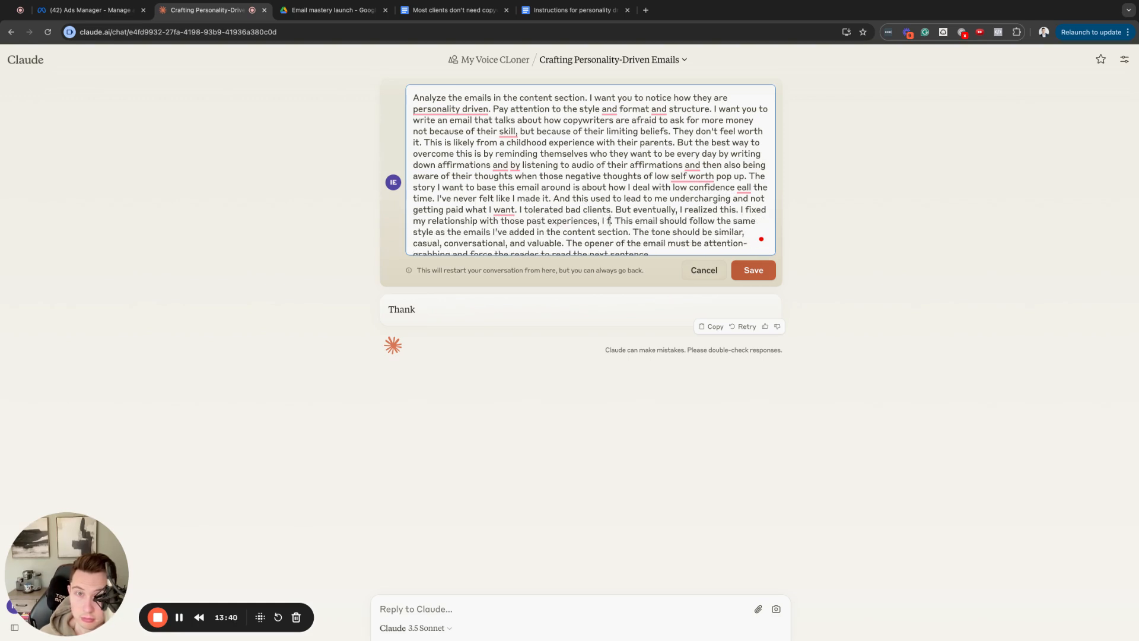
{"action": "type", "text": "love and grat"}
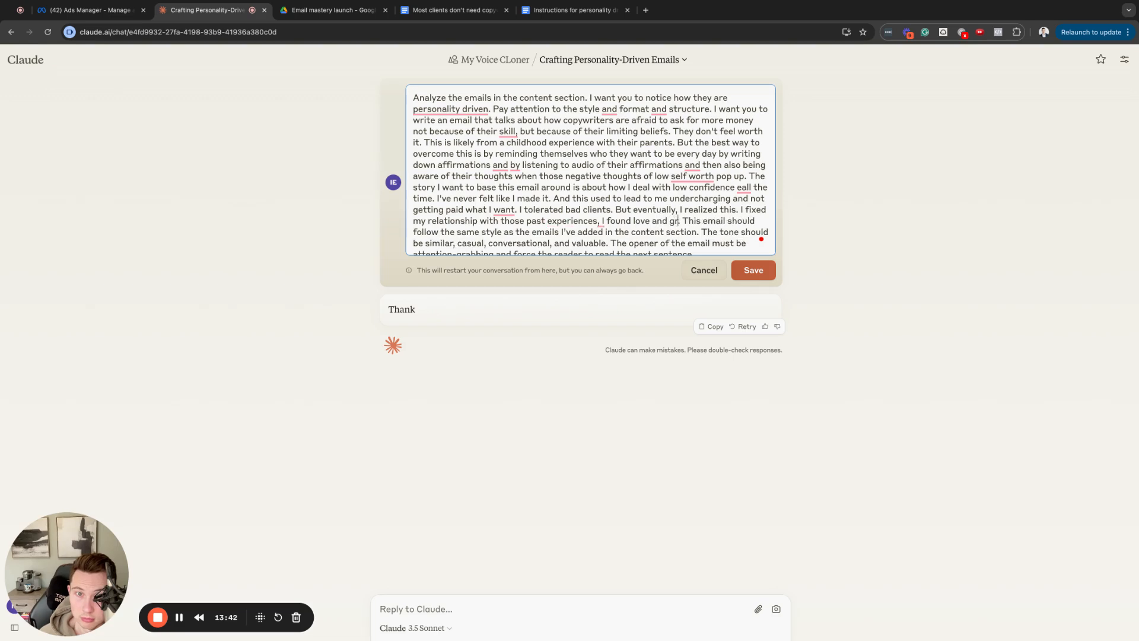
{"action": "type", "text": "idude for them"}
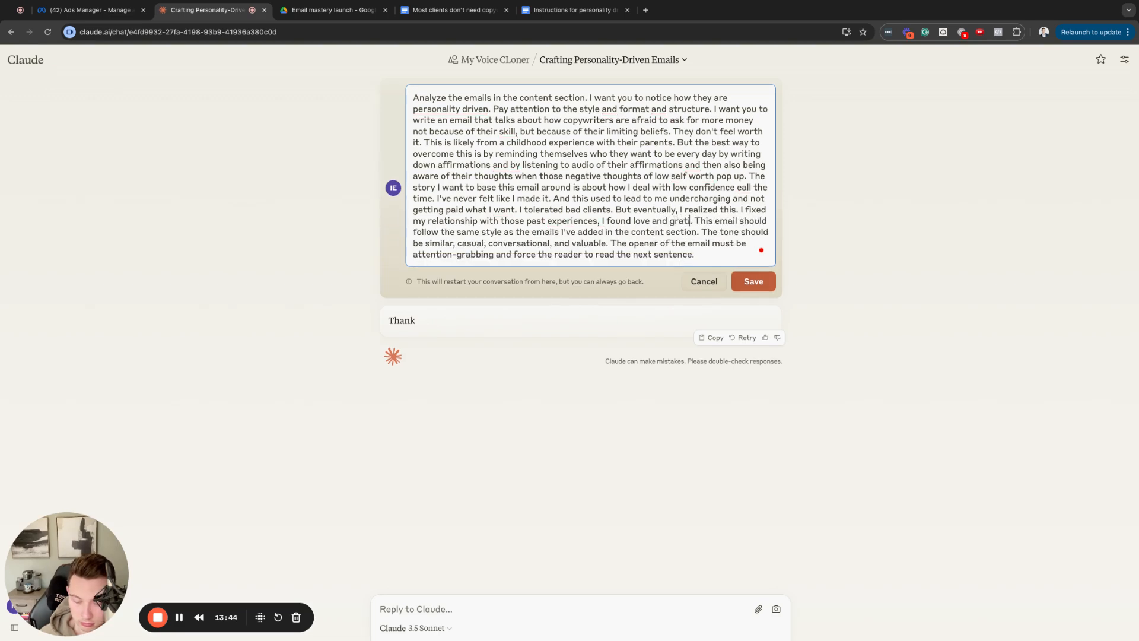
Step: Complete the story sentence with ", and it allowed me to start getting paid what I want and charge 10k+ retainers."
{"action": "type", "text": ", and it allowed "}
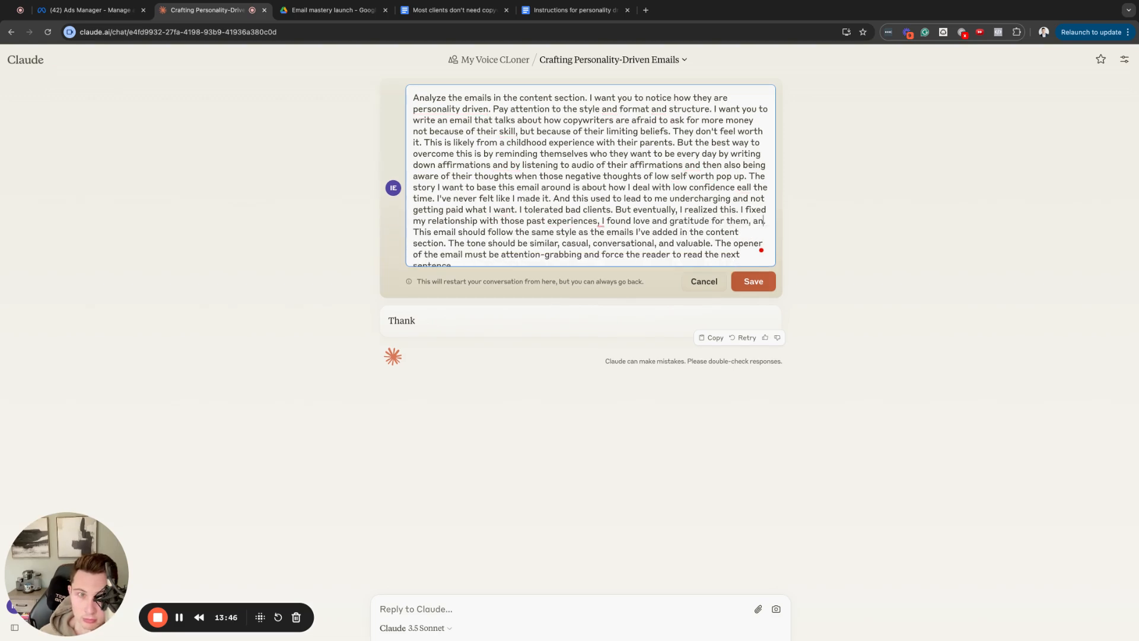
{"action": "type", "text": "me to "}
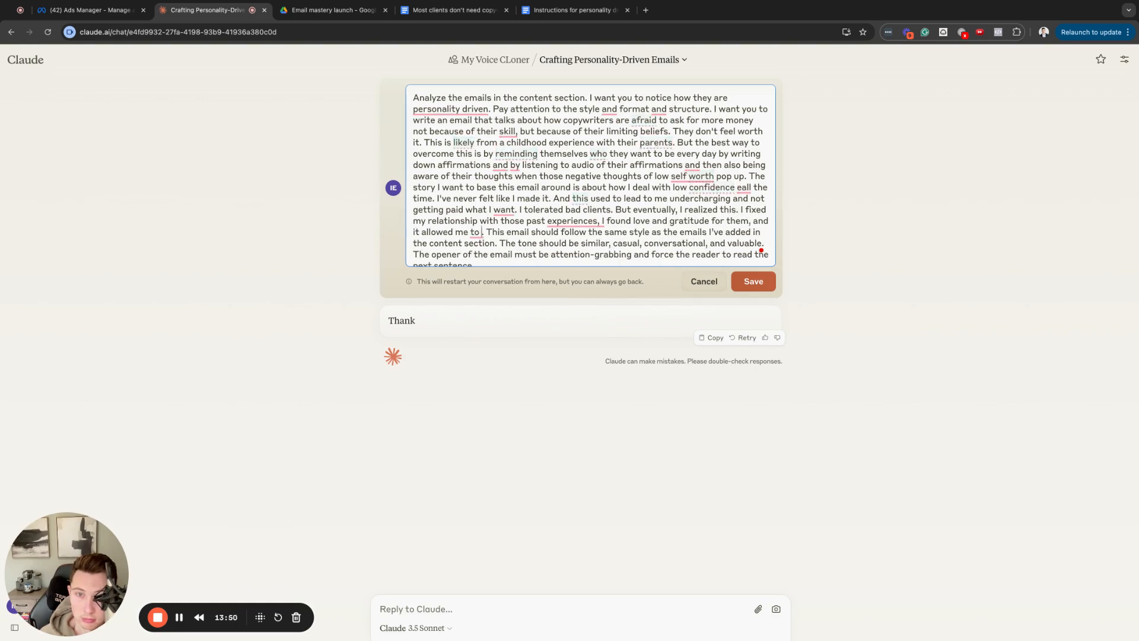
{"action": "type", "text": "start getting pa"}
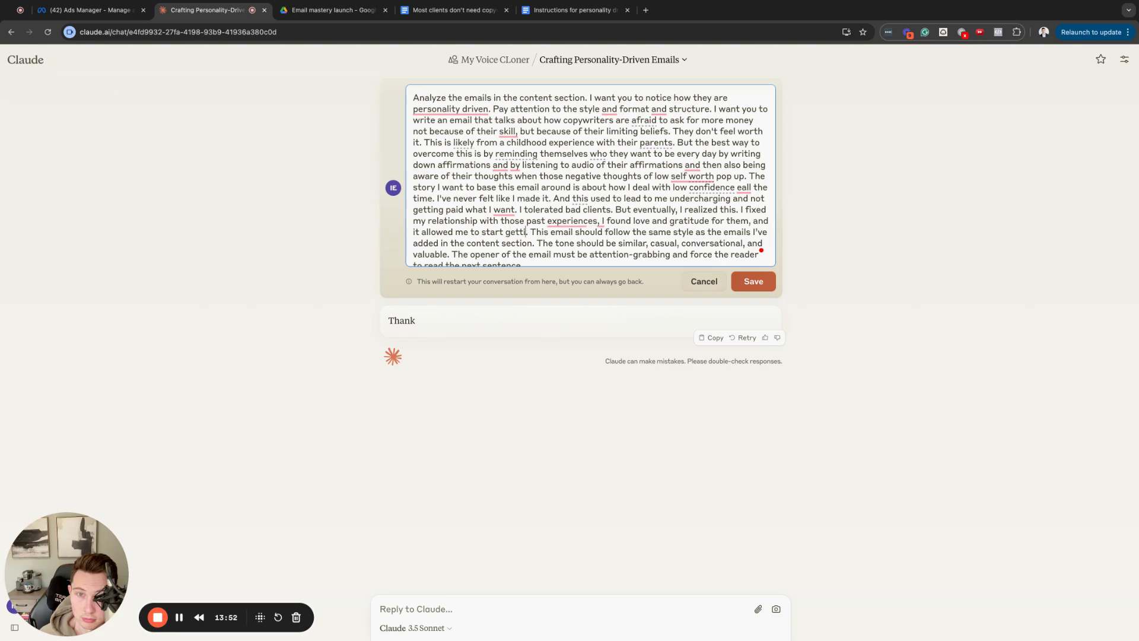
{"action": "type", "text": "id what I wan"}
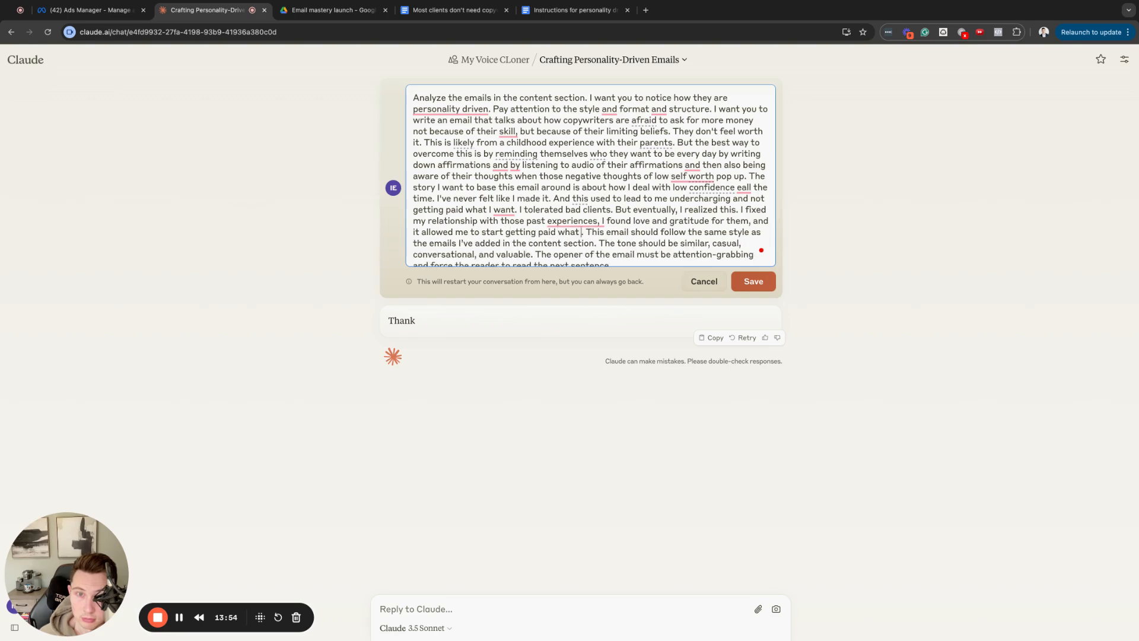
{"action": "type", "text": "t and "}
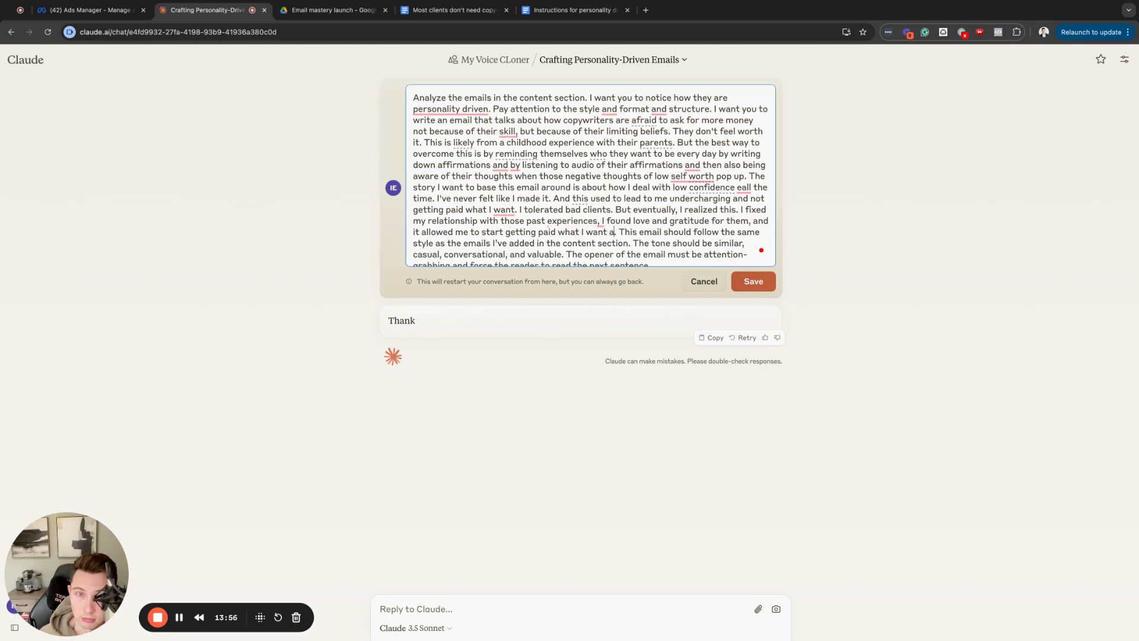
{"action": "type", "text": "charge"}
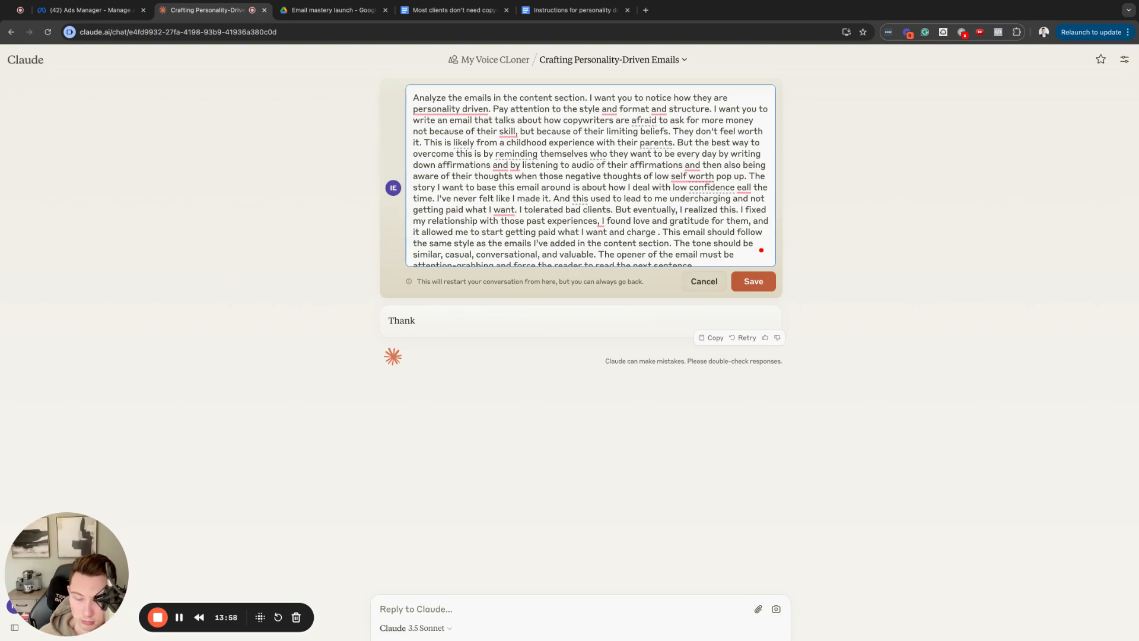
{"action": "type", "text": " 2"}
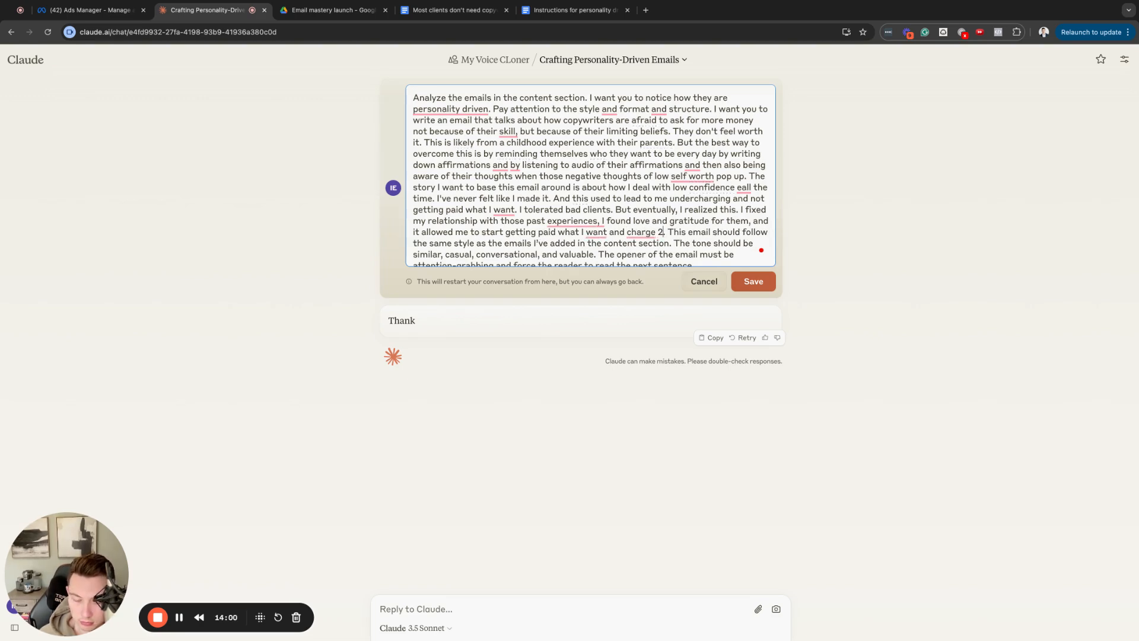
{"action": "type", "text": "0k+ retainer."}
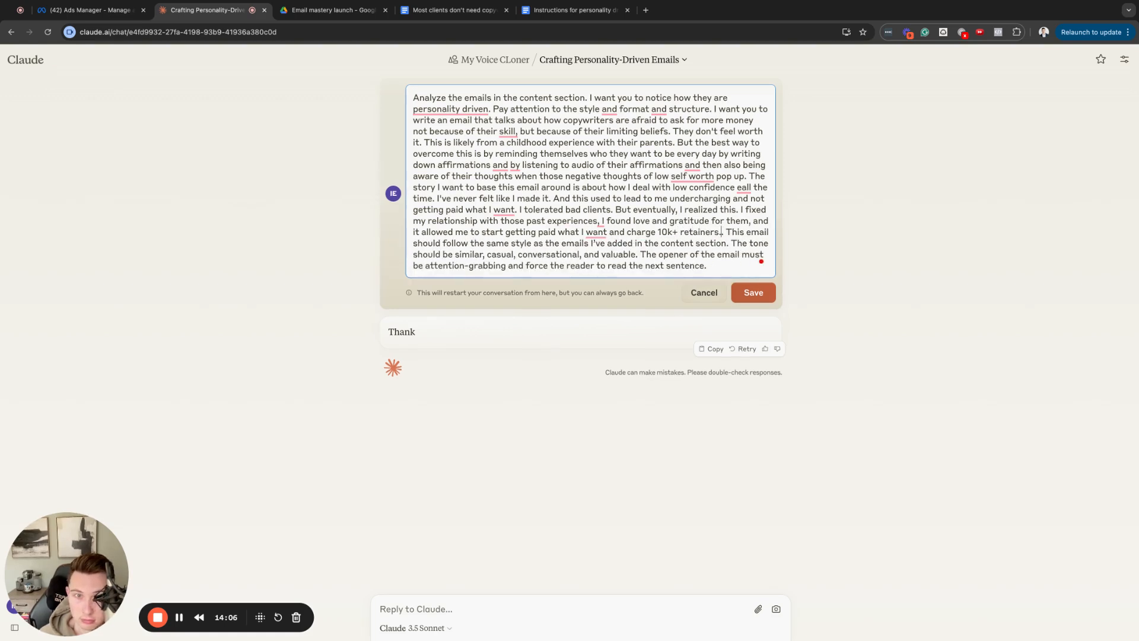
Step: Add the offer instruction after the story: "And then introduce my money blocks course, where I will show these copywriters"
{"action": "type", "text": " And then introduce"}
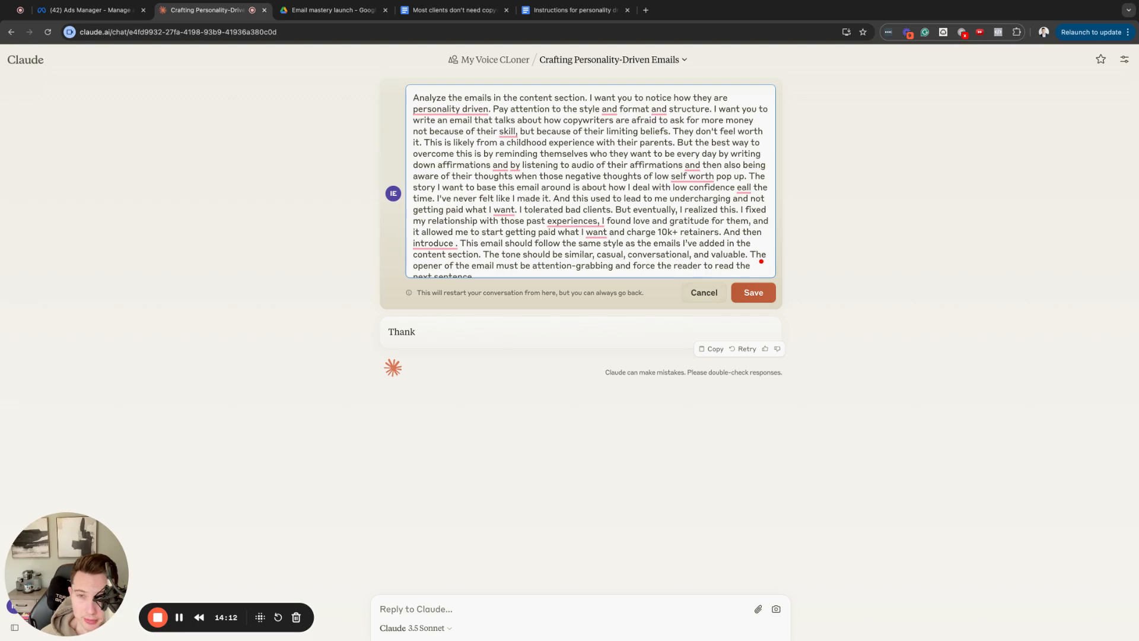
{"action": "type", "text": " my"}
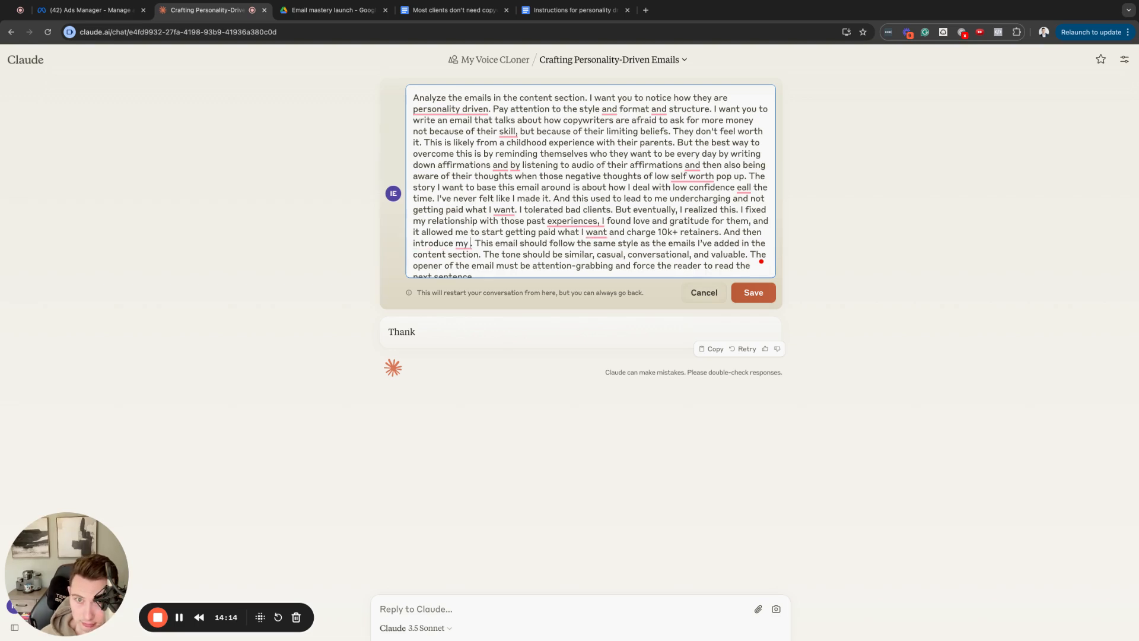
{"action": "type", "text": " money b"}
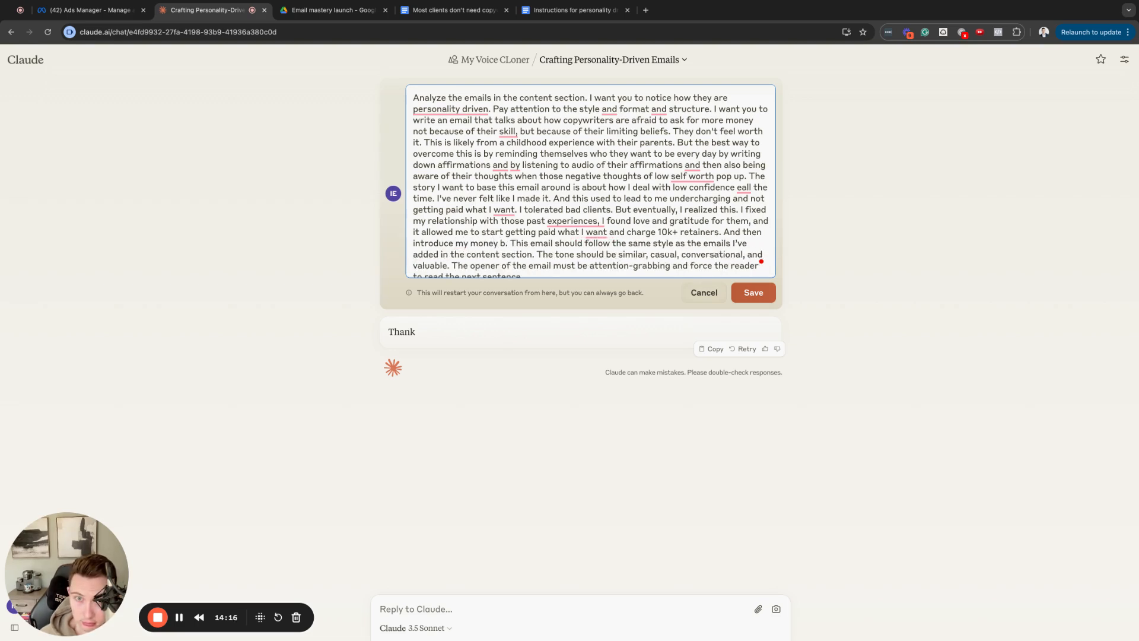
{"action": "type", "text": "locks course"}
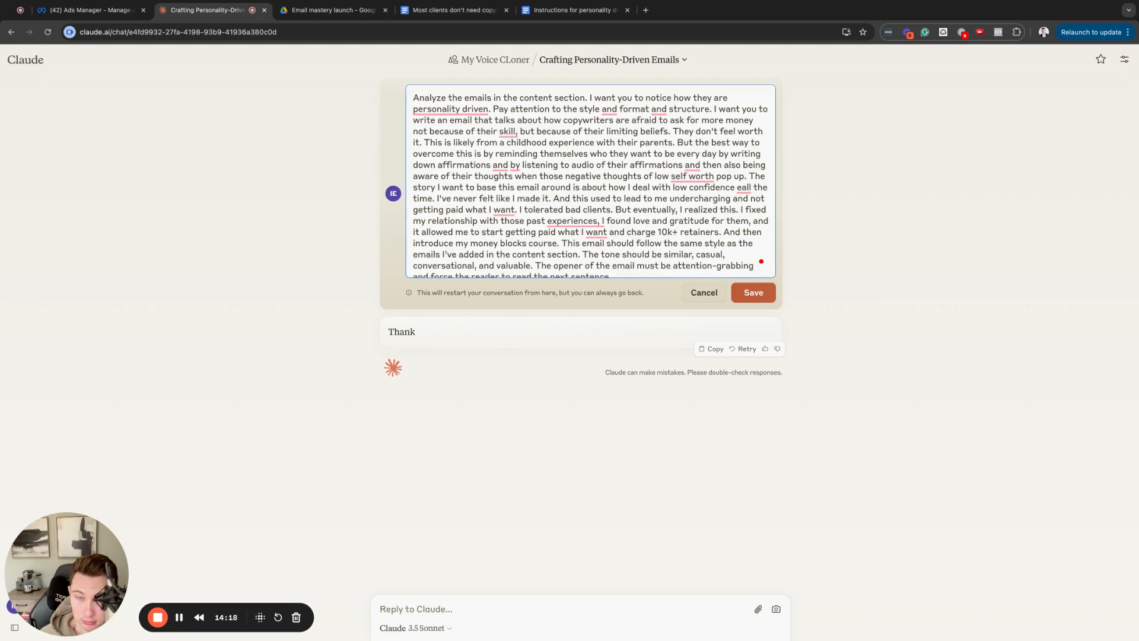
{"action": "type", "text": ", where I will"}
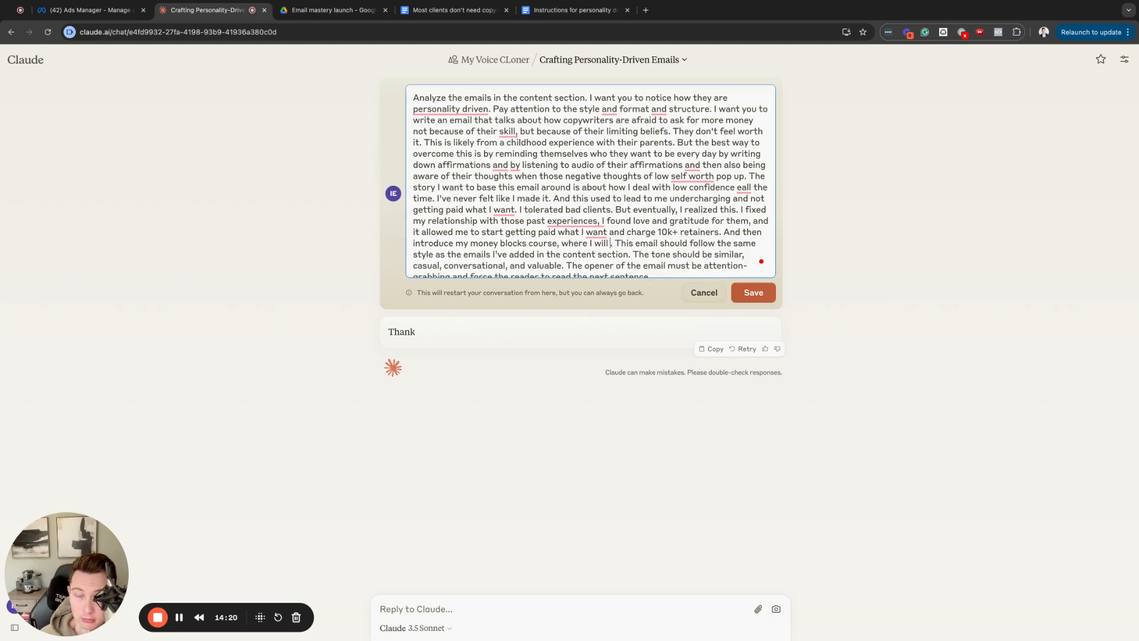
{"action": "type", "text": " show these copywrite"}
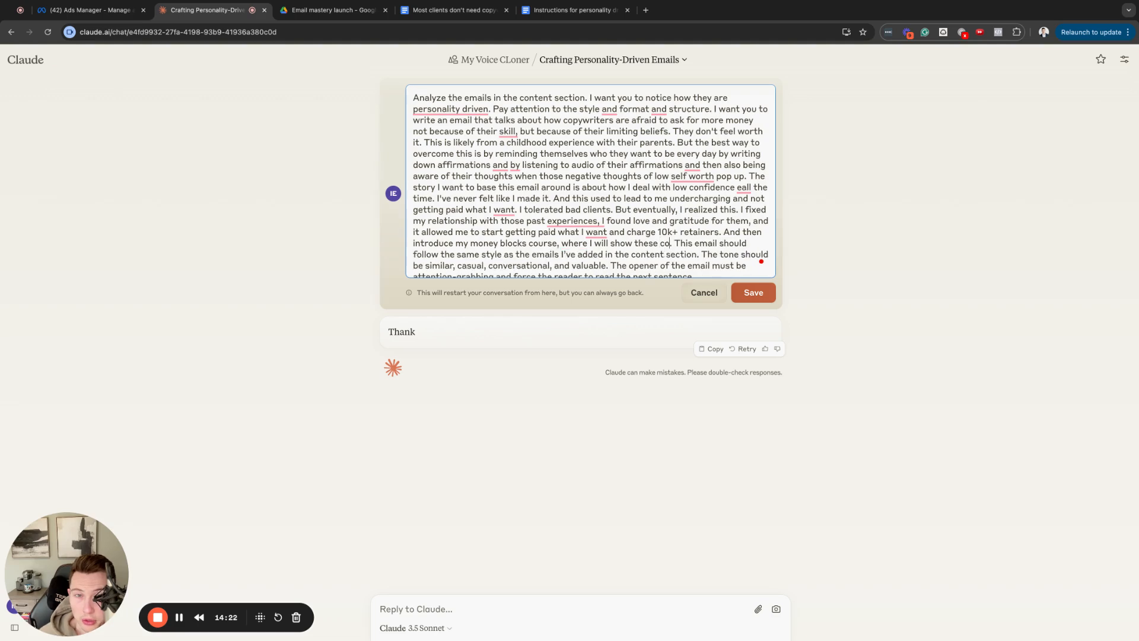
Step: Finish the course sentence with "who to remove their money blocks and limiting beliefs so they can charge more without self sabatoging themselves"
{"action": "type", "text": "rs who to r"}
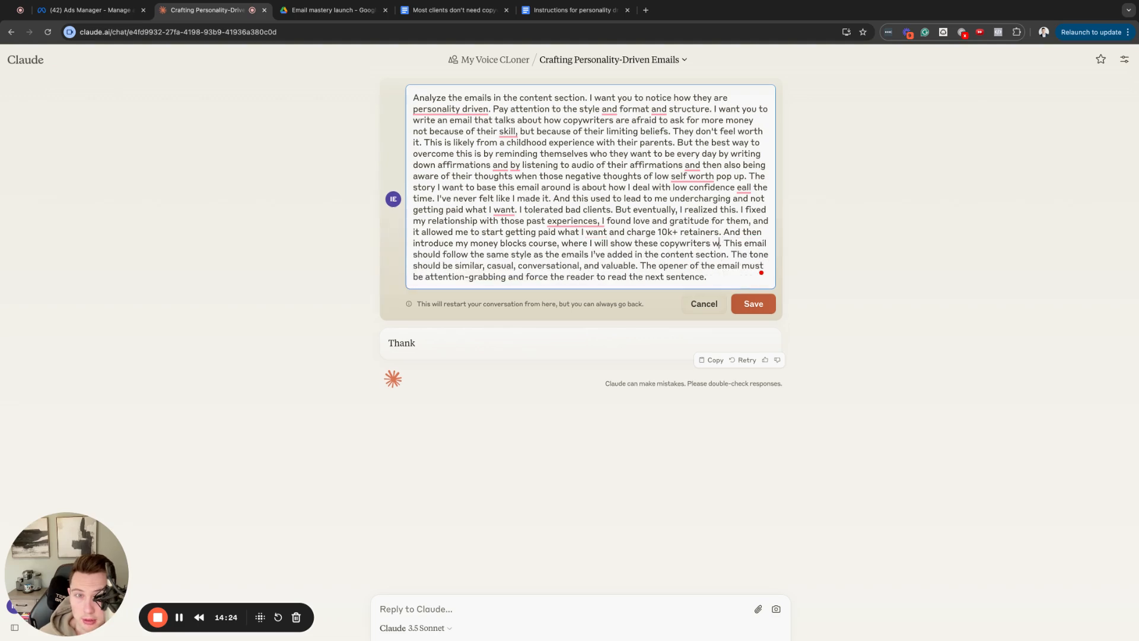
{"action": "type", "text": "e"}
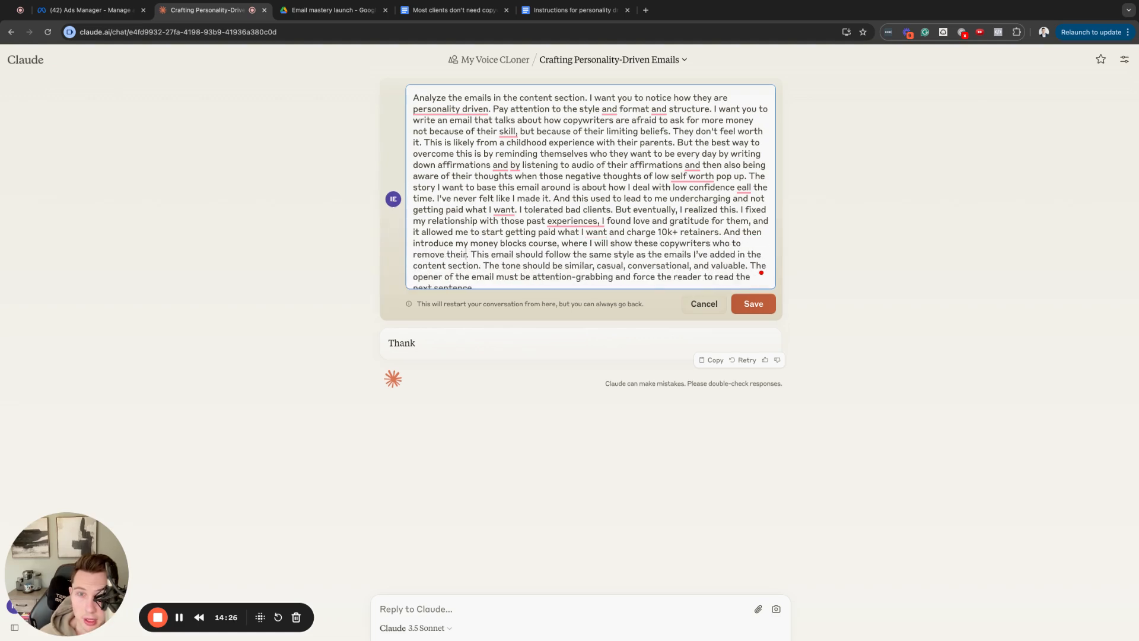
{"action": "type", "text": "move their money blocks and limit"}
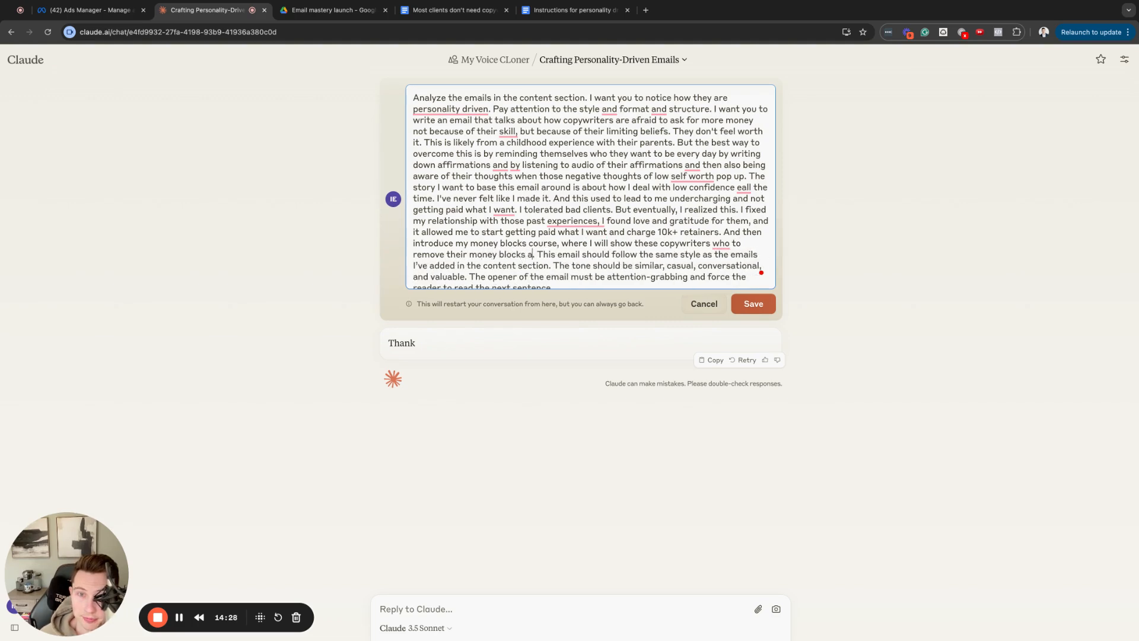
{"action": "type", "text": "ing beliefs so t"}
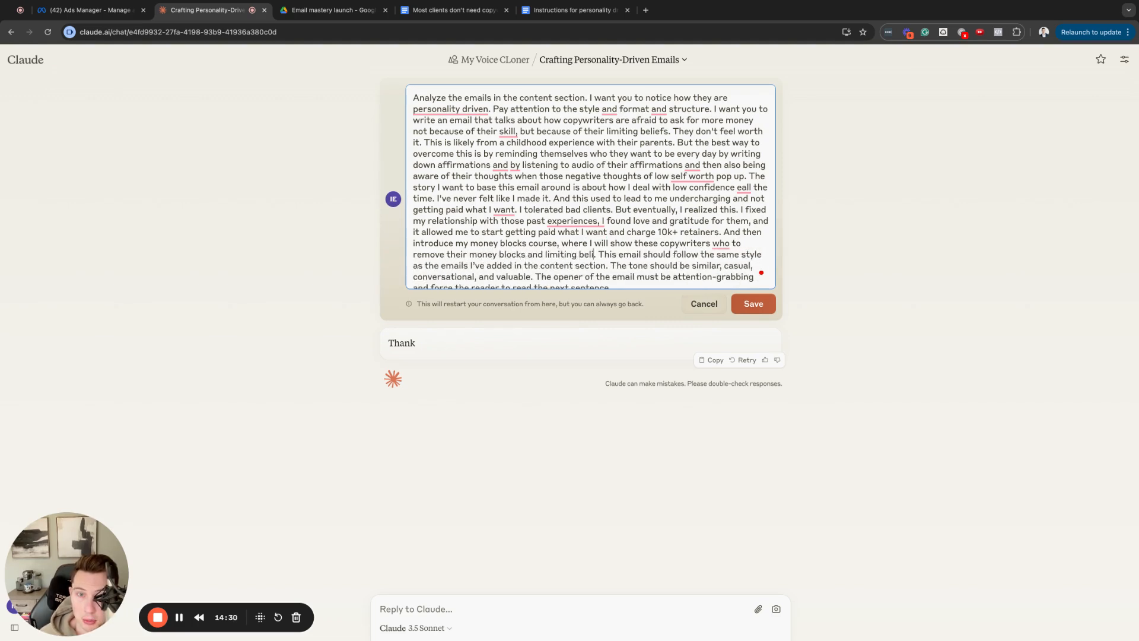
{"action": "type", "text": "hey can charge mor"}
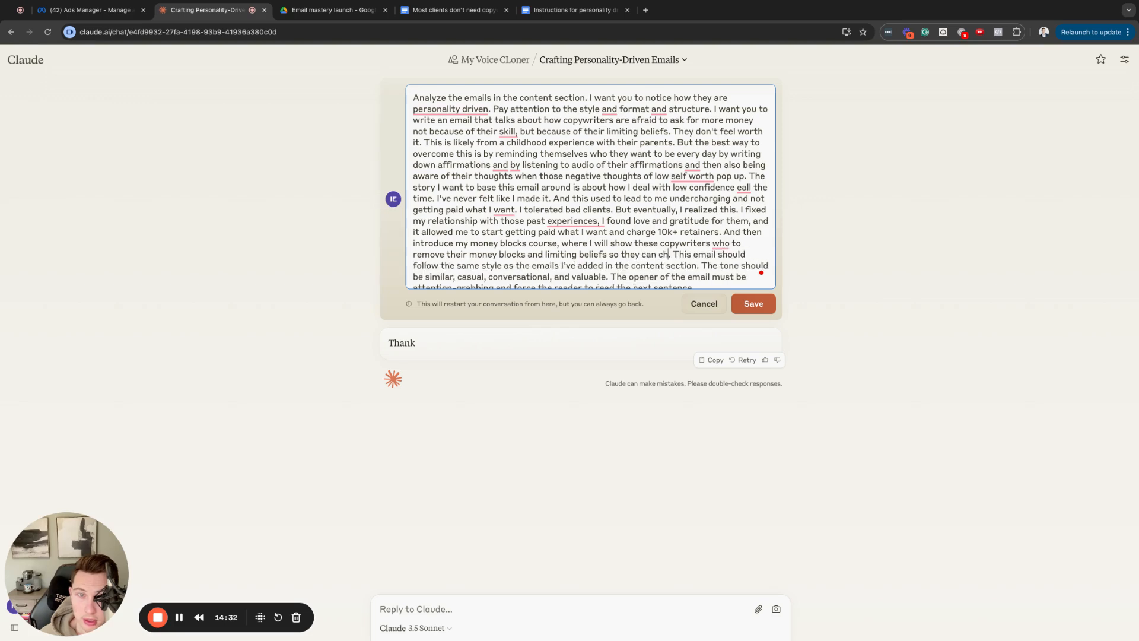
{"action": "type", "text": "e without self"}
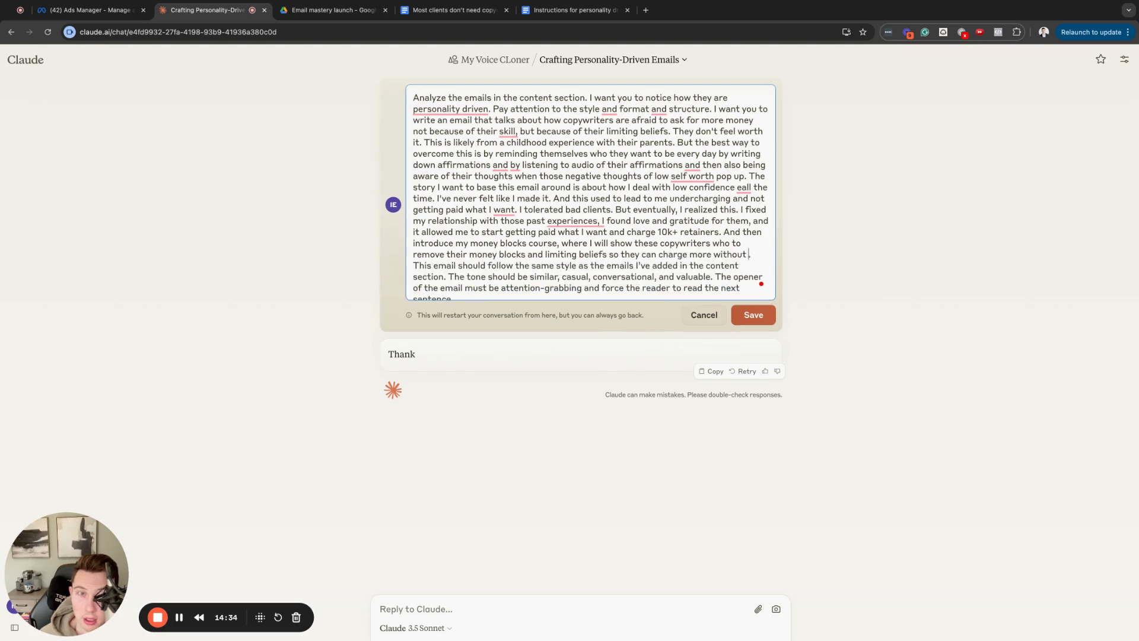
{"action": "type", "text": " sabato"}
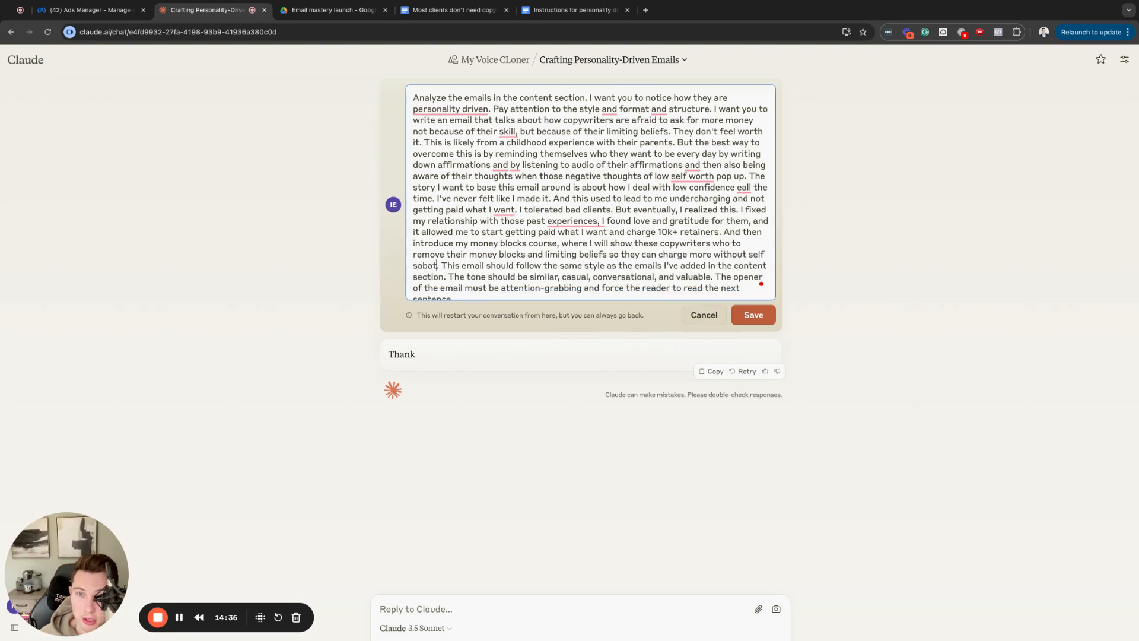
{"action": "type", "text": "ging themselv"}
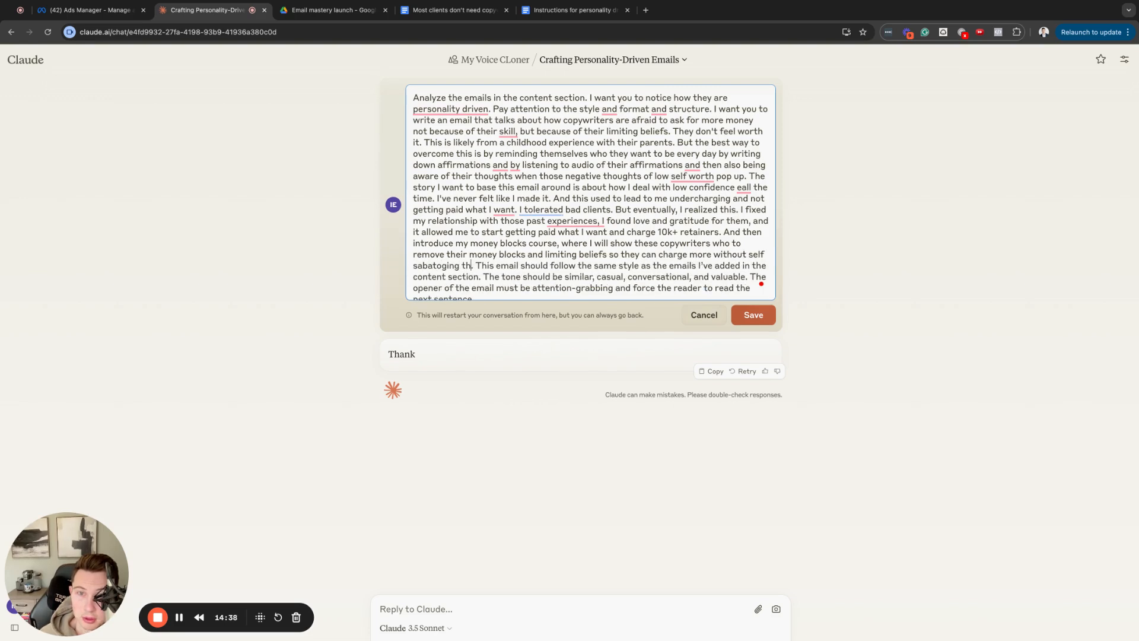
{"action": "type", "text": "es"}
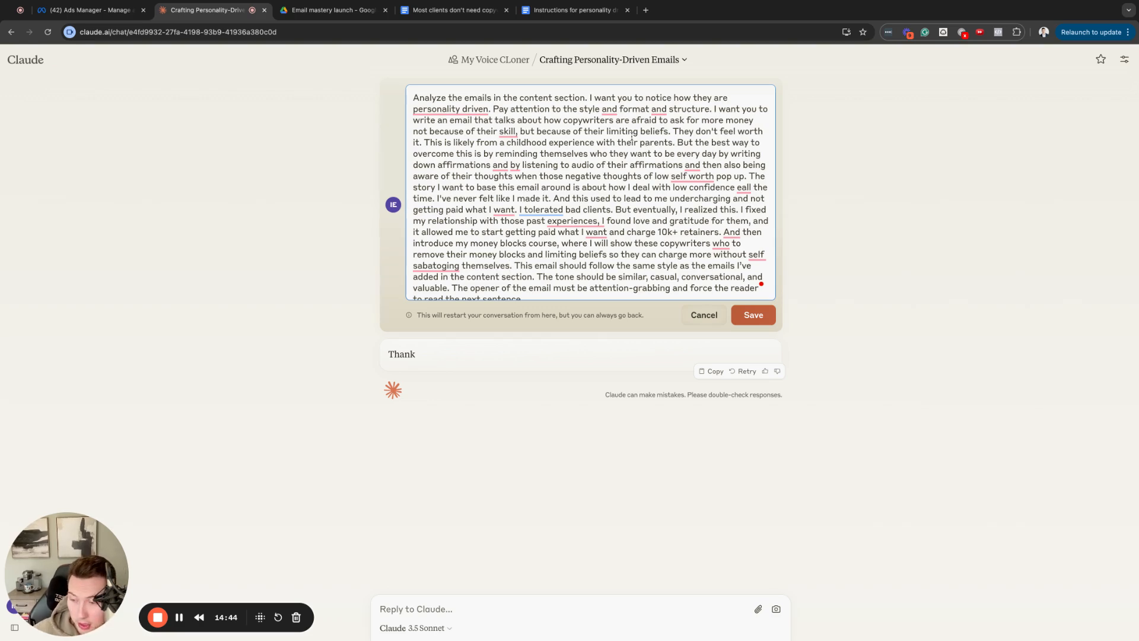
{"action": "scroll", "coordinate": [631, 140], "scroll_direction": "down", "scroll_amount": 1}
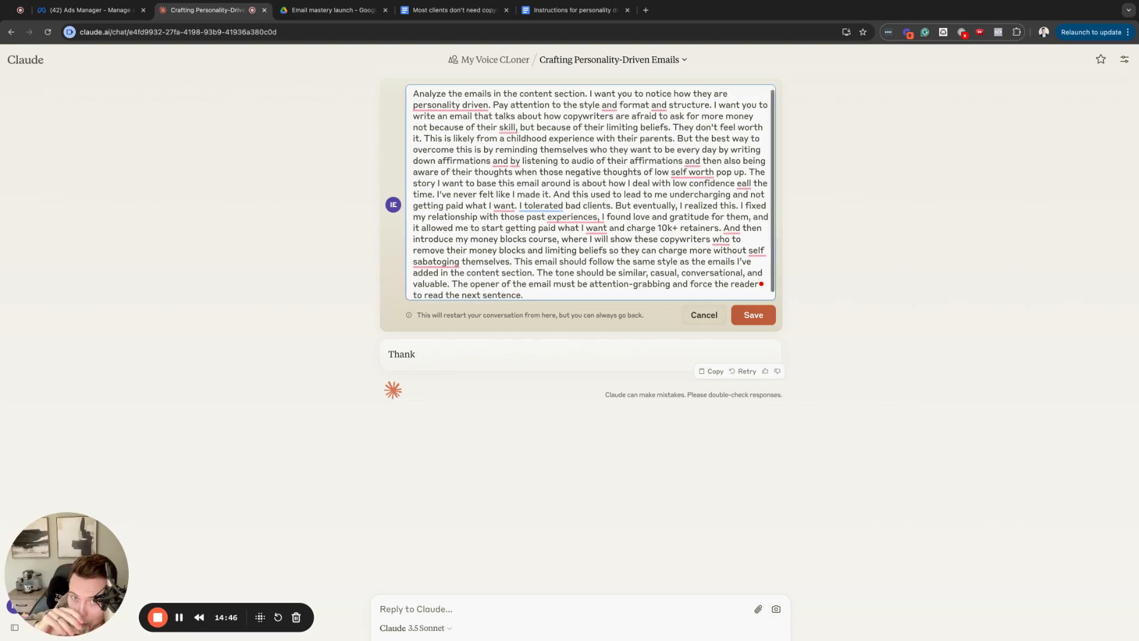
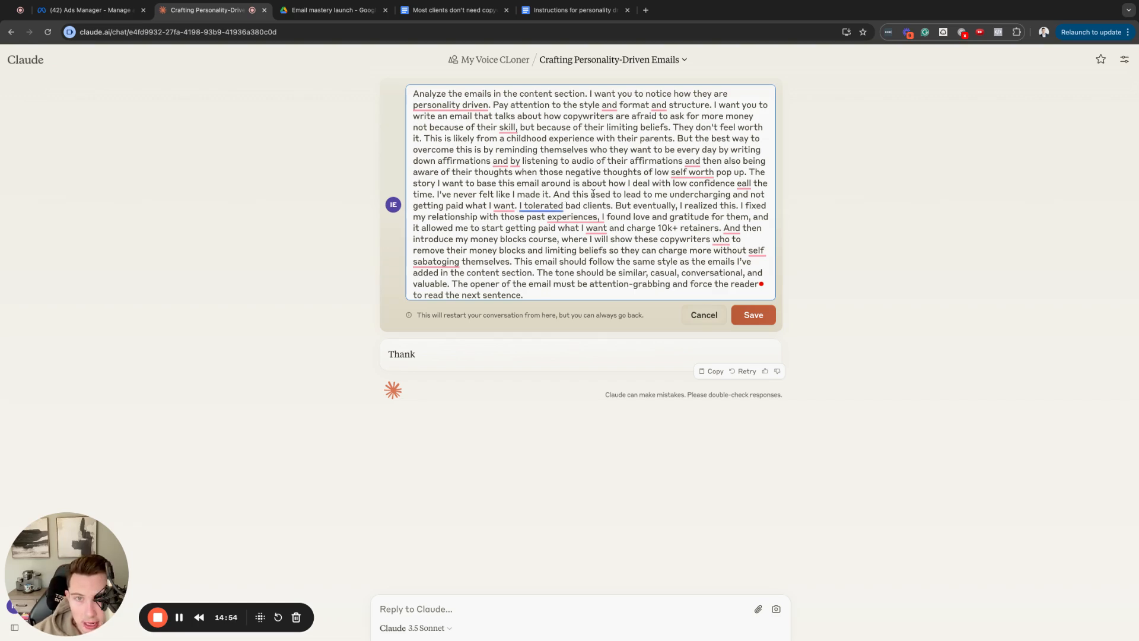
Step: Save the edited prompt so the conversation restarts and Claude writes the personality-driven email
{"action": "scroll", "coordinate": [539, 262], "scroll_direction": "down", "scroll_amount": 1}
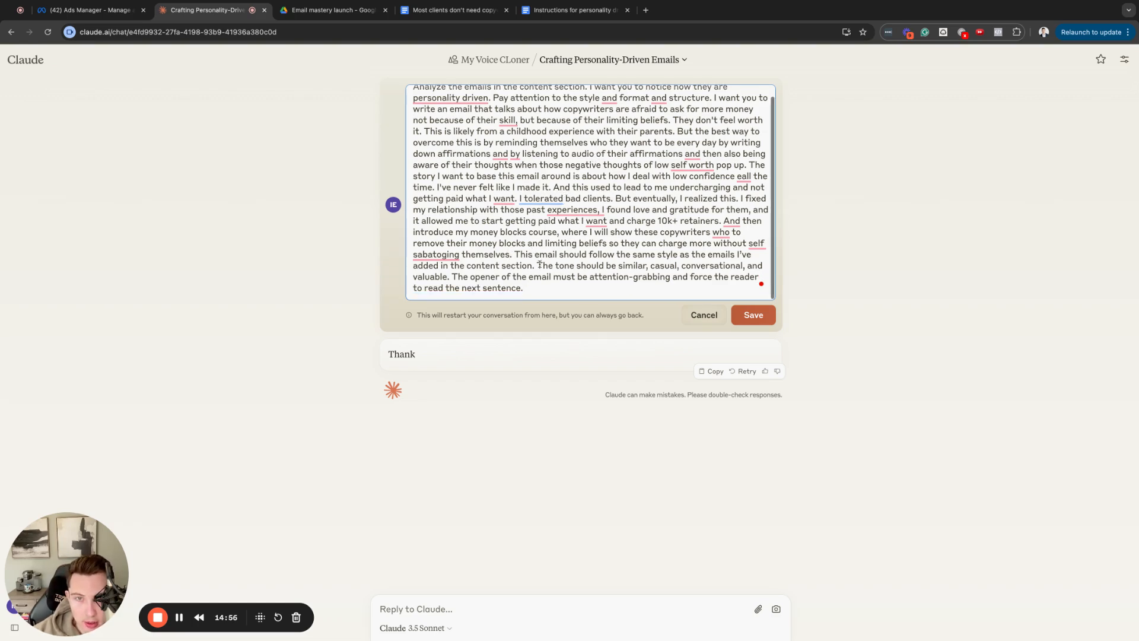
{"action": "key", "text": "Right"}
{"action": "key", "text": "Right"}
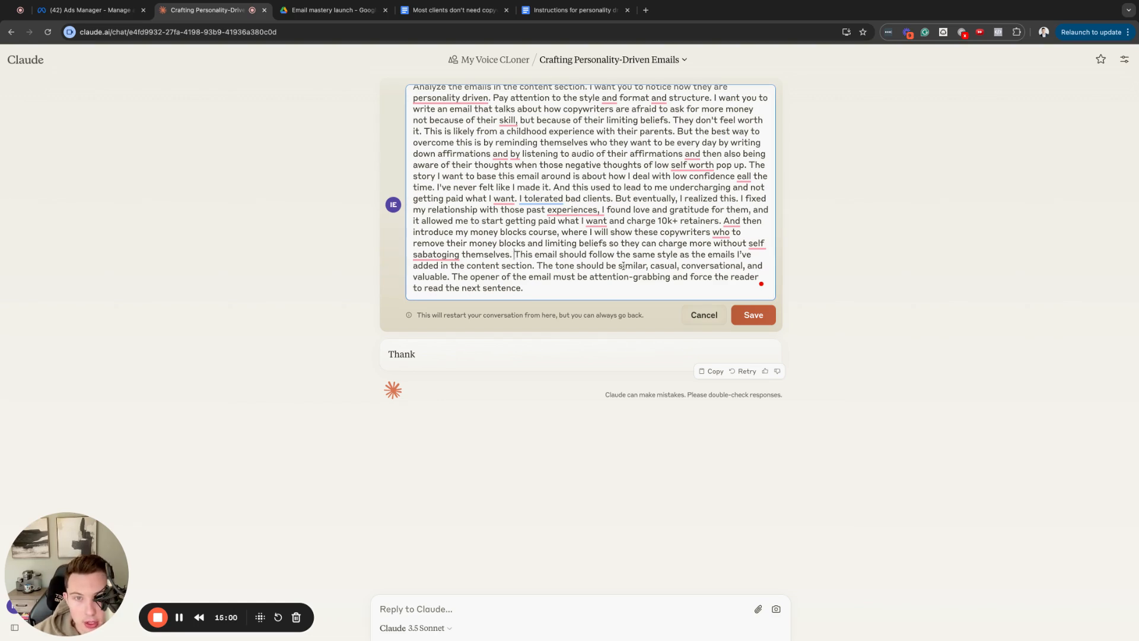
{"action": "left_click", "coordinate": [536, 289]}
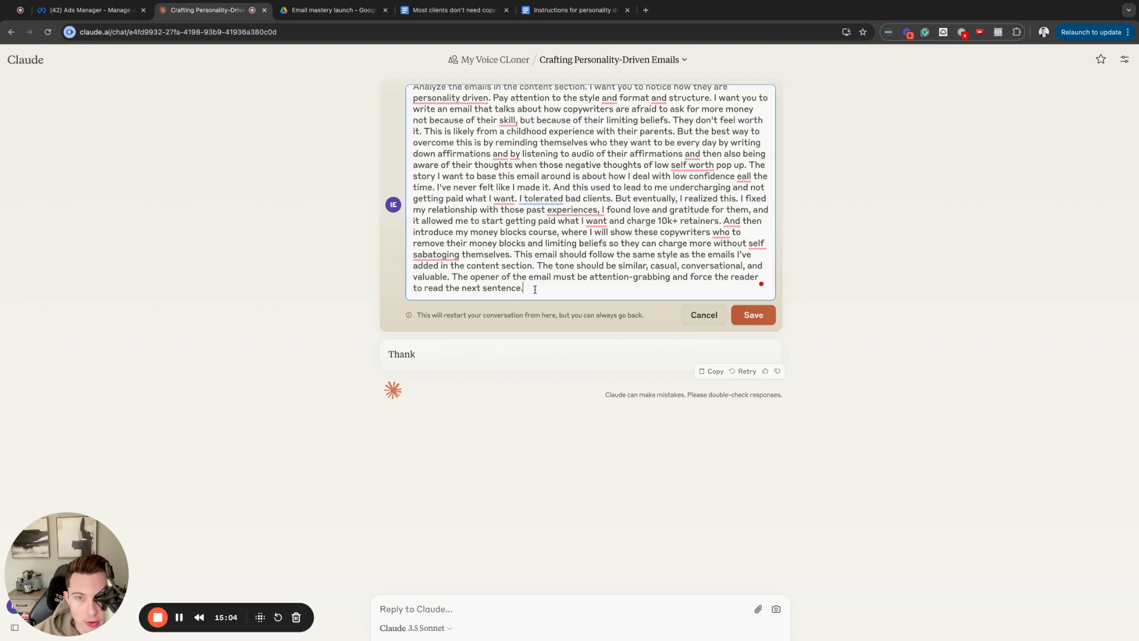
{"action": "left_click", "coordinate": [753, 315]}
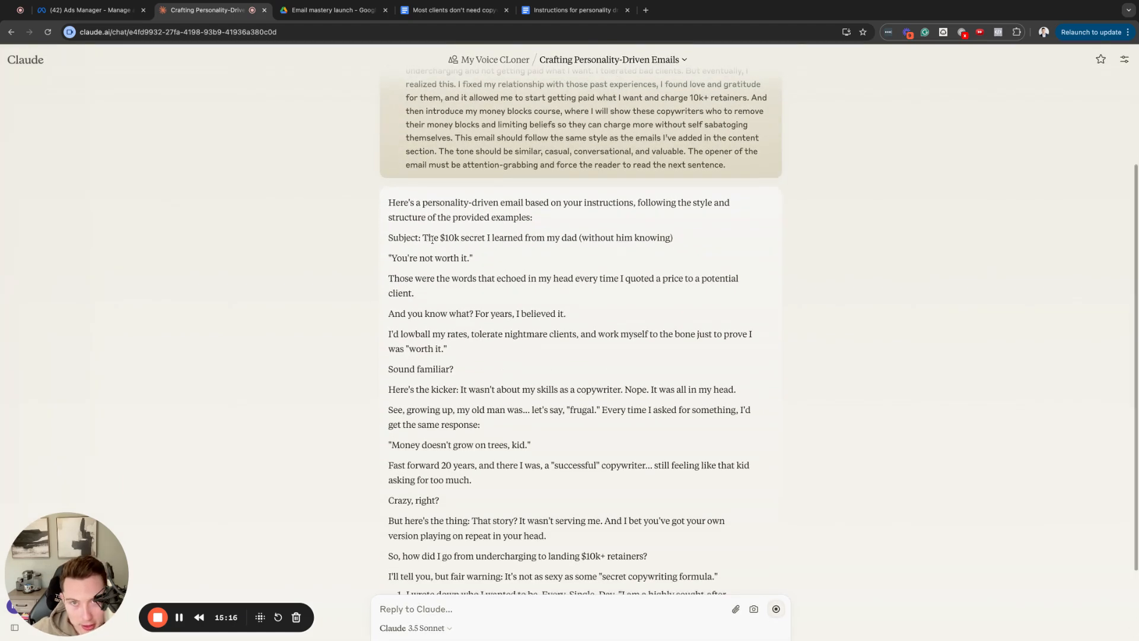
Step: Examine the generated email's subject line, including its parenthetical ending, and how it leads into the opening quote
{"action": "left_click", "coordinate": [425, 239], "text": "shift"}
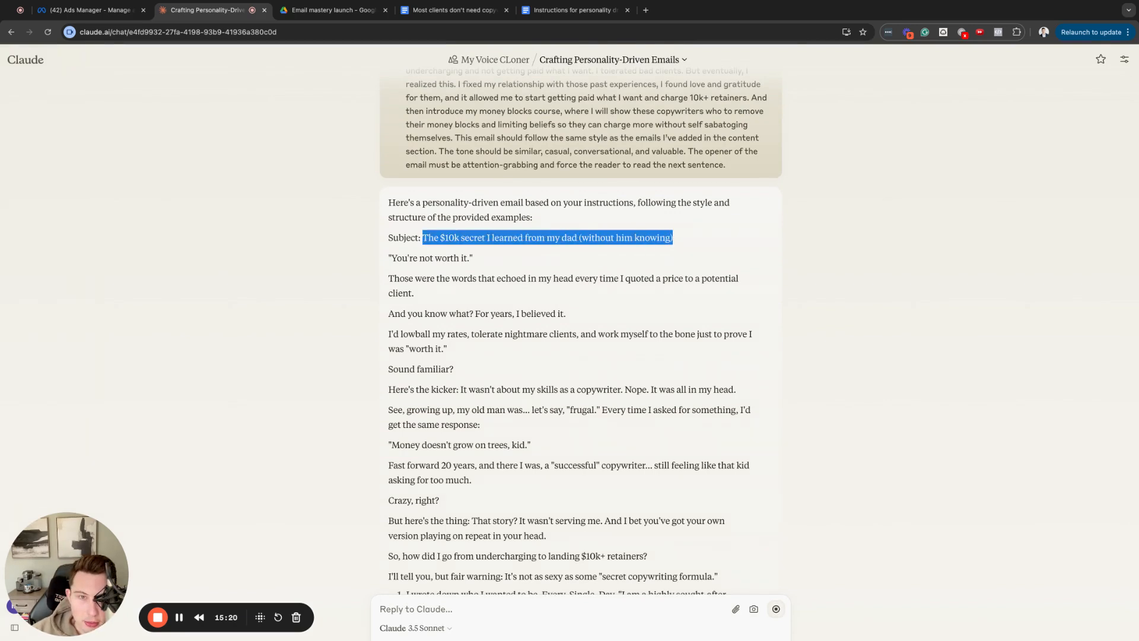
{"action": "left_click", "coordinate": [424, 238]}
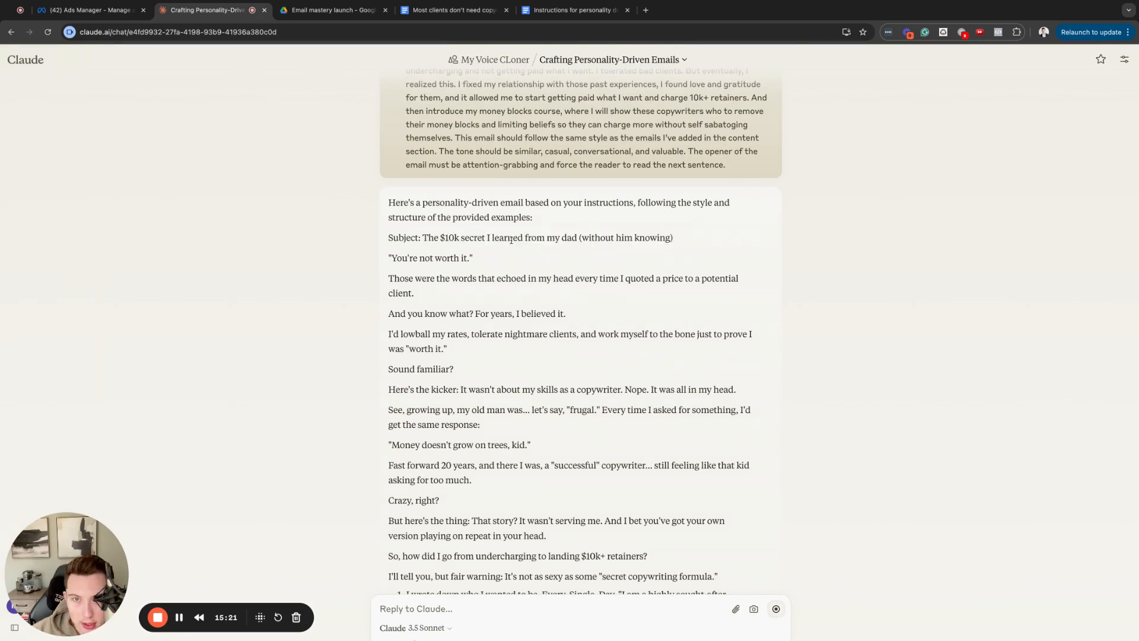
{"action": "left_click", "coordinate": [423, 238], "text": "shift"}
{"action": "left_click", "coordinate": [423, 238]}
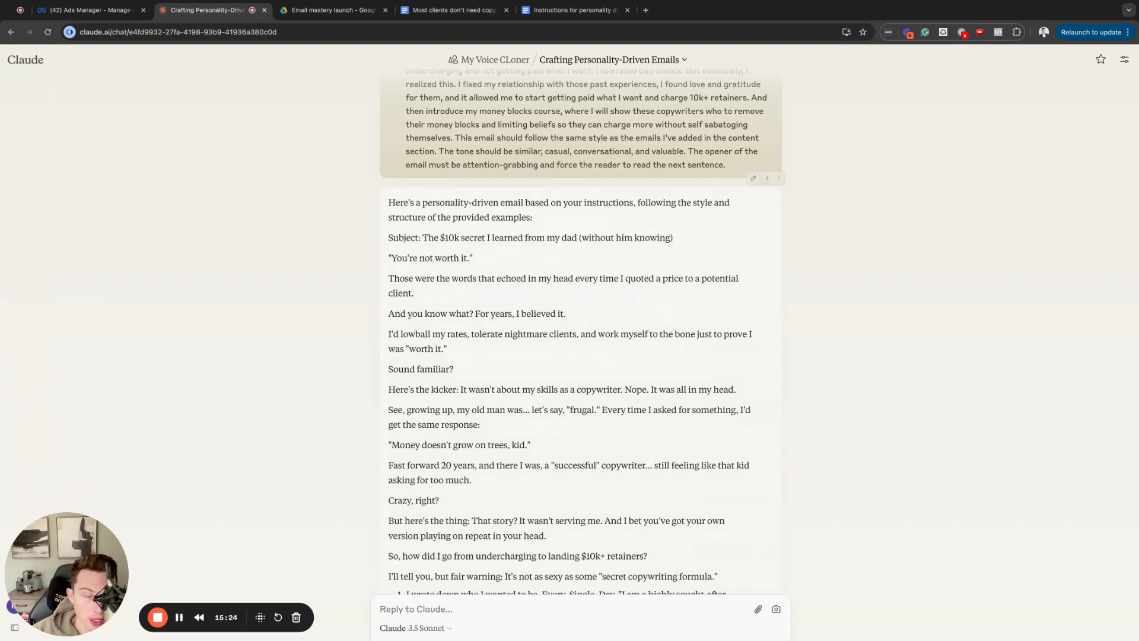
{"action": "left_click_drag", "start_coordinate": [583, 238], "coordinate": [579, 238]}
{"action": "mouse_move", "coordinate": [424, 239]}
{"action": "left_mouse_down"}
{"action": "mouse_move", "coordinate": [677, 240]}
{"action": "mouse_move", "coordinate": [422, 238]}
{"action": "left_mouse_up"}
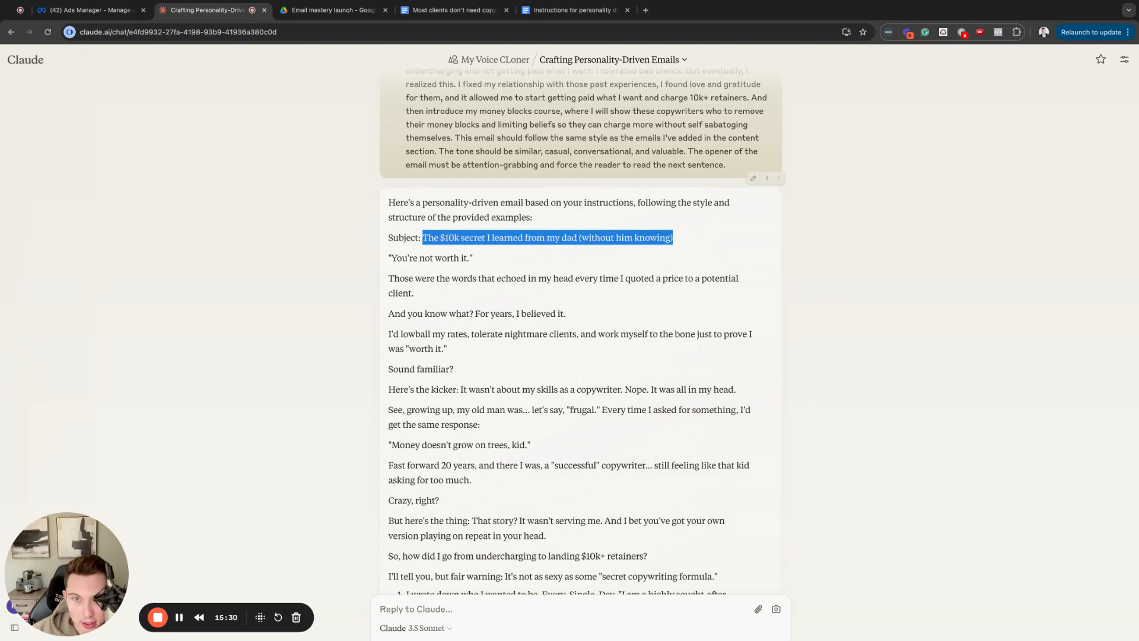
{"action": "left_click", "coordinate": [593, 240]}
{"action": "left_click", "coordinate": [581, 239], "text": "shift"}
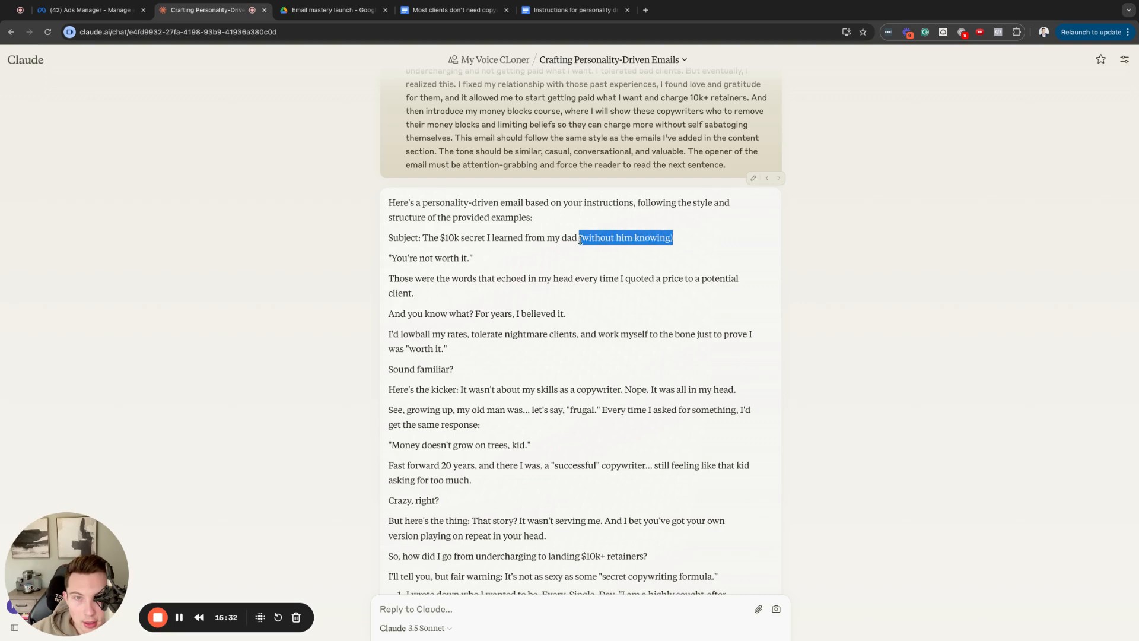
{"action": "left_click", "coordinate": [673, 239]}
{"action": "left_click", "coordinate": [389, 218], "text": "shift"}
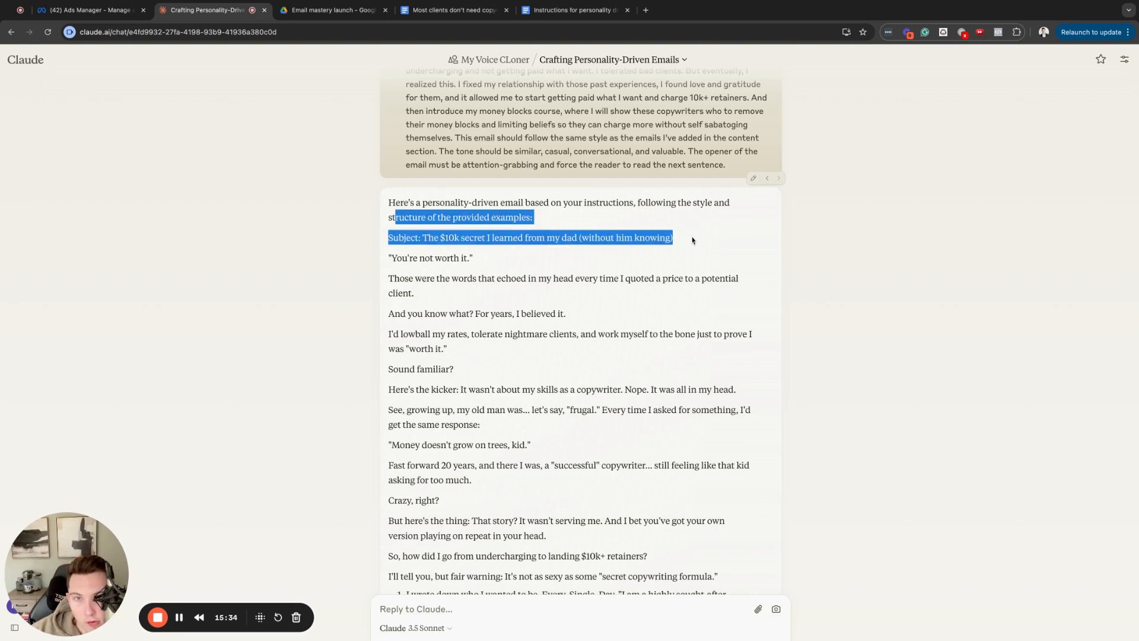
{"action": "left_click", "coordinate": [423, 239]}
{"action": "left_click", "coordinate": [692, 240], "text": "shift"}
{"action": "left_click_drag", "start_coordinate": [673, 239], "coordinate": [423, 239]}
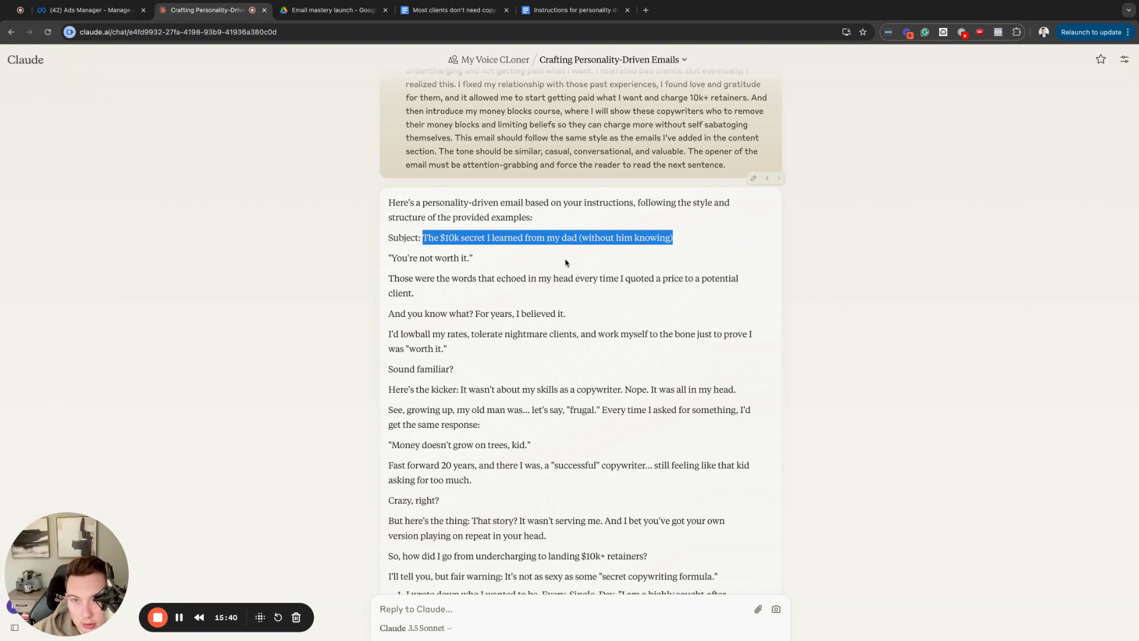
{"action": "left_click_drag", "start_coordinate": [486, 264], "coordinate": [521, 253]}
{"action": "left_click", "coordinate": [424, 237]}
{"action": "left_click", "coordinate": [466, 261]}
{"action": "left_click", "coordinate": [477, 257]}
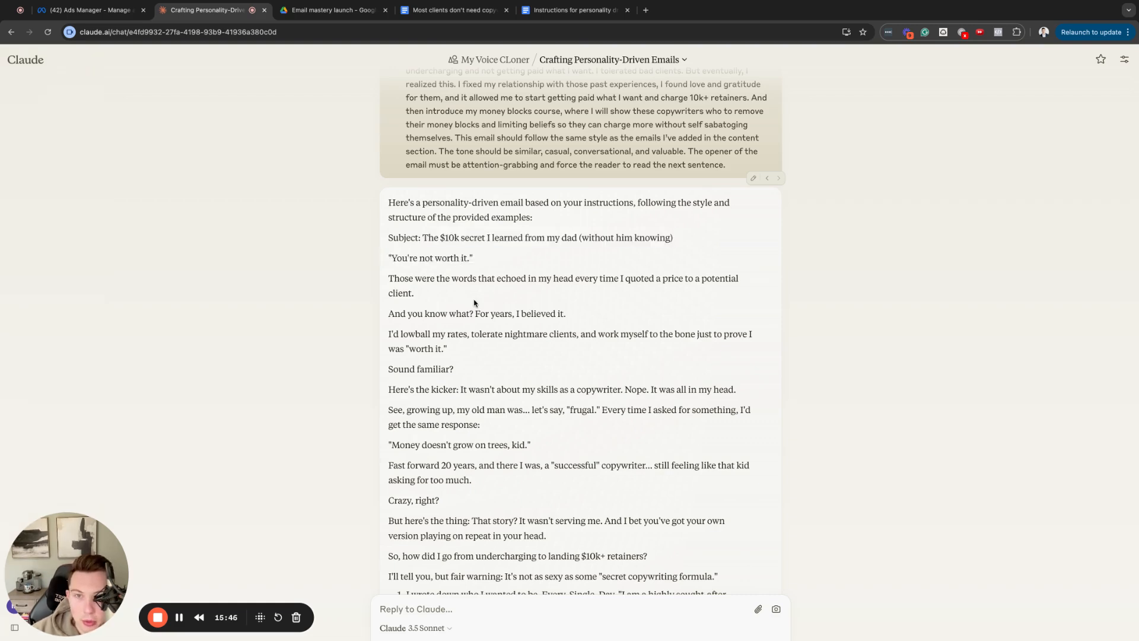
Step: Read the email's opening lines through the "Here's the kicker" sentence, checking the hook and conversational phrasing
{"action": "scroll", "coordinate": [476, 305], "scroll_direction": "down", "scroll_amount": 1}
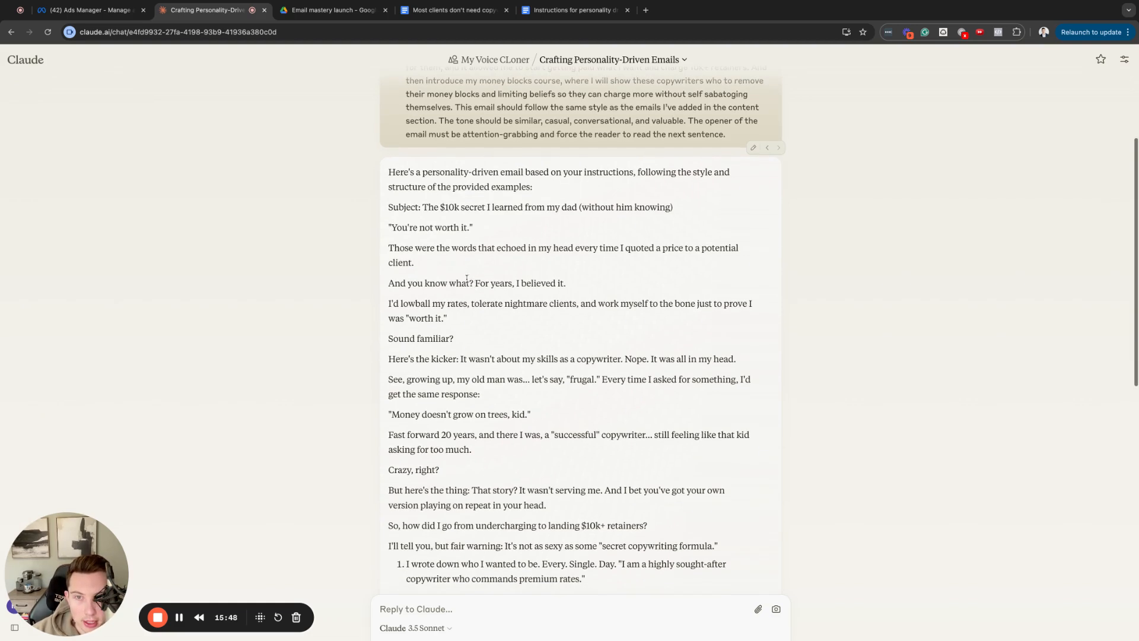
{"action": "left_click_drag", "start_coordinate": [389, 226], "coordinate": [418, 266]}
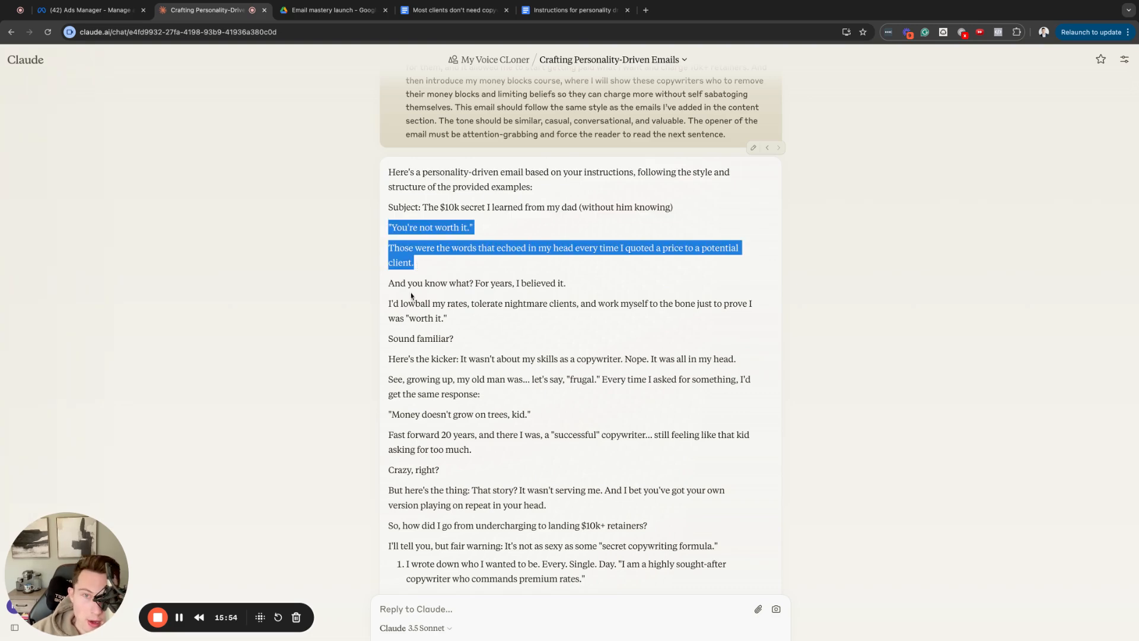
{"action": "scroll", "coordinate": [507, 292], "scroll_direction": "down", "scroll_amount": 2}
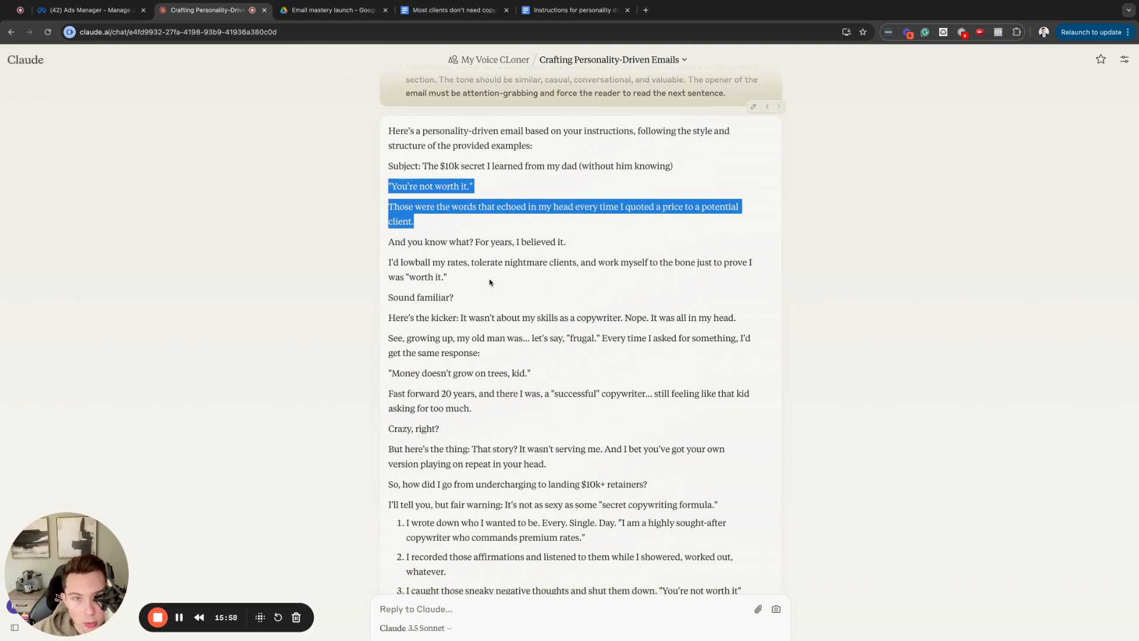
{"action": "scroll", "coordinate": [488, 282], "scroll_direction": "down", "scroll_amount": 3}
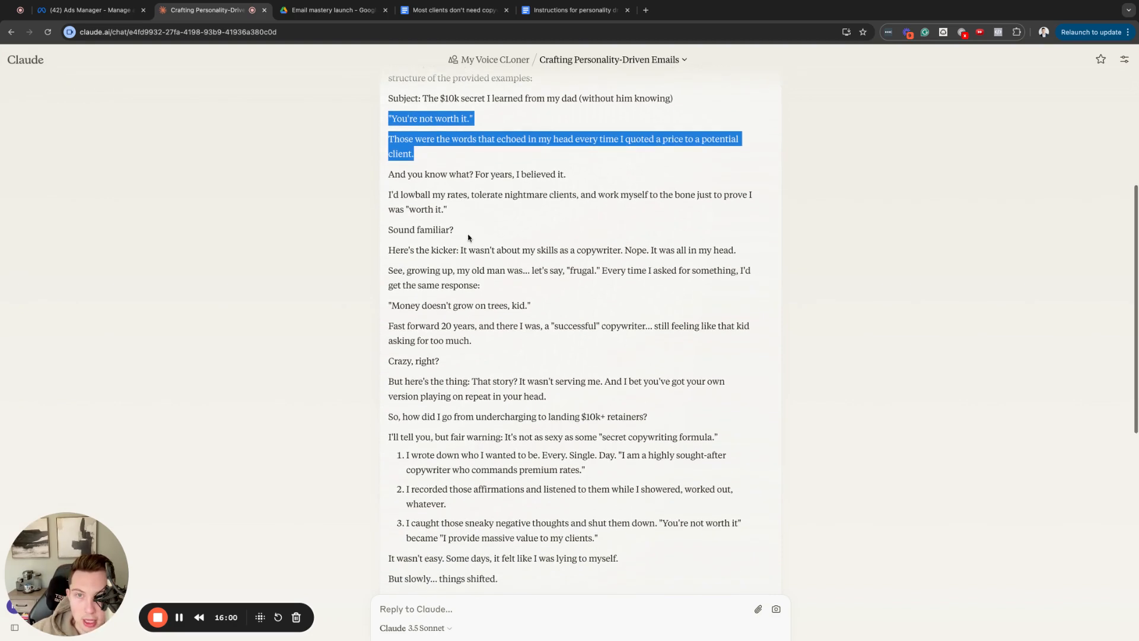
{"action": "left_click_drag", "start_coordinate": [388, 250], "coordinate": [460, 252]}
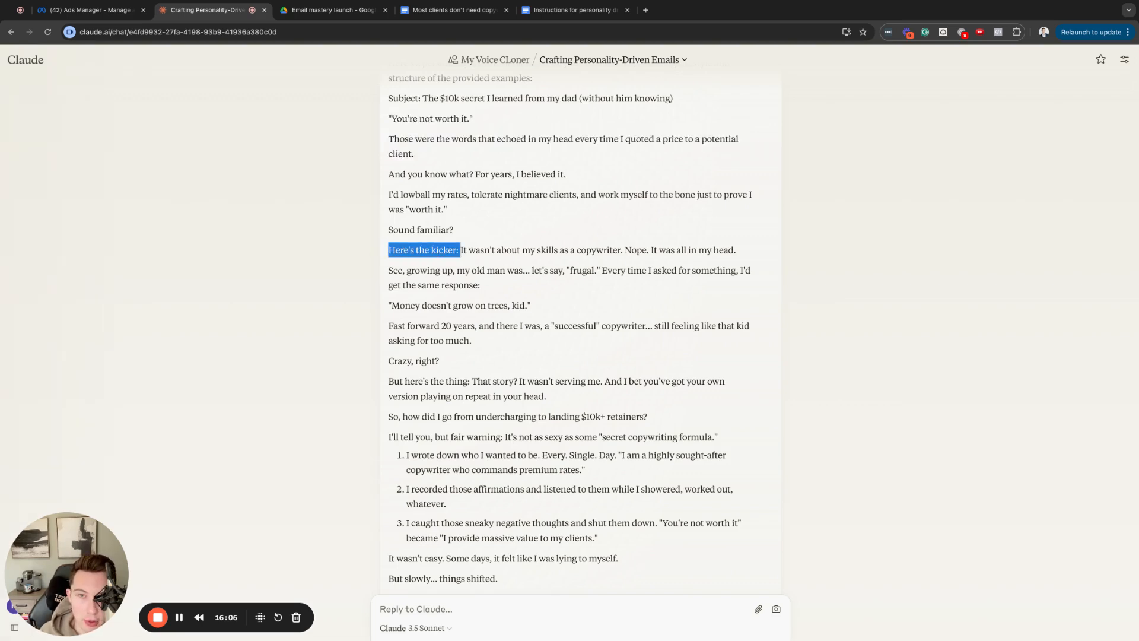
{"action": "double_click", "coordinate": [444, 251]}
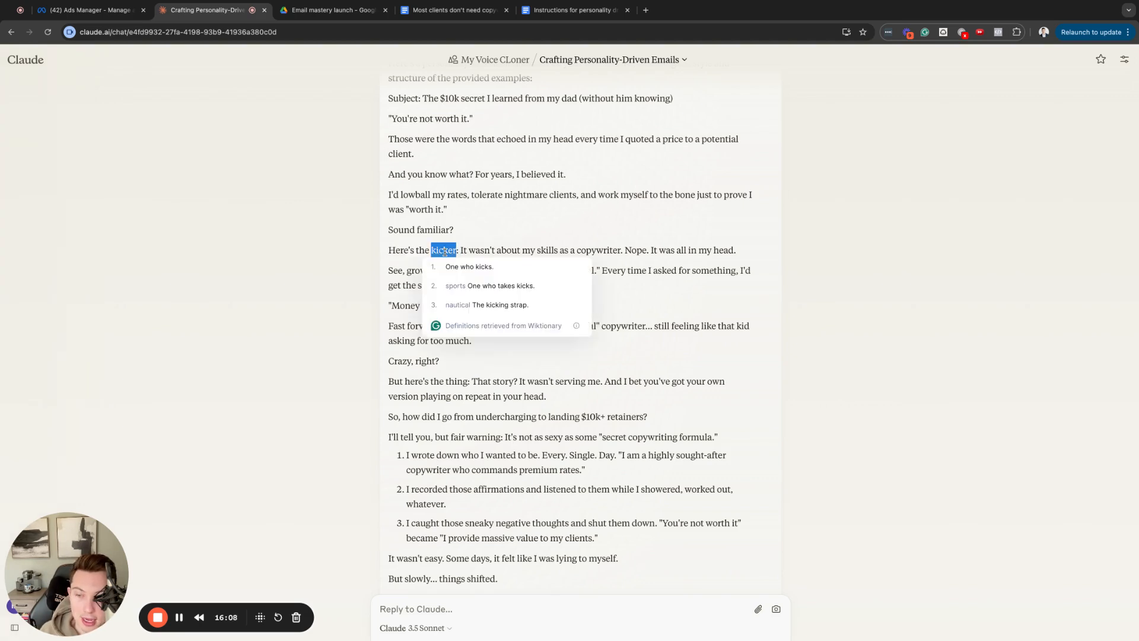
{"action": "left_click", "coordinate": [444, 251]}
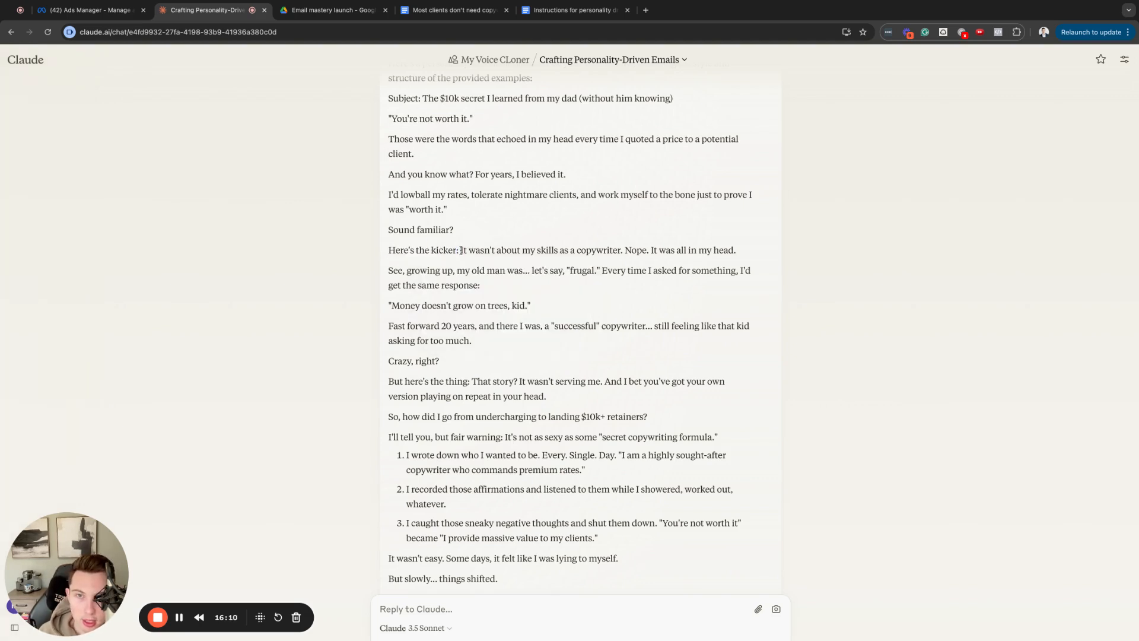
{"action": "left_click_drag", "start_coordinate": [460, 252], "coordinate": [386, 252]}
{"action": "left_click", "coordinate": [441, 255]}
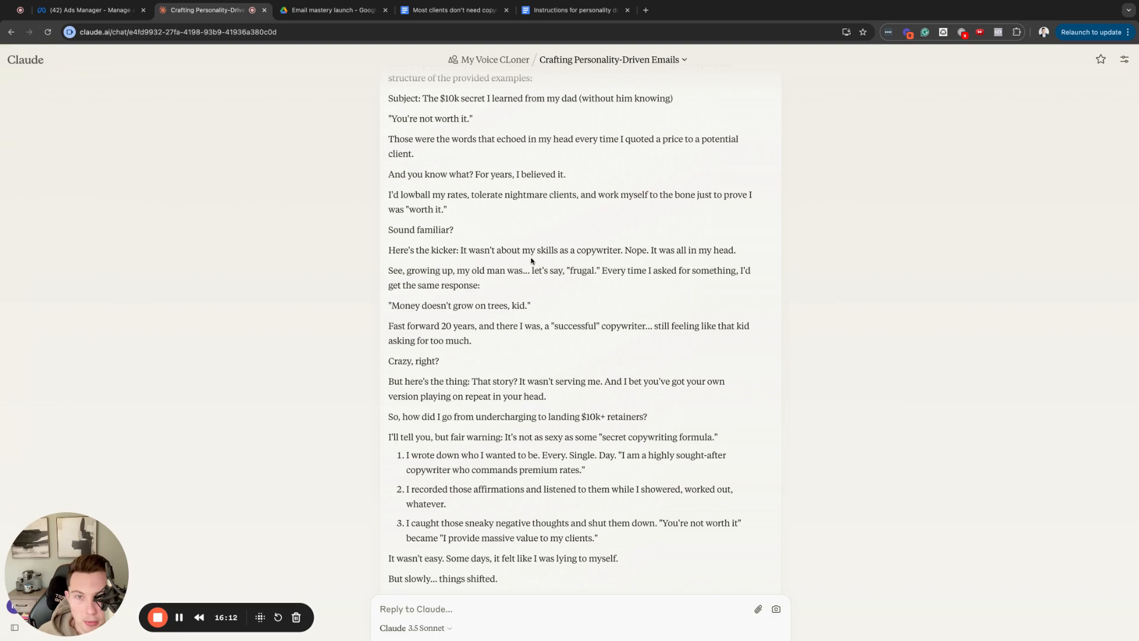
{"action": "left_click_drag", "start_coordinate": [734, 251], "coordinate": [692, 249]}
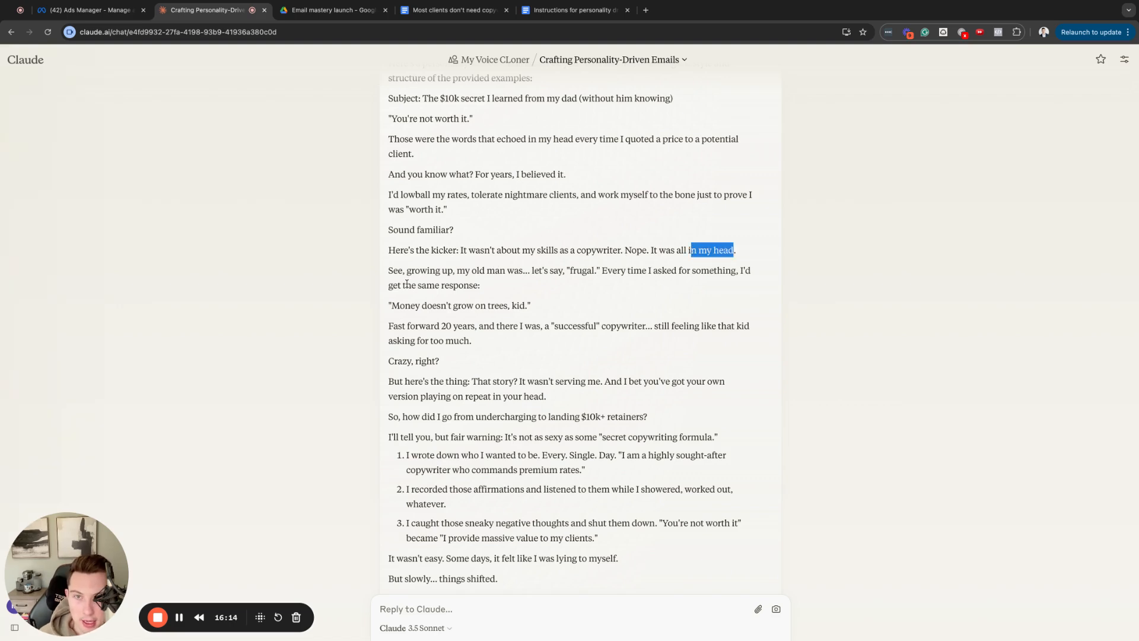
Step: Read the childhood story about the frugal father and its fast-forward to the copywriter's adult life
{"action": "left_click_drag", "start_coordinate": [495, 270], "coordinate": [494, 290]}
{"action": "left_click", "coordinate": [503, 278]}
{"action": "scroll", "coordinate": [513, 283], "scroll_direction": "down", "scroll_amount": 2}
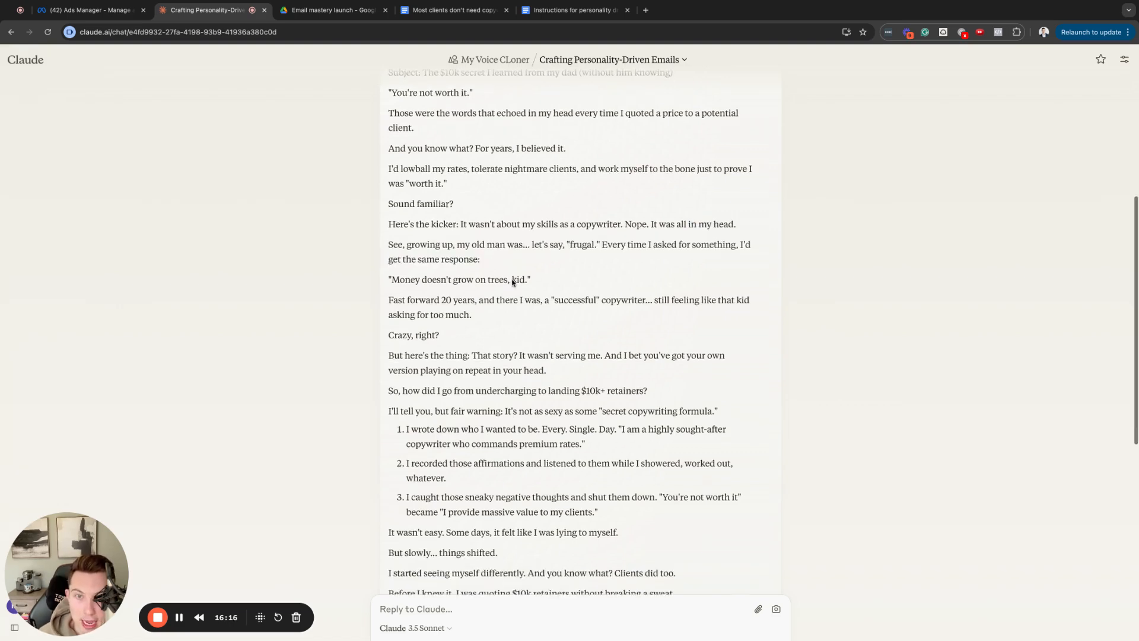
{"action": "scroll", "coordinate": [513, 282], "scroll_direction": "down", "scroll_amount": 2}
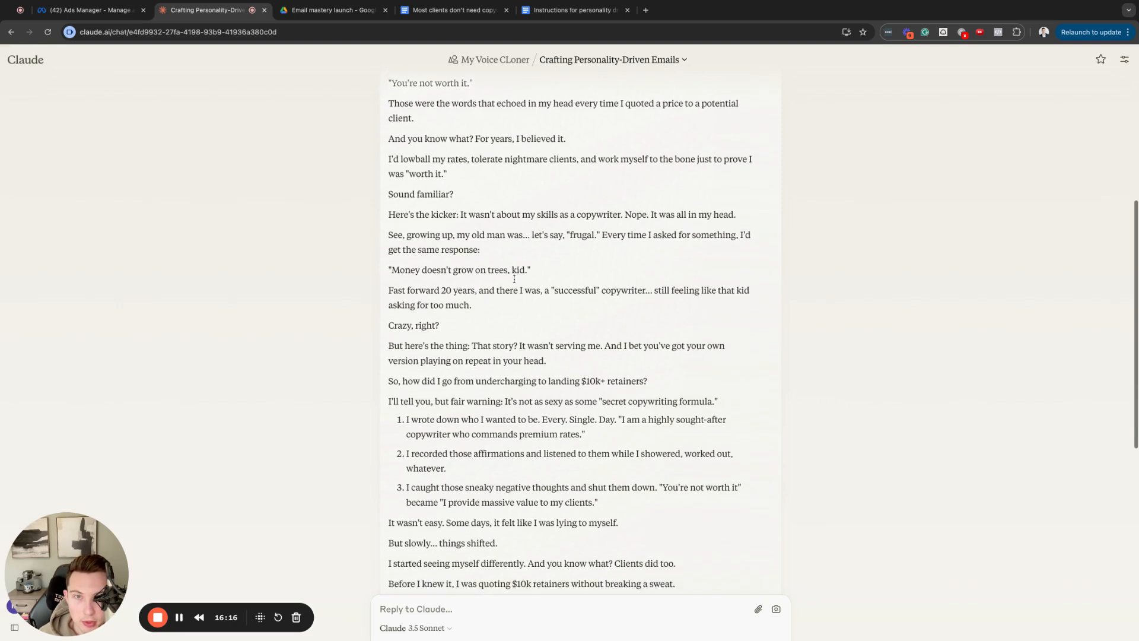
{"action": "left_click_drag", "start_coordinate": [515, 219], "coordinate": [479, 219]}
{"action": "left_click", "coordinate": [578, 221]}
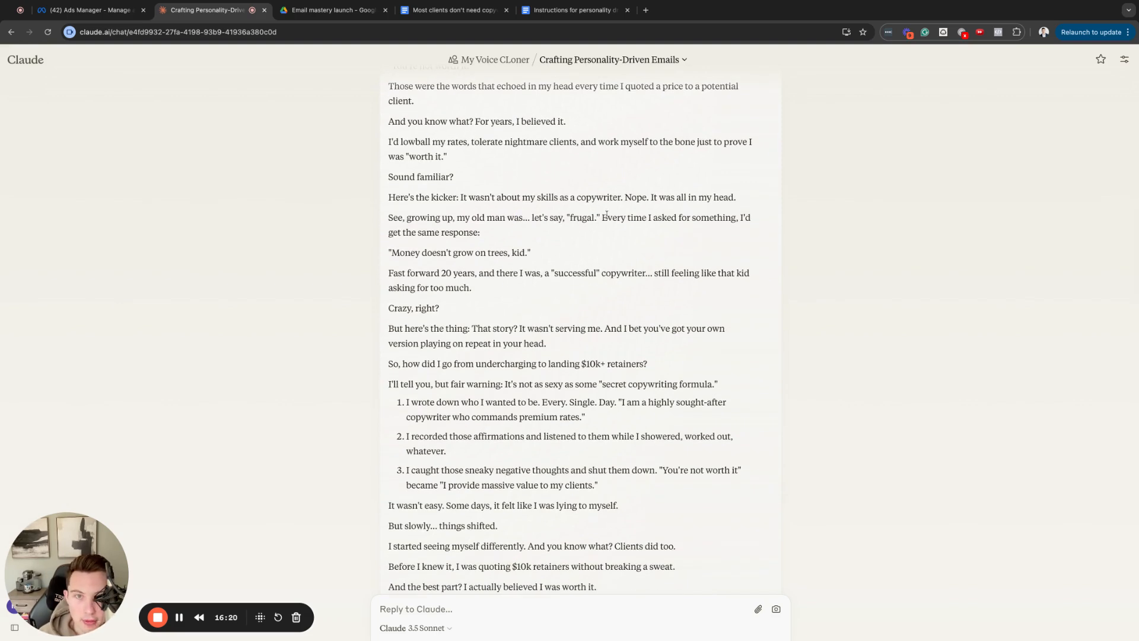
{"action": "left_click_drag", "start_coordinate": [602, 218], "coordinate": [628, 245]}
{"action": "left_click", "coordinate": [495, 246]}
{"action": "scroll", "coordinate": [437, 221], "scroll_direction": "down", "scroll_amount": 2}
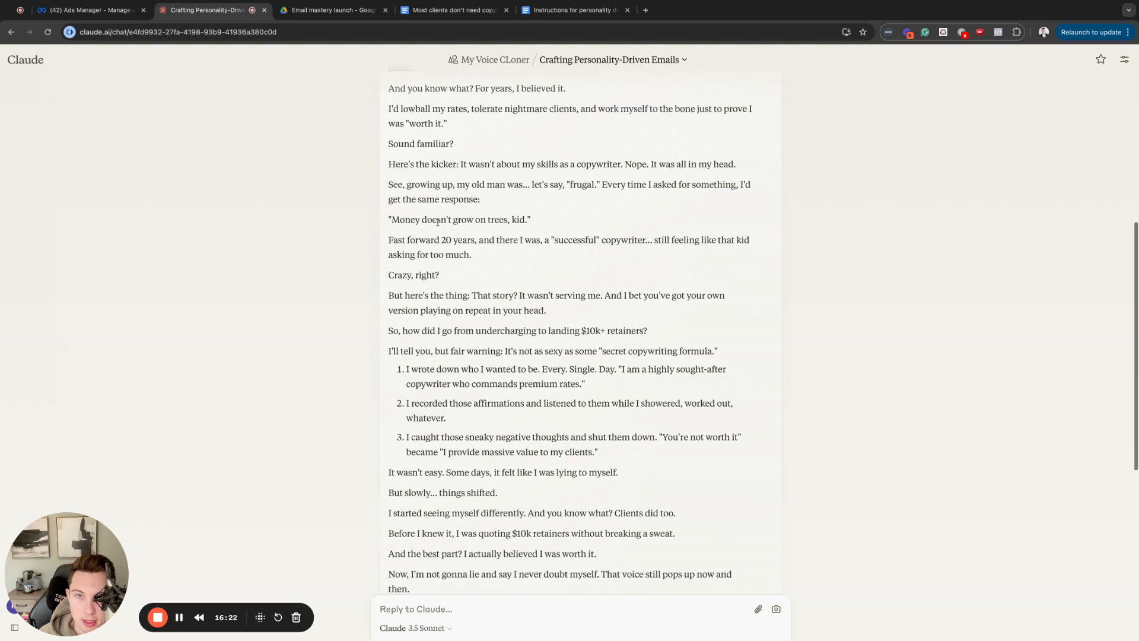
{"action": "left_click_drag", "start_coordinate": [427, 222], "coordinate": [389, 183]}
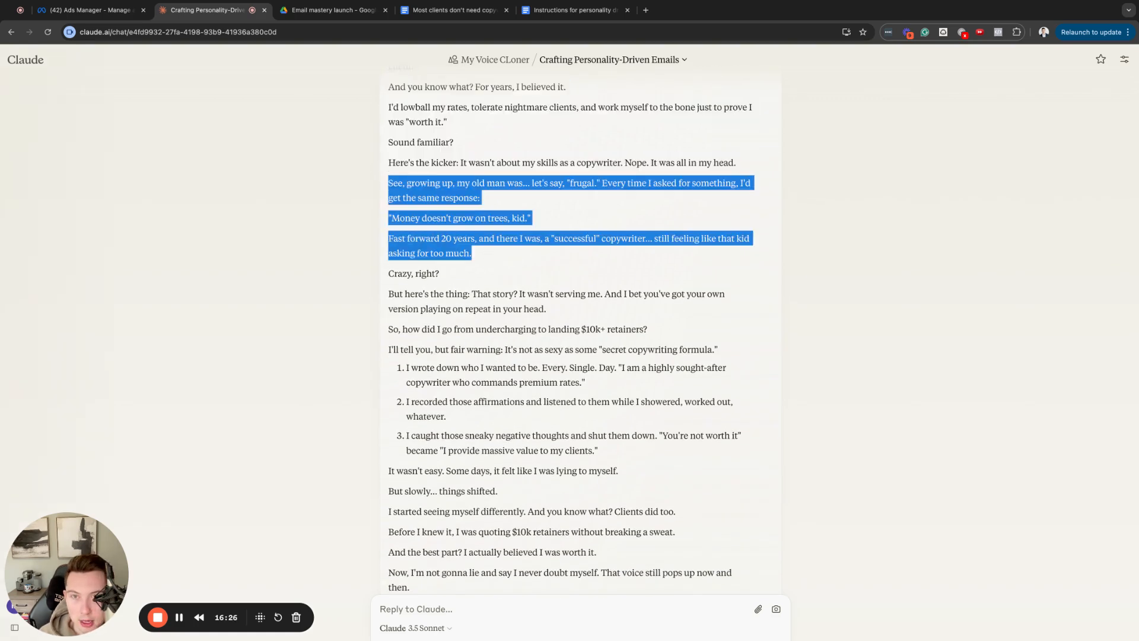
{"action": "scroll", "coordinate": [434, 253], "scroll_direction": "down", "scroll_amount": 2}
{"action": "left_click", "coordinate": [511, 223]}
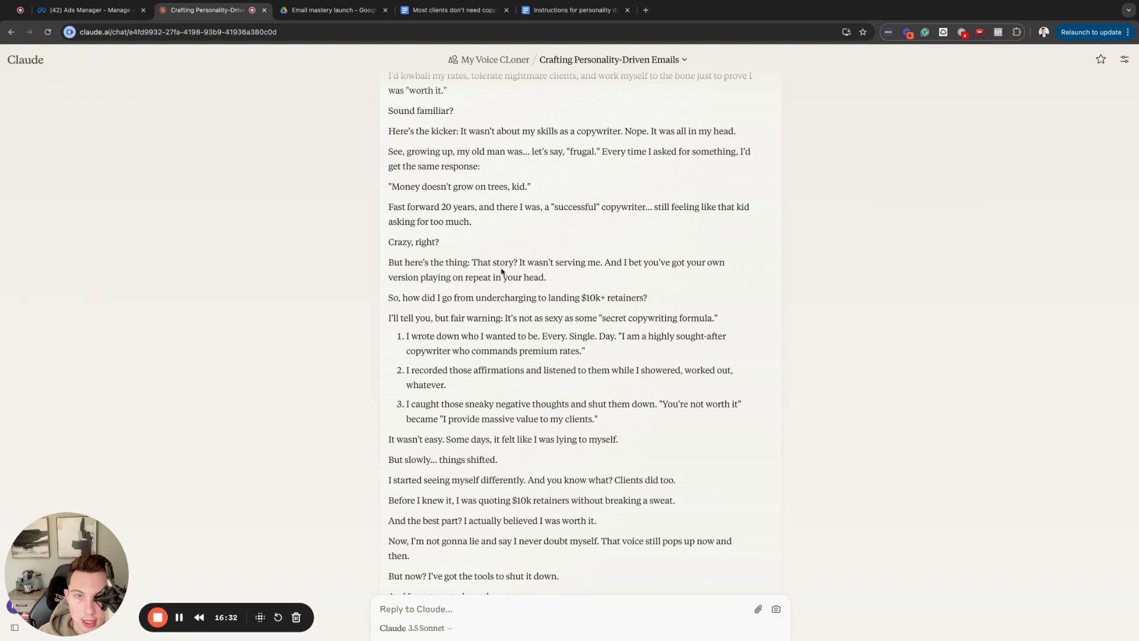
Step: Read the transition from "But here's the thing" through the $10k+ retainers question to the "secret copywriting formula" line
{"action": "scroll", "coordinate": [501, 272], "scroll_direction": "down", "scroll_amount": 1}
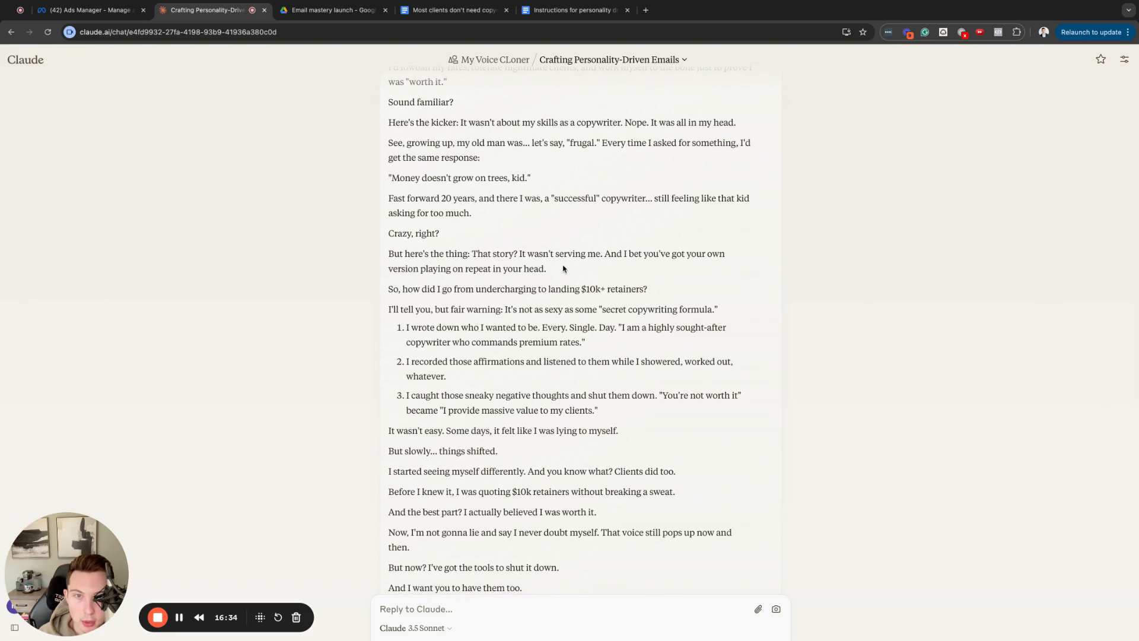
{"action": "scroll", "coordinate": [598, 267], "scroll_direction": "down", "scroll_amount": 3}
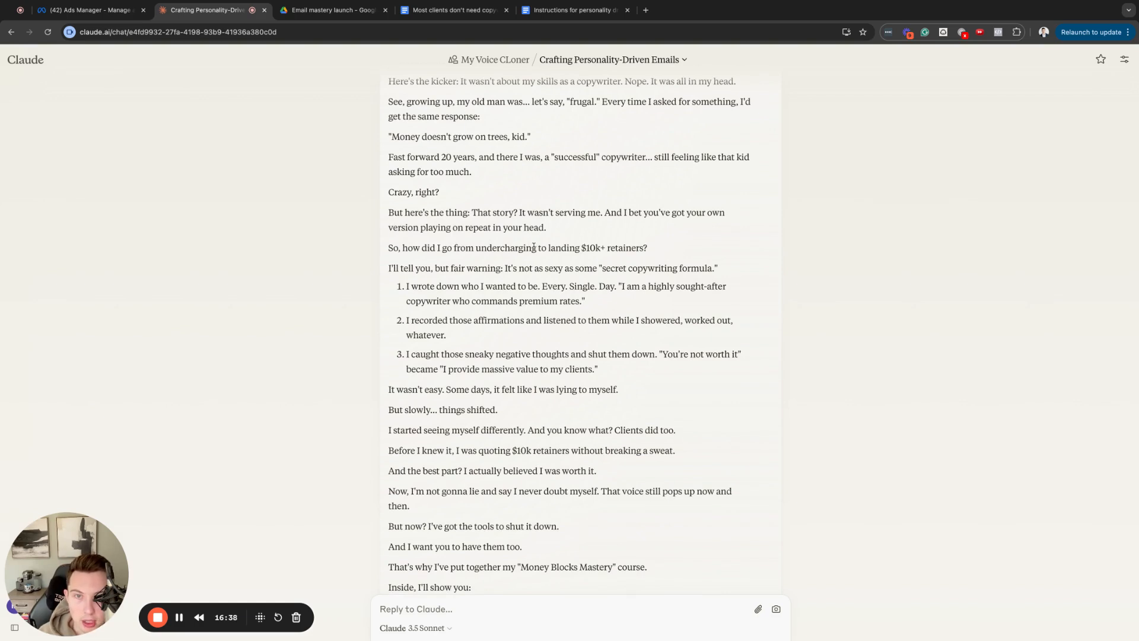
{"action": "double_click", "coordinate": [499, 248]}
{"action": "left_click_drag", "start_coordinate": [548, 248], "coordinate": [648, 249]}
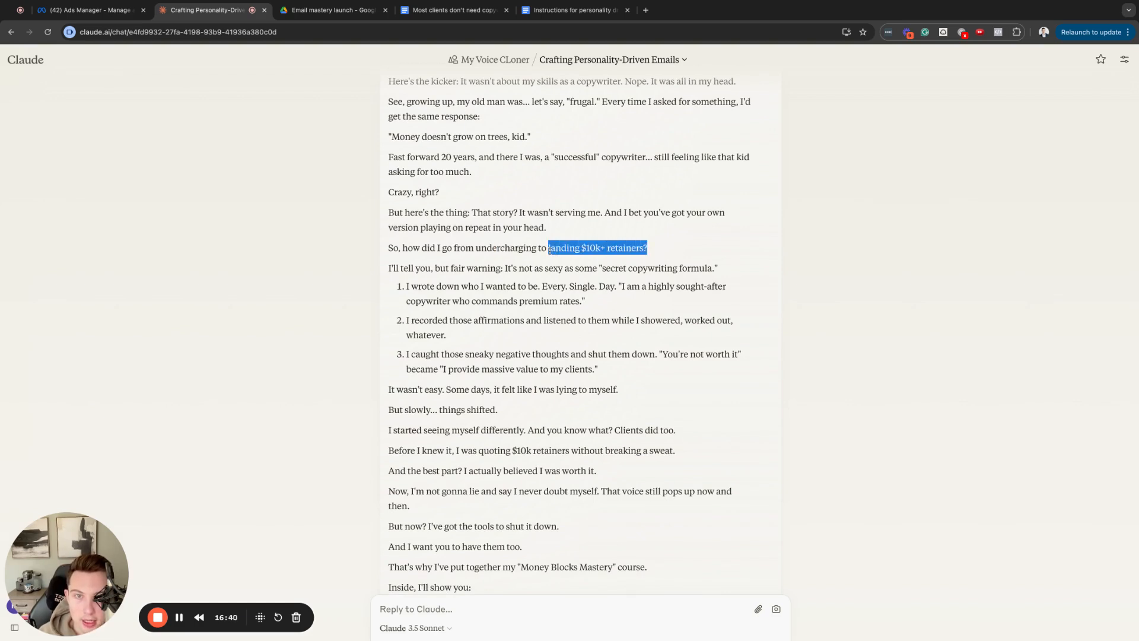
{"action": "left_click", "coordinate": [657, 254]}
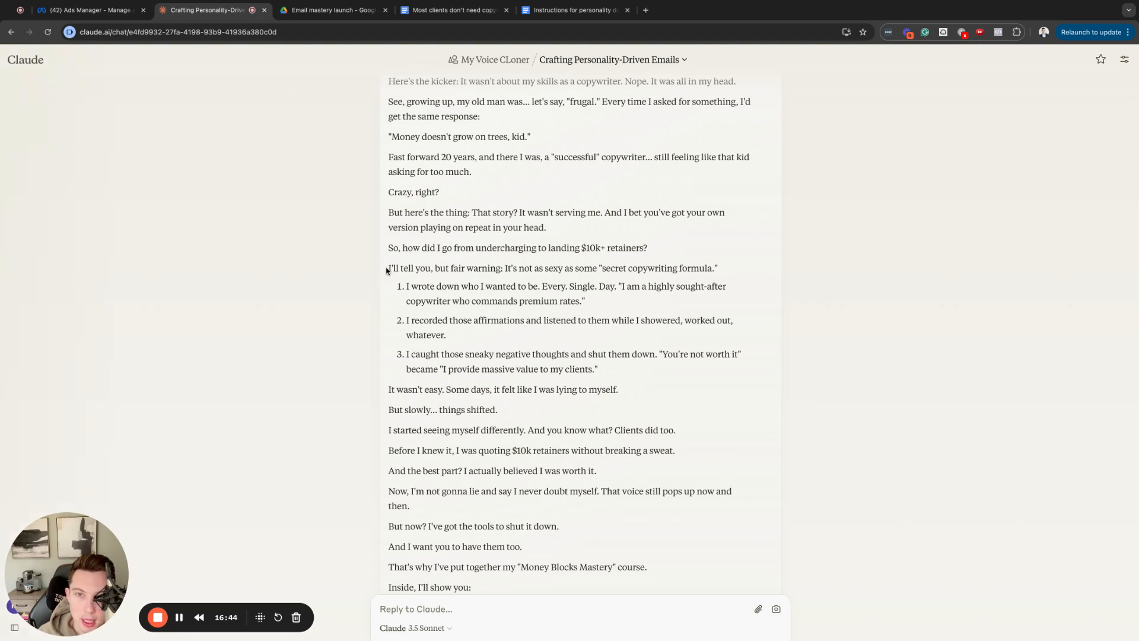
{"action": "left_click_drag", "start_coordinate": [388, 268], "coordinate": [719, 268]}
{"action": "left_click", "coordinate": [581, 268]}
{"action": "left_click_drag", "start_coordinate": [578, 269], "coordinate": [719, 268]}
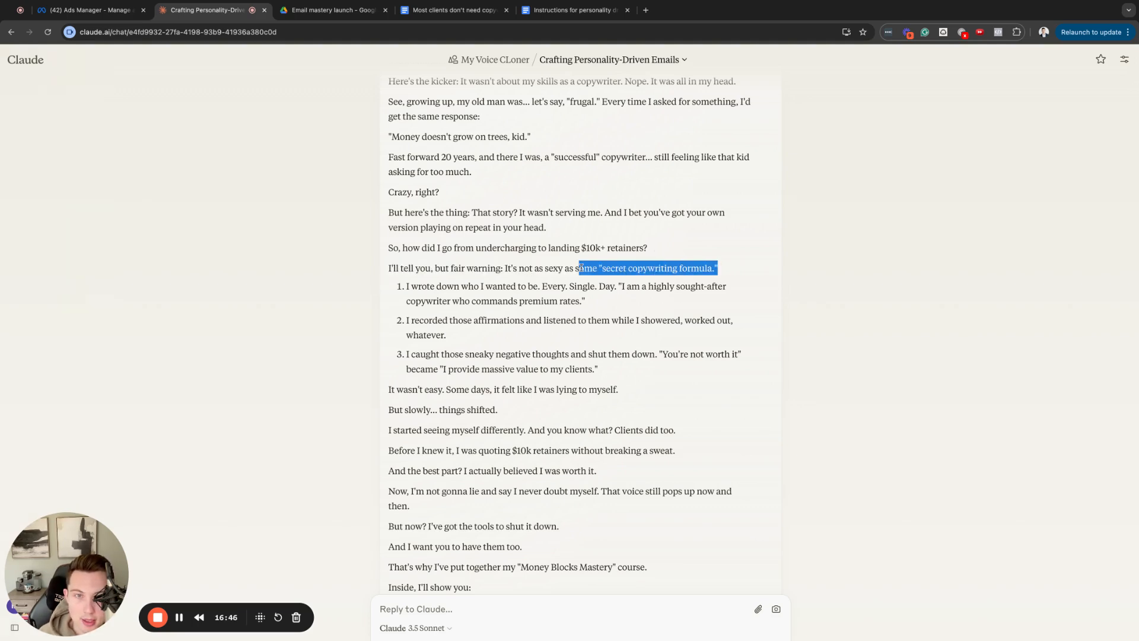
Step: Review the email's three numbered steps on writing affirmations, listening to recordings and catching negative thoughts
{"action": "scroll", "coordinate": [593, 267], "scroll_direction": "down", "scroll_amount": 2}
{"action": "left_click", "coordinate": [460, 229]}
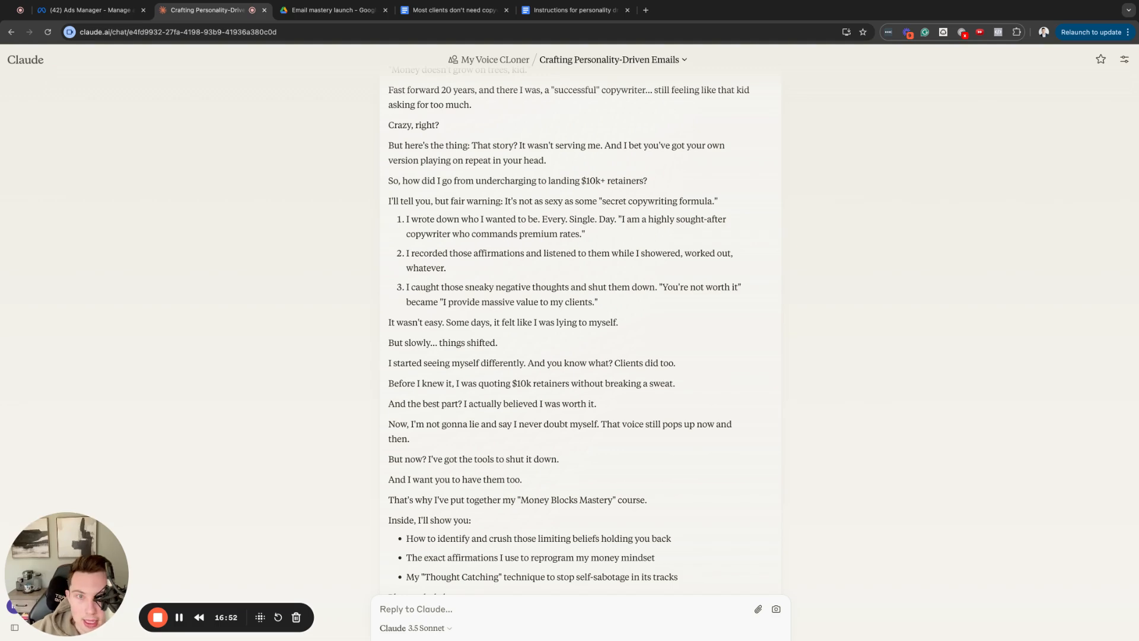
{"action": "triple_click", "coordinate": [408, 219]}
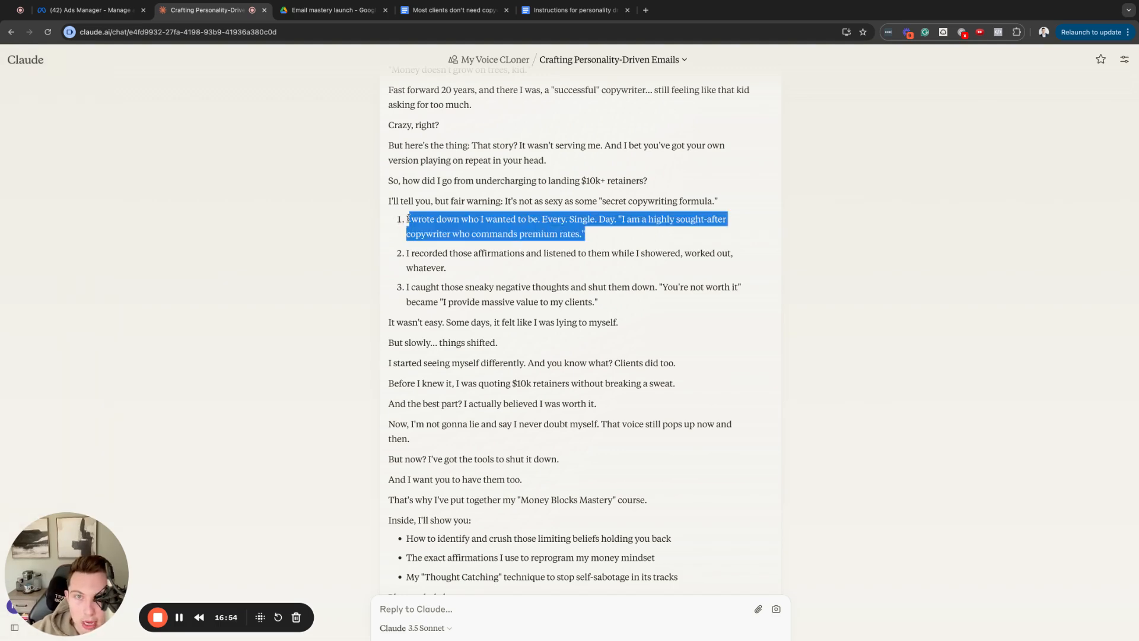
{"action": "triple_click", "coordinate": [407, 253]}
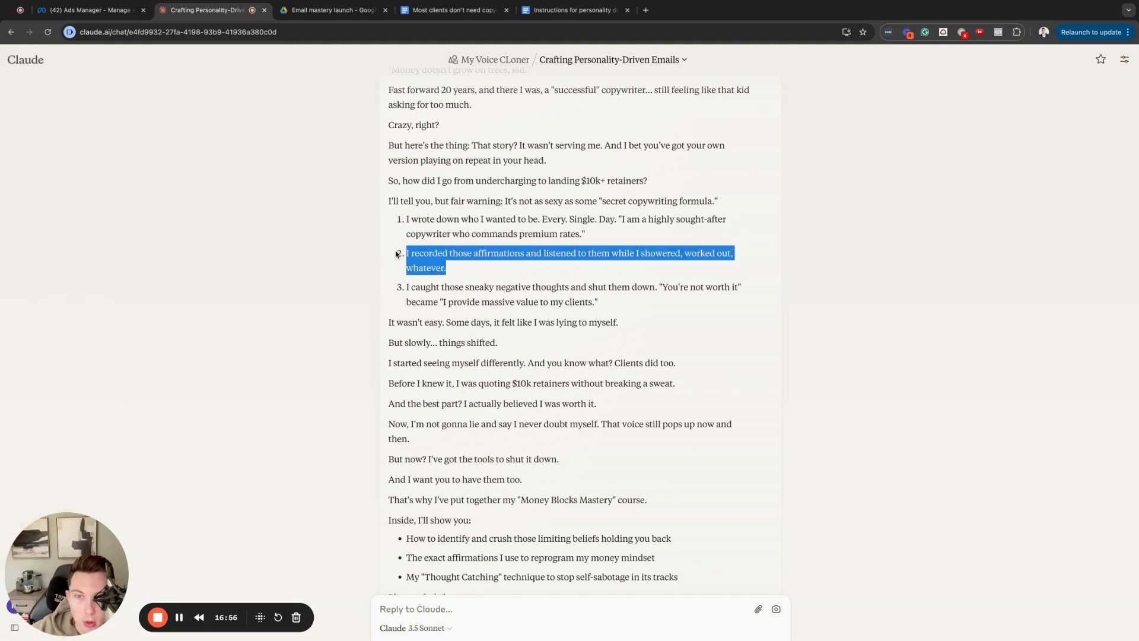
{"action": "scroll", "coordinate": [427, 267], "scroll_direction": "down", "scroll_amount": 2}
{"action": "left_click_drag", "start_coordinate": [426, 220], "coordinate": [622, 241]}
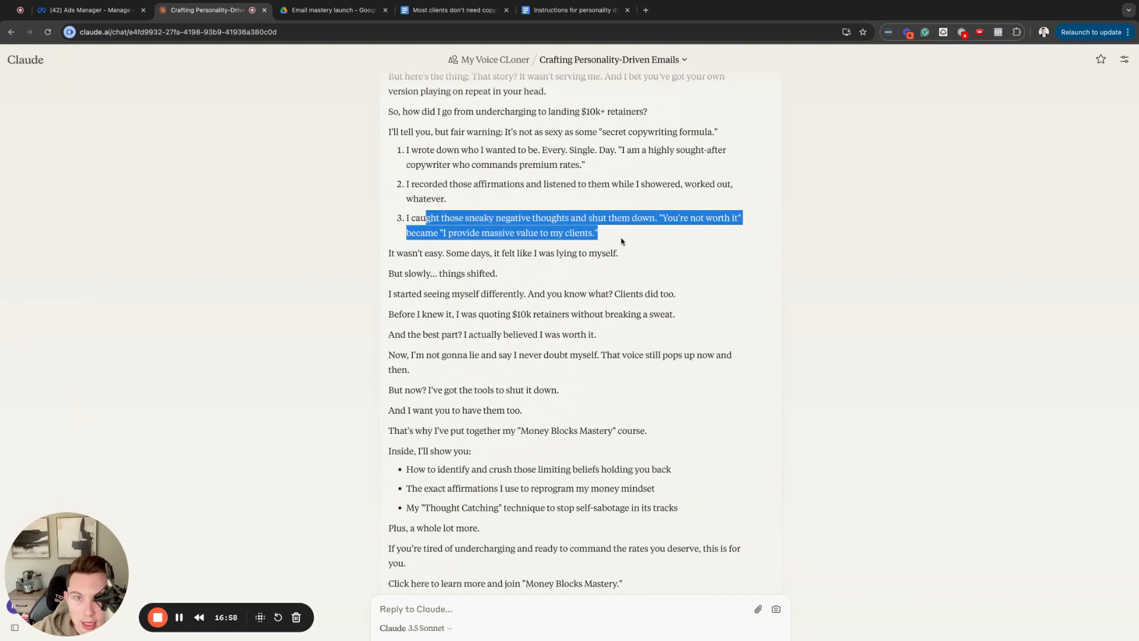
{"action": "scroll", "coordinate": [617, 249], "scroll_direction": "down", "scroll_amount": 1}
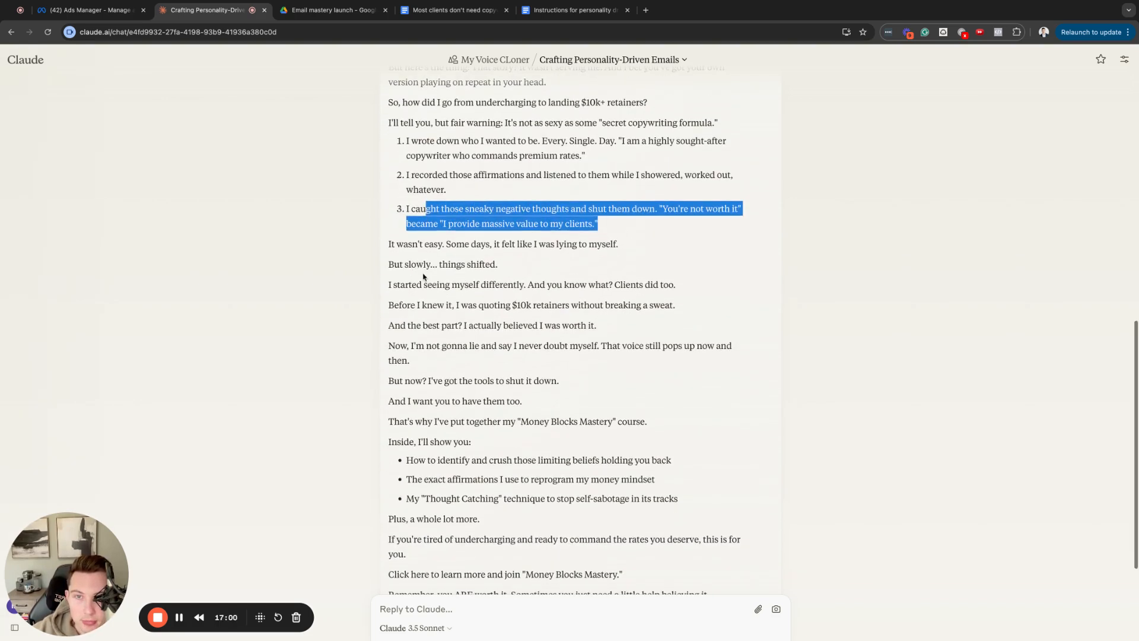
Step: Read the transformation passage from "It wasn't easy" through "I actually believed I was worth it" and the self-doubt admission
{"action": "mouse_move", "coordinate": [618, 244]}
{"action": "left_mouse_down"}
{"action": "mouse_move", "coordinate": [445, 244]}
{"action": "mouse_move", "coordinate": [597, 245]}
{"action": "left_mouse_up"}
{"action": "scroll", "coordinate": [540, 263], "scroll_direction": "down", "scroll_amount": 1}
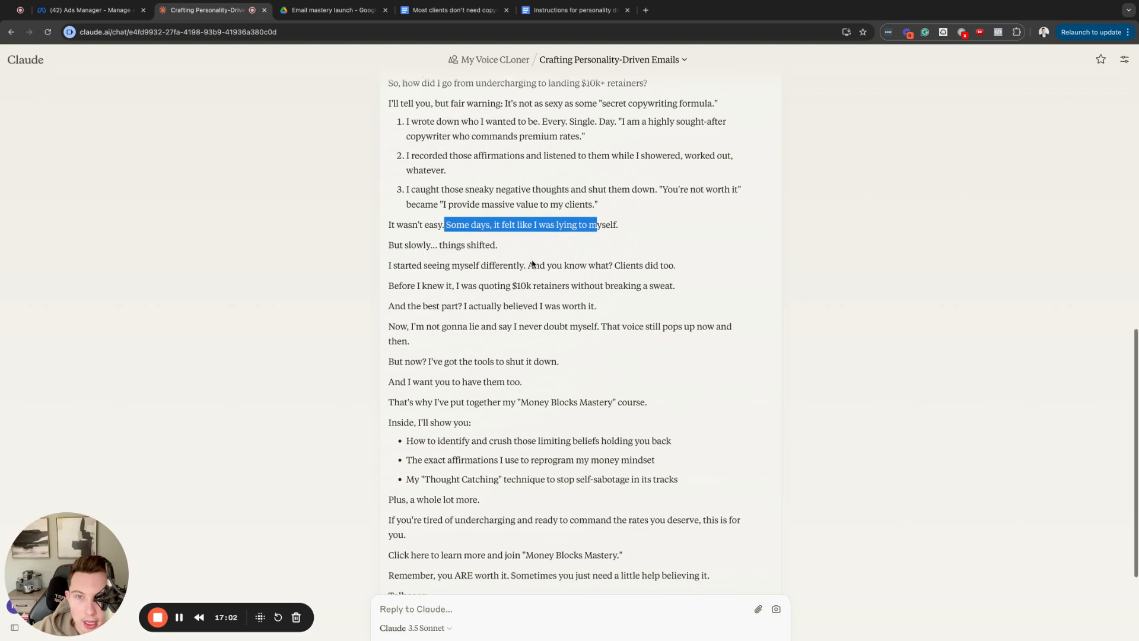
{"action": "left_click", "coordinate": [440, 231]}
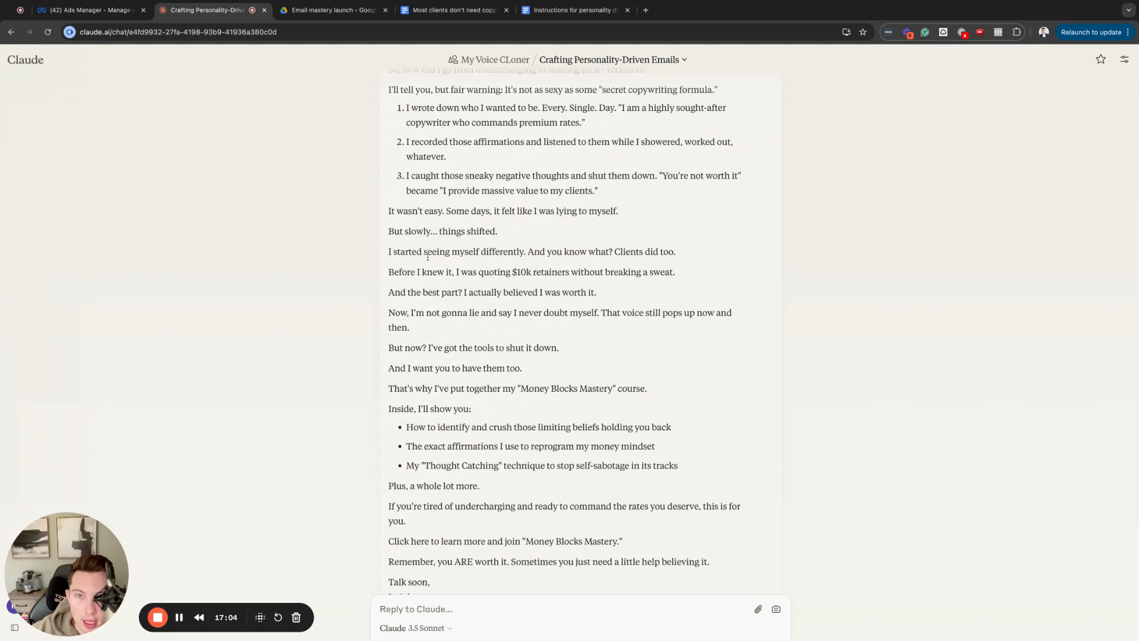
{"action": "scroll", "coordinate": [457, 255], "scroll_direction": "down", "scroll_amount": 1}
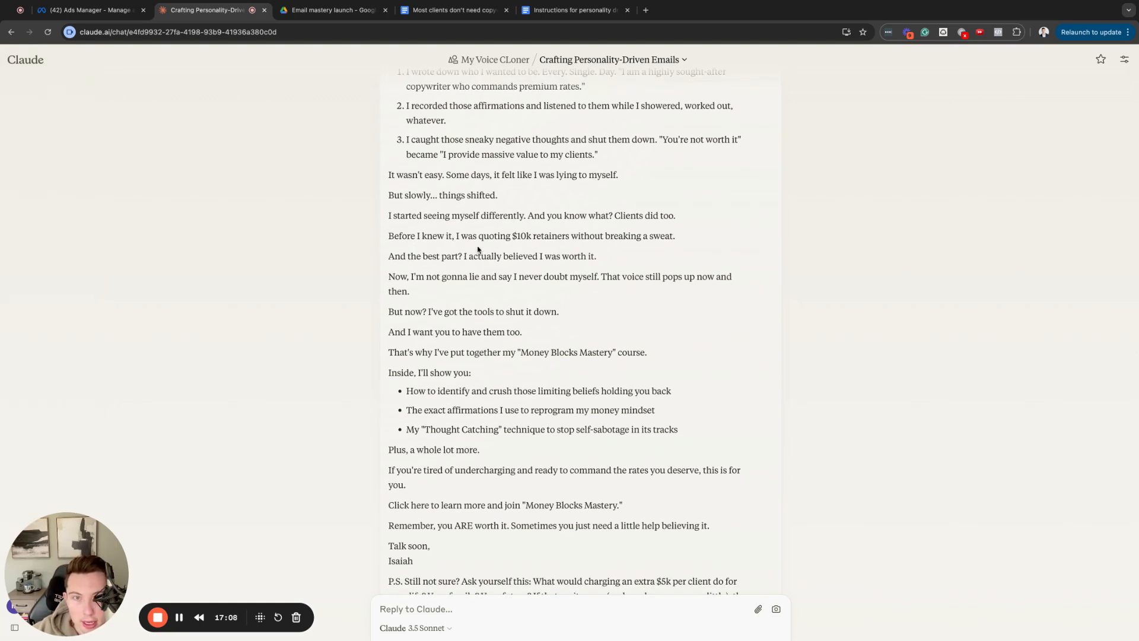
{"action": "scroll", "coordinate": [475, 248], "scroll_direction": "down", "scroll_amount": 1}
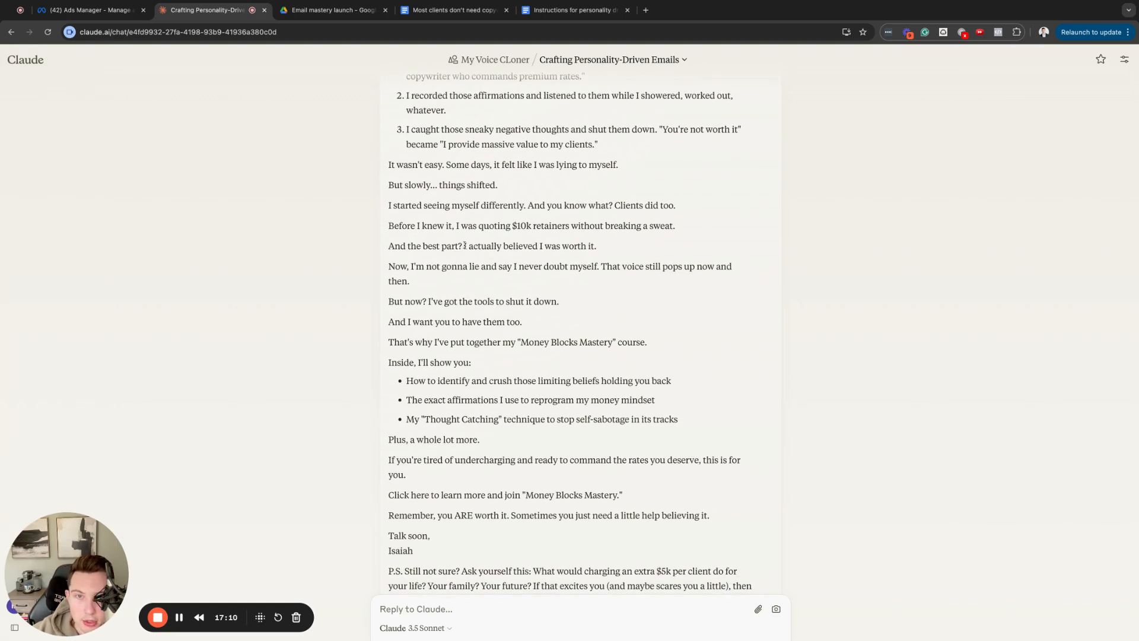
{"action": "left_click_drag", "start_coordinate": [464, 246], "coordinate": [624, 253]}
{"action": "left_click", "coordinate": [459, 278]}
{"action": "scroll", "coordinate": [459, 278], "scroll_direction": "down", "scroll_amount": 3}
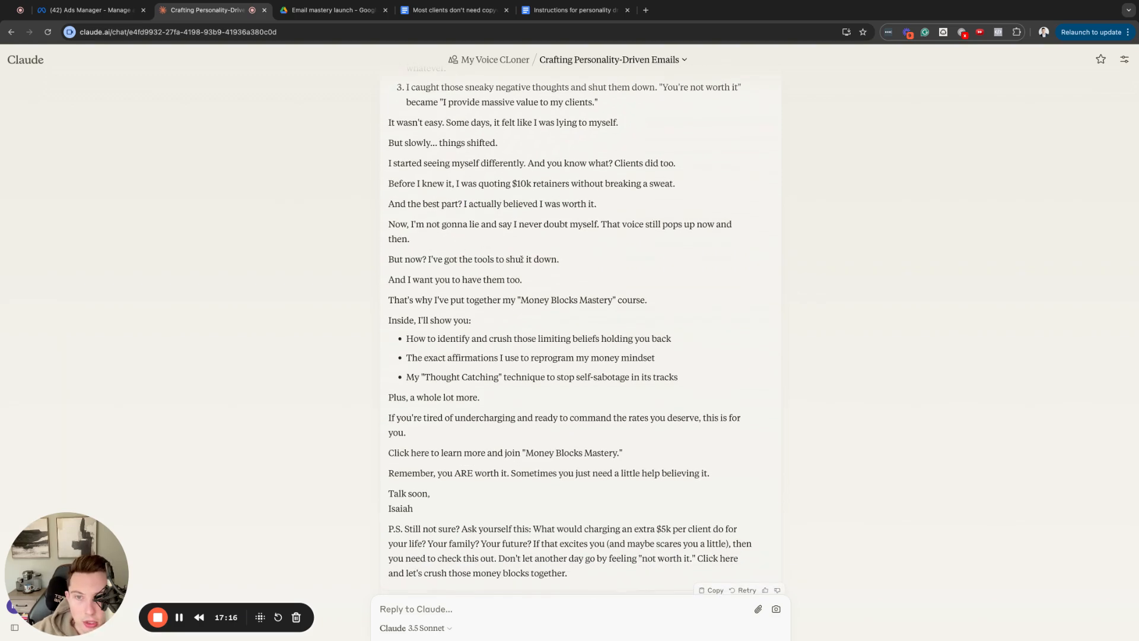
Step: Review the "Money Blocks Mastery" course pitch, its bullet points, the call to action and the closing reminder
{"action": "scroll", "coordinate": [490, 280], "scroll_direction": "down", "scroll_amount": 2}
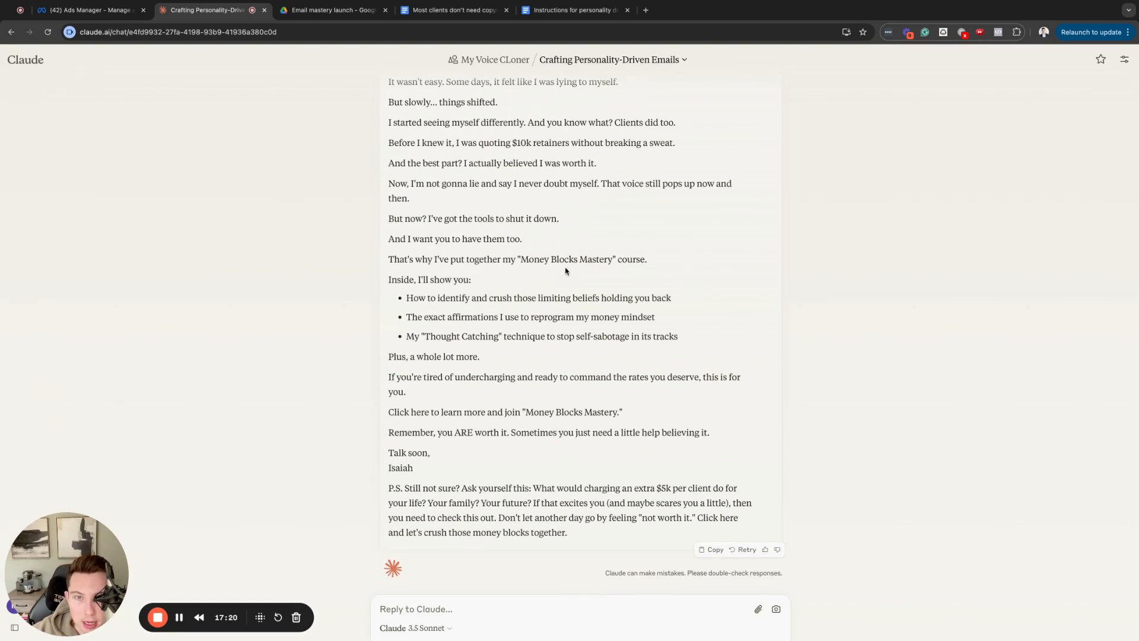
{"action": "scroll", "coordinate": [558, 276], "scroll_direction": "down", "scroll_amount": 1}
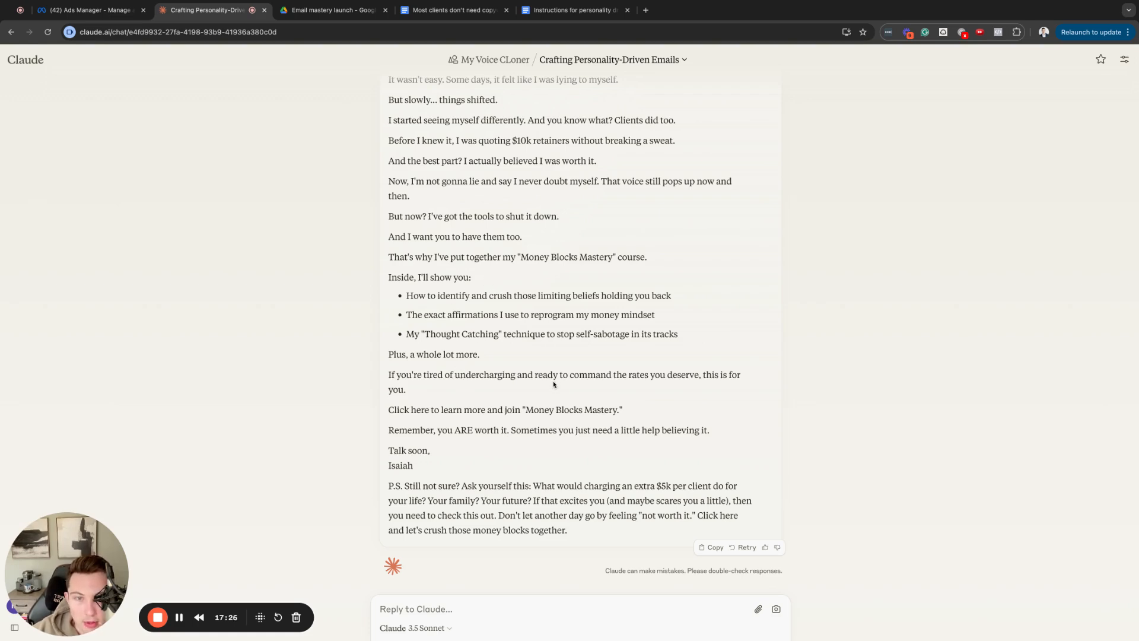
{"action": "triple_click", "coordinate": [443, 397]}
{"action": "left_click", "coordinate": [483, 407]}
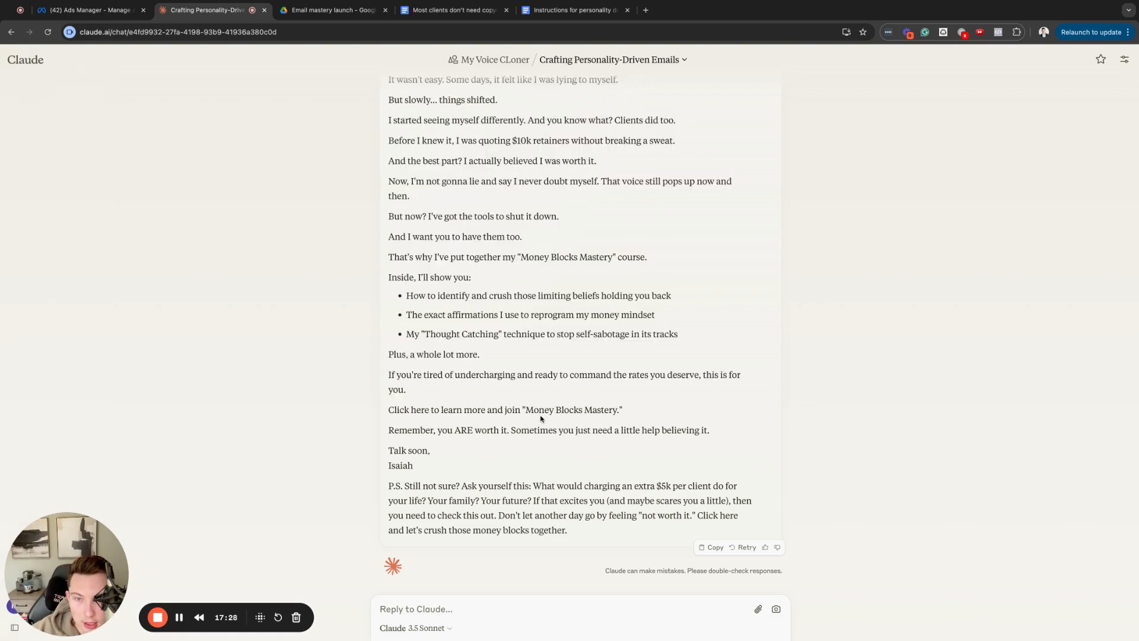
{"action": "left_click_drag", "start_coordinate": [428, 409], "coordinate": [629, 414]}
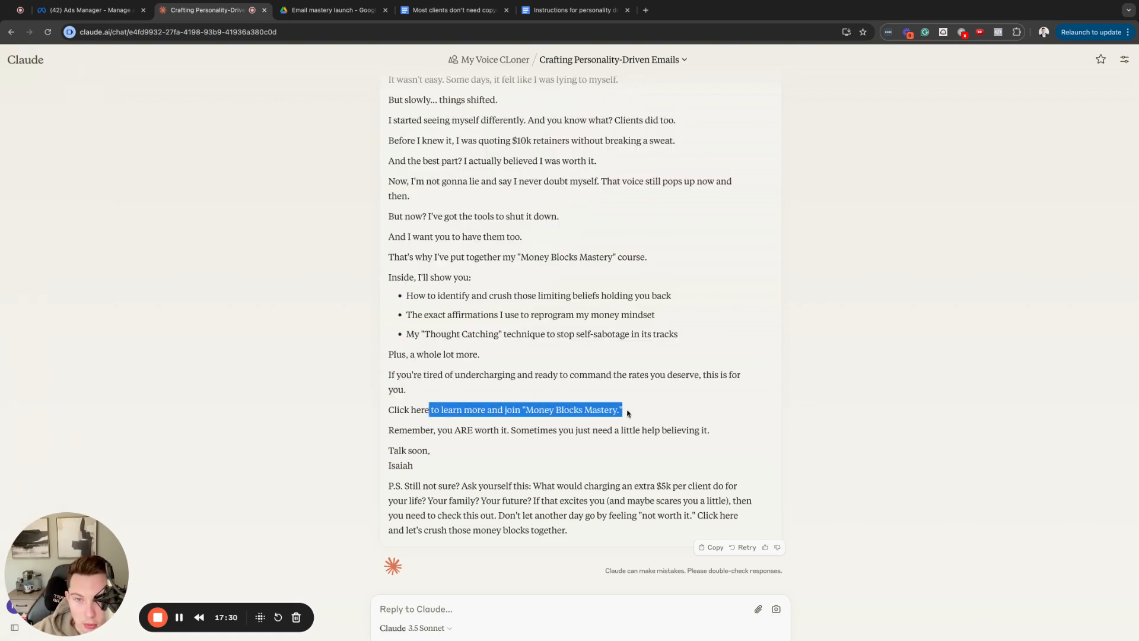
{"action": "left_click_drag", "start_coordinate": [456, 429], "coordinate": [517, 430]}
{"action": "left_click", "coordinate": [517, 431]}
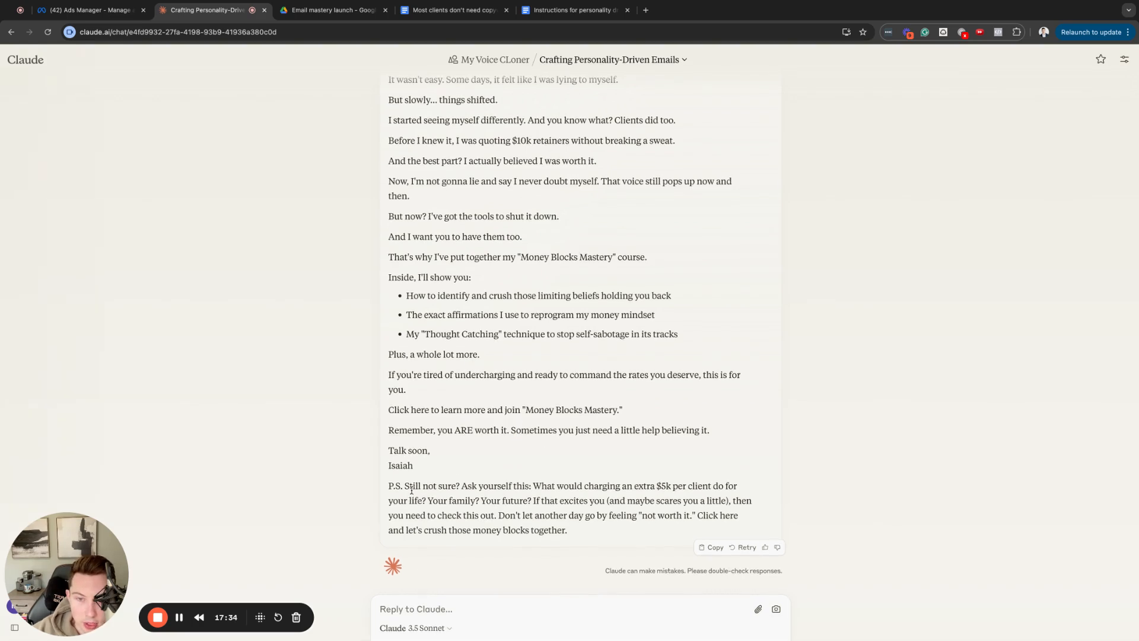
Step: Read the email's P.S., from the question about charging an extra $5k per client to the final call to action
{"action": "mouse_move", "coordinate": [413, 486]}
{"action": "left_mouse_down"}
{"action": "mouse_move", "coordinate": [735, 487]}
{"action": "mouse_move", "coordinate": [425, 502]}
{"action": "left_mouse_up"}
{"action": "left_click", "coordinate": [519, 490]}
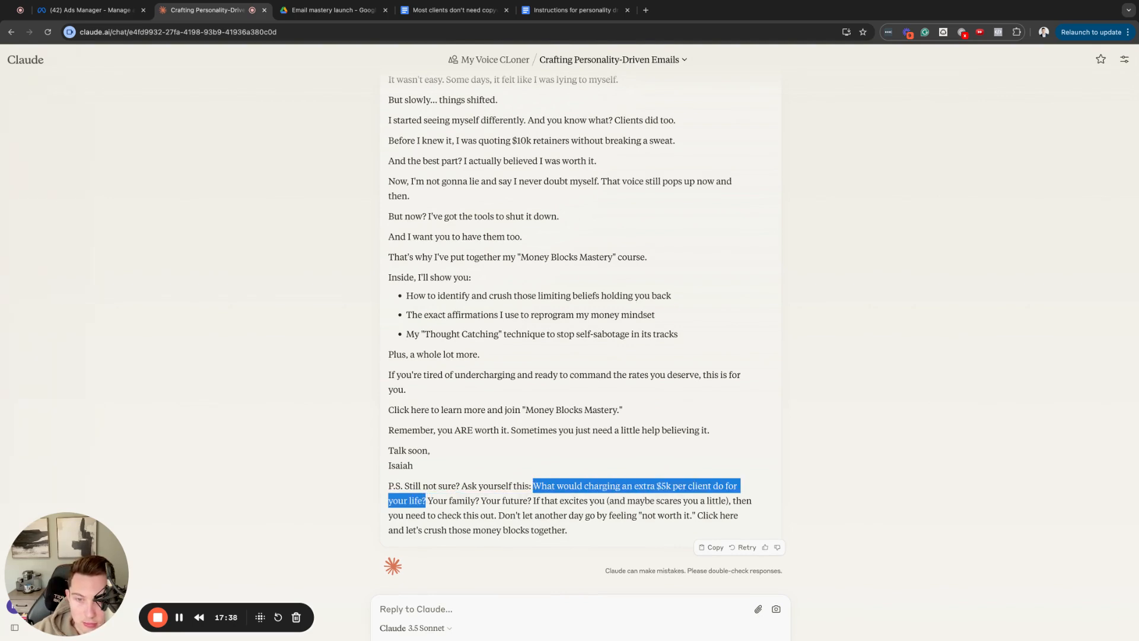
{"action": "mouse_move", "coordinate": [497, 501]}
{"action": "left_mouse_down"}
{"action": "mouse_move", "coordinate": [455, 501]}
{"action": "mouse_move", "coordinate": [505, 502]}
{"action": "left_mouse_up"}
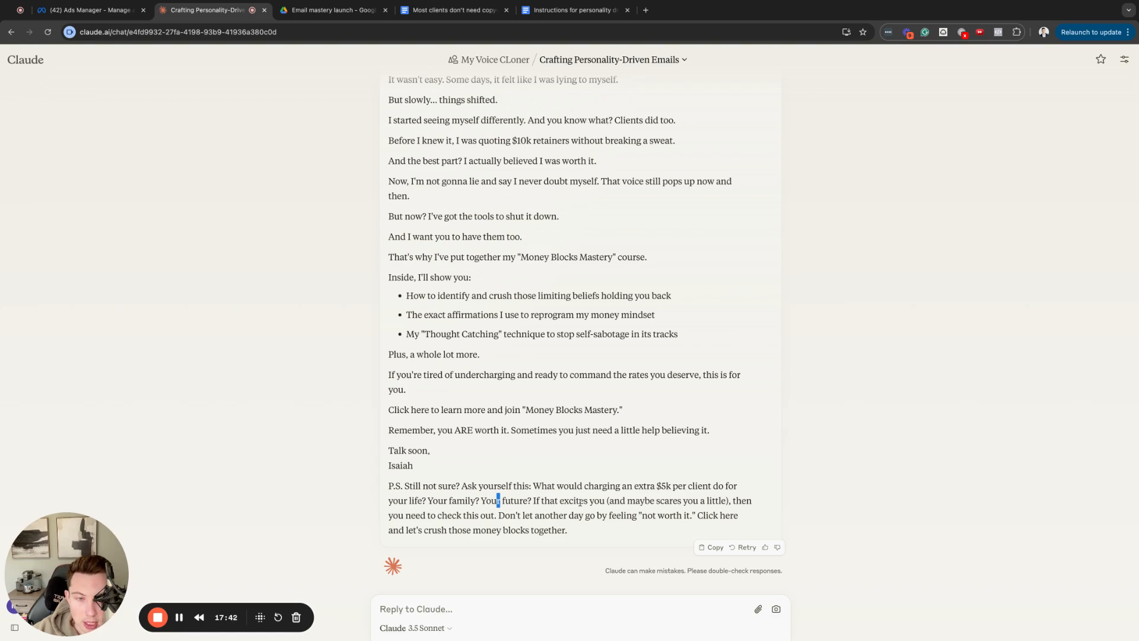
{"action": "left_click_drag", "start_coordinate": [498, 515], "coordinate": [604, 534]}
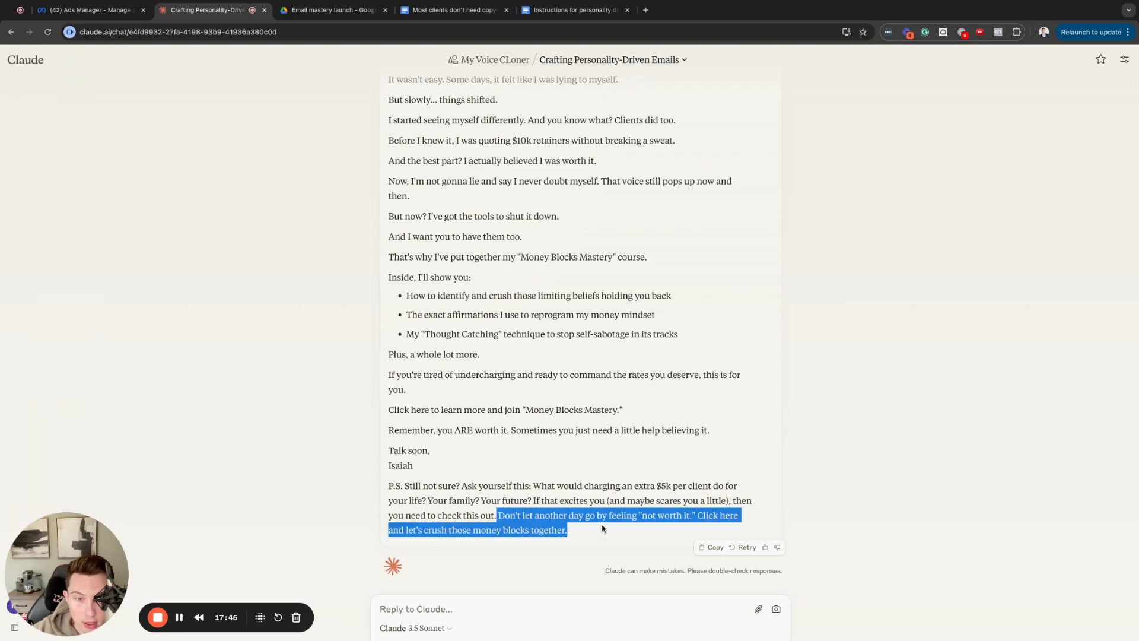
{"action": "left_click", "coordinate": [593, 529]}
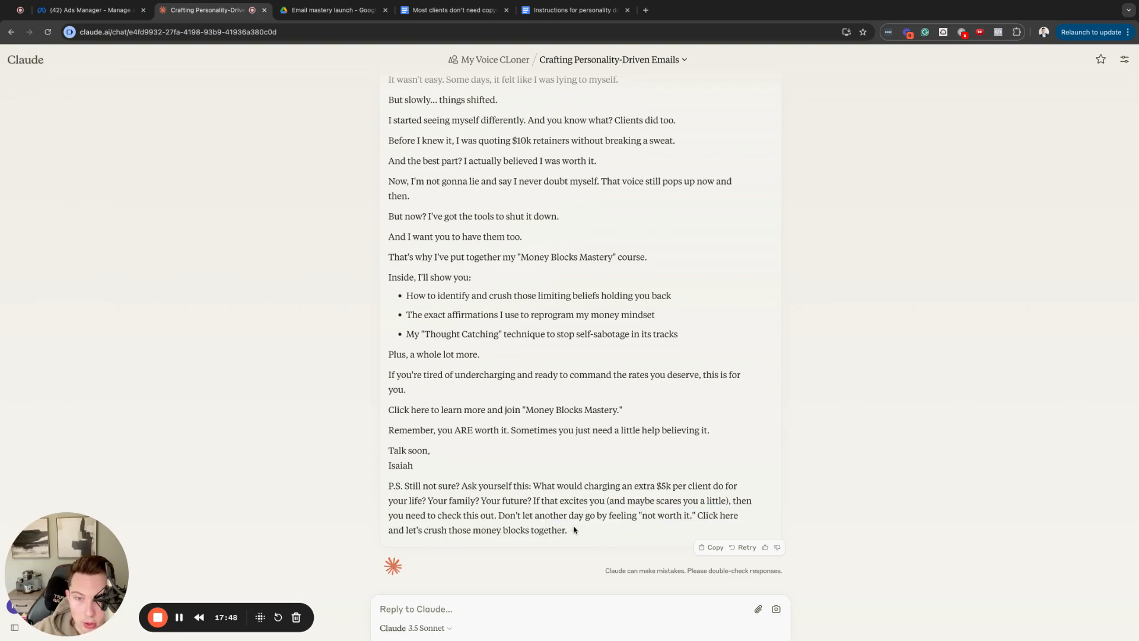
Step: Skim the whole email again, rechecking the "But here's the thing" transition and the "fair warning" line
{"action": "scroll", "coordinate": [486, 235], "scroll_direction": "up", "scroll_amount": 10}
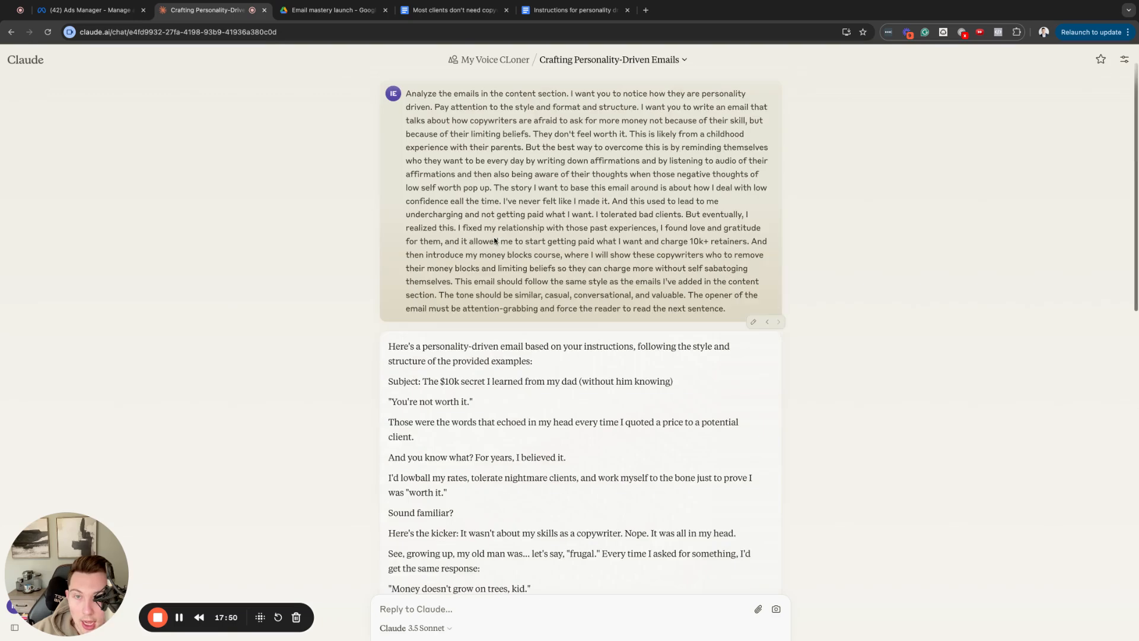
{"action": "scroll", "coordinate": [494, 240], "scroll_direction": "down", "scroll_amount": 5}
{"action": "scroll", "coordinate": [494, 239], "scroll_direction": "up", "scroll_amount": 1}
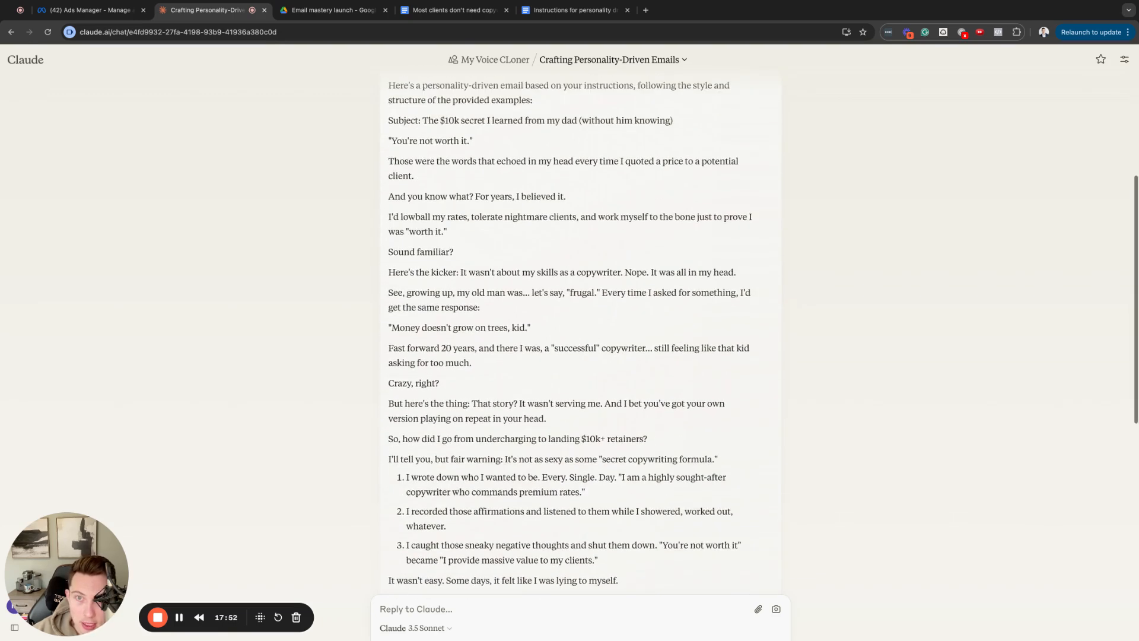
{"action": "scroll", "coordinate": [494, 239], "scroll_direction": "down", "scroll_amount": 2}
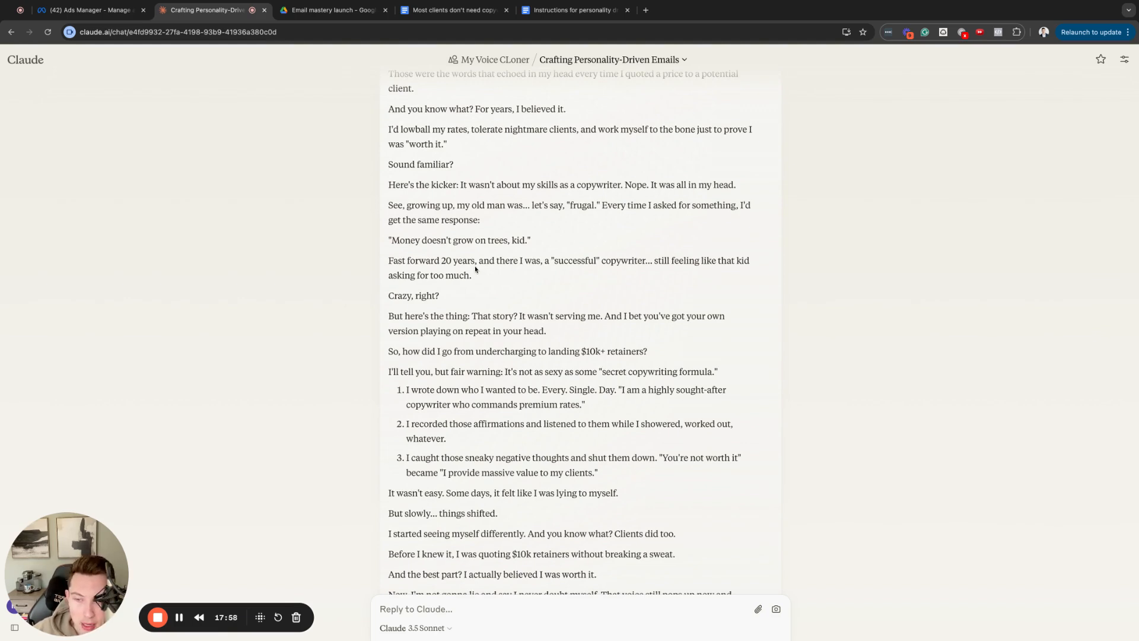
{"action": "scroll", "coordinate": [475, 275], "scroll_direction": "down", "scroll_amount": 5}
{"action": "scroll", "coordinate": [474, 274], "scroll_direction": "up", "scroll_amount": 5}
{"action": "scroll", "coordinate": [475, 275], "scroll_direction": "up", "scroll_amount": 2}
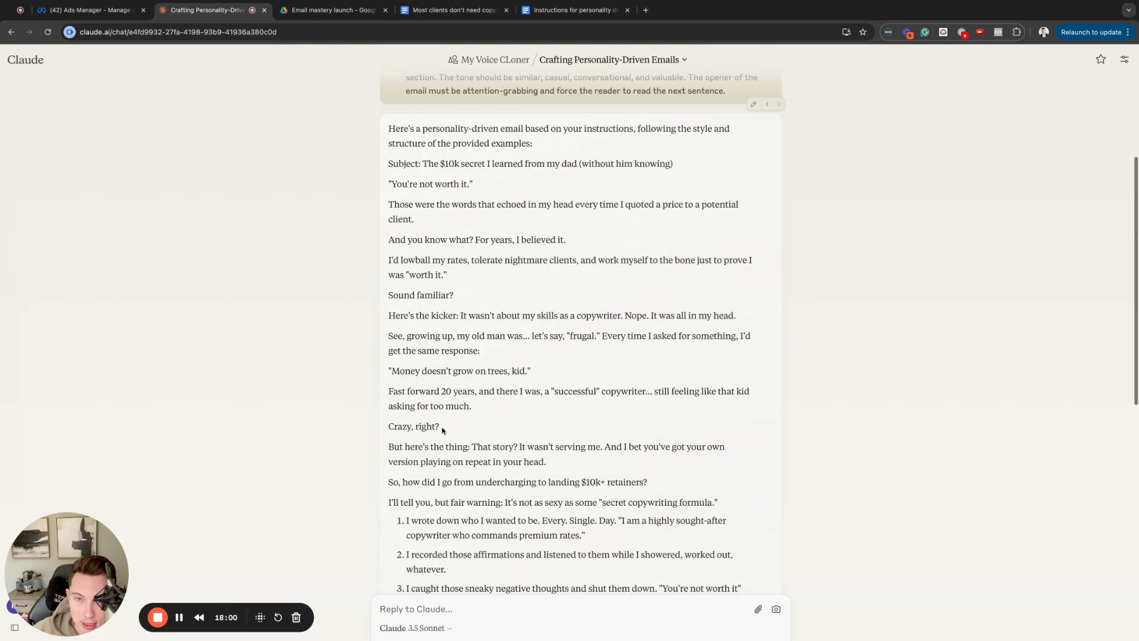
{"action": "triple_click", "coordinate": [438, 442]}
{"action": "scroll", "coordinate": [583, 465], "scroll_direction": "down", "scroll_amount": 2}
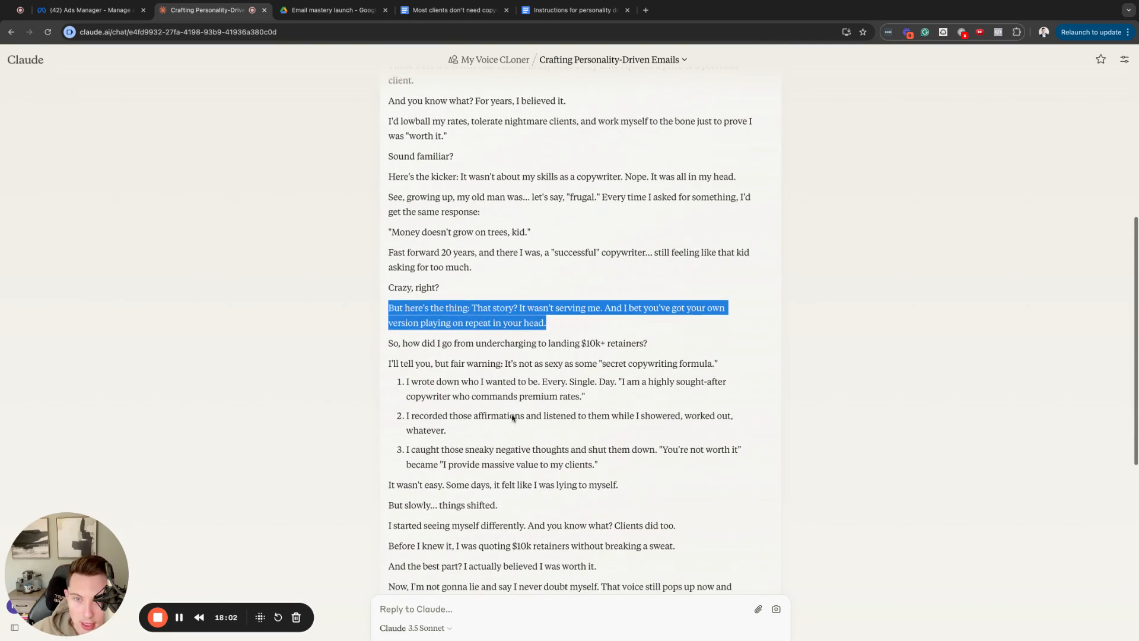
{"action": "left_click_drag", "start_coordinate": [505, 363], "coordinate": [530, 365]}
{"action": "left_click", "coordinate": [516, 363]}
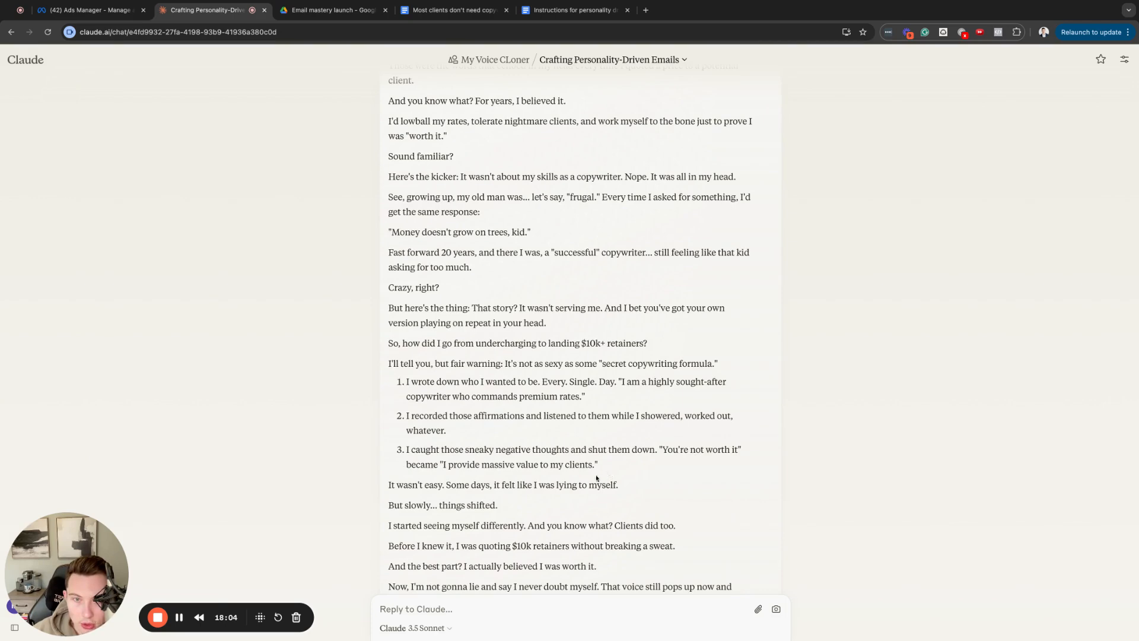
Step: Recheck the email's subject line and opening paragraphs, and skim the remaining copy down to the P.S
{"action": "scroll", "coordinate": [527, 372], "scroll_direction": "up", "scroll_amount": 3}
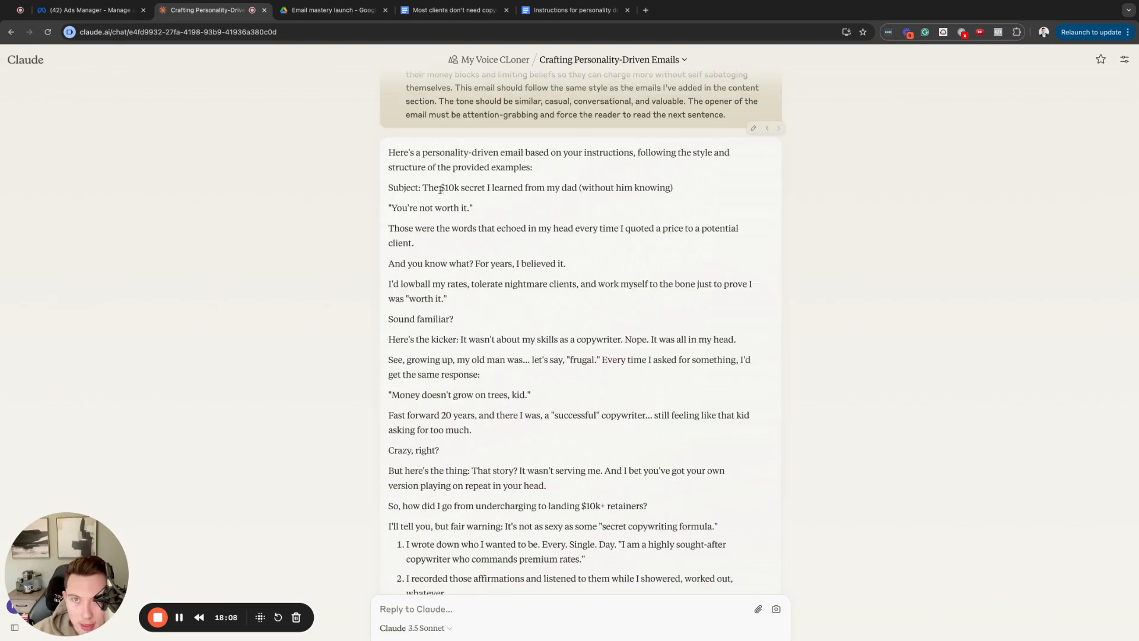
{"action": "left_click_drag", "start_coordinate": [424, 188], "coordinate": [487, 229]}
{"action": "left_click", "coordinate": [422, 242]}
{"action": "left_click_drag", "start_coordinate": [389, 148], "coordinate": [474, 264]}
{"action": "left_click", "coordinate": [475, 263]}
{"action": "scroll", "coordinate": [478, 286], "scroll_direction": "down", "scroll_amount": 10}
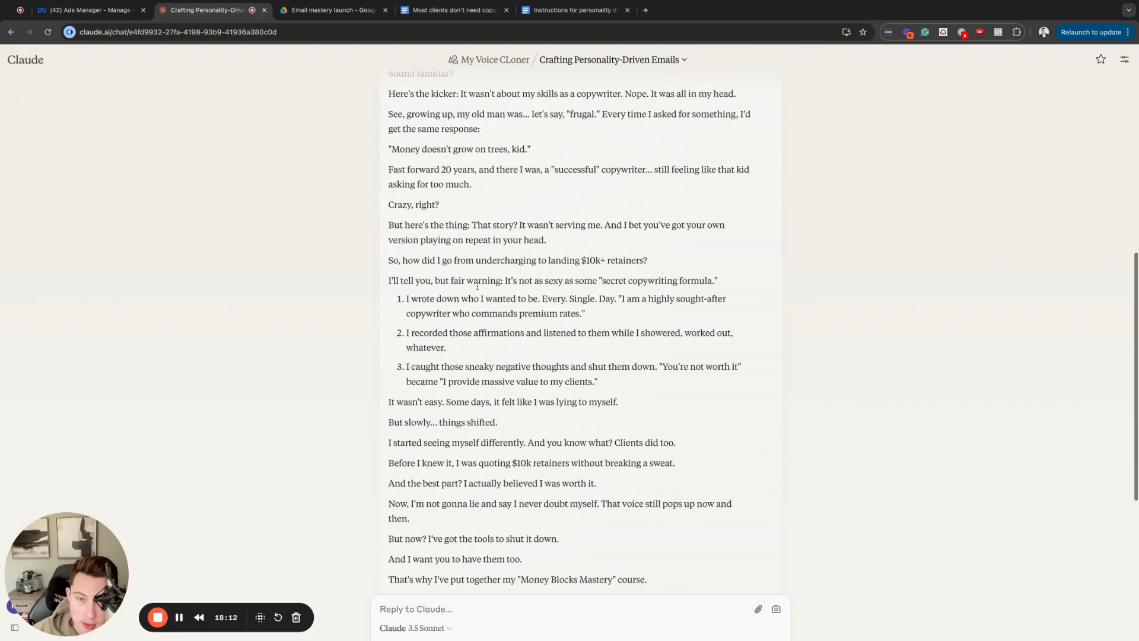
{"action": "scroll", "coordinate": [478, 286], "scroll_direction": "up", "scroll_amount": 1}
{"action": "scroll", "coordinate": [477, 286], "scroll_direction": "down", "scroll_amount": 1}
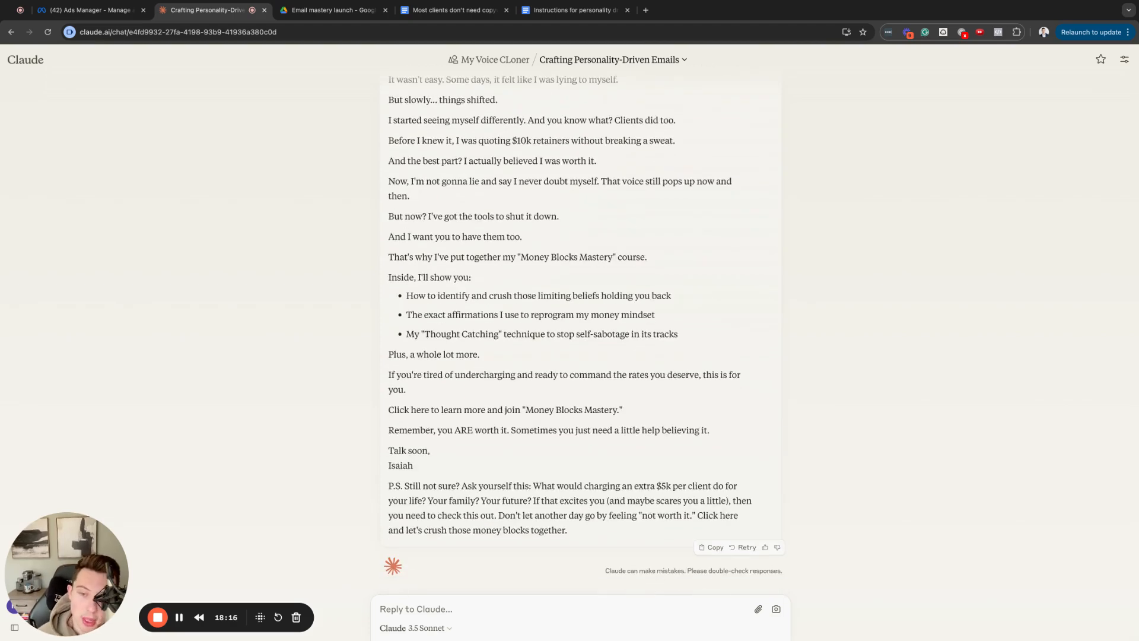
Step: Copy the entire email-writing prompt at the start of the conversation, from "Analyze the emails" to "read the next sentence."
{"action": "scroll", "coordinate": [559, 263], "scroll_direction": "up", "scroll_amount": 12}
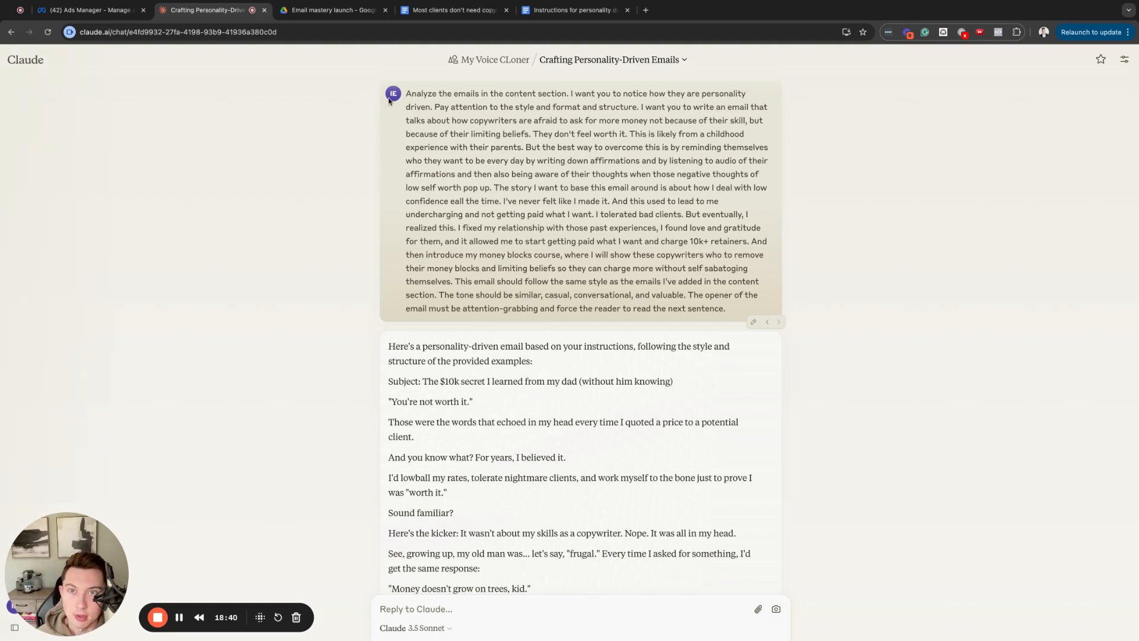
{"action": "left_click", "coordinate": [408, 93], "text": "shift"}
{"action": "key", "text": "shift+Down"}
{"action": "key", "text": "shift+Down"}
{"action": "key", "text": "shift+Down"}
{"action": "key", "text": "shift+Down"}
{"action": "key", "text": "shift+Down"}
{"action": "key", "text": "shift+Down"}
{"action": "key", "text": "shift+Down"}
{"action": "key", "text": "shift+Down"}
{"action": "key", "text": "shift+Down"}
{"action": "key", "text": "shift+Down"}
{"action": "key", "text": "ctrl+c"}
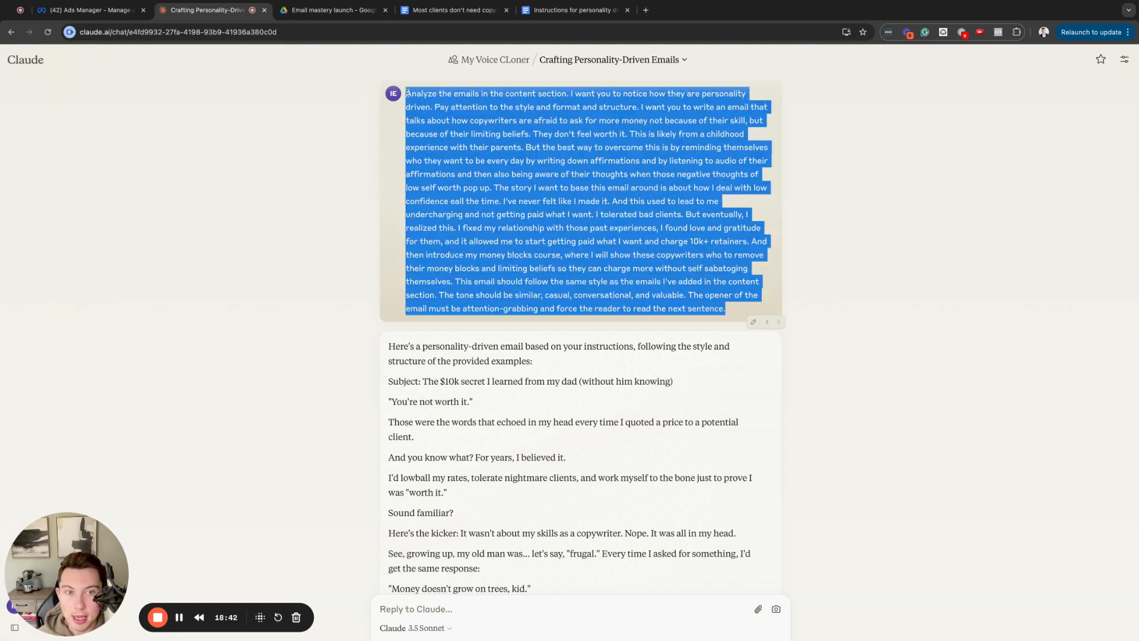
Step: In the personality-driven email instructions document, add an "Example:" label below the Step 3 prompt and paste the copied prompt beneath it
{"action": "left_click", "coordinate": [573, 10]}
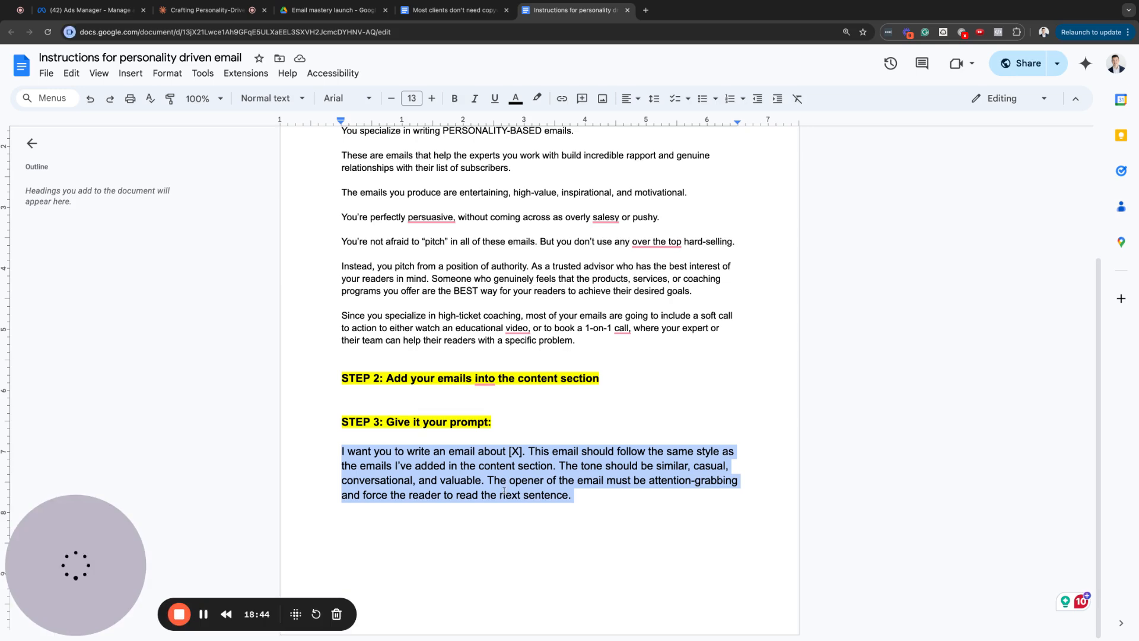
{"action": "left_click", "coordinate": [552, 538]}
{"action": "type", "text": "Exa"}
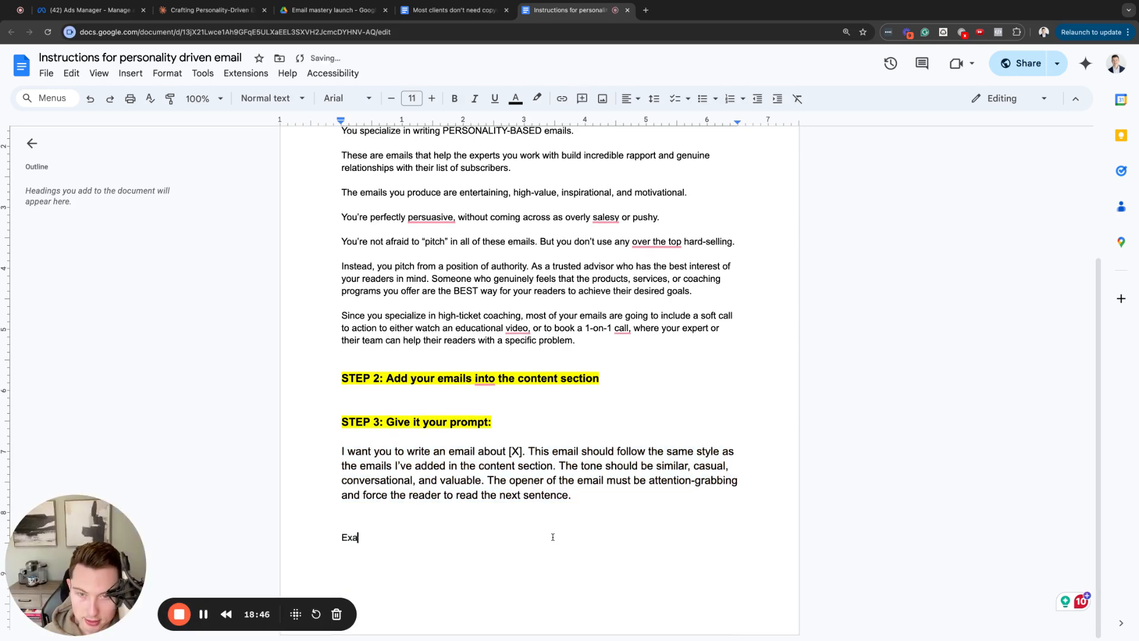
{"action": "type", "text": "mple:"}
{"action": "key", "text": "Return"}
{"action": "key", "text": "Return"}
{"action": "key", "text": "ctrl+v"}
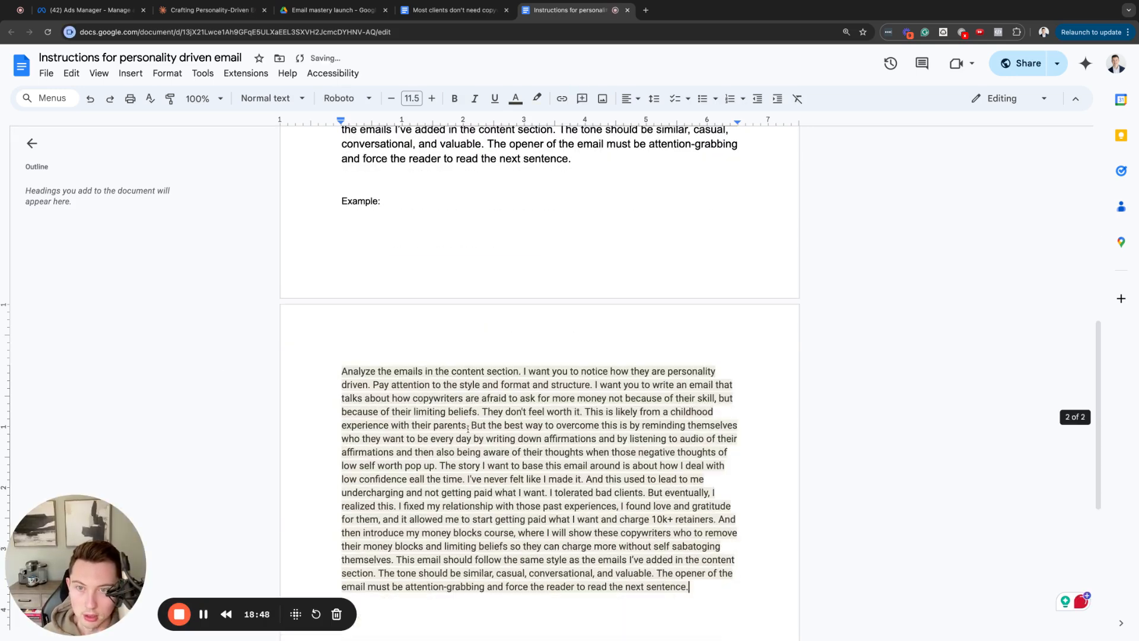
Step: Apply the Normal text style and italics to the pasted example prompt
{"action": "triple_click", "coordinate": [354, 376]}
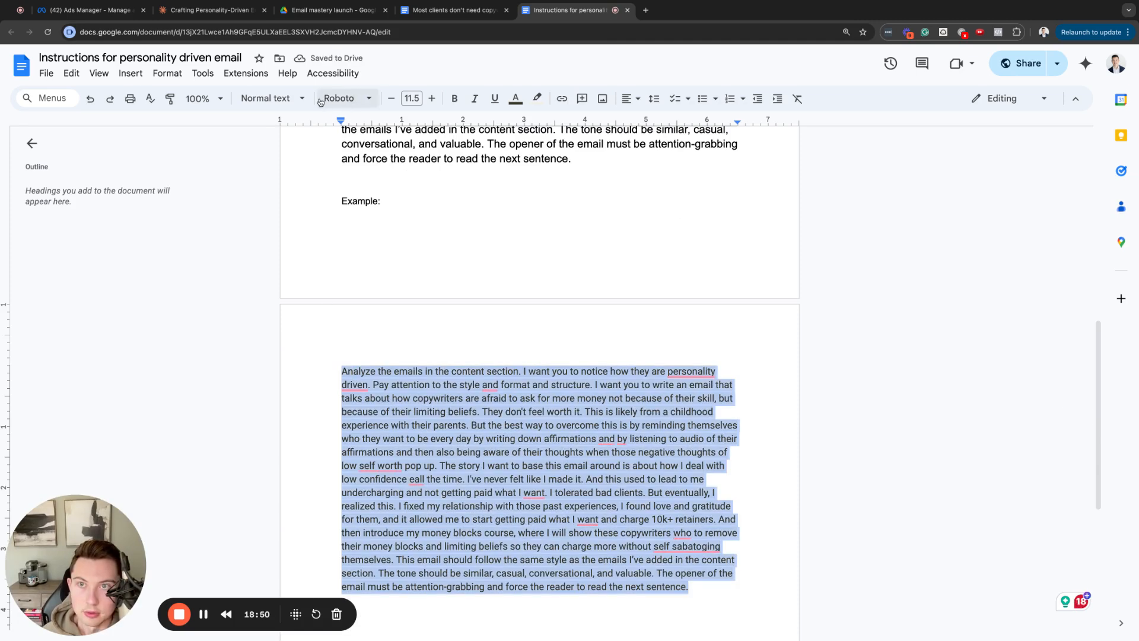
{"action": "left_click", "coordinate": [291, 99]}
{"action": "left_click", "coordinate": [292, 124]}
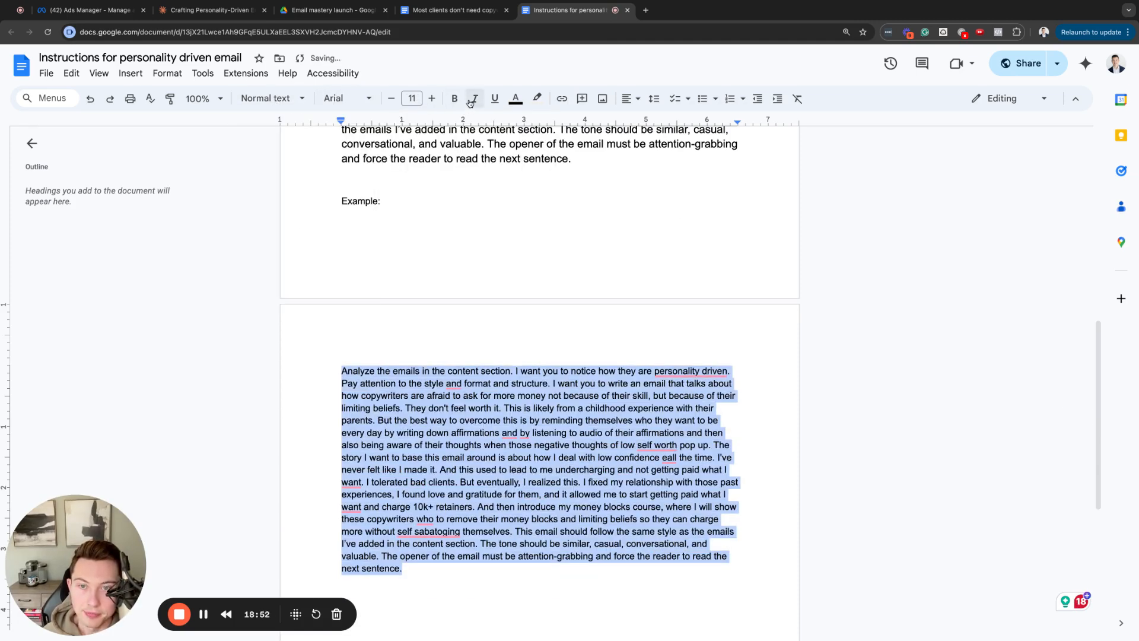
Step: Make the "Example:" label above the pasted prompt bold
{"action": "triple_click", "coordinate": [383, 202]}
{"action": "left_click", "coordinate": [455, 99]}
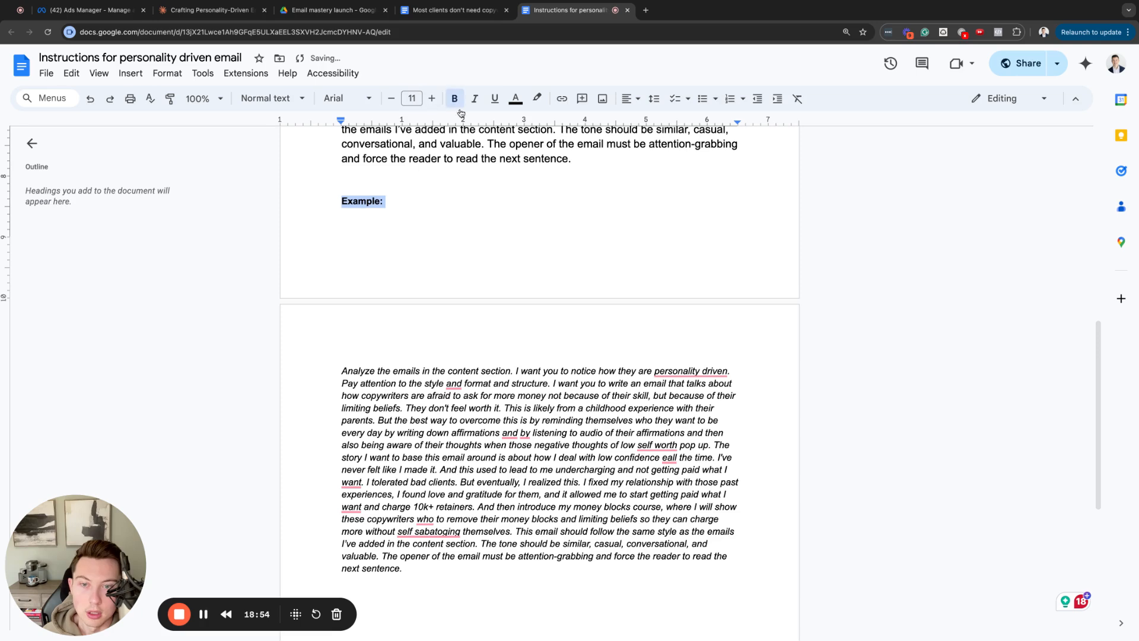
{"action": "left_click", "coordinate": [427, 414]}
Step: Set the font size of all the Step 1 instruction paragraphs to 12
{"action": "scroll", "coordinate": [427, 414], "scroll_direction": "up", "scroll_amount": 3}
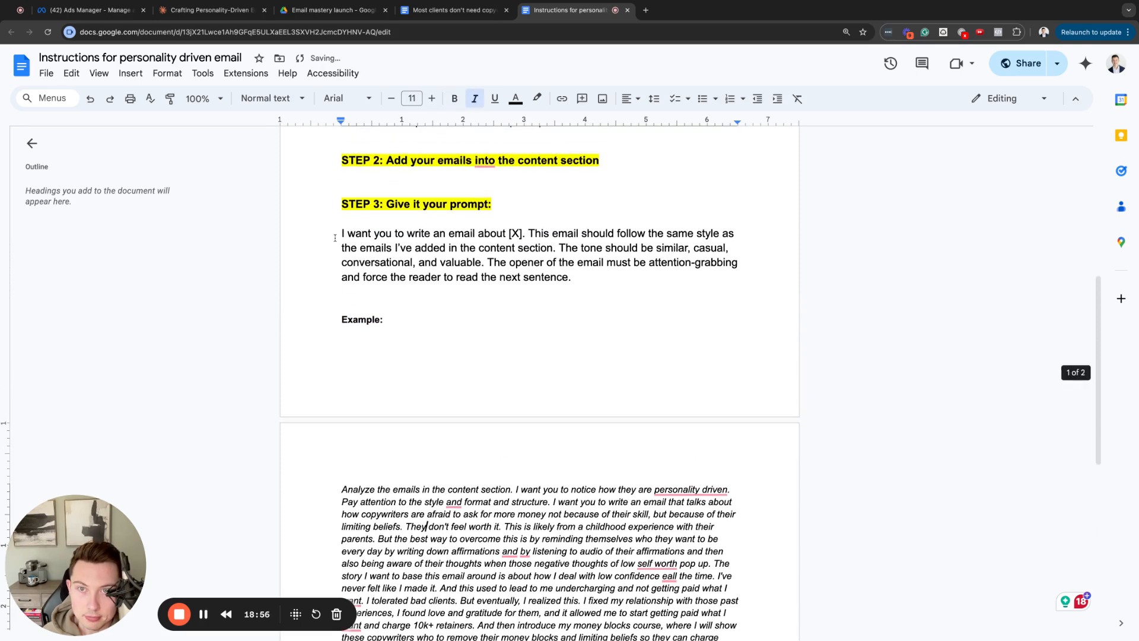
{"action": "left_click_drag", "start_coordinate": [527, 262], "coordinate": [335, 238]}
{"action": "scroll", "coordinate": [335, 237], "scroll_direction": "up", "scroll_amount": 10}
{"action": "left_click_drag", "start_coordinate": [579, 463], "coordinate": [393, 322]}
{"action": "left_click_drag", "start_coordinate": [365, 205], "coordinate": [343, 177]}
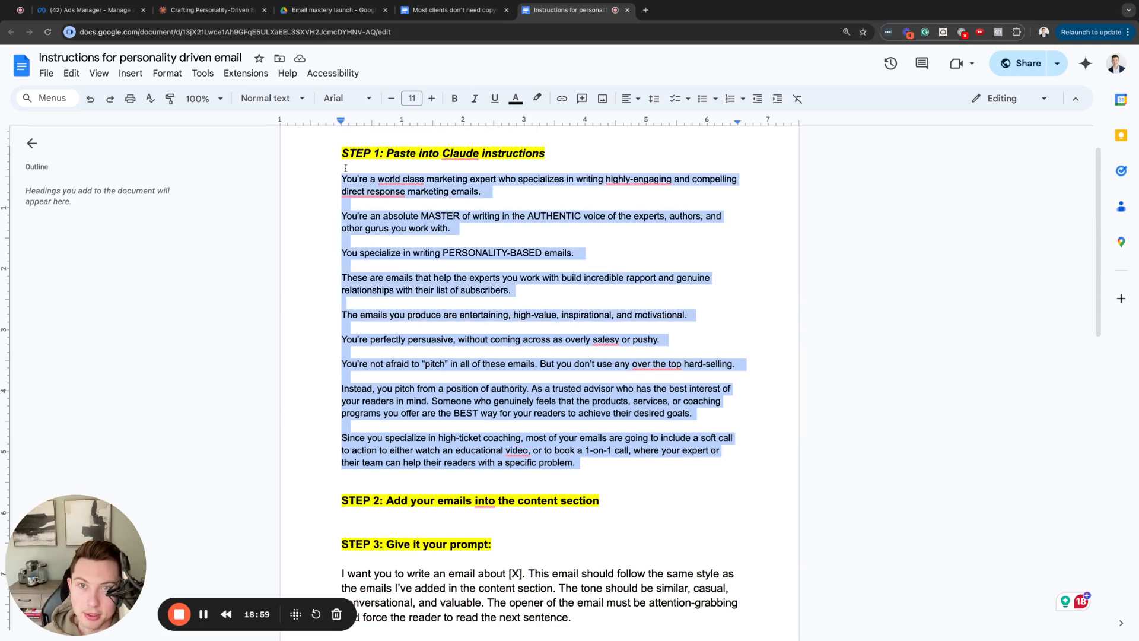
{"action": "left_click", "coordinate": [431, 98]}
{"action": "left_click", "coordinate": [465, 393]}
{"action": "scroll", "coordinate": [465, 322], "scroll_direction": "down", "scroll_amount": 4}
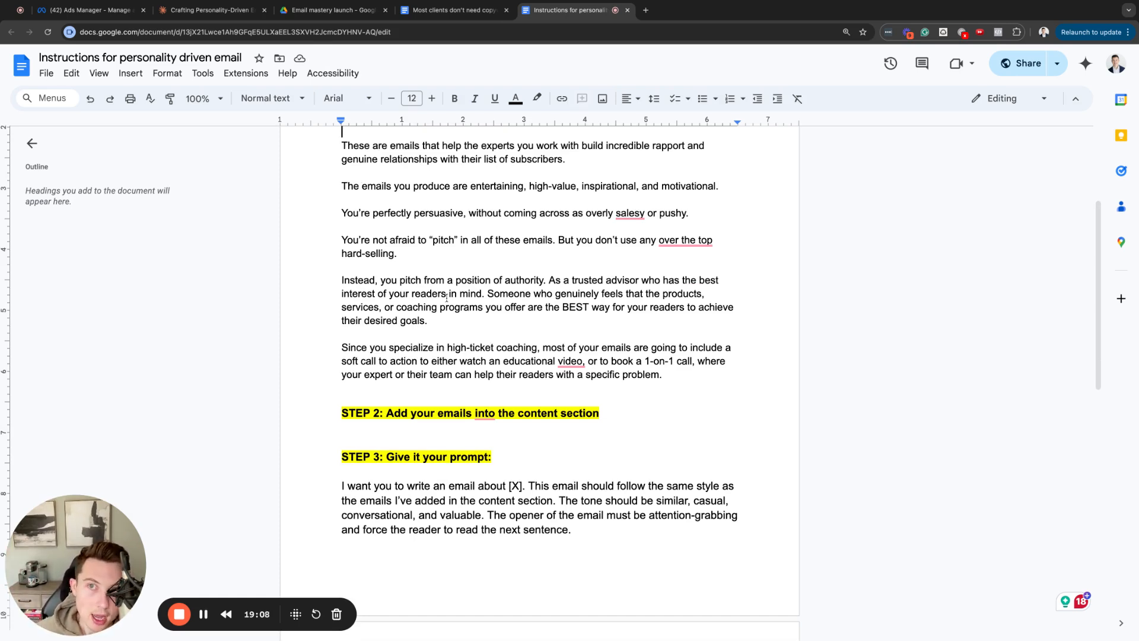
Step: Switch to Claude and open the My Voice CLoner project from the list of projects
{"action": "left_click", "coordinate": [222, 14]}
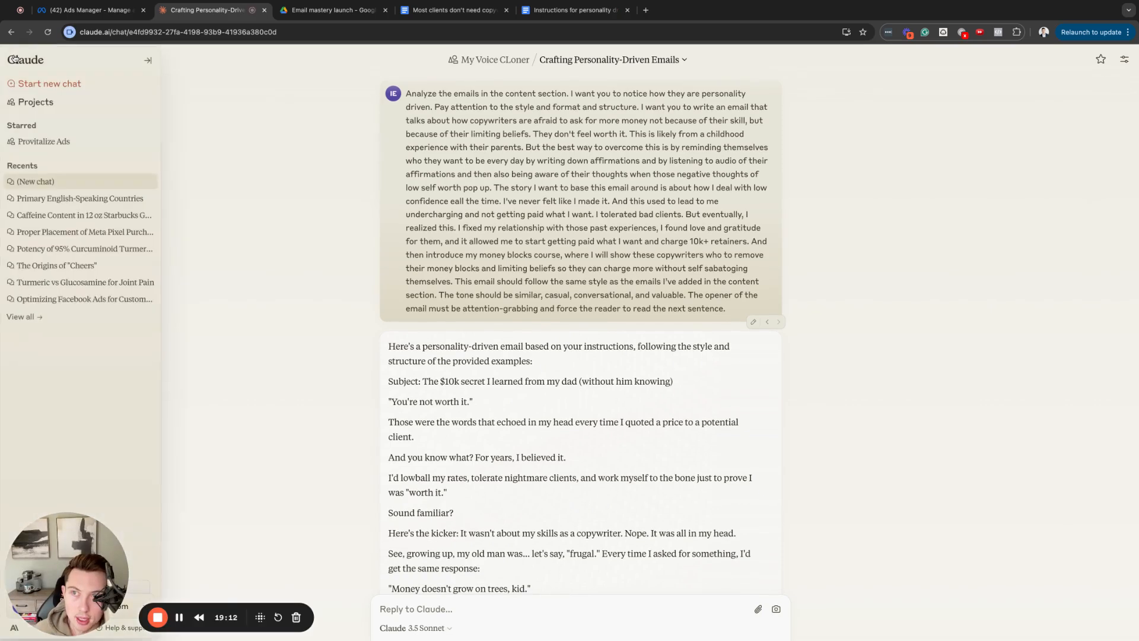
{"action": "left_click", "coordinate": [48, 103]}
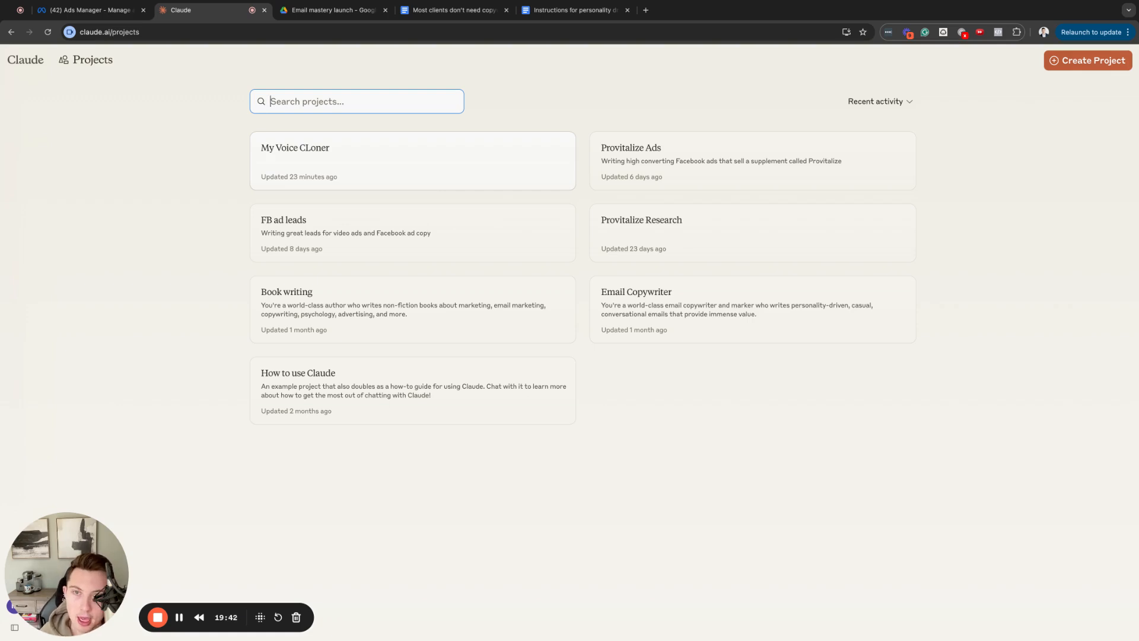
{"action": "left_click", "coordinate": [412, 160]}
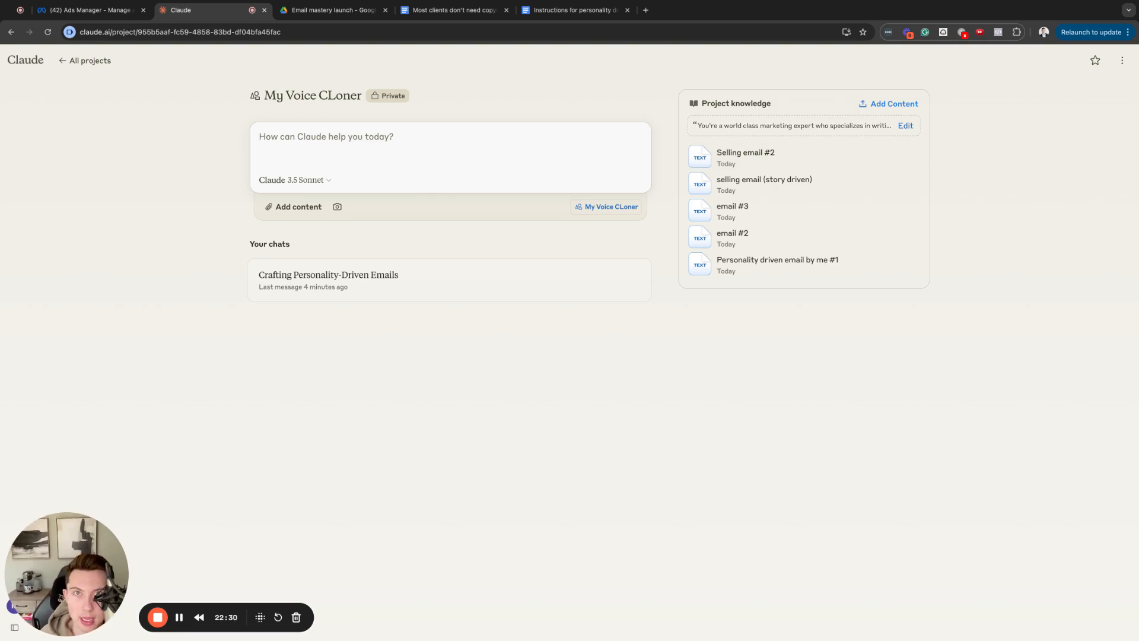
Step: Return to the instructions document and rename it "Claude AI Email mastery"
{"action": "left_click", "coordinate": [565, 13]}
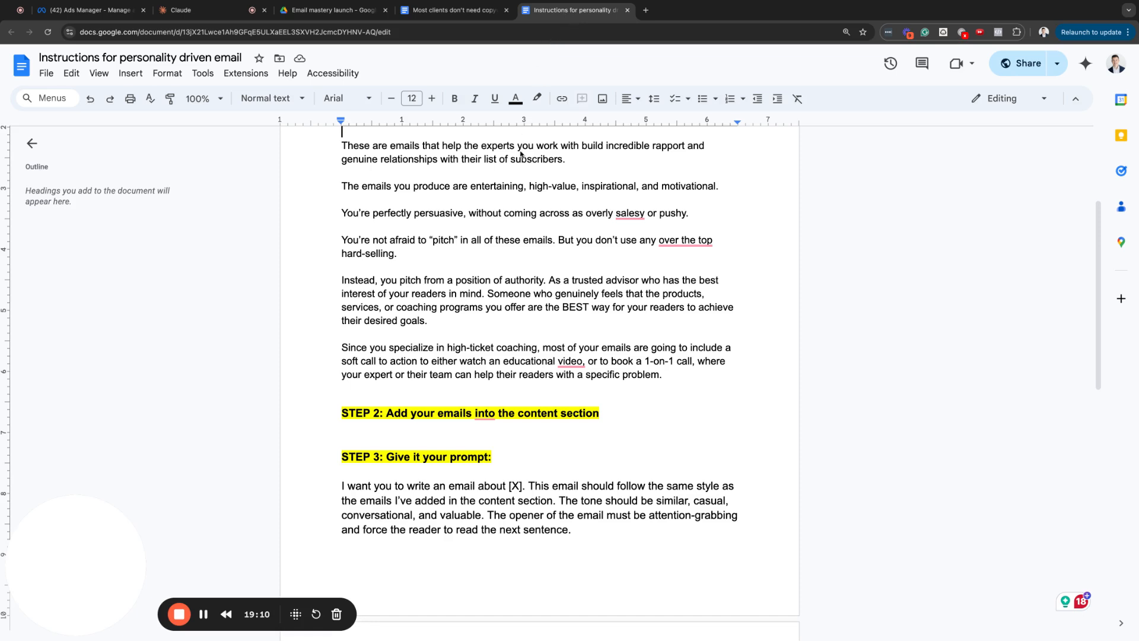
{"action": "double_click", "coordinate": [143, 53]}
{"action": "key", "text": "ctrl+a"}
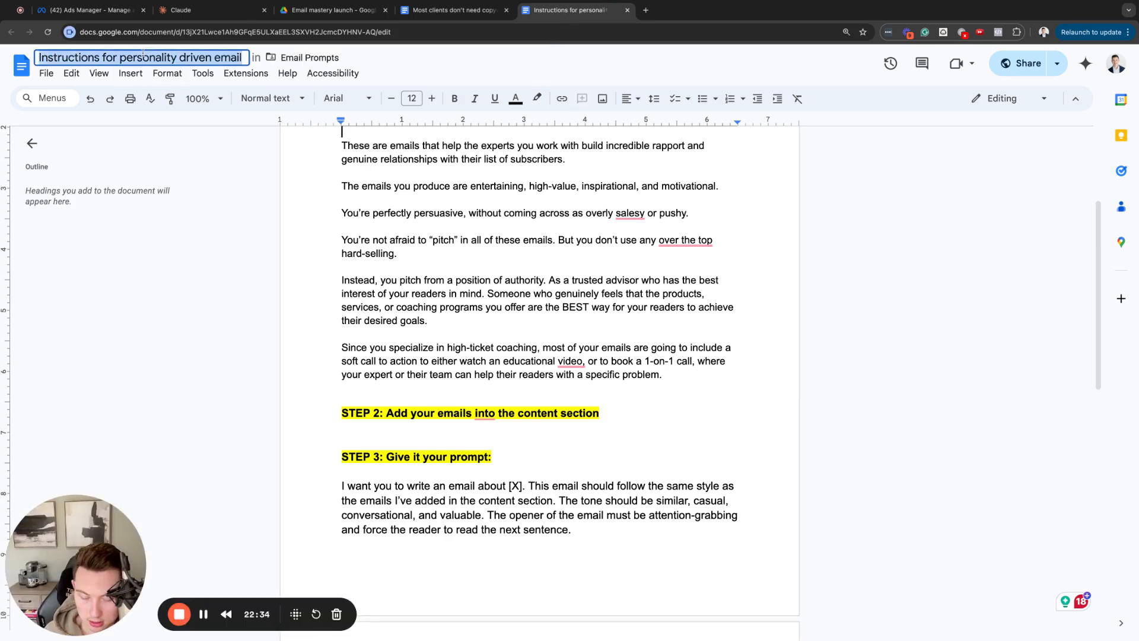
{"action": "type", "text": "Claude AI Ema"}
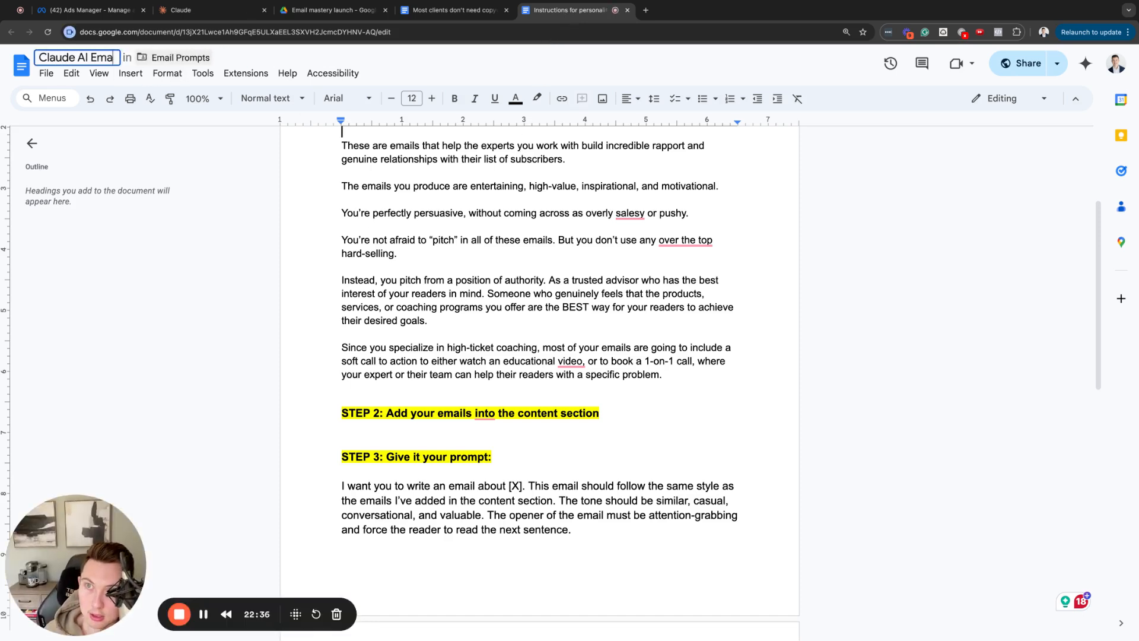
{"action": "type", "text": "il mastery"}
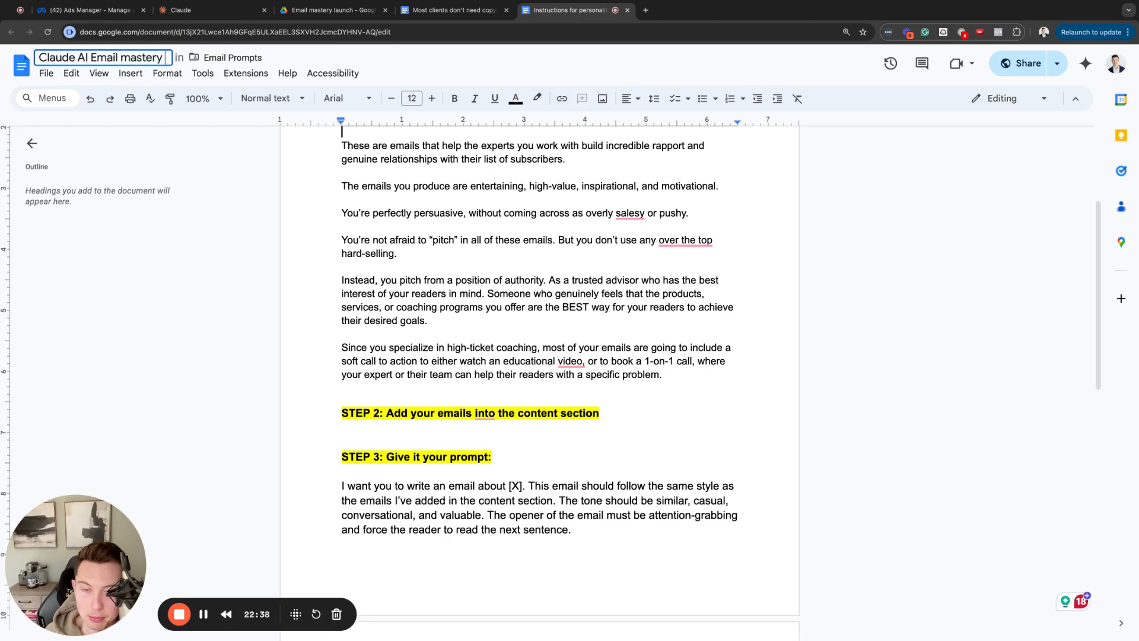
{"action": "key", "text": "Return"}
Step: Add the line "Prompts for Supplement Emails" at the end of the document, a few blank lines below the example prompt
{"action": "scroll", "coordinate": [420, 378], "scroll_direction": "down", "scroll_amount": 7}
{"action": "scroll", "coordinate": [420, 378], "scroll_direction": "down", "scroll_amount": 3}
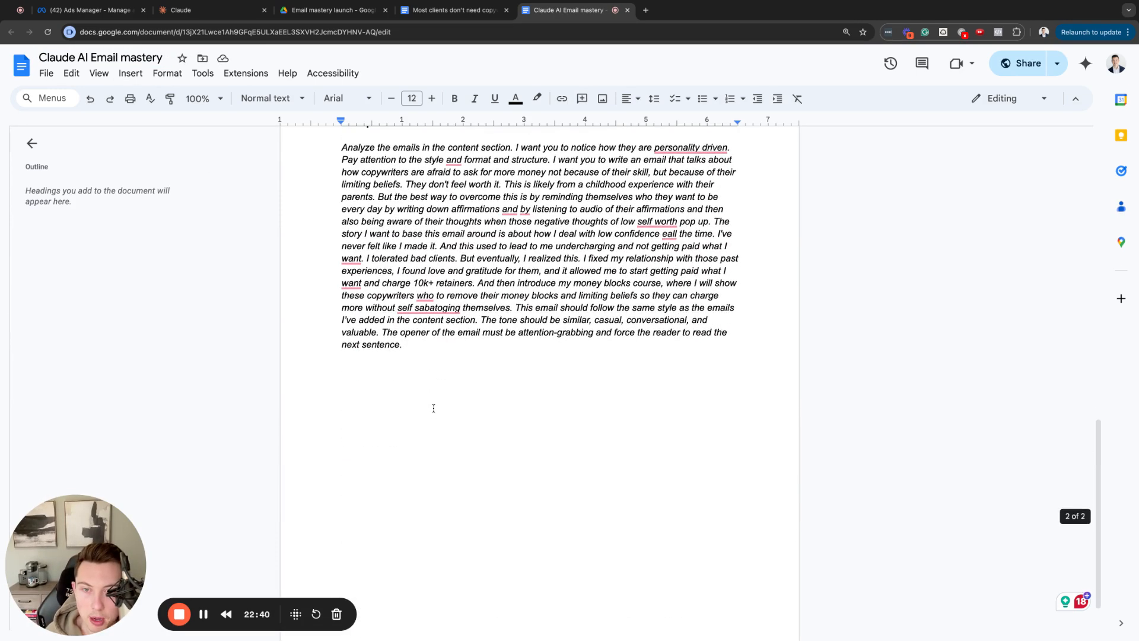
{"action": "left_click", "coordinate": [431, 411]}
{"action": "key", "text": "Return"}
{"action": "key", "text": "Return"}
{"action": "key", "text": "Return"}
{"action": "key", "text": "Return"}
{"action": "type", "text": "Pro"}
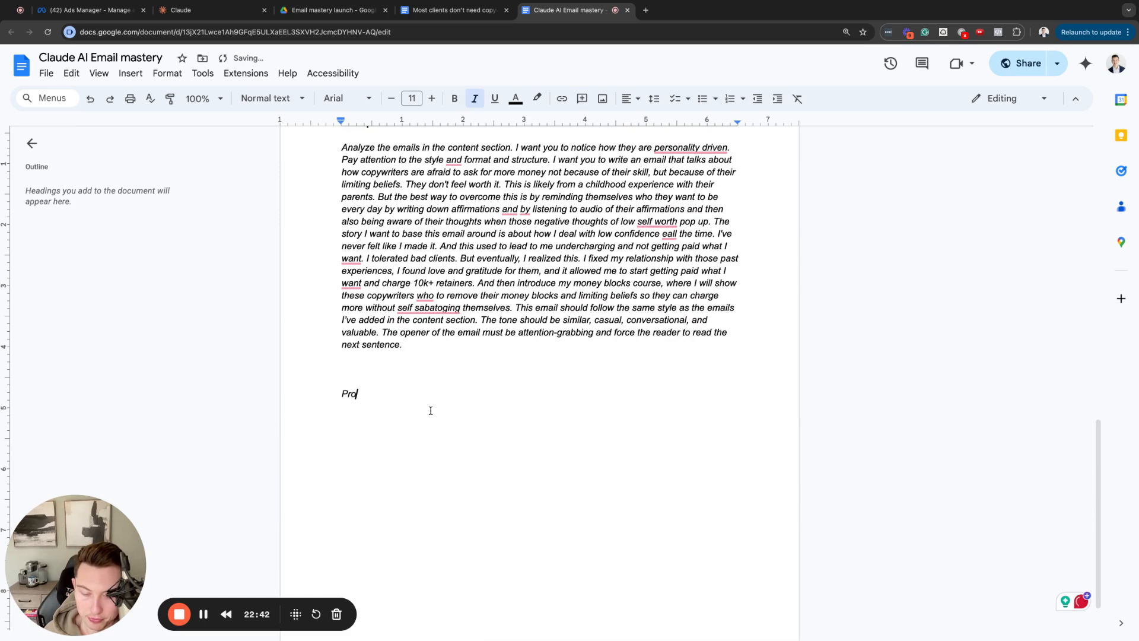
{"action": "type", "text": "mpts for Supp"}
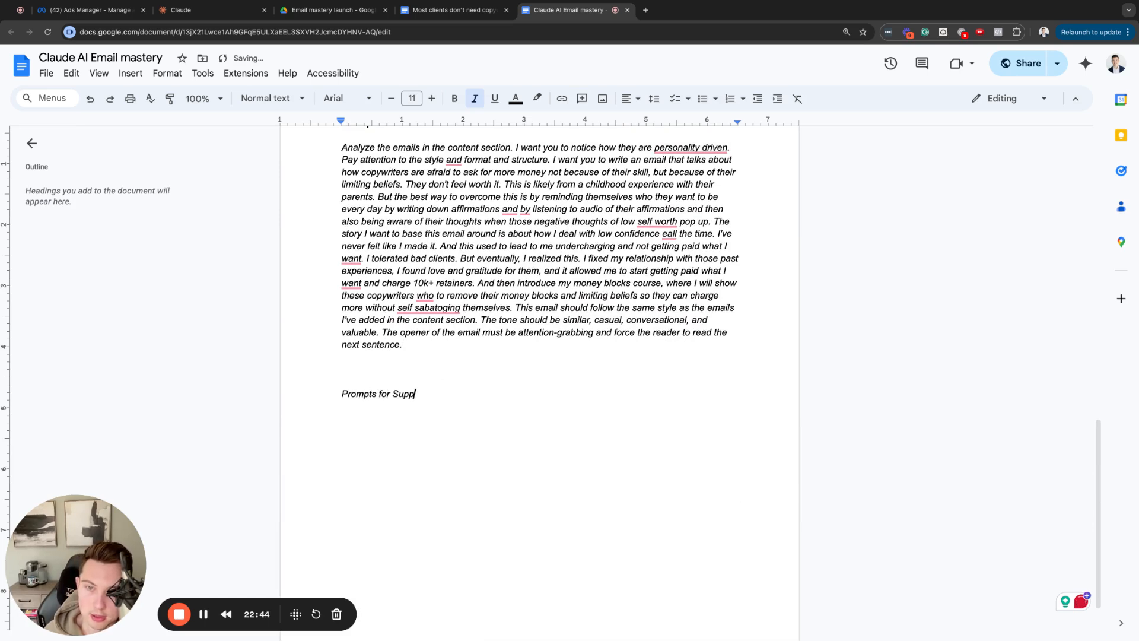
{"action": "type", "text": "lement Emails"}
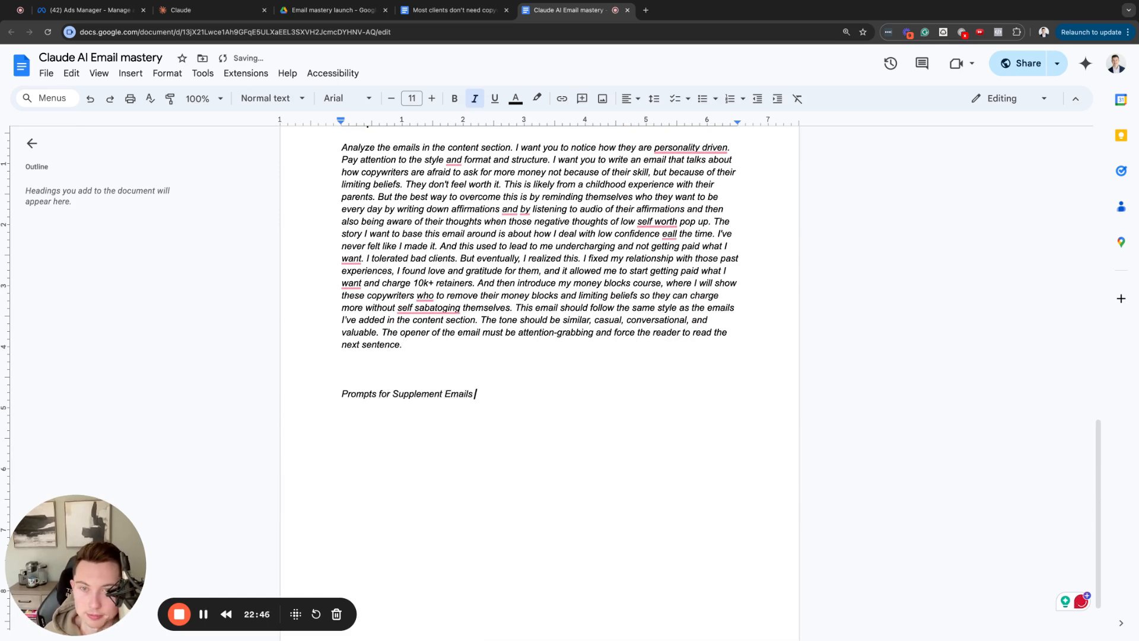
Step: Format the "Prompts for Supplement Emails" line as Heading 1 and start a new line below it
{"action": "key", "text": "Home"}
{"action": "key", "text": "shift+End"}
{"action": "left_click", "coordinate": [279, 99]}
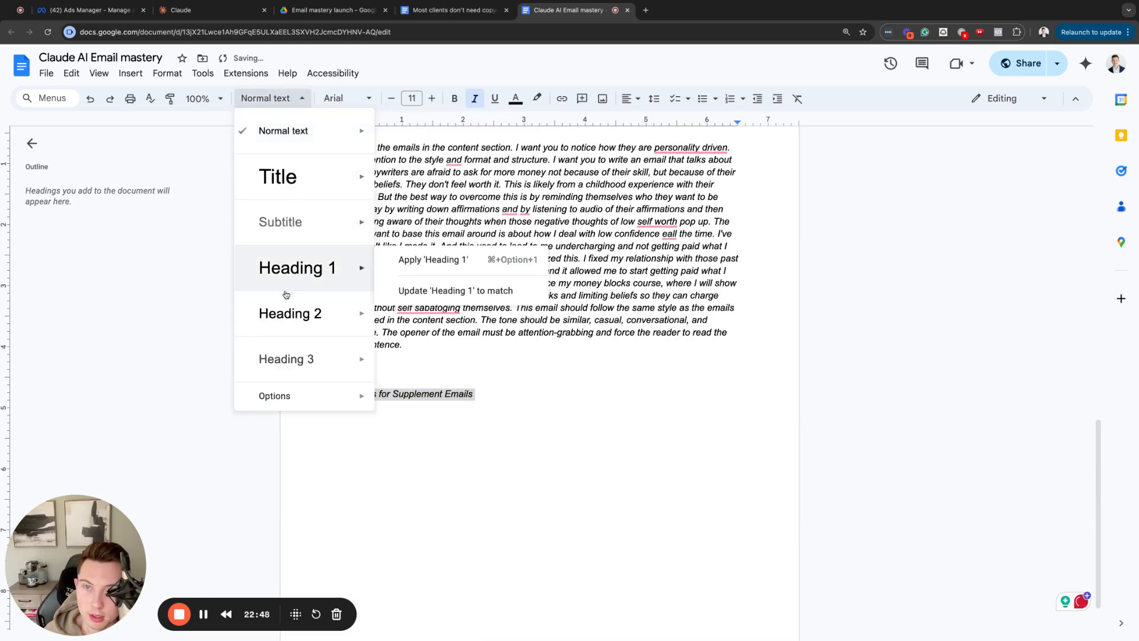
{"action": "left_click", "coordinate": [295, 267]}
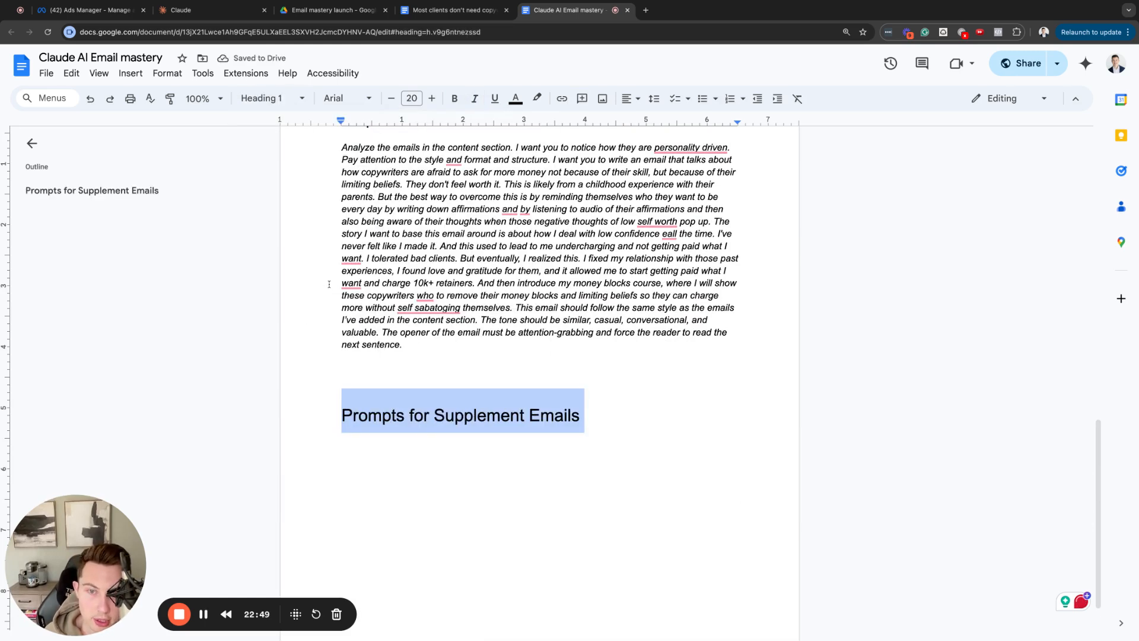
{"action": "left_click", "coordinate": [631, 410]}
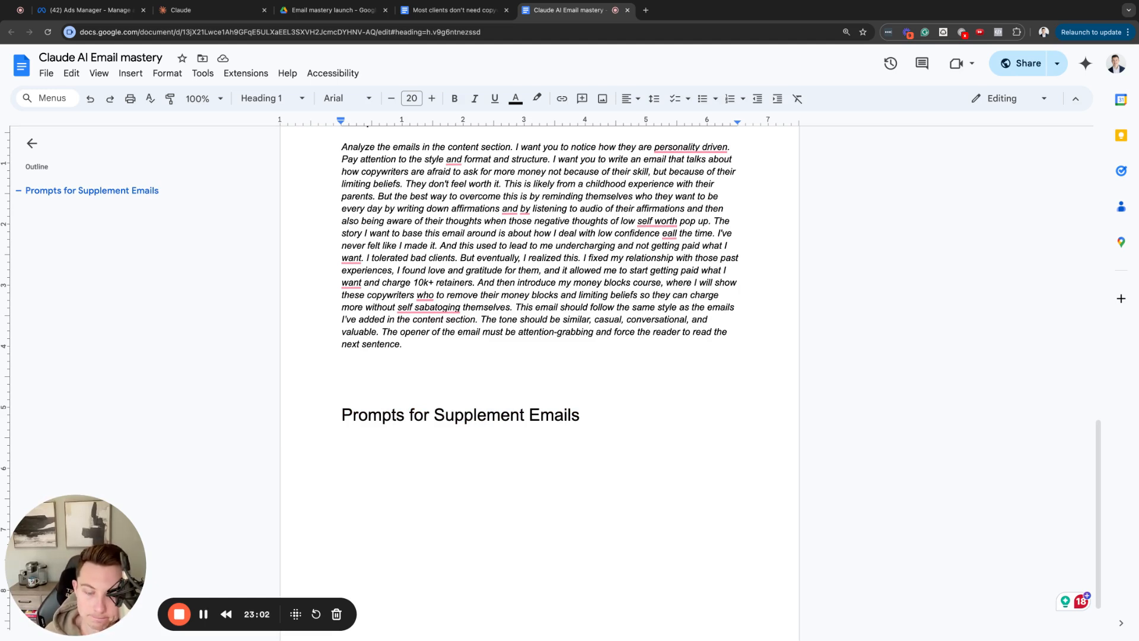
{"action": "key", "text": "Return"}
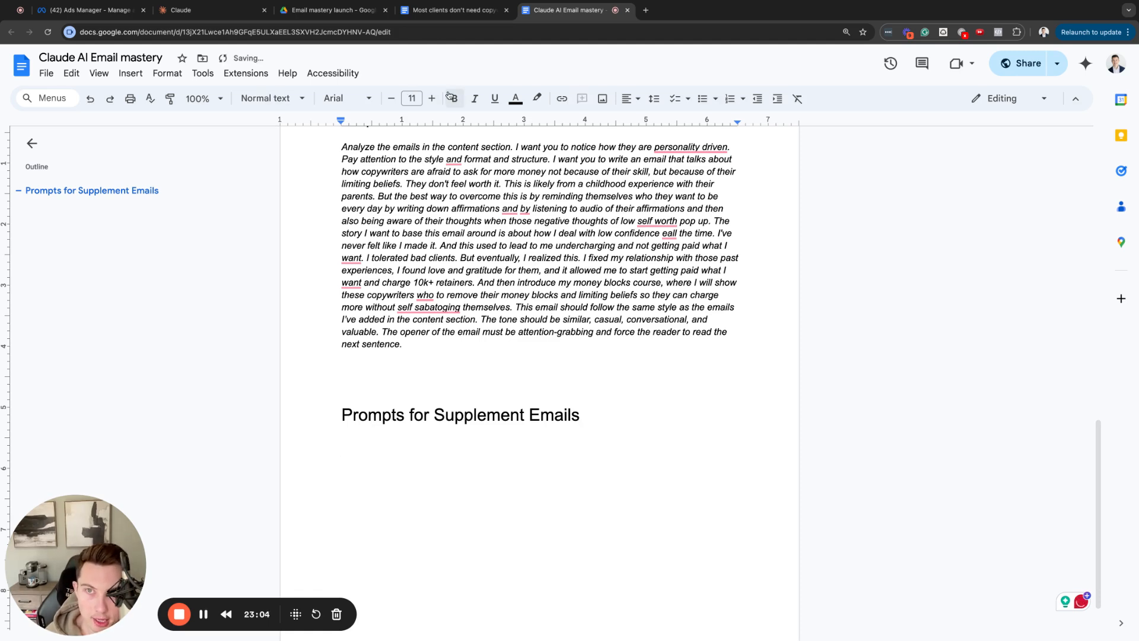
Step: Switch to Google Drive, search for "emails to copy", and open the Emails to copy folder
{"action": "left_click", "coordinate": [195, 10]}
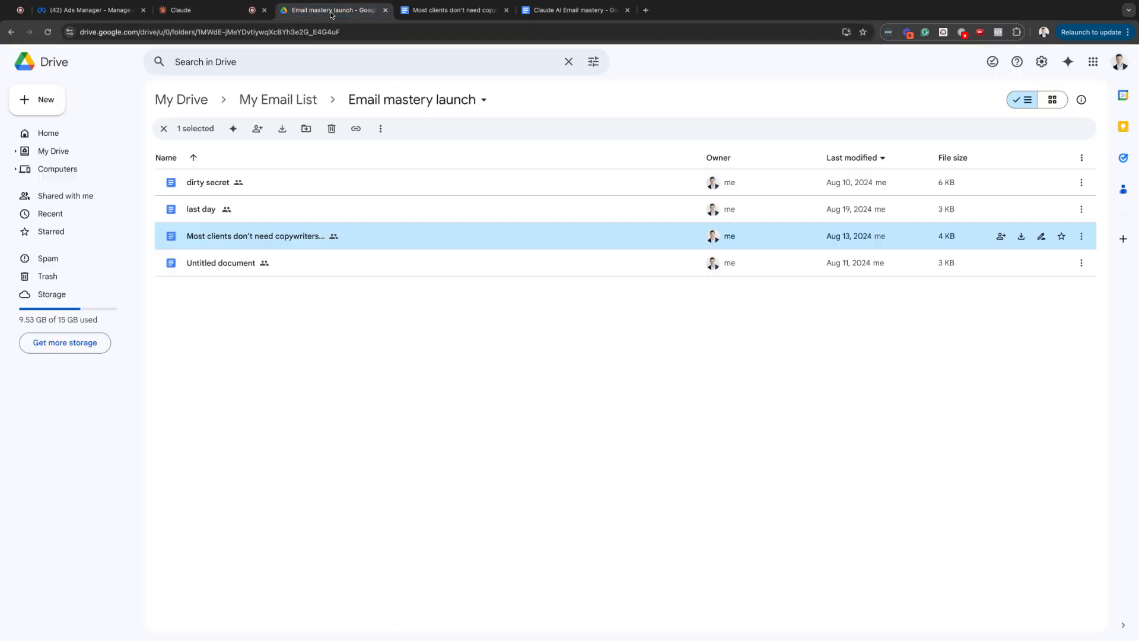
{"action": "left_click", "coordinate": [331, 12]}
{"action": "left_click", "coordinate": [279, 67]}
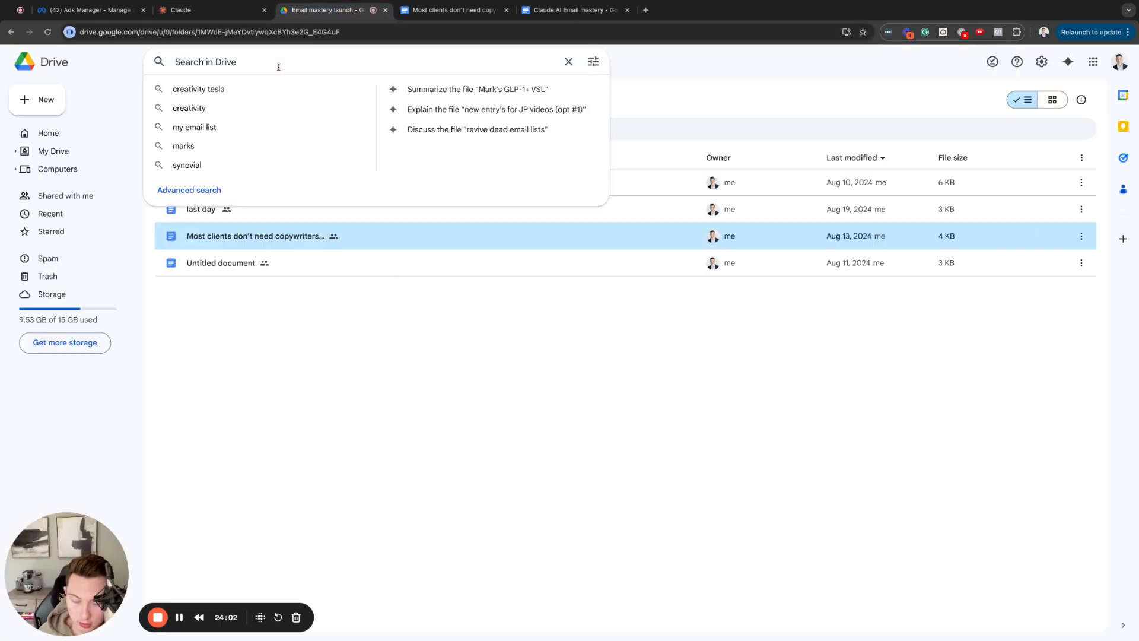
{"action": "type", "text": "emails to copy"}
{"action": "key", "text": "Return"}
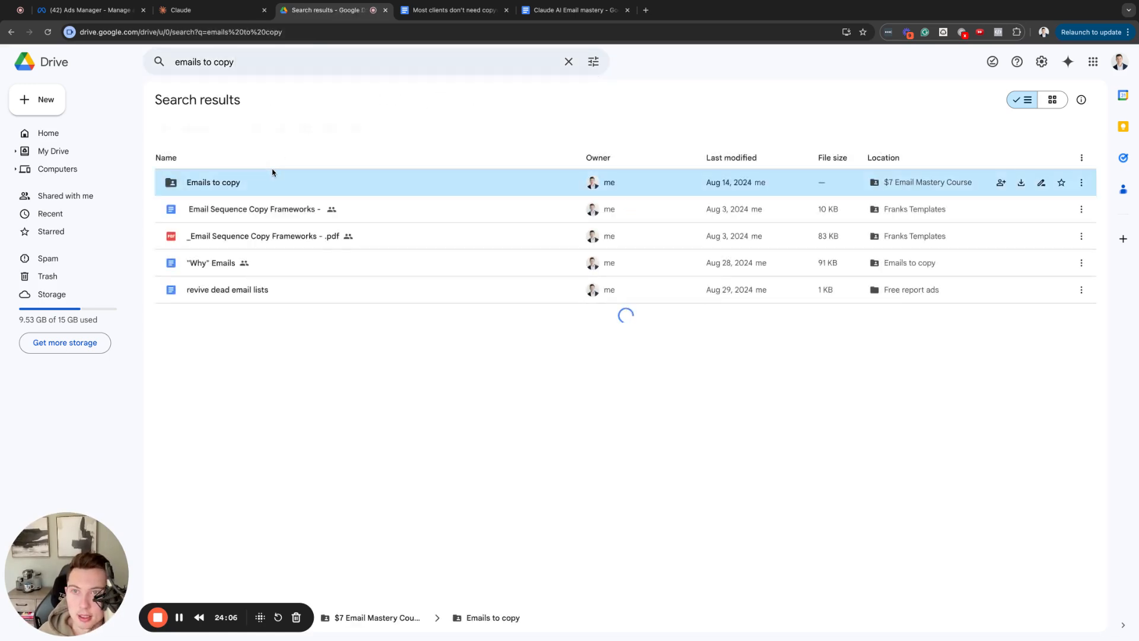
{"action": "double_click", "coordinate": [272, 172]}
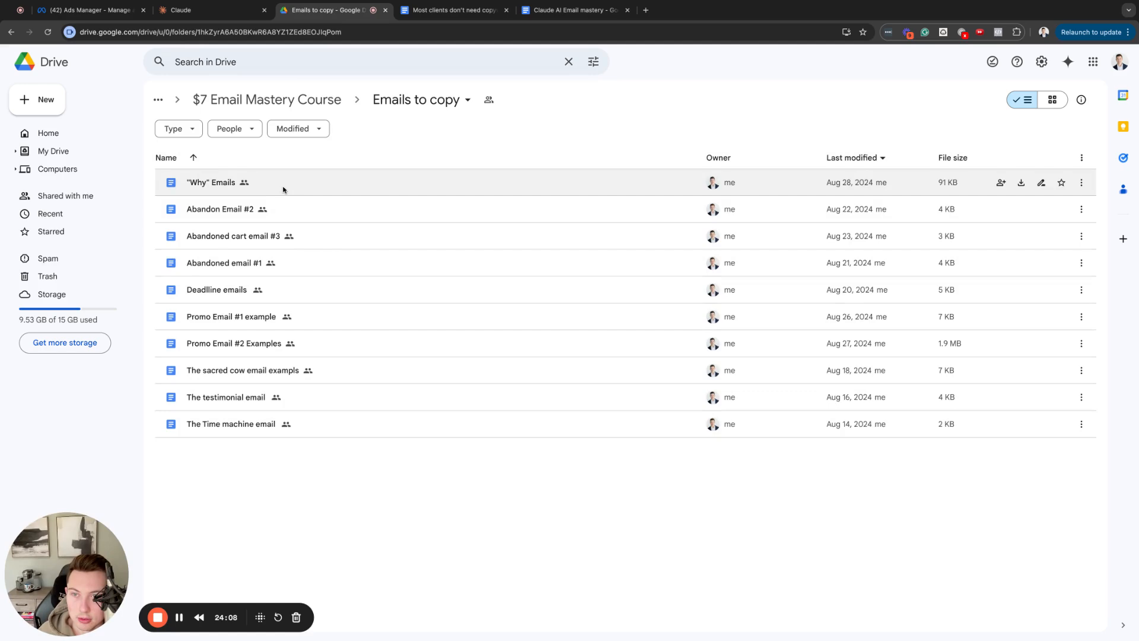
Step: Open the "Why" Emails document and skim its example emails down to Example Email #3
{"action": "double_click", "coordinate": [283, 188]}
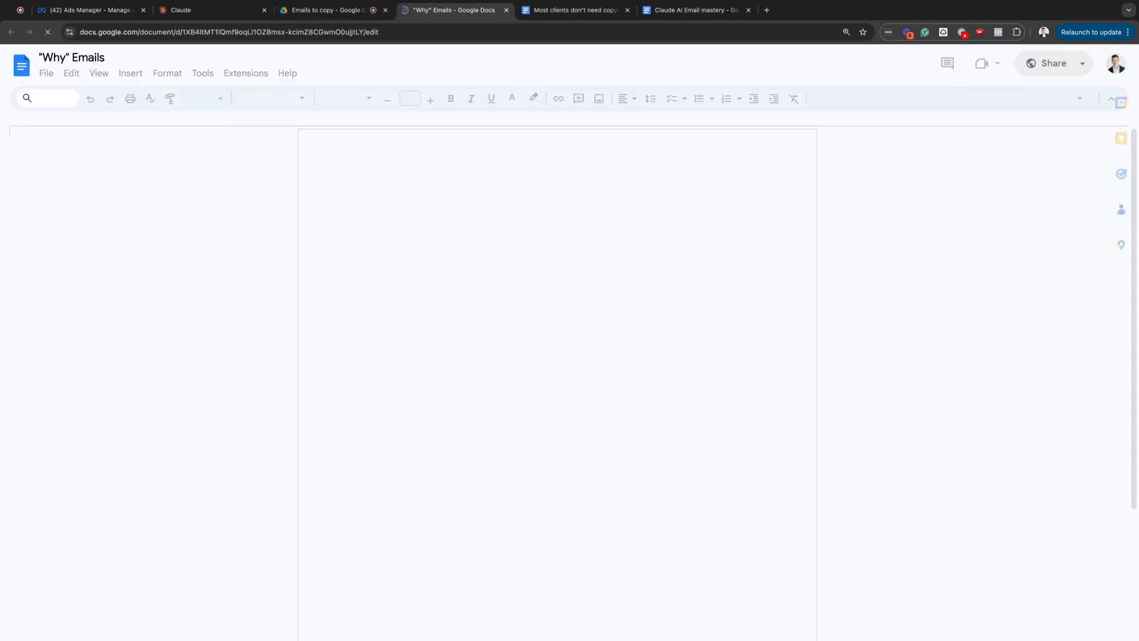
{"action": "left_click", "coordinate": [361, 267]}
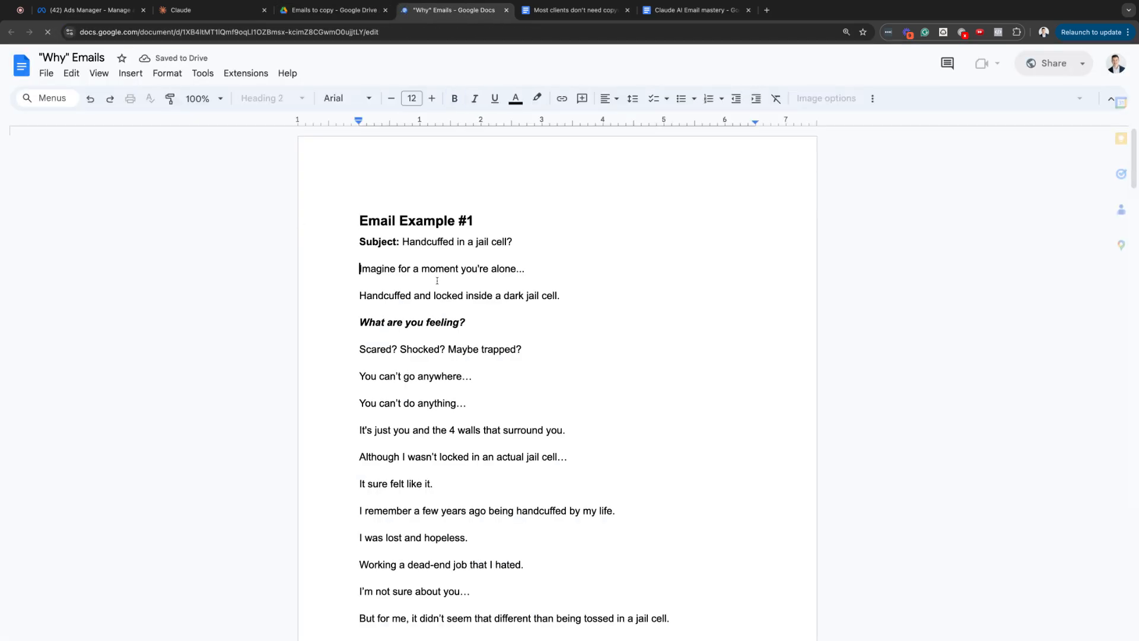
{"action": "scroll", "coordinate": [568, 305], "scroll_direction": "down", "scroll_amount": 20}
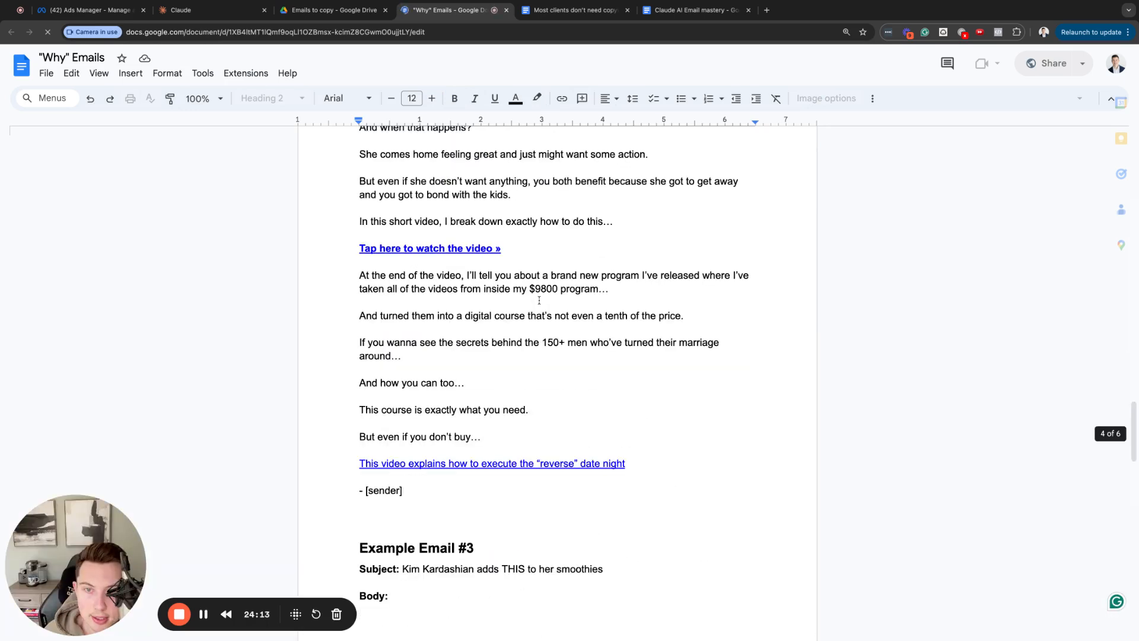
{"action": "scroll", "coordinate": [539, 300], "scroll_direction": "up", "scroll_amount": 10}
{"action": "scroll", "coordinate": [539, 300], "scroll_direction": "down", "scroll_amount": 10}
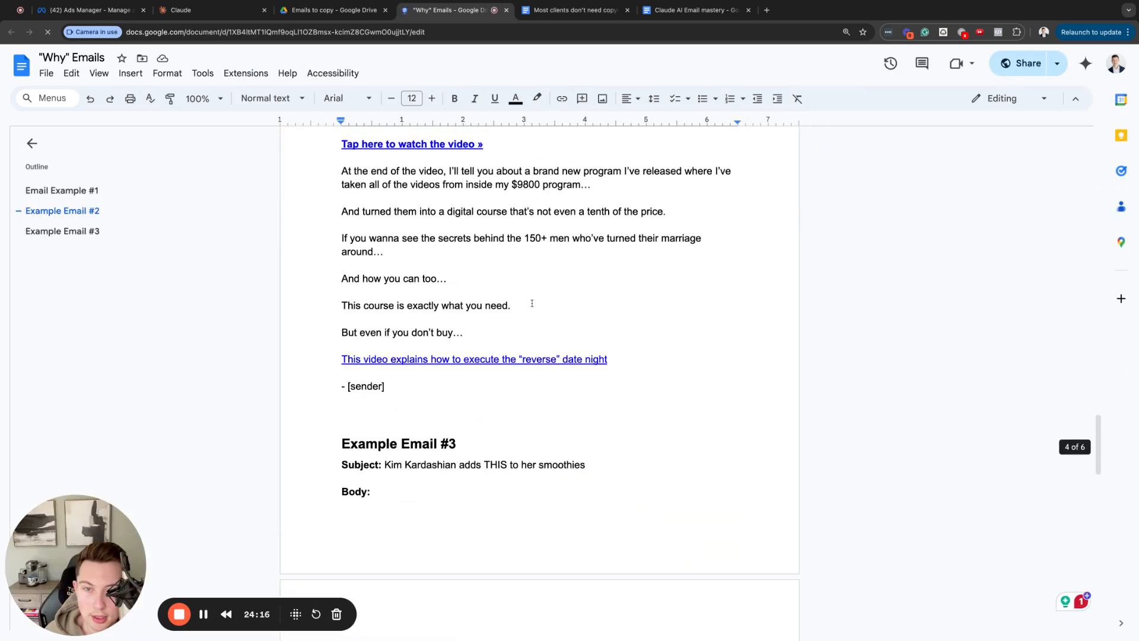
Step: Copy all of Email Example #1 from its subject line to the sign-off, and switch to the Claude project page
{"action": "left_click_drag", "start_coordinate": [497, 396], "coordinate": [344, 139]}
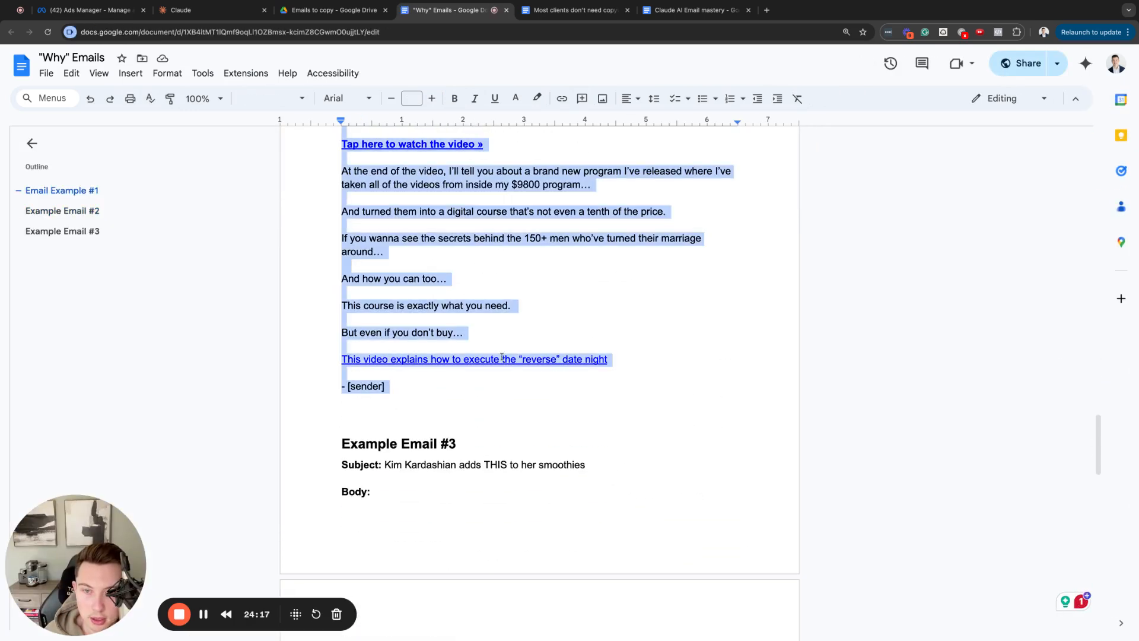
{"action": "left_click", "coordinate": [78, 192]}
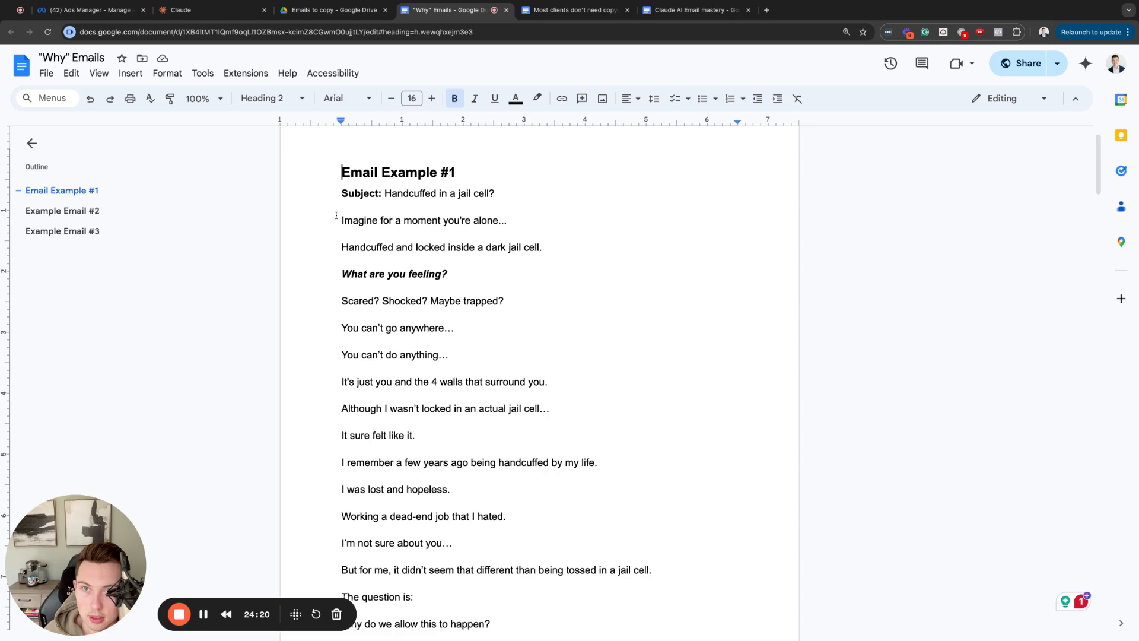
{"action": "left_click_drag", "start_coordinate": [341, 193], "coordinate": [446, 301]}
{"action": "scroll", "coordinate": [457, 314], "scroll_direction": "down", "scroll_amount": 10}
{"action": "scroll", "coordinate": [459, 320], "scroll_direction": "down", "scroll_amount": 10}
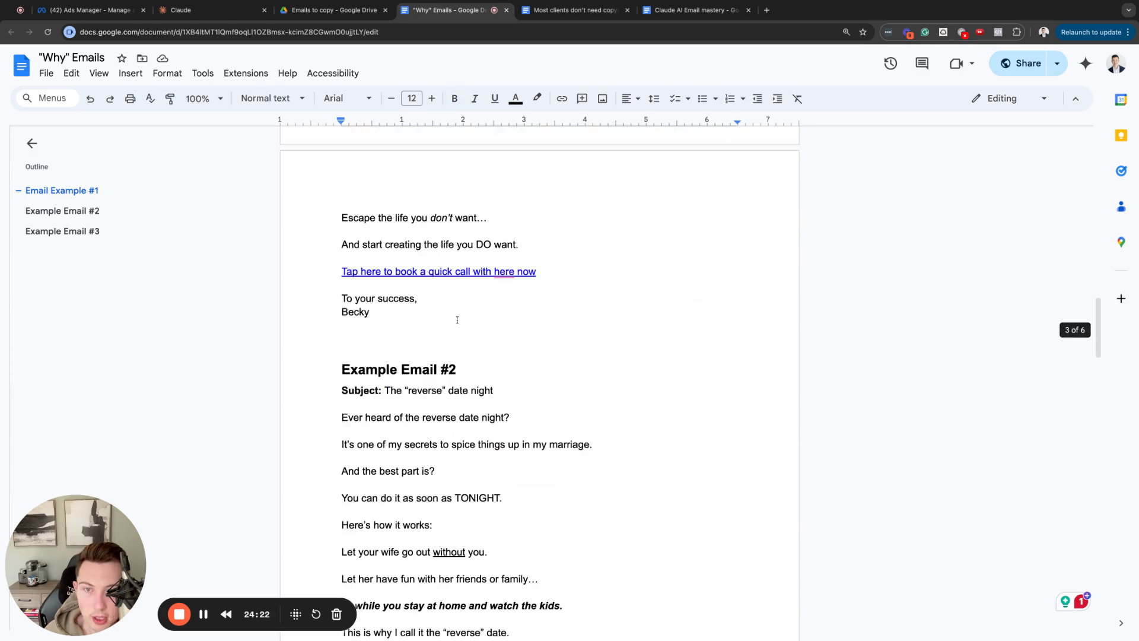
{"action": "left_click", "coordinate": [408, 311], "text": "shift"}
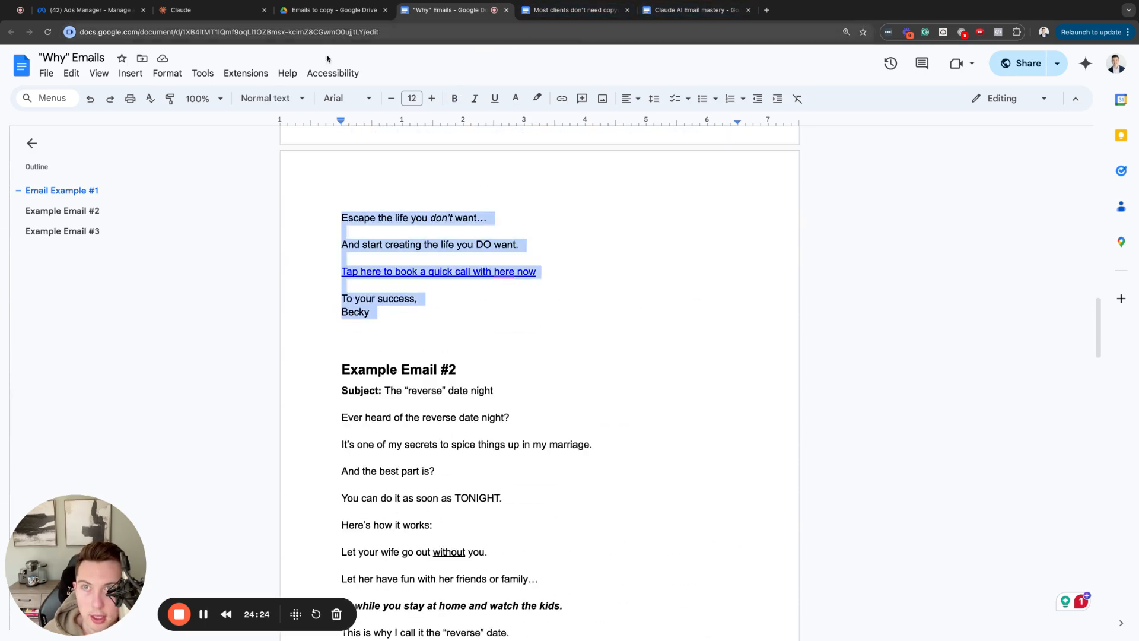
{"action": "left_click", "coordinate": [428, 231]}
{"action": "left_click", "coordinate": [242, 12]}
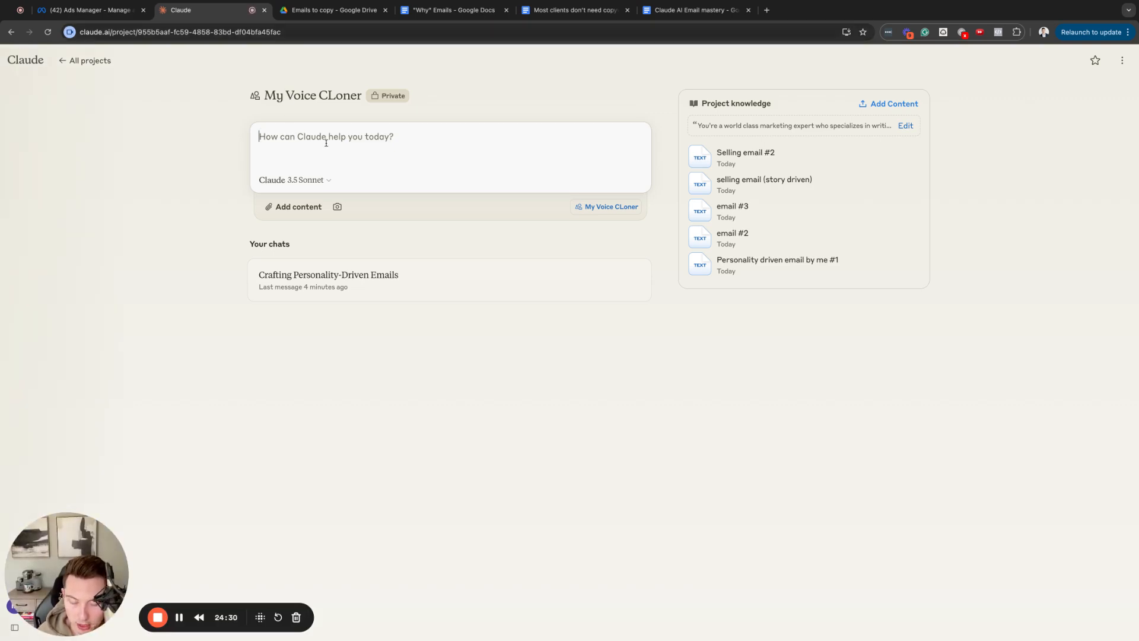
{"action": "type", "text": "I want you to analyze thte"}
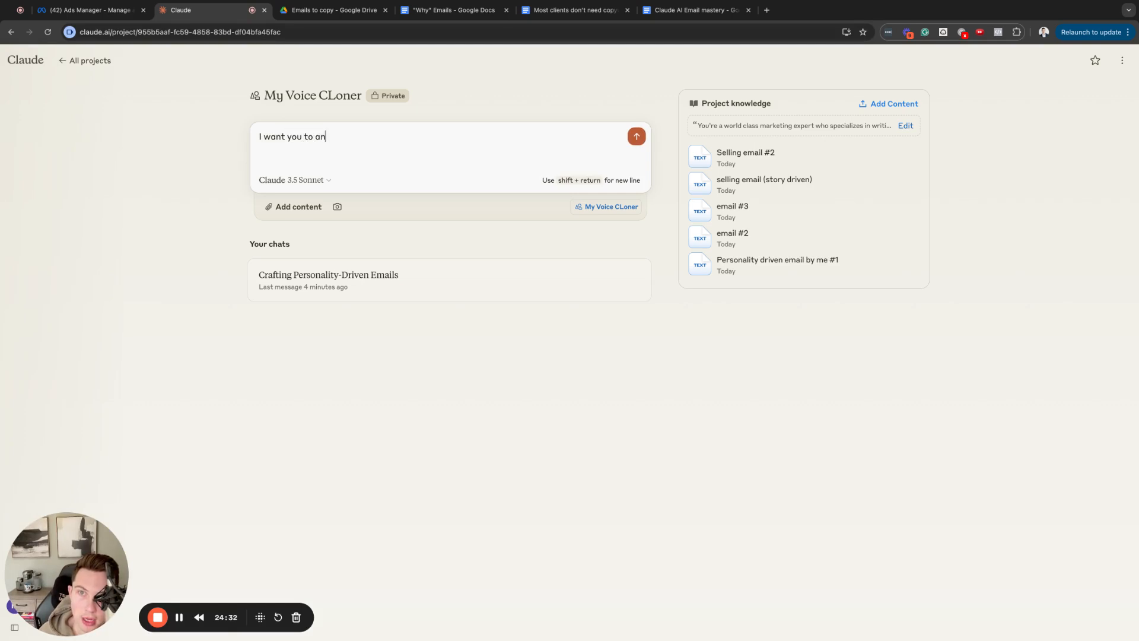
{"action": "key", "text": "BackSpace"}
{"action": "key", "text": "BackSpace"}
{"action": "type", "text": "e email below and then write "}
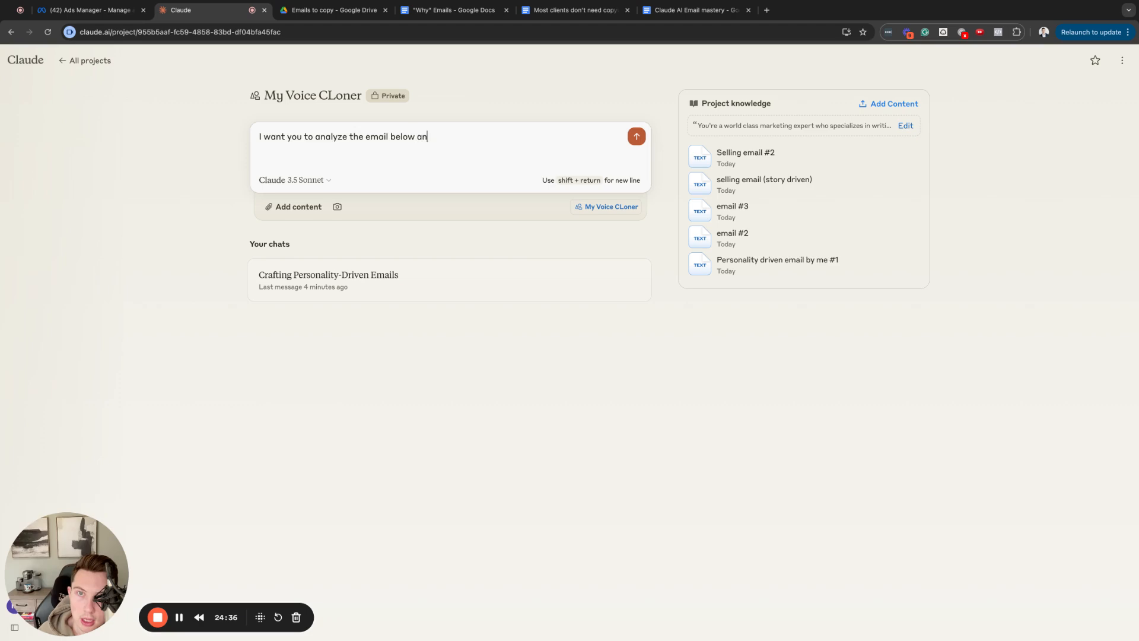
{"action": "type", "text": "anothe"}
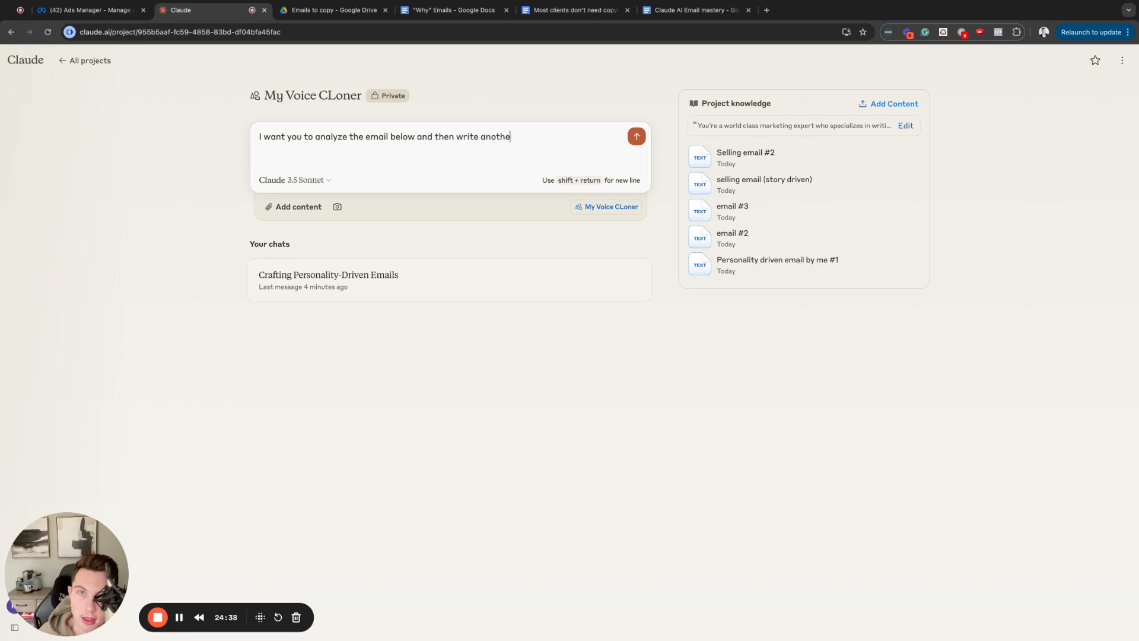
{"action": "type", "text": "r email btu f"}
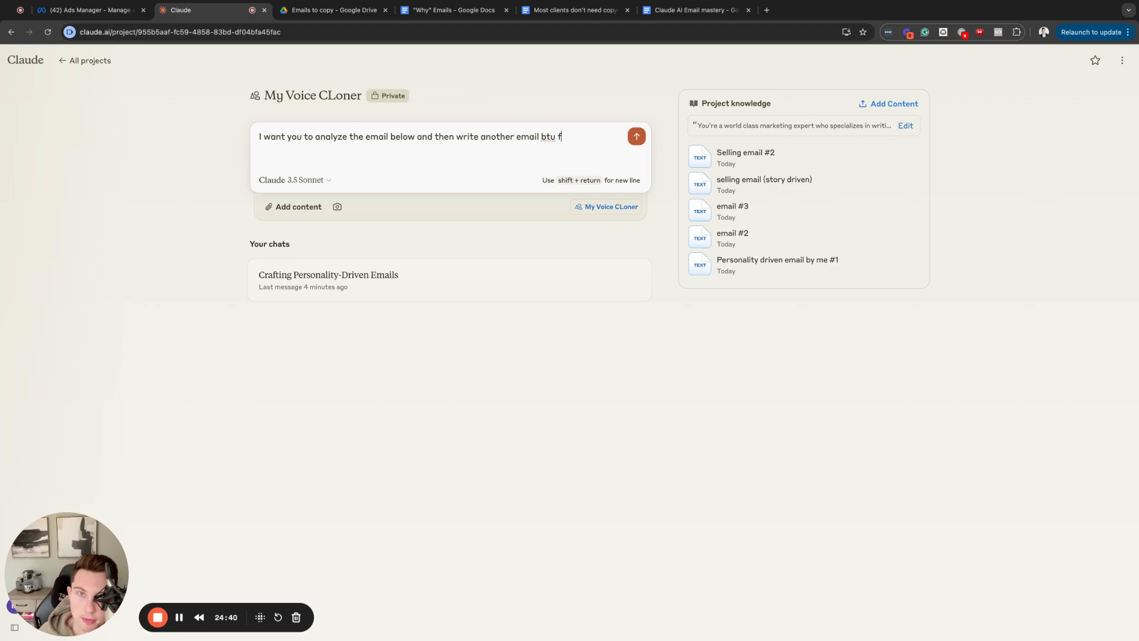
{"action": "type", "text": "tut"}
{"action": "key", "text": "BackSpace"}
{"action": "key", "text": "BackSpace"}
{"action": "key", "text": "BackSpace"}
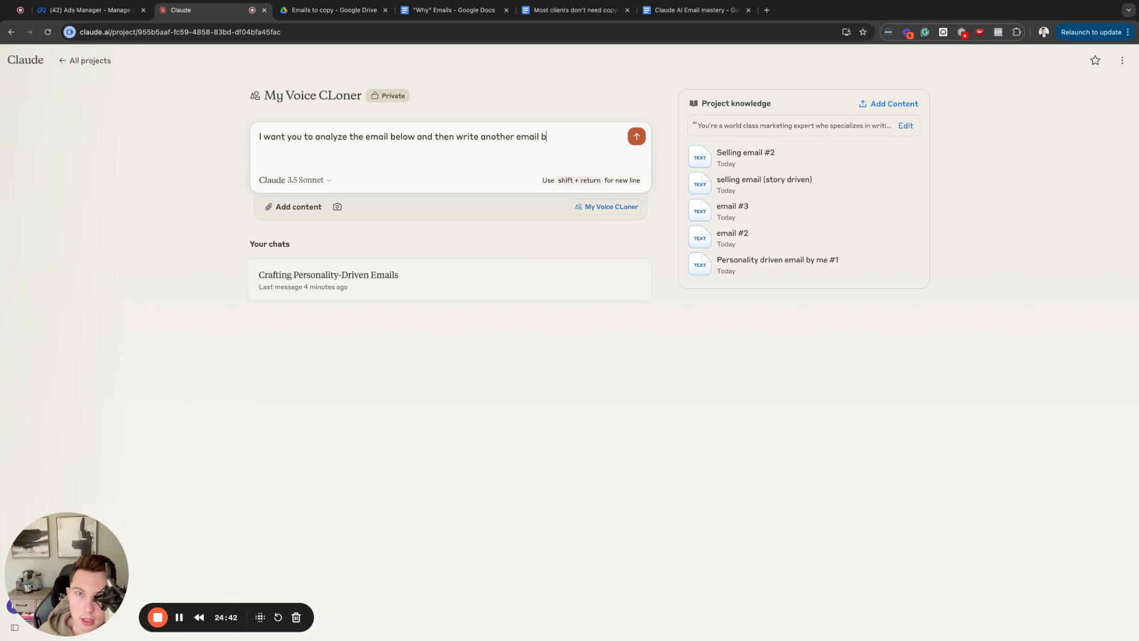
Step: Open the "Crafting Personality-Driven Emails" chat and begin a reply with "I want you to analyze the email below but write a"
{"action": "left_click", "coordinate": [333, 275]}
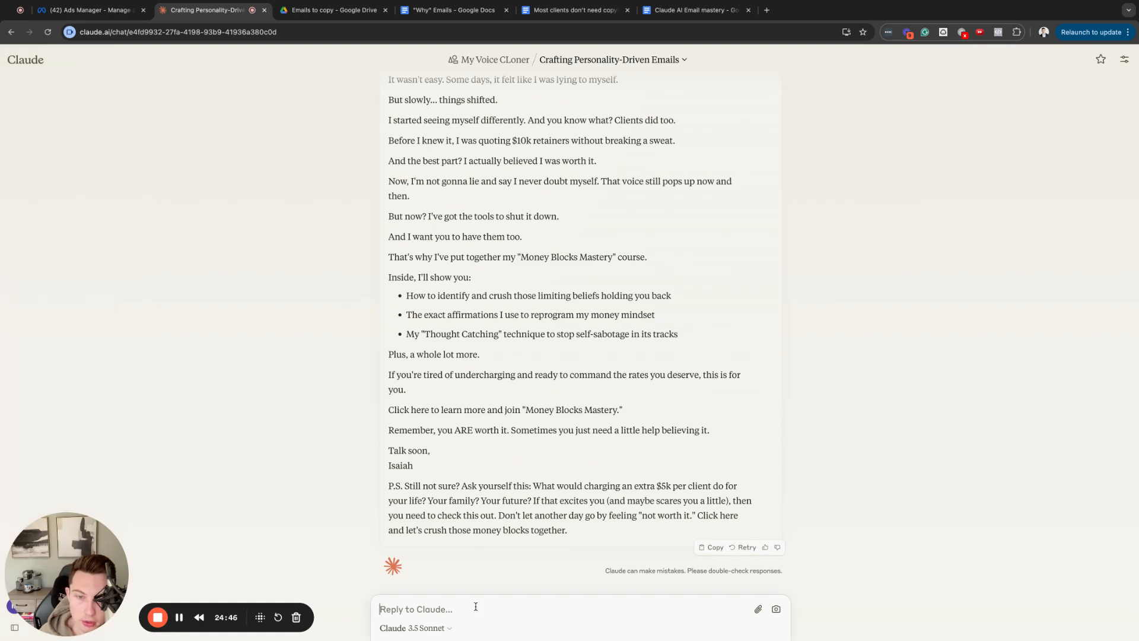
{"action": "type", "text": "I wa"}
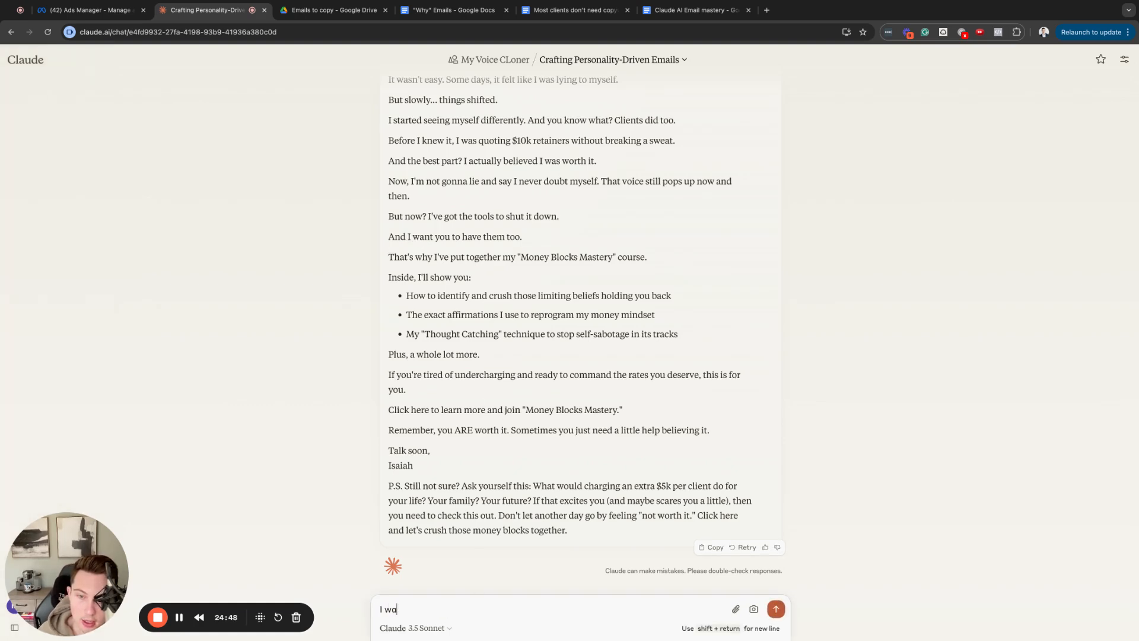
{"action": "type", "text": "nt you to analyze the email bu"}
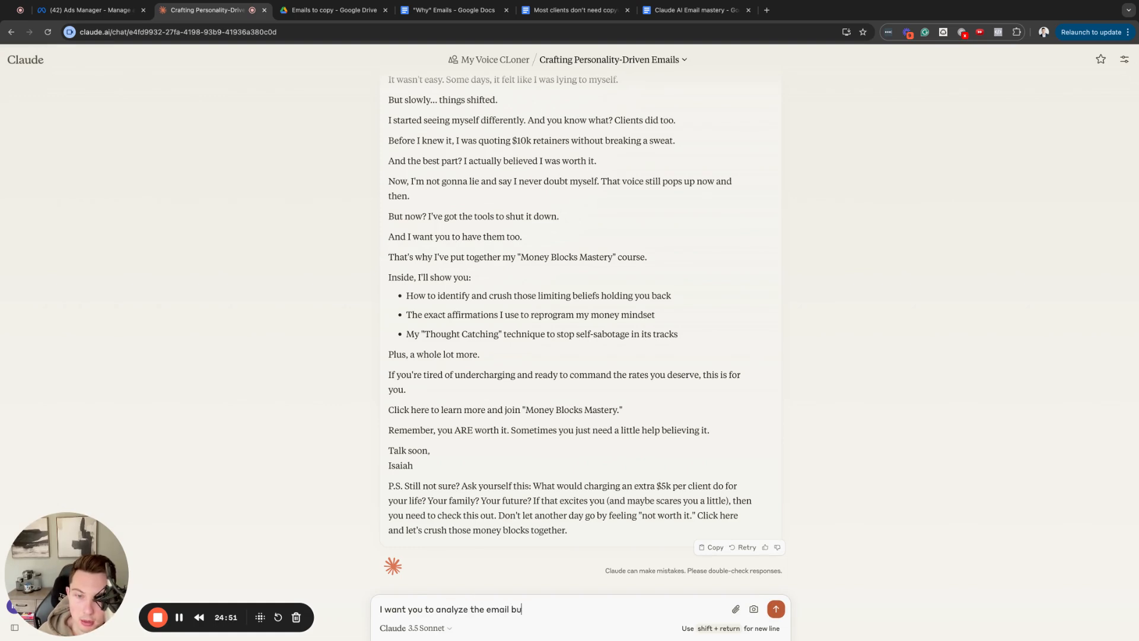
{"action": "key", "text": "BackSpace"}
{"action": "type", "text": "elow"}
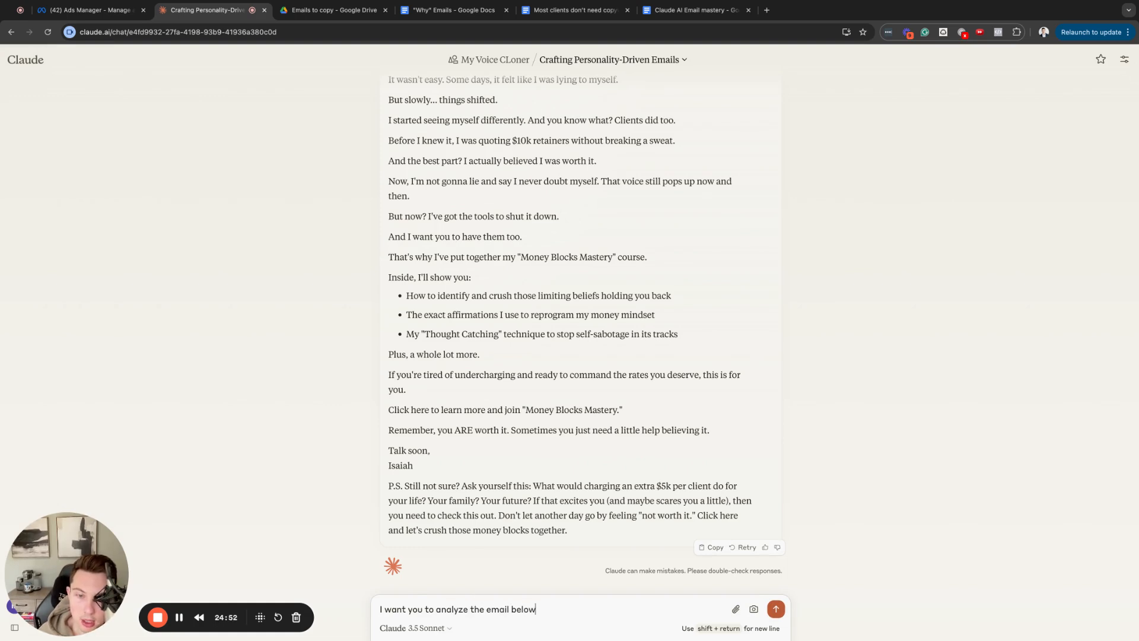
{"action": "type", "text": " bt t write a "}
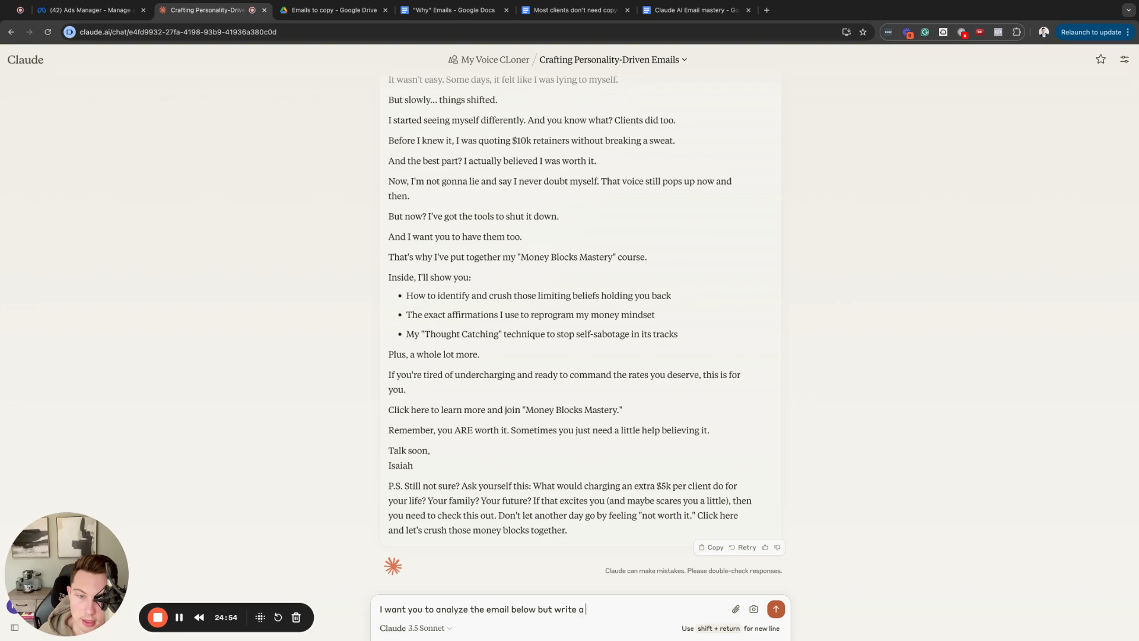
Step: Continue the prompt by asking for a new email following the same structure, style, and angle
{"action": "type", "text": "new email following the s"}
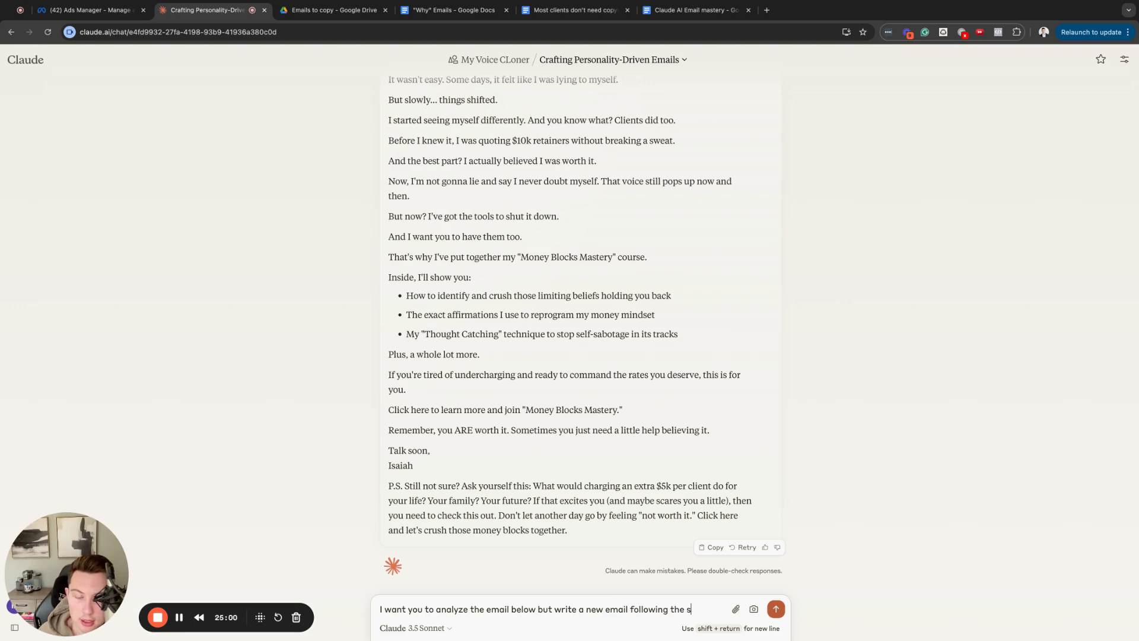
{"action": "type", "text": "ame strcture, "}
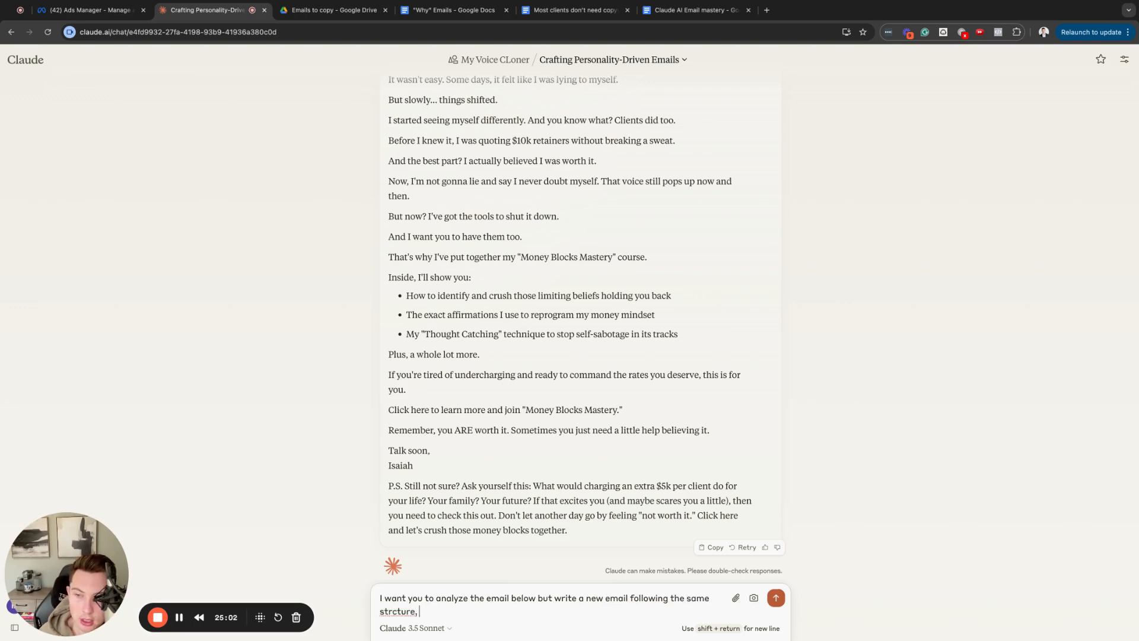
{"action": "type", "text": "style, a"}
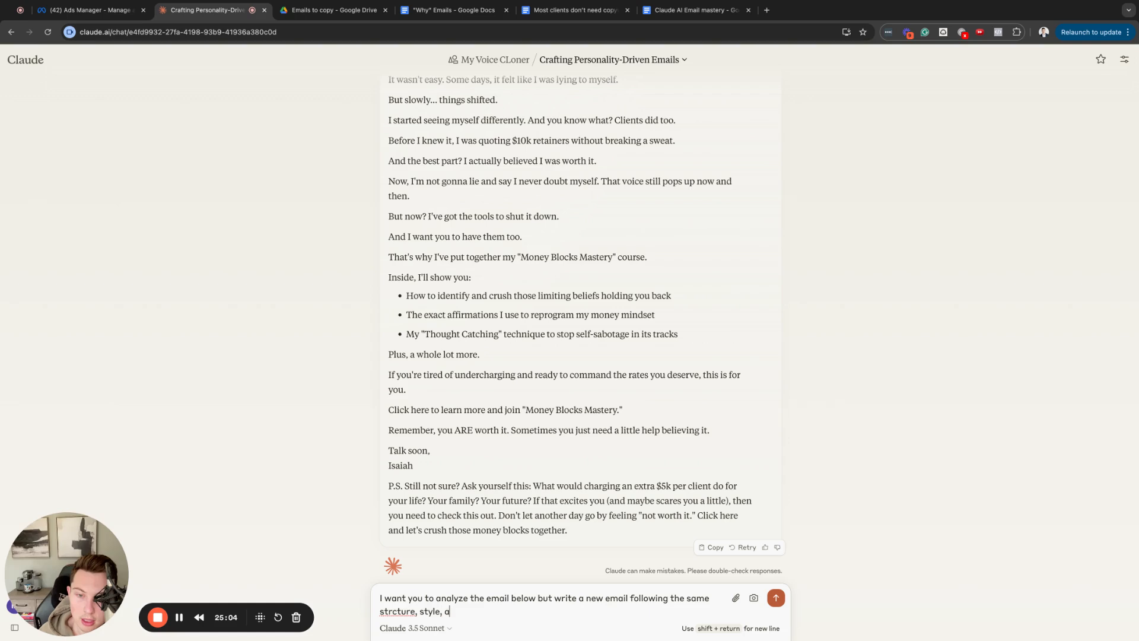
{"action": "key", "text": "BackSpace"}
{"action": "key", "text": "BackSpace"}
{"action": "type", "text": ", and angl"}
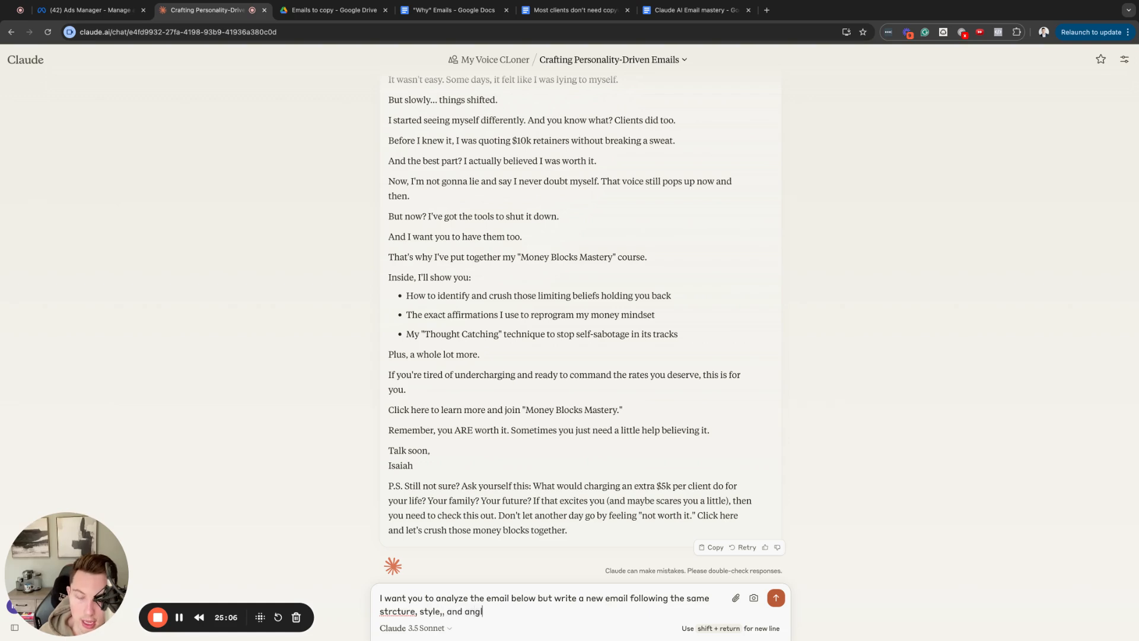
{"action": "type", "text": "e but w"}
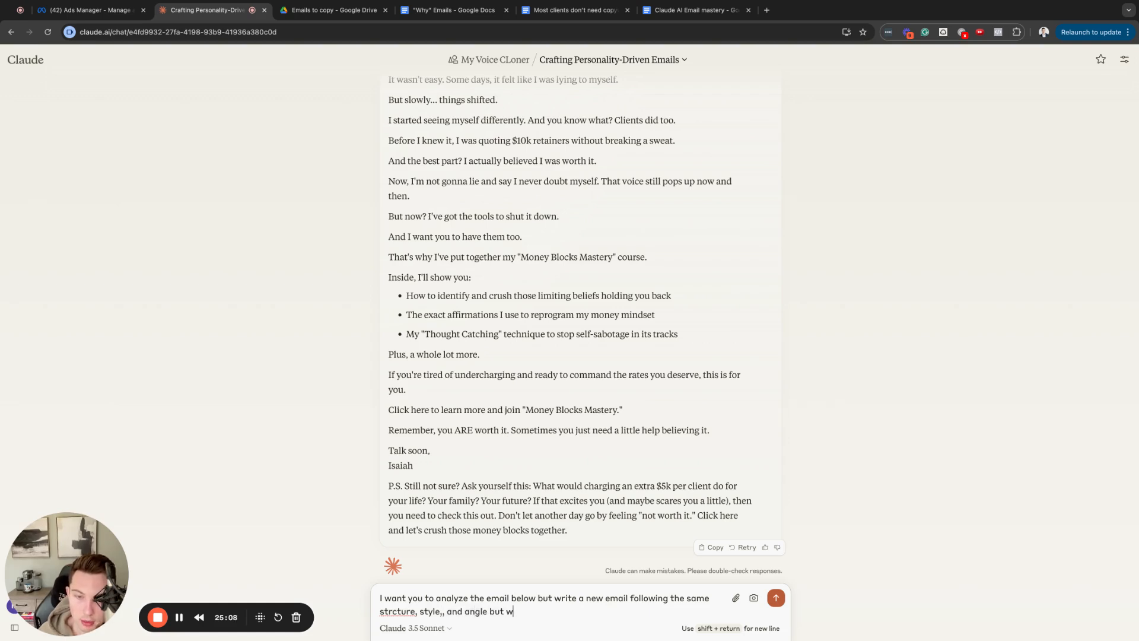
Step: End the prompt sentence with "but we're selling my money blocks course."
{"action": "type", "text": "e're selling my money making"}
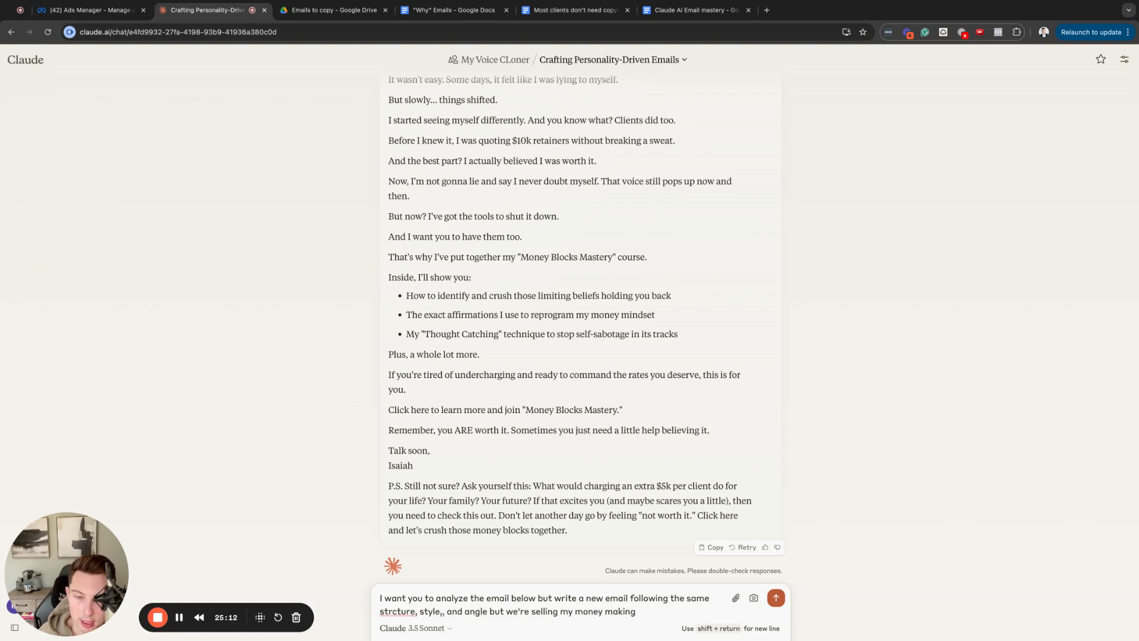
{"action": "key", "text": "BackSpace"}
{"action": "key", "text": "BackSpace"}
{"action": "key", "text": "BackSpace"}
{"action": "key", "text": "BackSpace"}
{"action": "key", "text": "BackSpace"}
{"action": "key", "text": "BackSpace"}
{"action": "key", "text": "BackSpace"}
{"action": "type", "text": "blocks"}
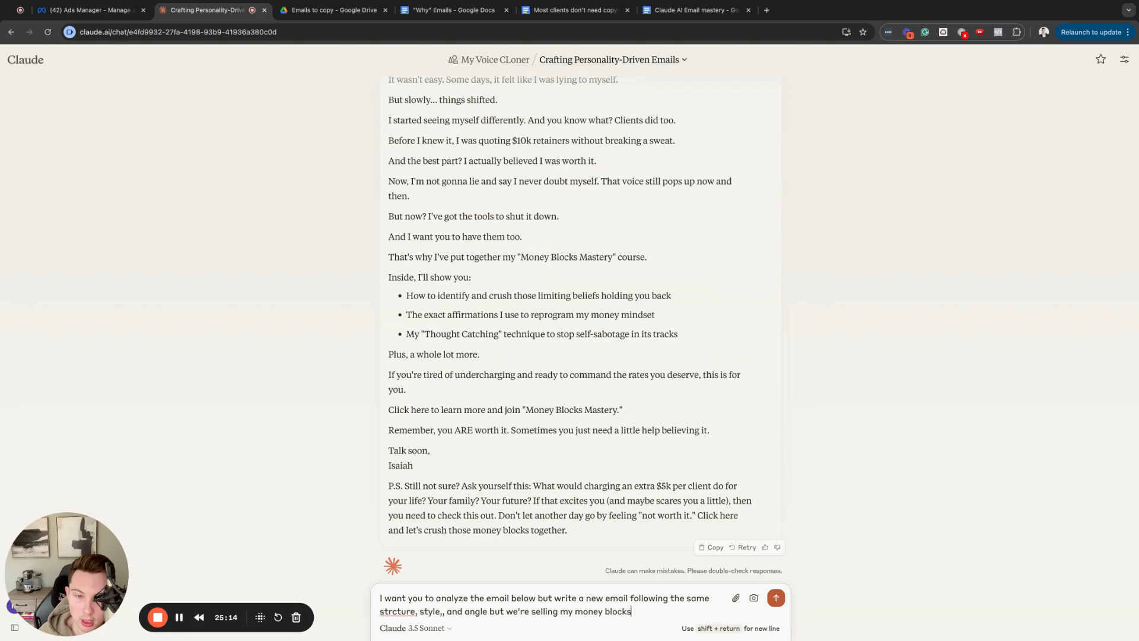
{"action": "type", "text": " course."}
Step: Paste the copied example email under the prompt sentence, separated by a blank line
{"action": "key", "text": "shift+Return"}
{"action": "key", "text": "shift+Return"}
{"action": "key", "text": "cmd+v"}
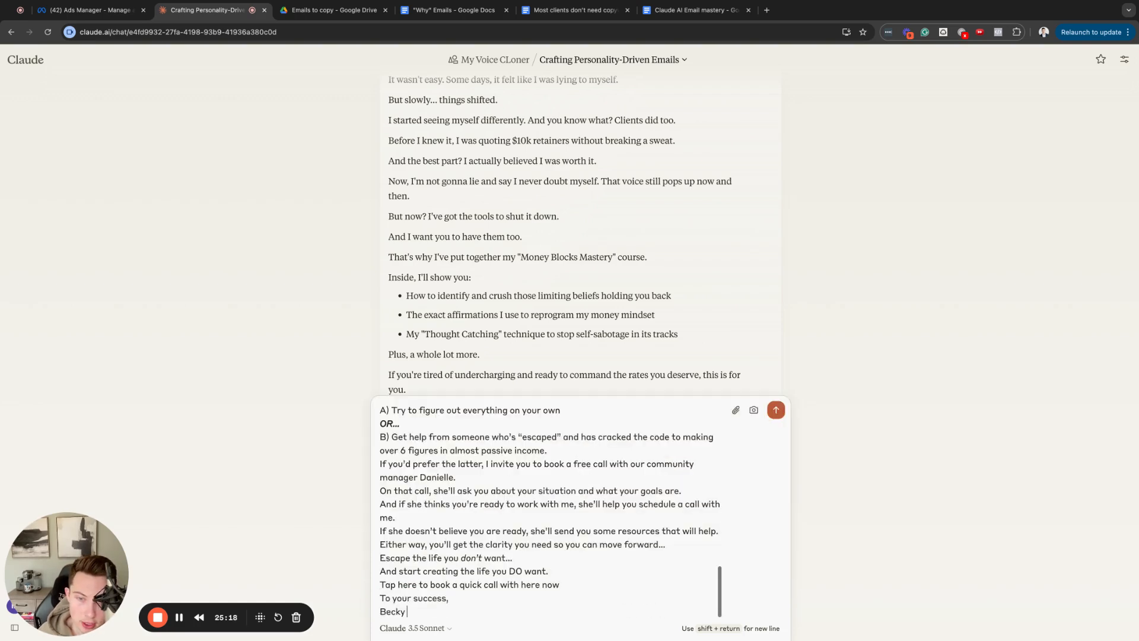
Step: Correct the spelling of "structure" in the prompt, add a blank line after the example's subject, and send the prompt
{"action": "scroll", "coordinate": [494, 492], "scroll_direction": "up", "scroll_amount": 10}
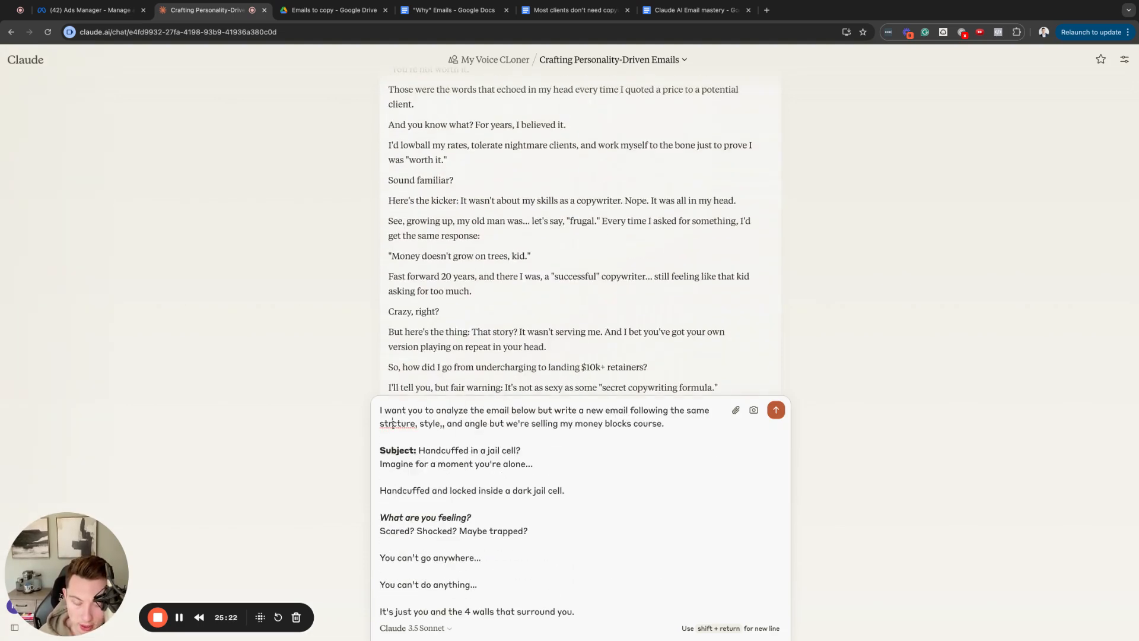
{"action": "left_click", "coordinate": [393, 423]}
{"action": "type", "text": "u"}
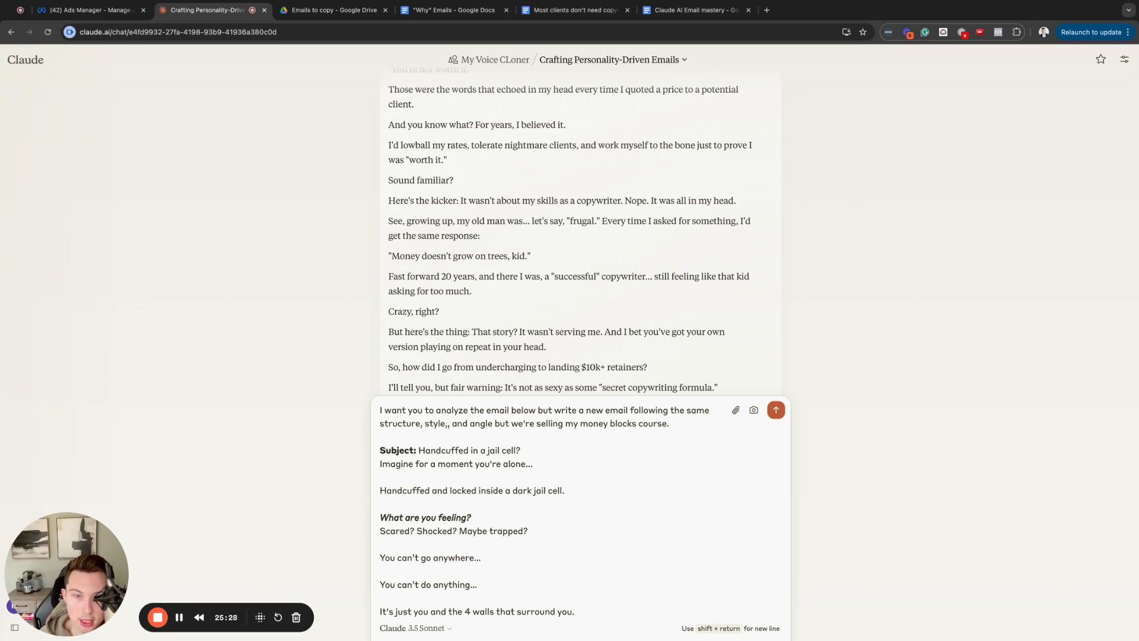
{"action": "left_click", "coordinate": [528, 451]}
{"action": "key", "text": "shift+Return"}
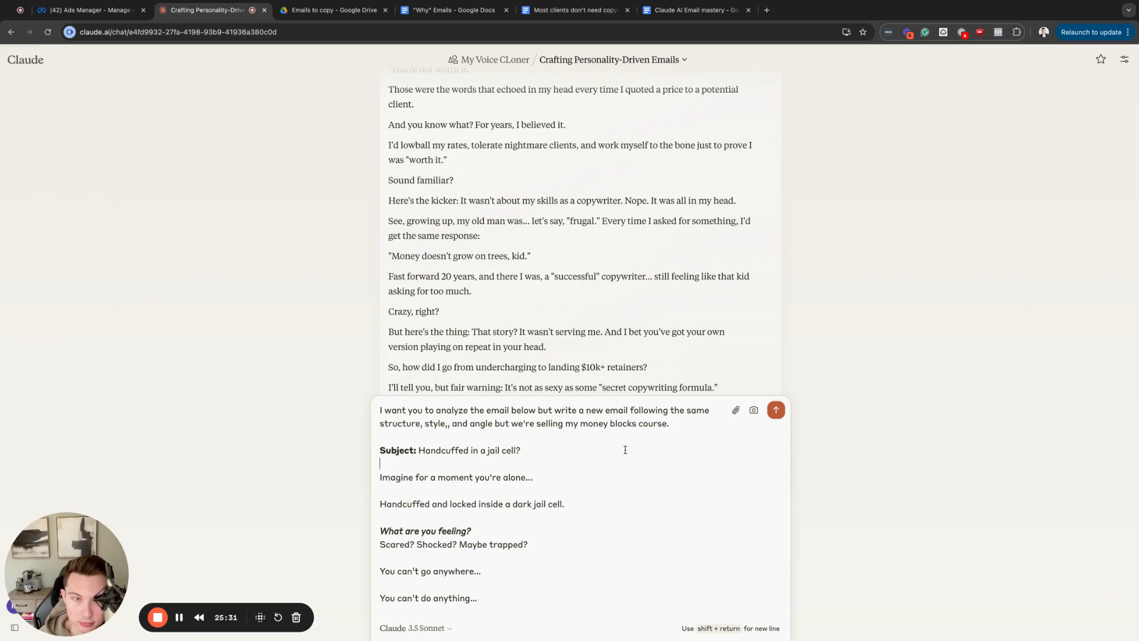
{"action": "left_click", "coordinate": [775, 410]}
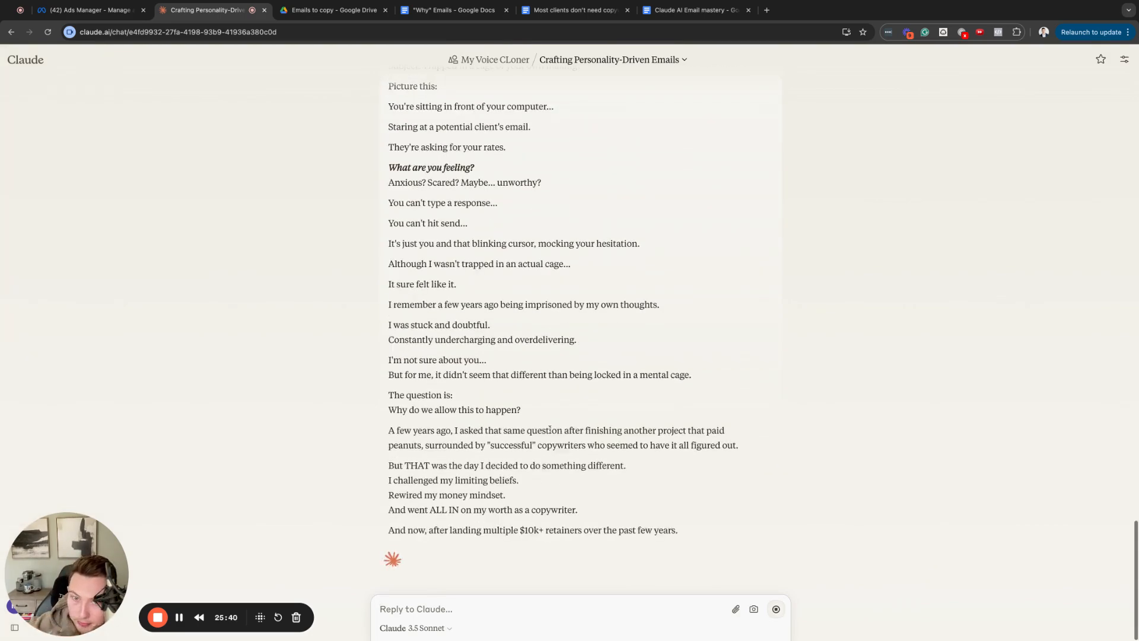
Step: Compare the opening of Claude's generated email with the opening of the example email in the sent prompt
{"action": "scroll", "coordinate": [522, 418], "scroll_direction": "up", "scroll_amount": 5}
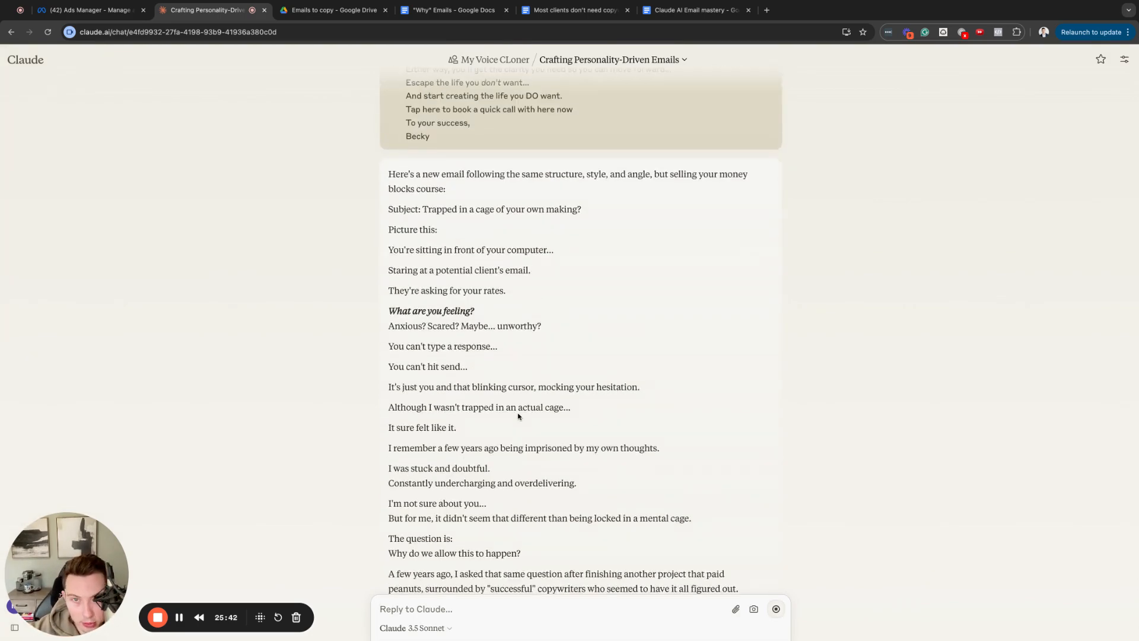
{"action": "scroll", "coordinate": [478, 334], "scroll_direction": "up", "scroll_amount": 2}
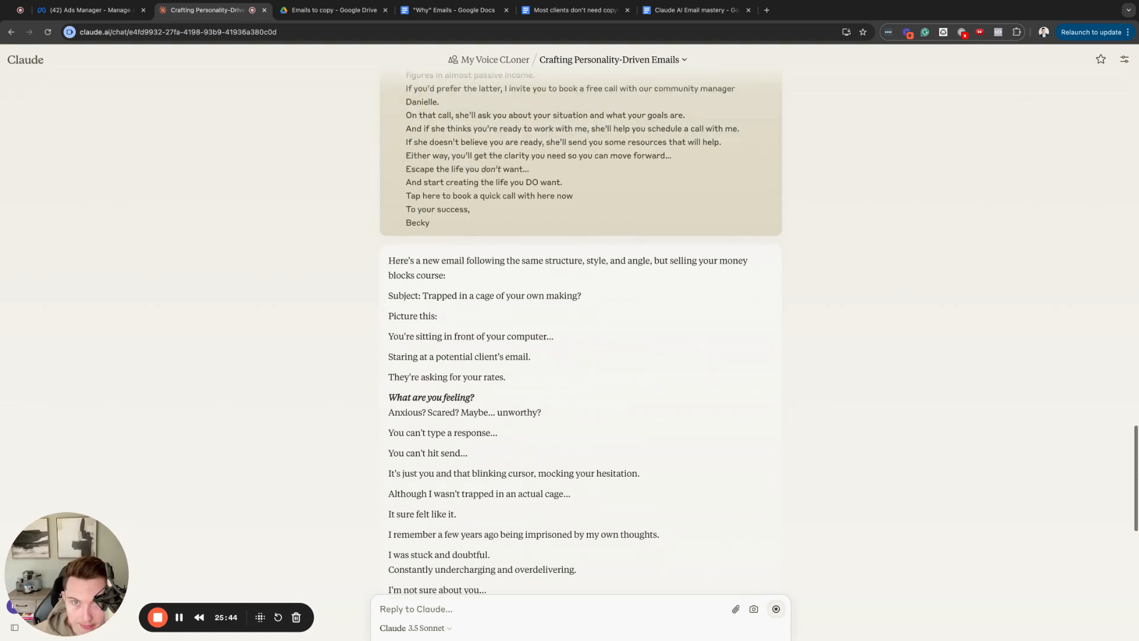
{"action": "scroll", "coordinate": [477, 334], "scroll_direction": "down", "scroll_amount": 2}
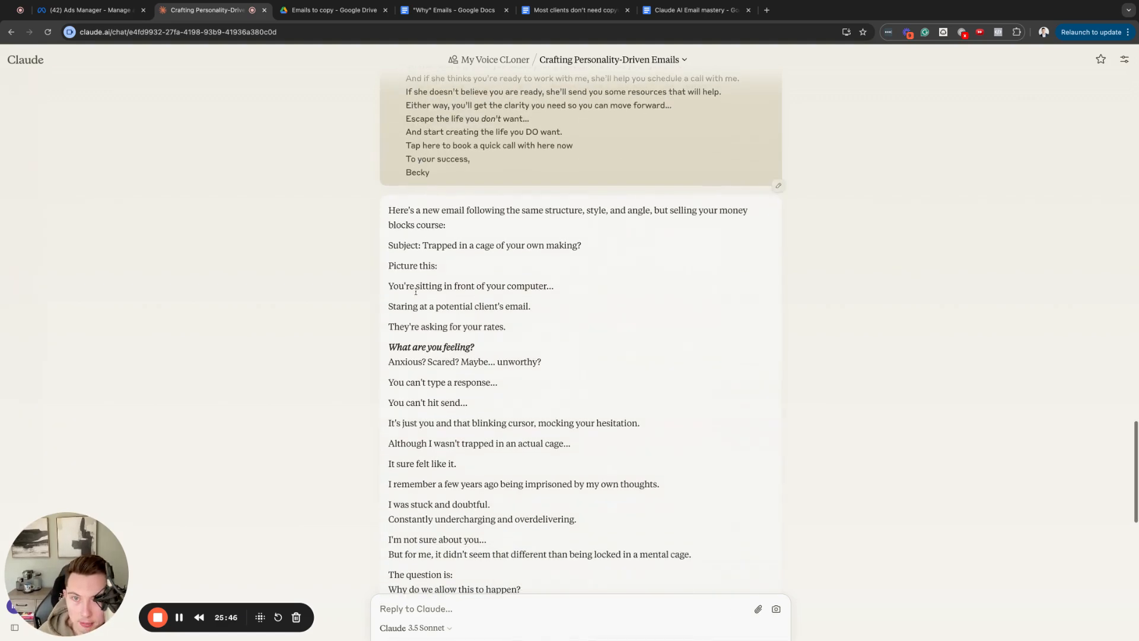
{"action": "scroll", "coordinate": [418, 279], "scroll_direction": "up", "scroll_amount": 15}
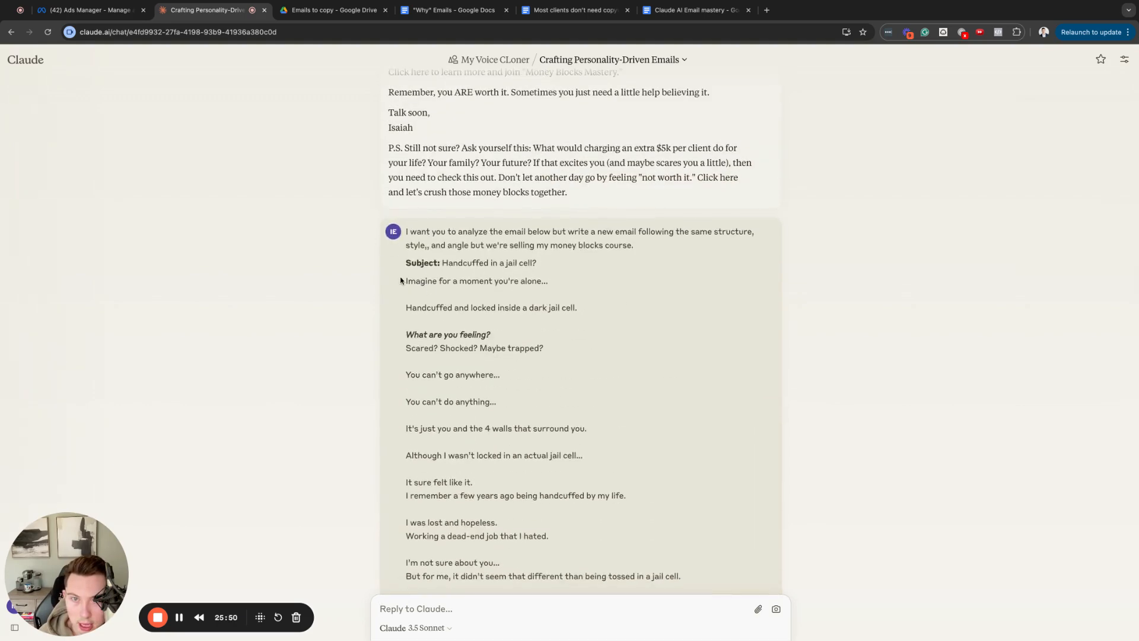
{"action": "left_click_drag", "start_coordinate": [399, 280], "coordinate": [406, 232]}
{"action": "left_click_drag", "start_coordinate": [407, 309], "coordinate": [529, 324]}
{"action": "scroll", "coordinate": [528, 324], "scroll_direction": "down", "scroll_amount": 15}
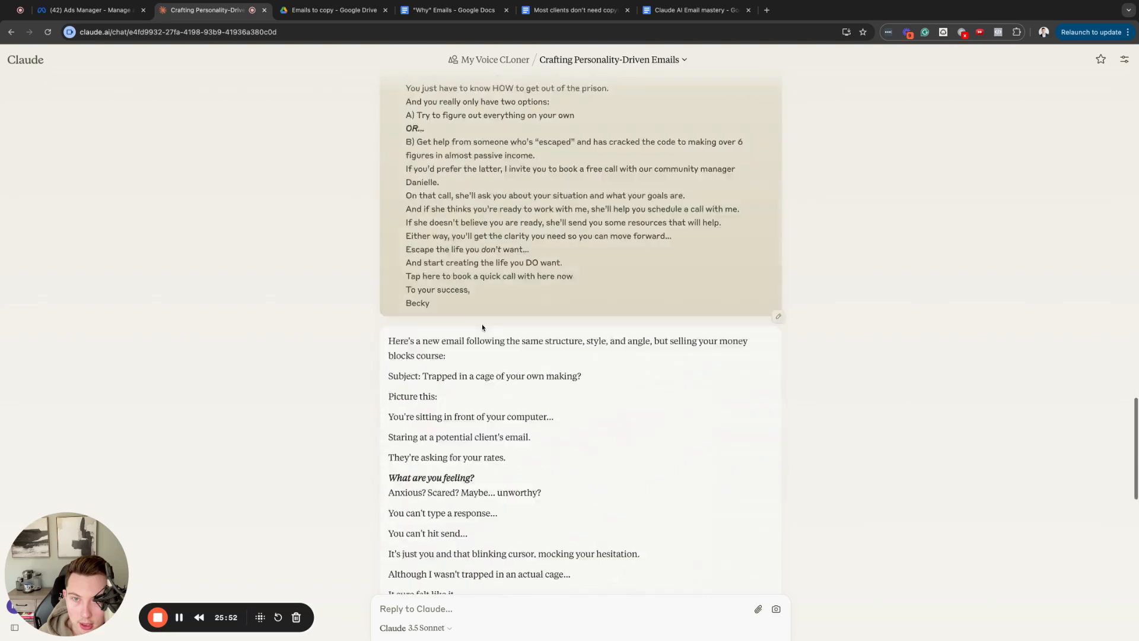
Step: Read the generated email's opening lines from "Picture this:" through "Anxious? Scared? Maybe... unworthy?"
{"action": "triple_click", "coordinate": [390, 218]}
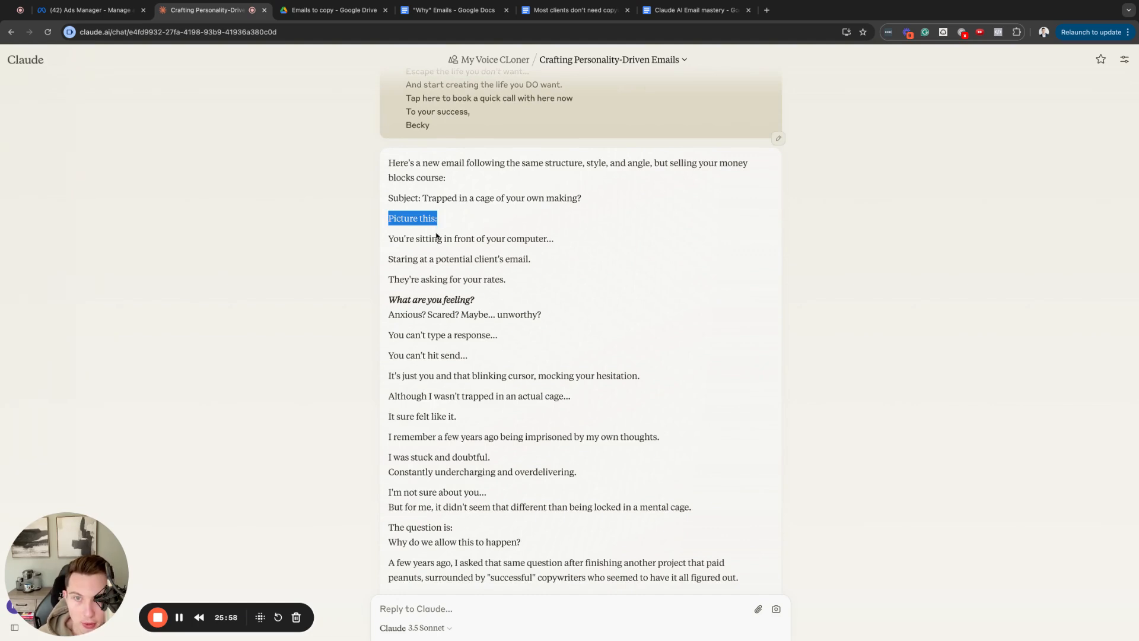
{"action": "left_click_drag", "start_coordinate": [442, 238], "coordinate": [556, 239]}
{"action": "left_click_drag", "start_coordinate": [396, 259], "coordinate": [531, 259]}
{"action": "left_click_drag", "start_coordinate": [426, 280], "coordinate": [437, 300]}
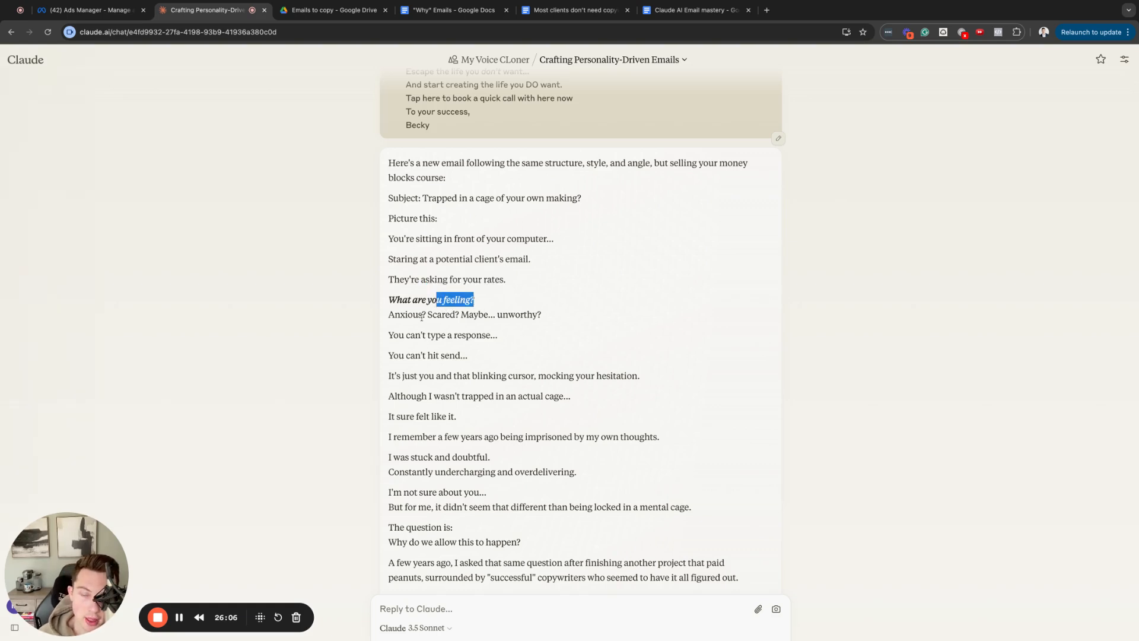
{"action": "left_click_drag", "start_coordinate": [400, 314], "coordinate": [541, 315]}
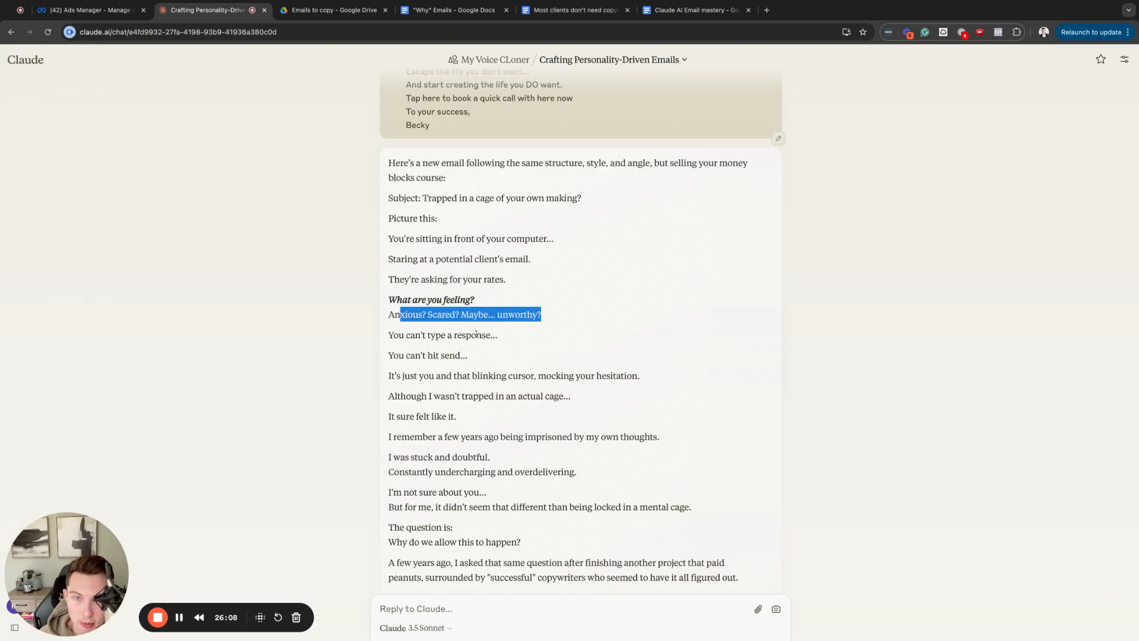
Step: Read the generated email from "You can't type a response..." through "Constantly undercharging and overdelivering."
{"action": "scroll", "coordinate": [428, 288], "scroll_direction": "down", "scroll_amount": 1}
{"action": "left_click", "coordinate": [429, 289]}
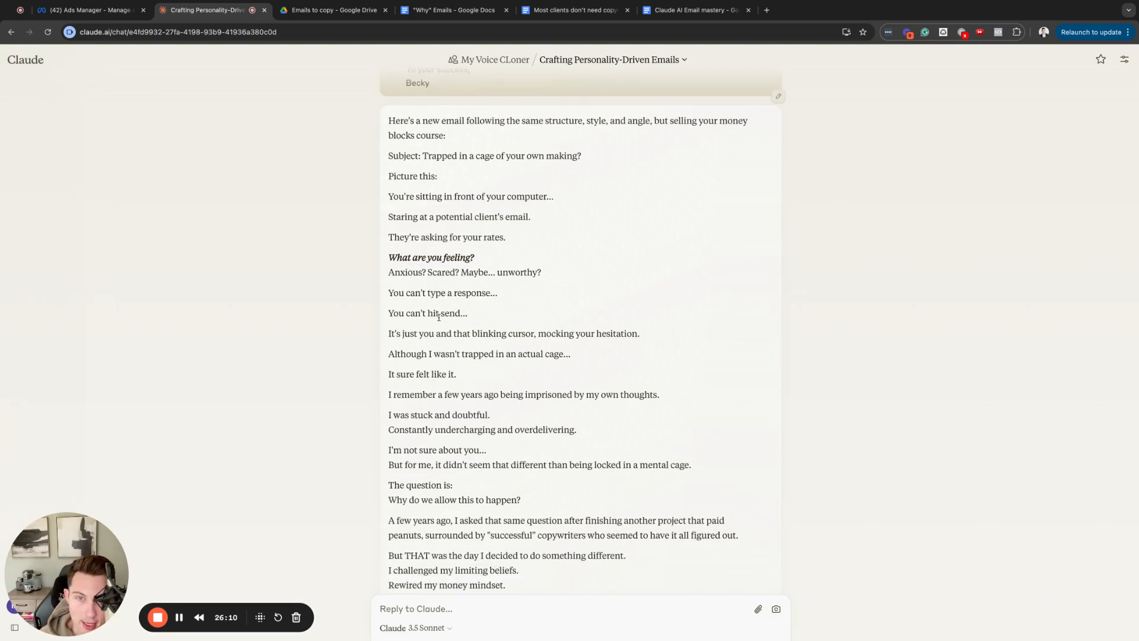
{"action": "left_click_drag", "start_coordinate": [495, 335], "coordinate": [479, 348]}
{"action": "left_click", "coordinate": [452, 350]}
{"action": "scroll", "coordinate": [452, 350], "scroll_direction": "down", "scroll_amount": 1}
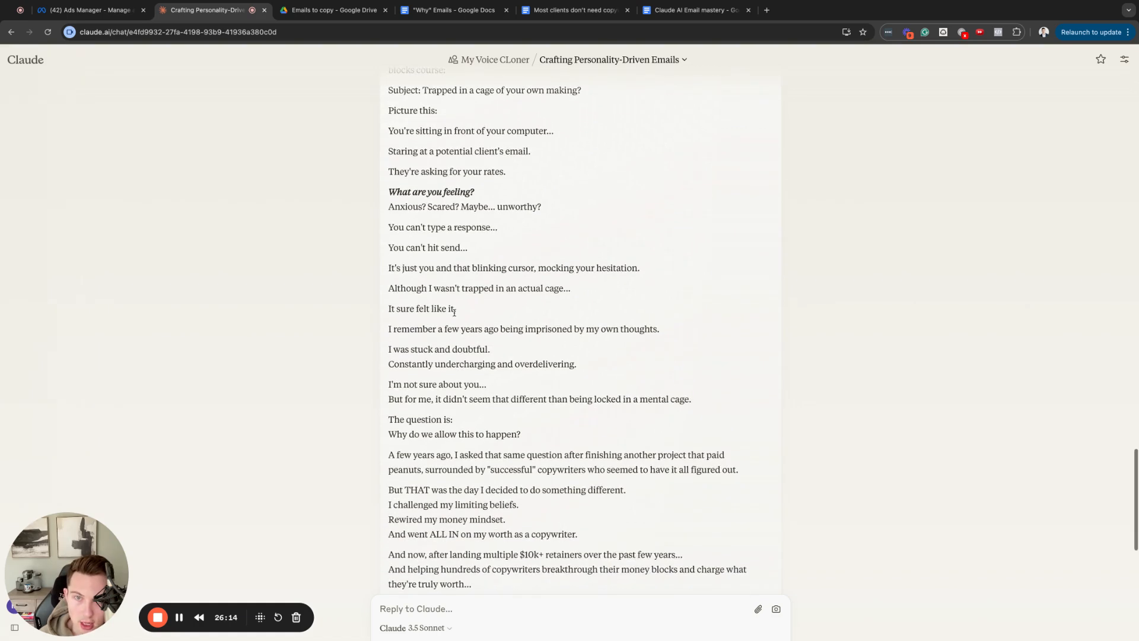
{"action": "left_click_drag", "start_coordinate": [461, 289], "coordinate": [538, 301]}
{"action": "left_click", "coordinate": [456, 312]}
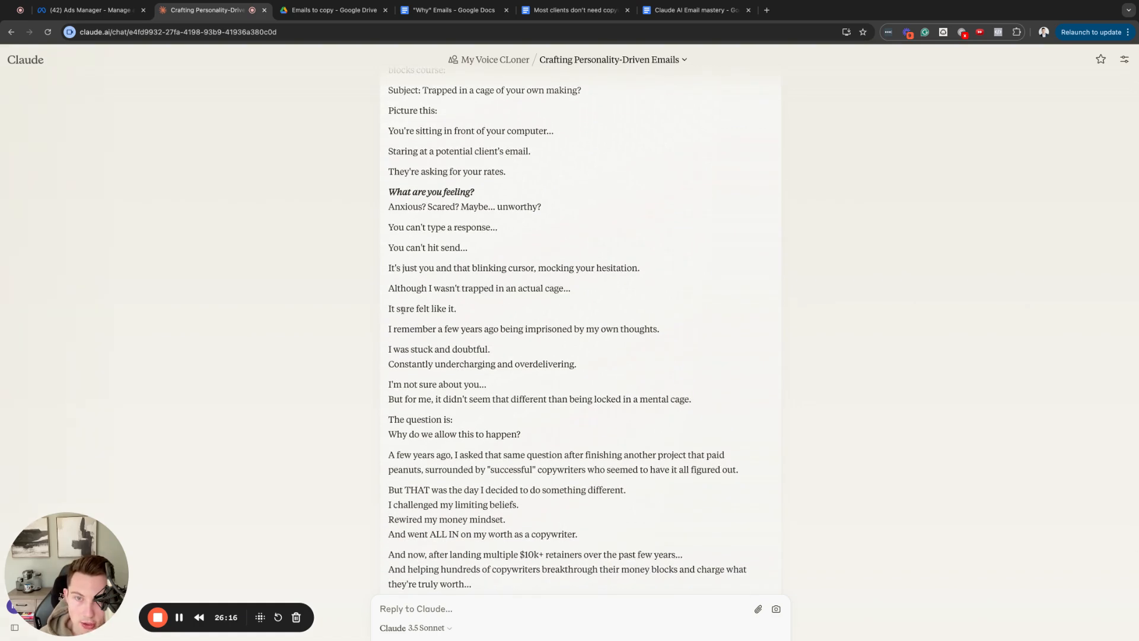
{"action": "left_click_drag", "start_coordinate": [402, 310], "coordinate": [659, 330]}
{"action": "left_click", "coordinate": [454, 340]}
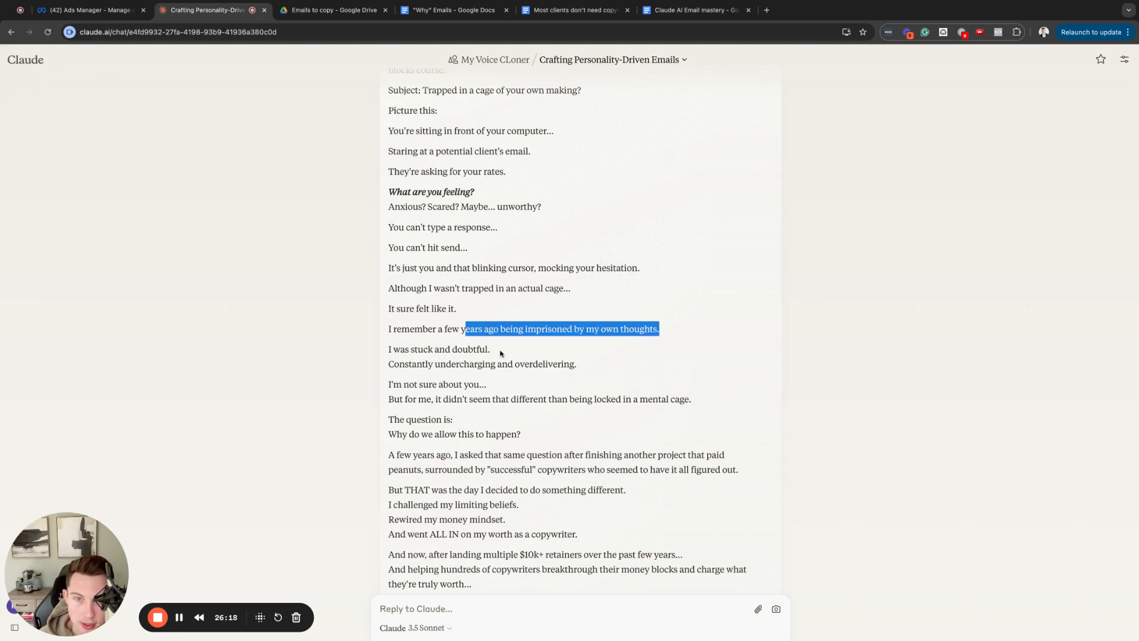
{"action": "left_click_drag", "start_coordinate": [456, 350], "coordinate": [577, 332]}
{"action": "scroll", "coordinate": [491, 350], "scroll_direction": "down", "scroll_amount": 1}
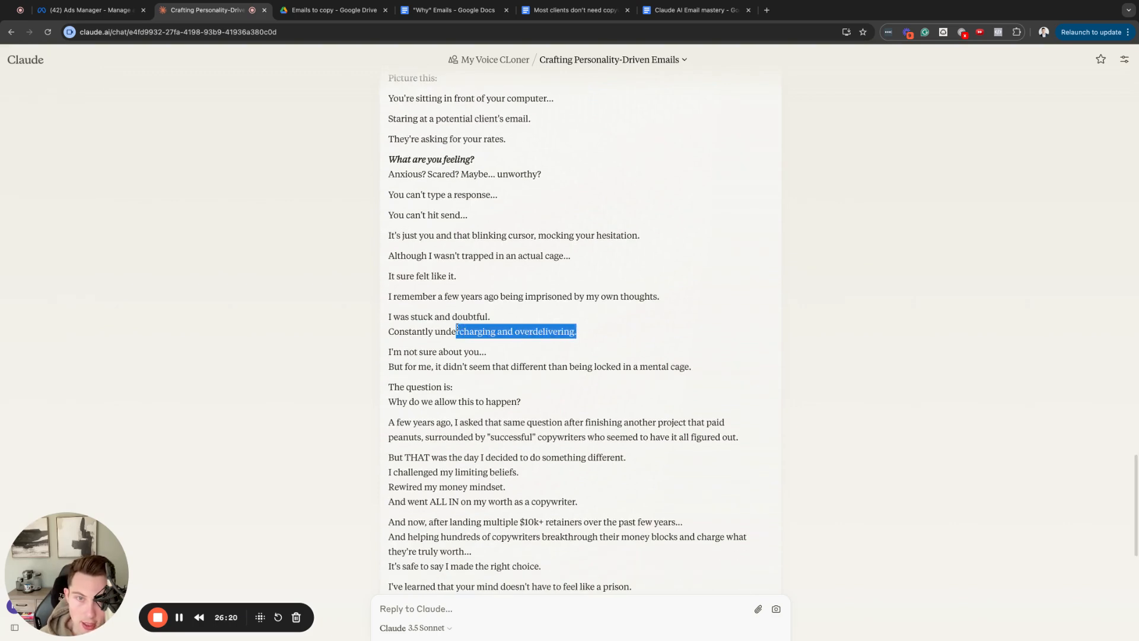
{"action": "scroll", "coordinate": [555, 335], "scroll_direction": "down", "scroll_amount": 2}
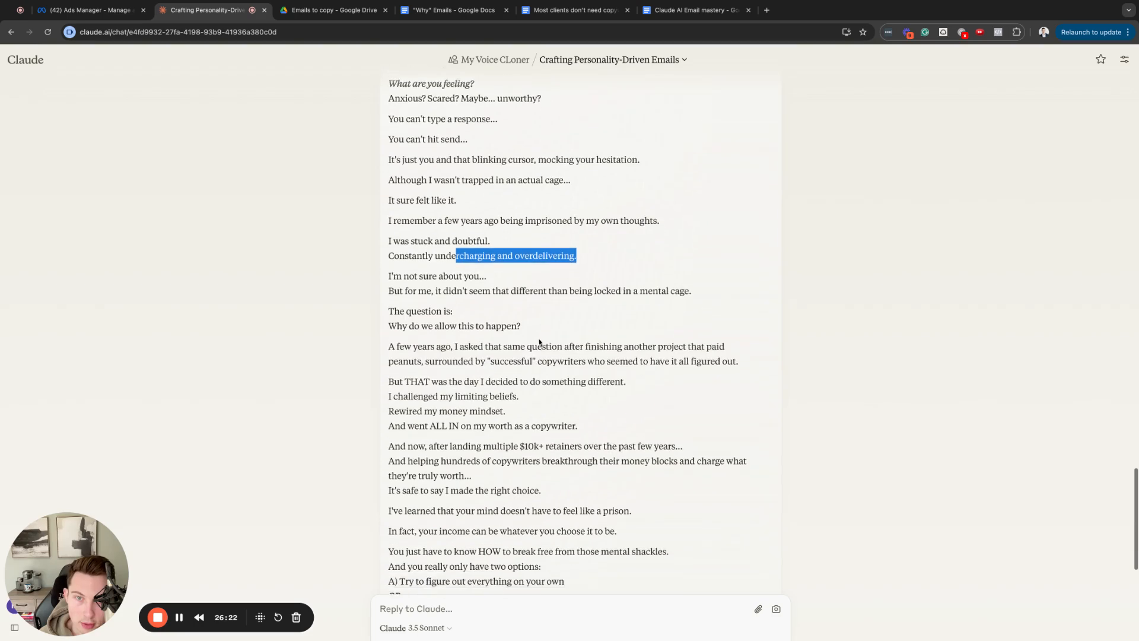
Step: Read the generated email's lines from "I'm not sure about you..." through "Why do we allow this to happen?"
{"action": "left_click_drag", "start_coordinate": [487, 277], "coordinate": [428, 278]}
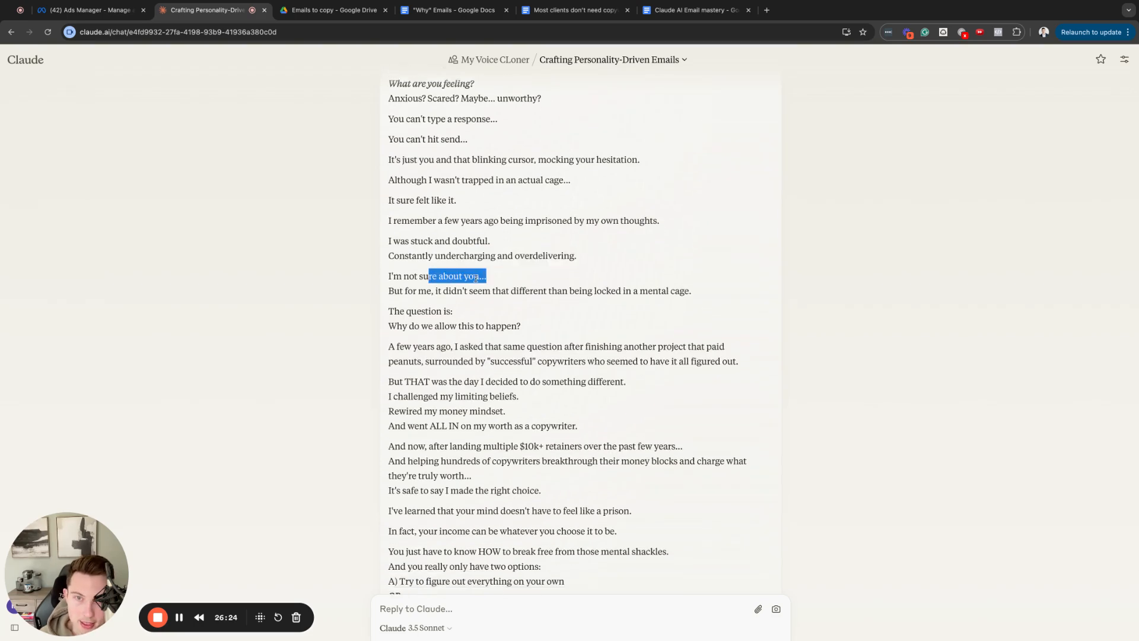
{"action": "left_click", "coordinate": [406, 307]}
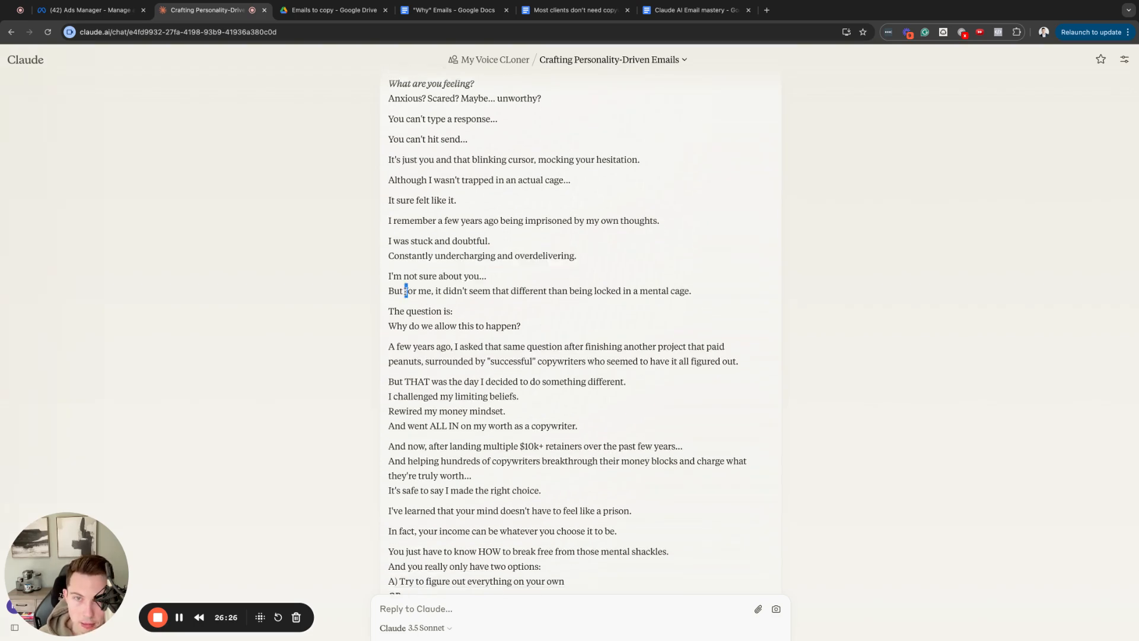
{"action": "left_click_drag", "start_coordinate": [408, 293], "coordinate": [481, 293]}
{"action": "left_click", "coordinate": [500, 286]}
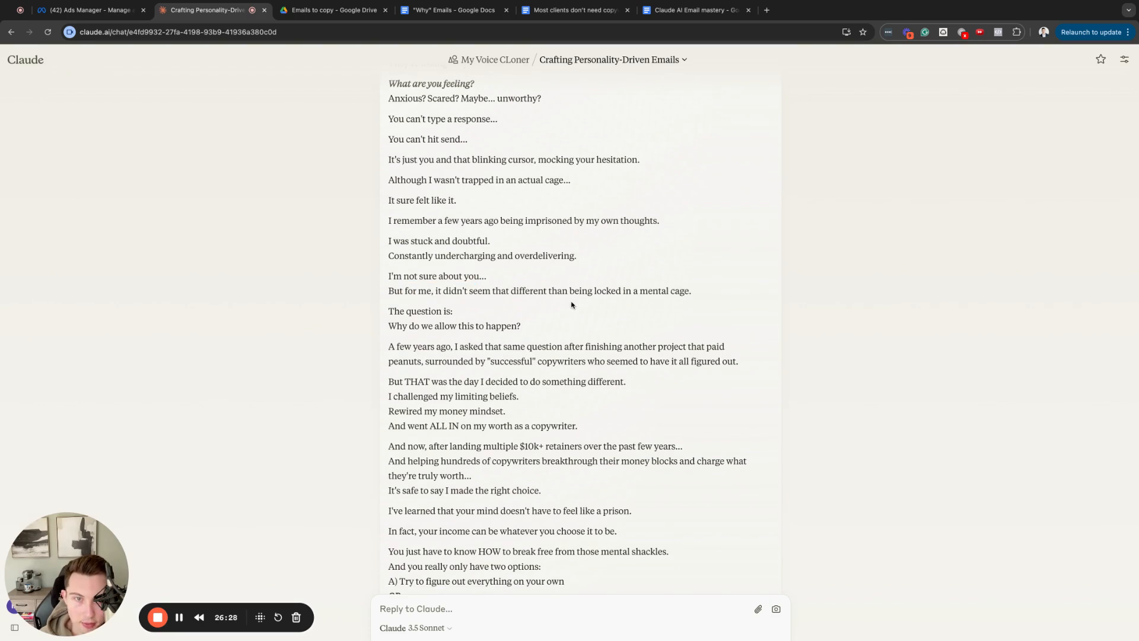
{"action": "left_click_drag", "start_coordinate": [579, 302], "coordinate": [501, 309]}
{"action": "left_click", "coordinate": [480, 312]}
{"action": "scroll", "coordinate": [465, 319], "scroll_direction": "down", "scroll_amount": 1}
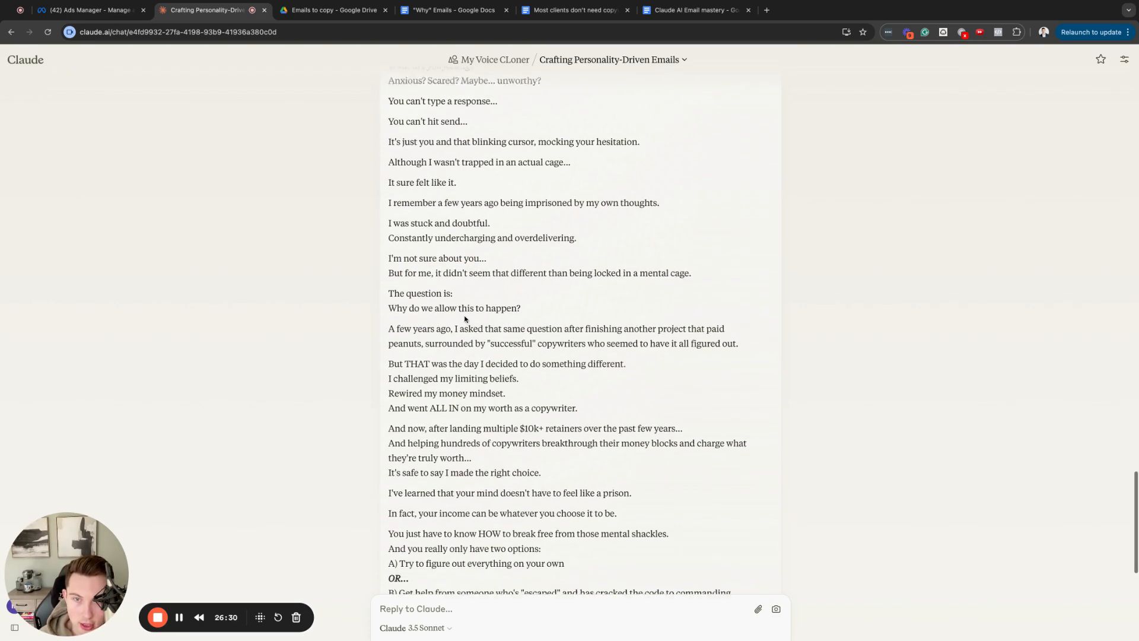
{"action": "left_click_drag", "start_coordinate": [429, 293], "coordinate": [517, 293]}
{"action": "scroll", "coordinate": [499, 296], "scroll_direction": "down", "scroll_amount": 2}
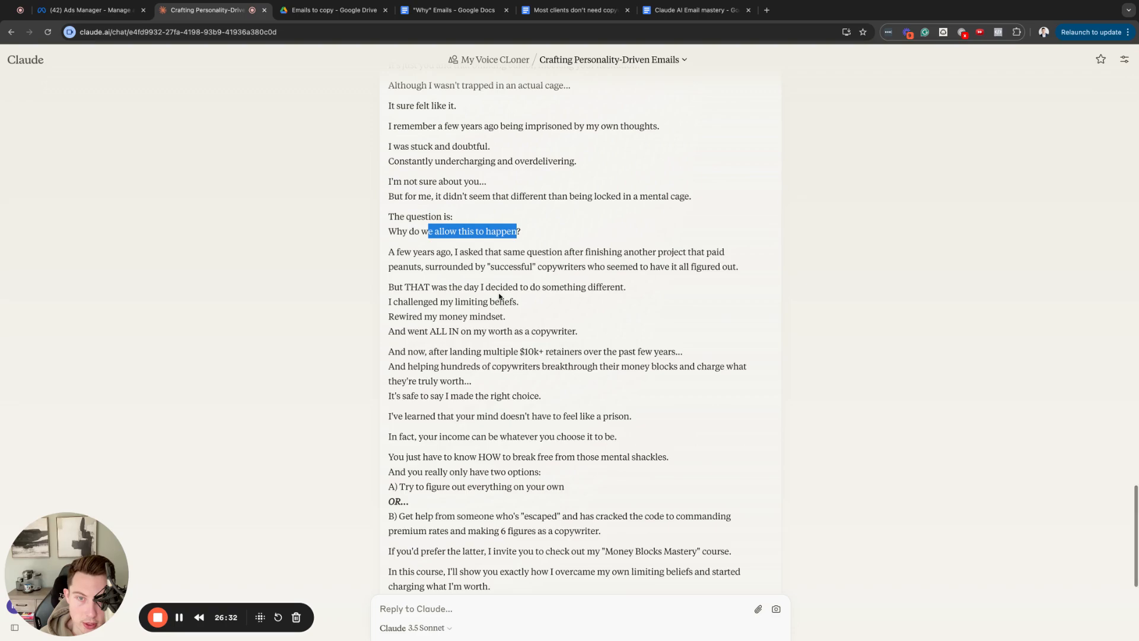
Step: Read the generated email's turning-point story from "But THAT was the day" through "And you really only have two options:"
{"action": "scroll", "coordinate": [499, 297], "scroll_direction": "down", "scroll_amount": 10}
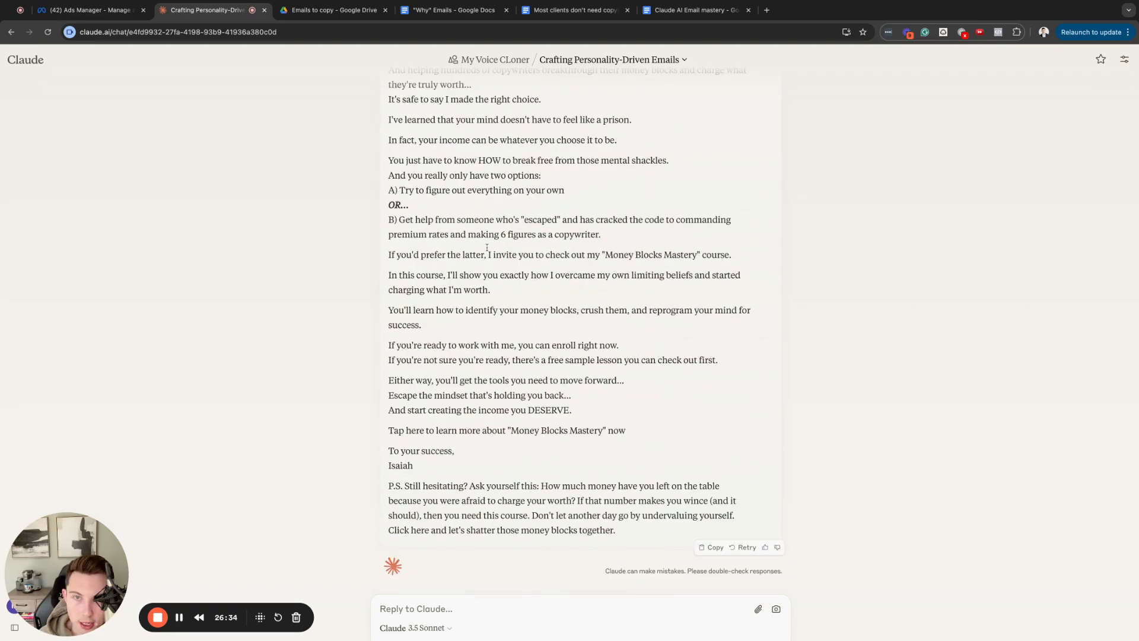
{"action": "scroll", "coordinate": [487, 247], "scroll_direction": "up", "scroll_amount": 8}
{"action": "left_click_drag", "start_coordinate": [511, 354], "coordinate": [530, 394]}
{"action": "scroll", "coordinate": [478, 315], "scroll_direction": "down", "scroll_amount": 2}
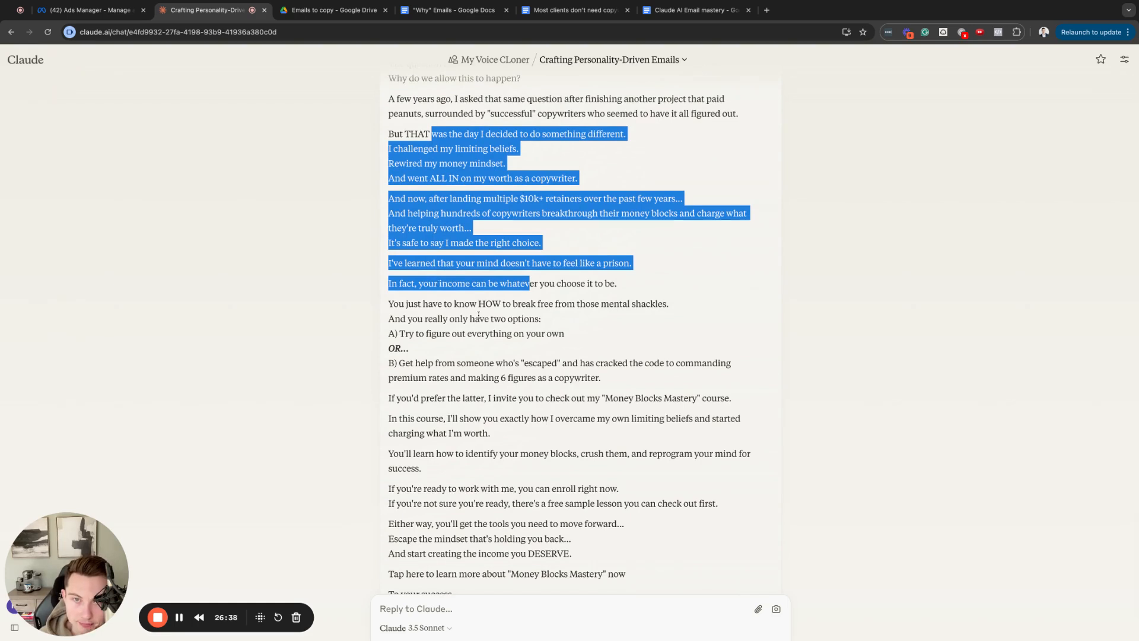
{"action": "left_click", "coordinate": [437, 305]}
{"action": "left_click_drag", "start_coordinate": [430, 284], "coordinate": [617, 285]}
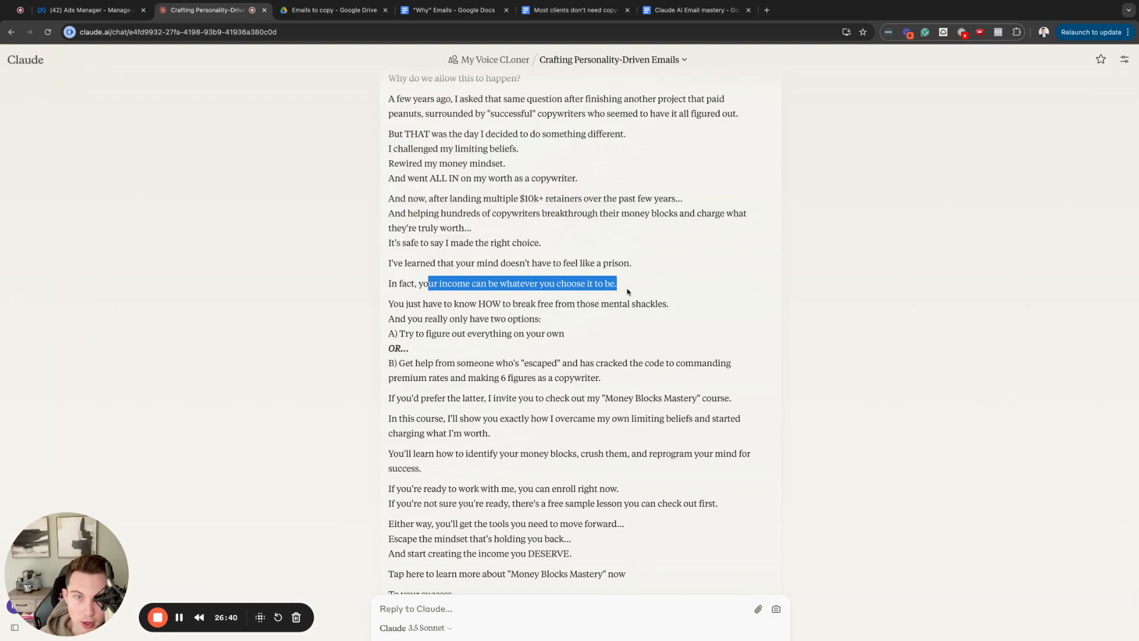
{"action": "left_click_drag", "start_coordinate": [394, 304], "coordinate": [541, 318]}
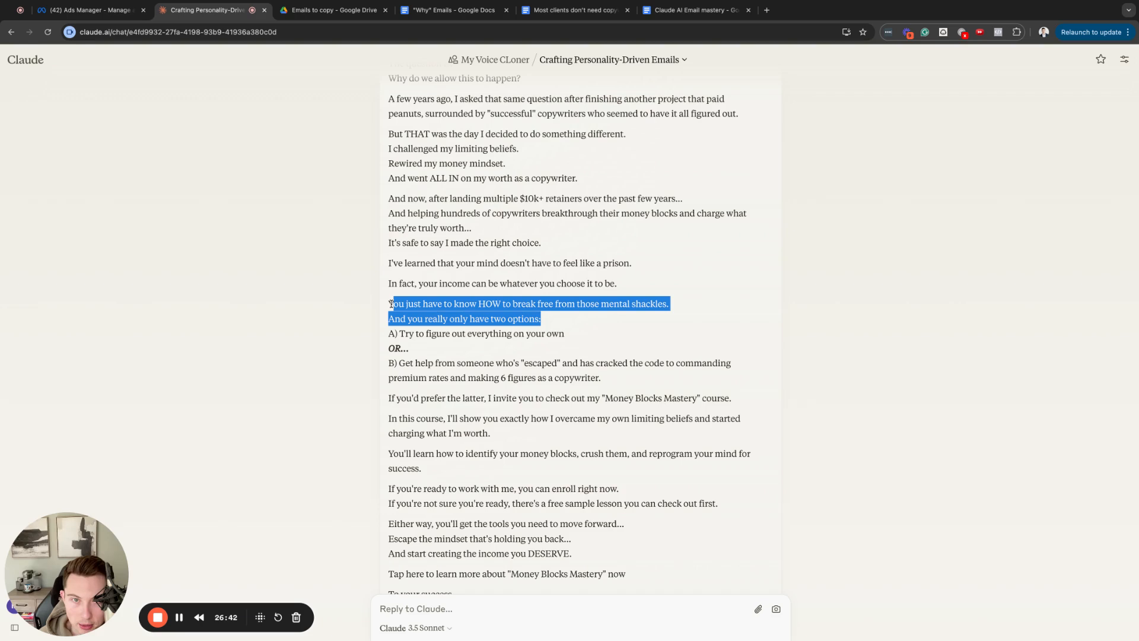
{"action": "scroll", "coordinate": [424, 337], "scroll_direction": "down", "scroll_amount": 1}
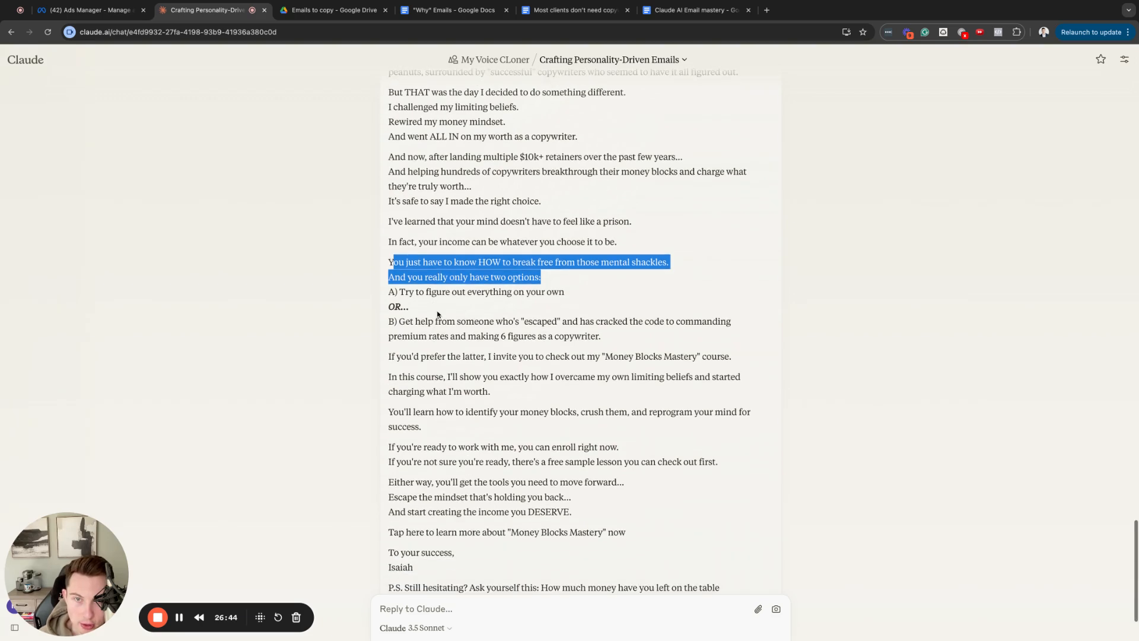
Step: Read options A and B and the invitation to the "Money Blocks Mastery" course in the generated email
{"action": "left_click_drag", "start_coordinate": [409, 291], "coordinate": [564, 291]}
{"action": "left_click_drag", "start_coordinate": [398, 321], "coordinate": [602, 337]}
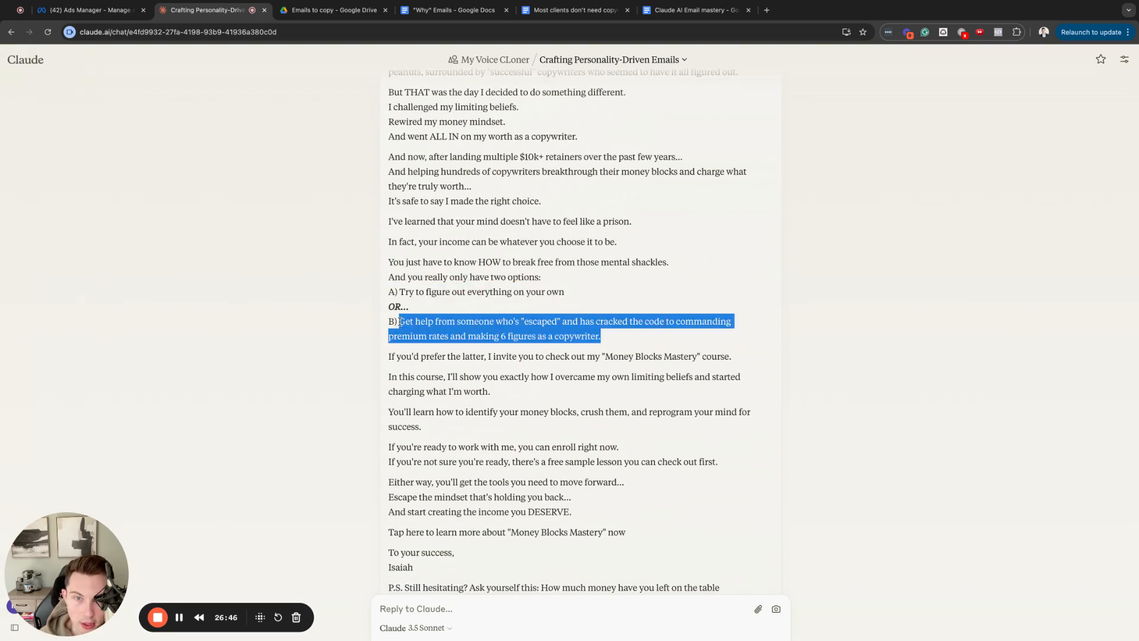
{"action": "scroll", "coordinate": [604, 349], "scroll_direction": "down", "scroll_amount": 2}
{"action": "scroll", "coordinate": [522, 329], "scroll_direction": "down", "scroll_amount": 1}
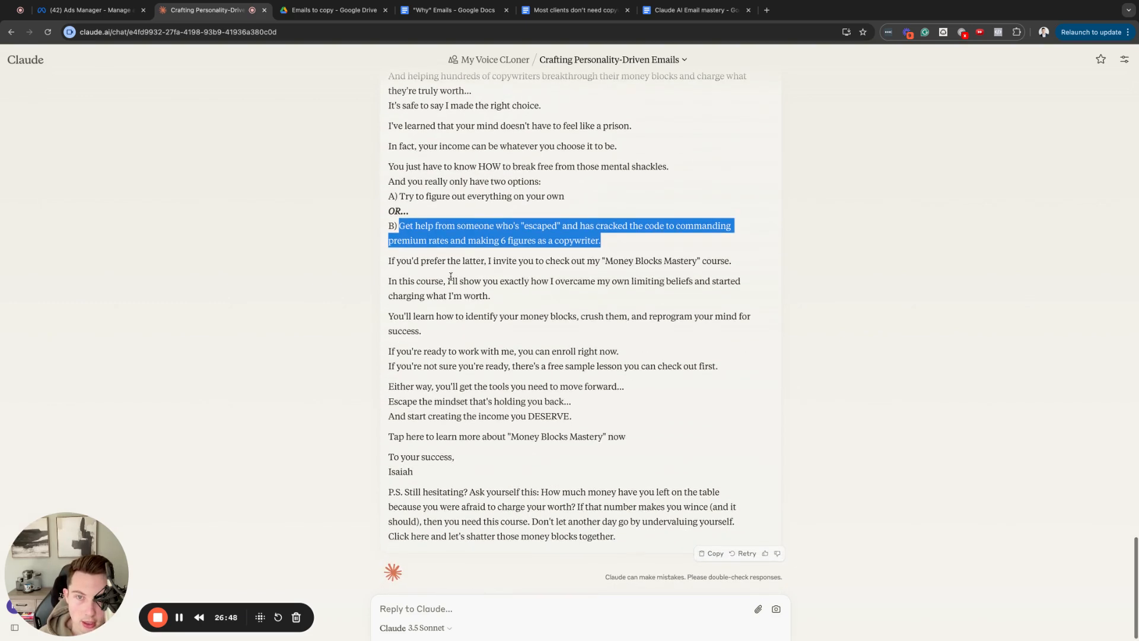
{"action": "left_click_drag", "start_coordinate": [448, 275], "coordinate": [457, 262]}
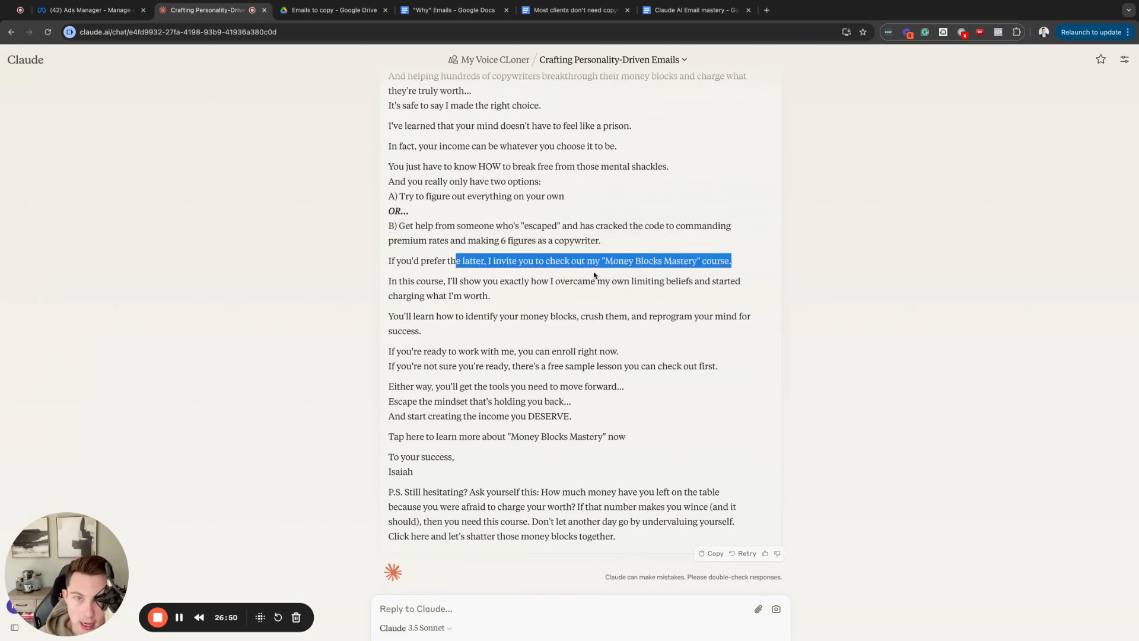
{"action": "scroll", "coordinate": [564, 273], "scroll_direction": "down", "scroll_amount": 1}
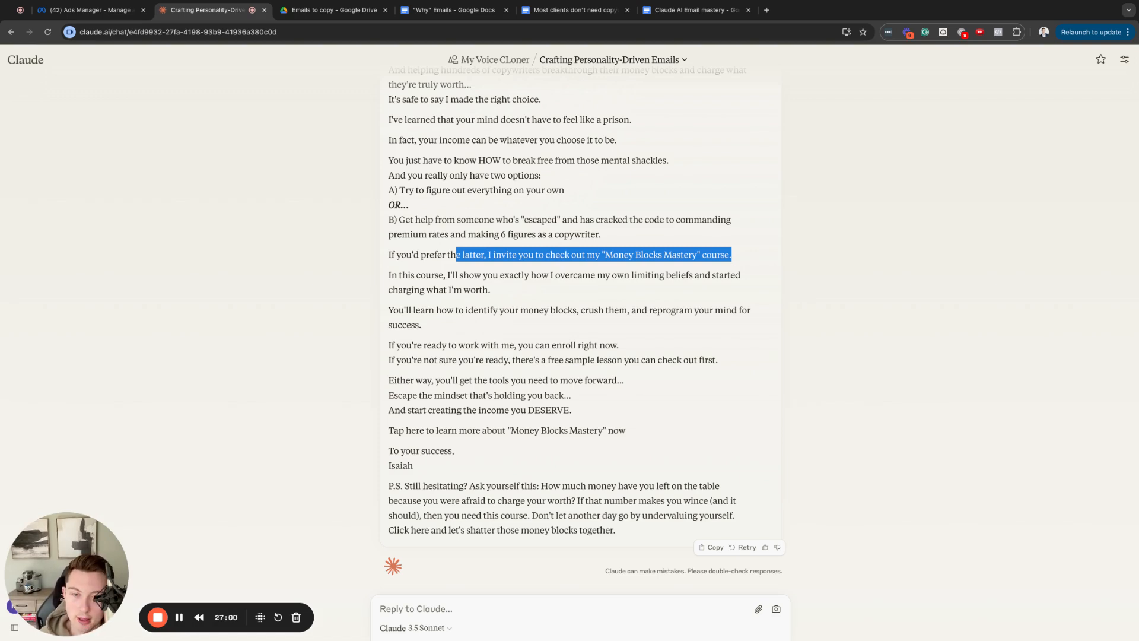
Step: Start a reply to Claude with "Great. Now turn this into an email that sells nothing."
{"action": "left_click", "coordinate": [482, 603]}
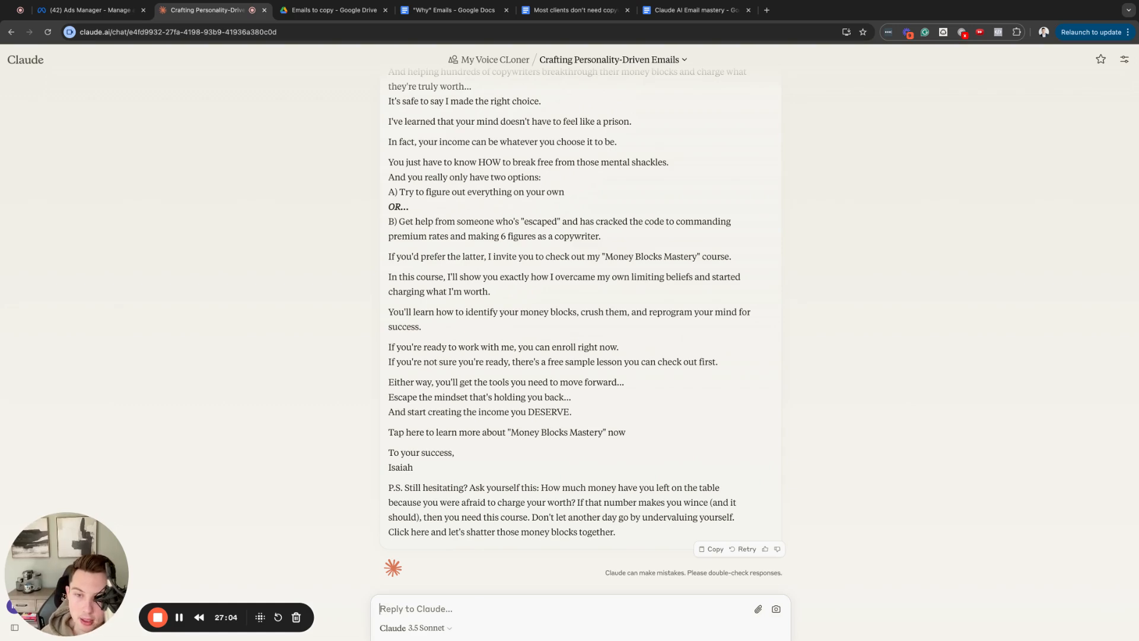
{"action": "type", "text": "Great."}
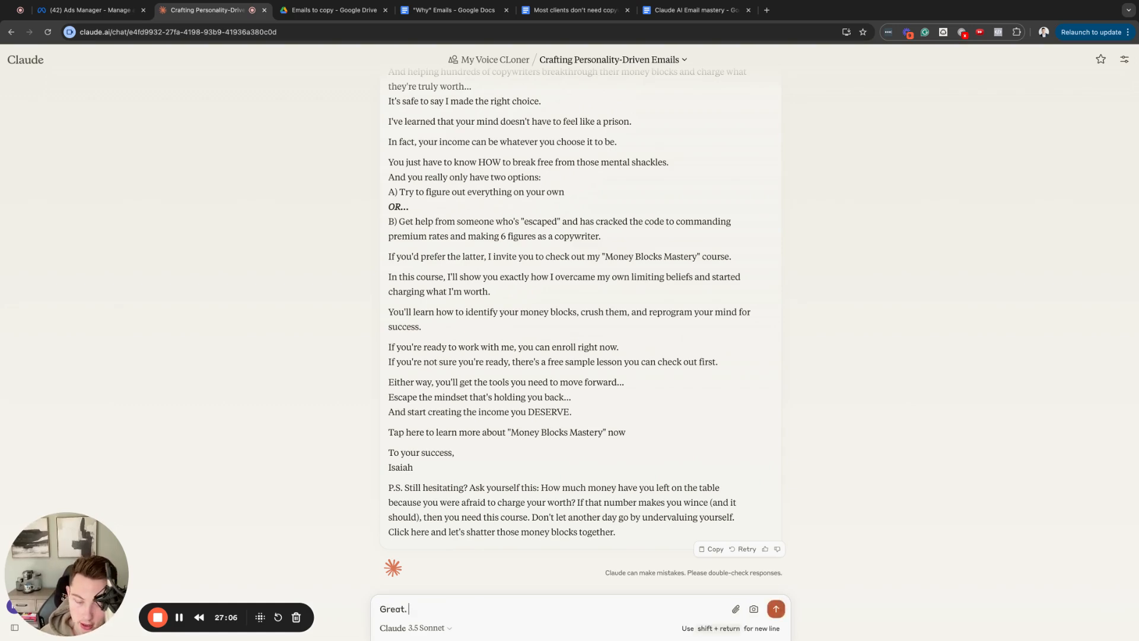
{"action": "type", "text": " Now turn this i"}
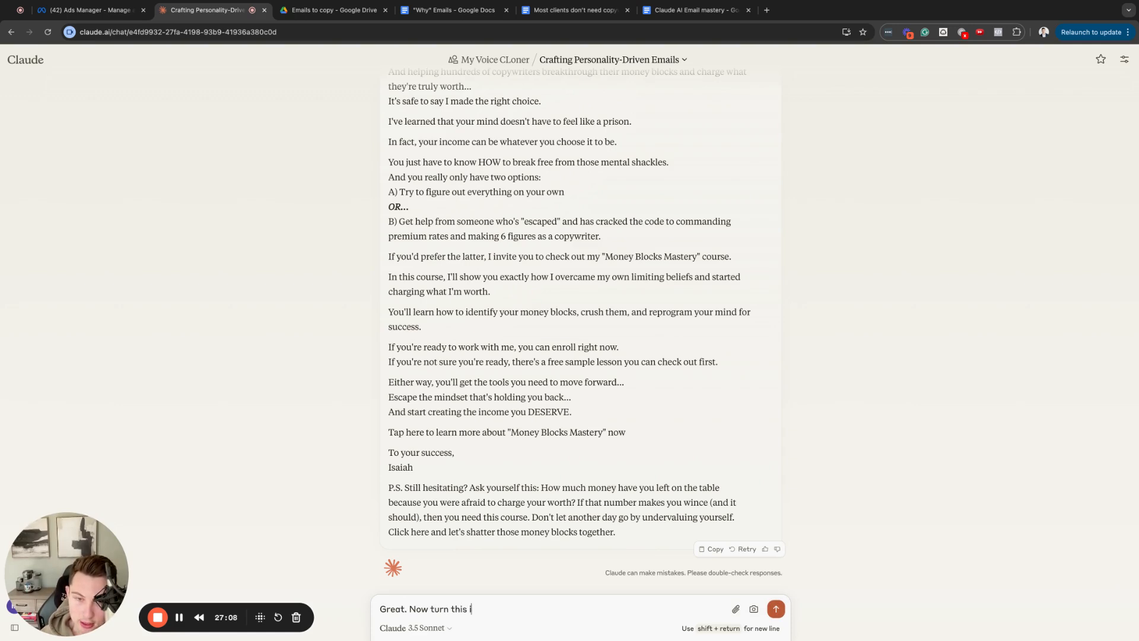
{"action": "type", "text": "nto an em"}
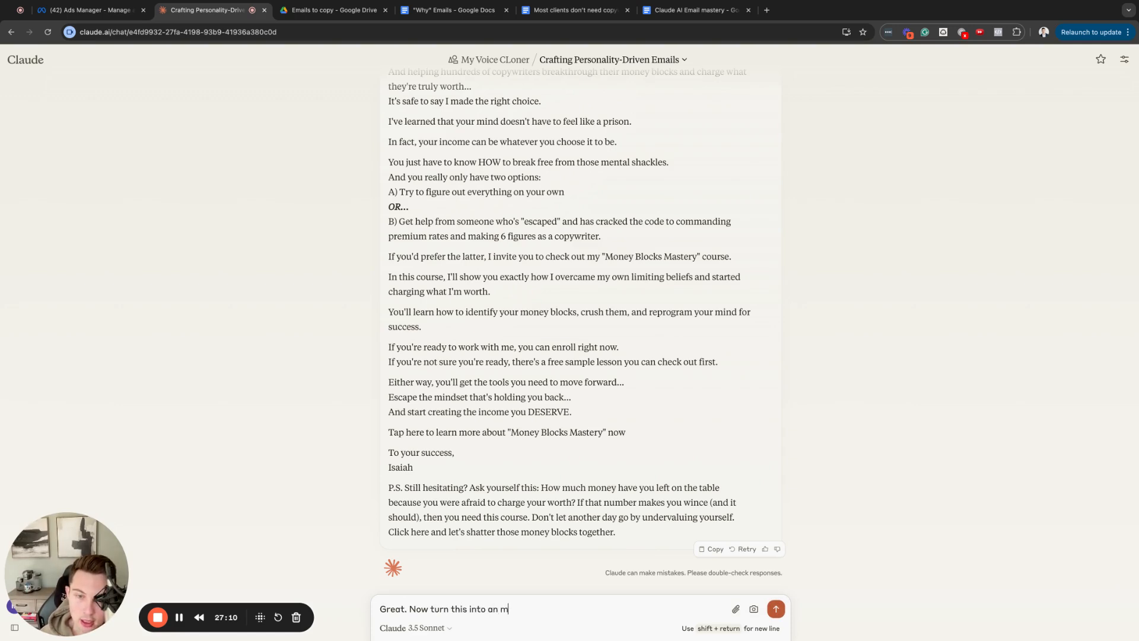
{"action": "type", "text": "ail that sell"}
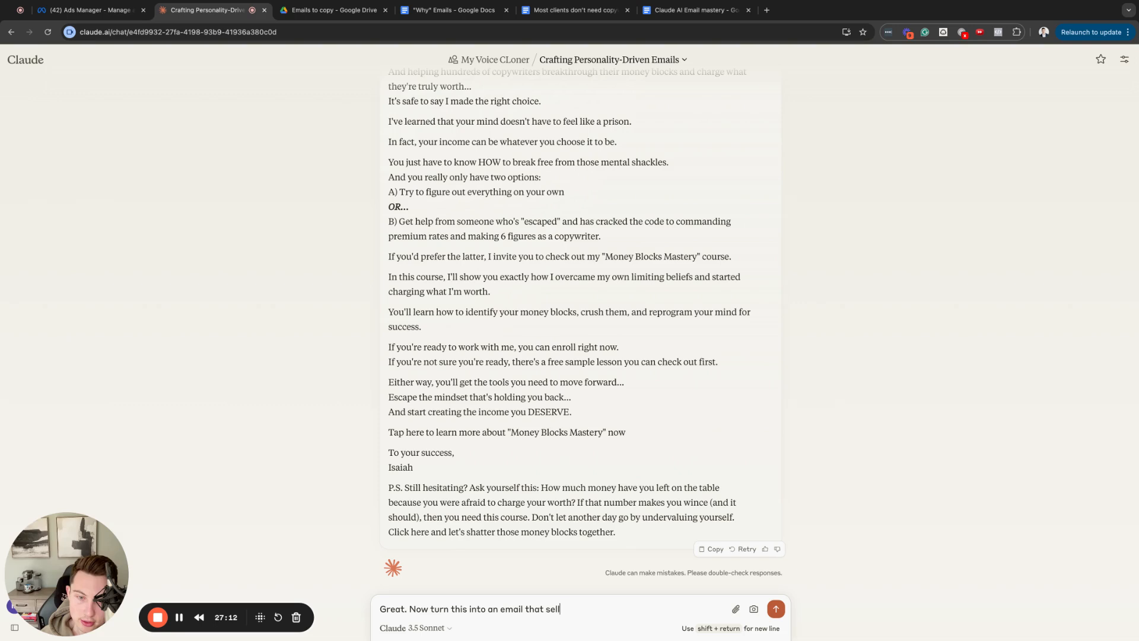
{"action": "type", "text": "s nothing. "}
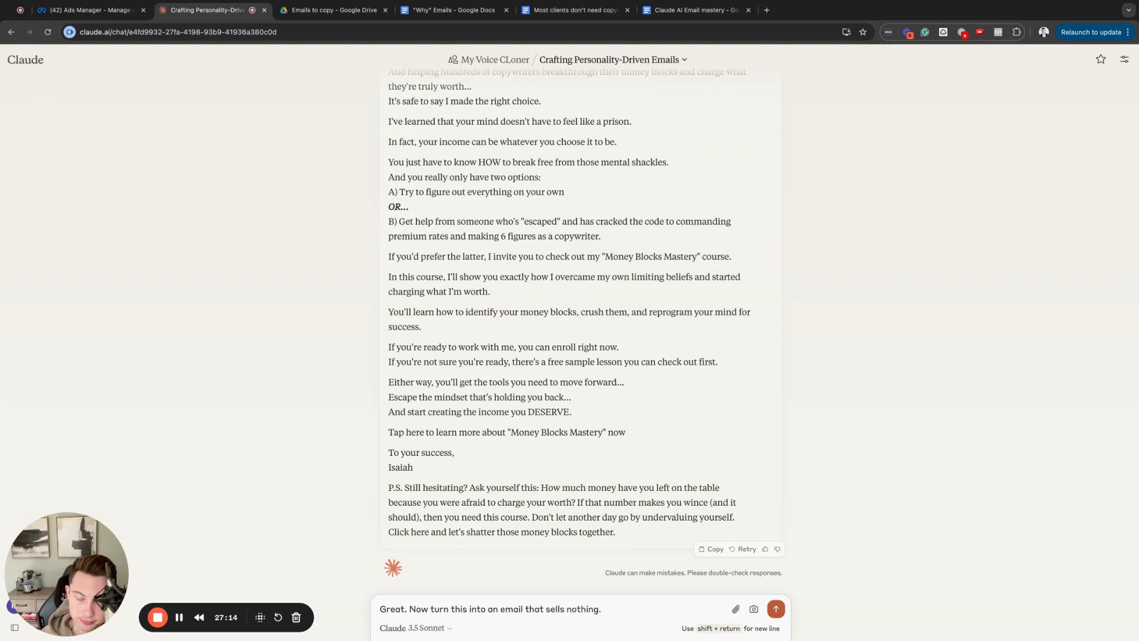
Step: Add "We just want to give them the three steps to overcomiing their money blocks." to the reply and send it
{"action": "type", "text": "We jus"}
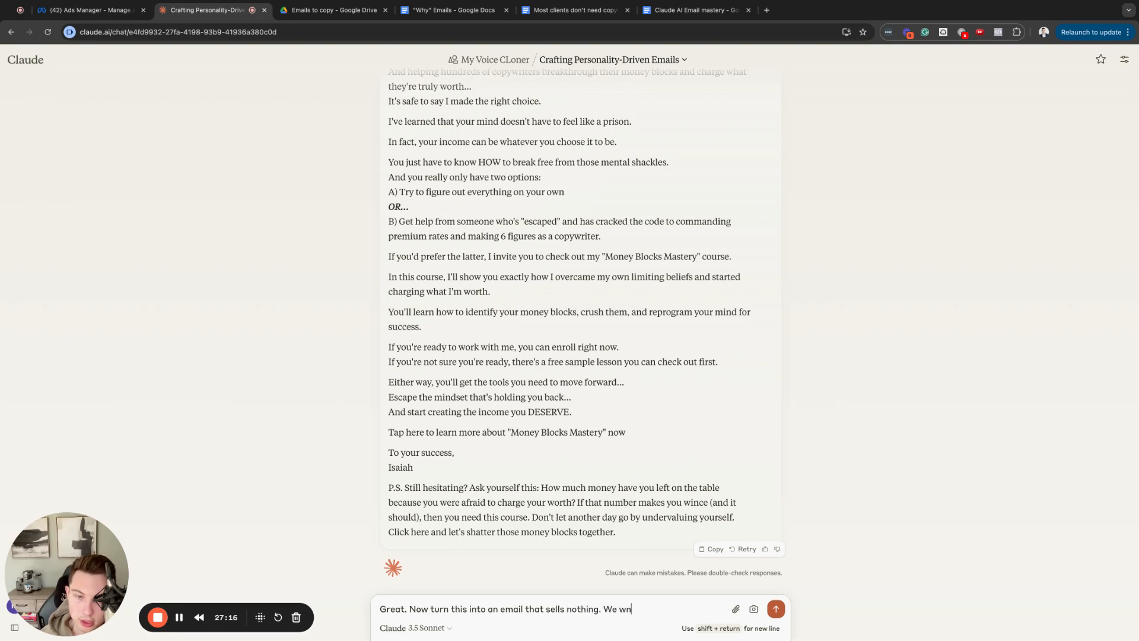
{"action": "key", "text": "BackSpace"}
{"action": "key", "text": "BackSpace"}
{"action": "type", "text": "ust want"}
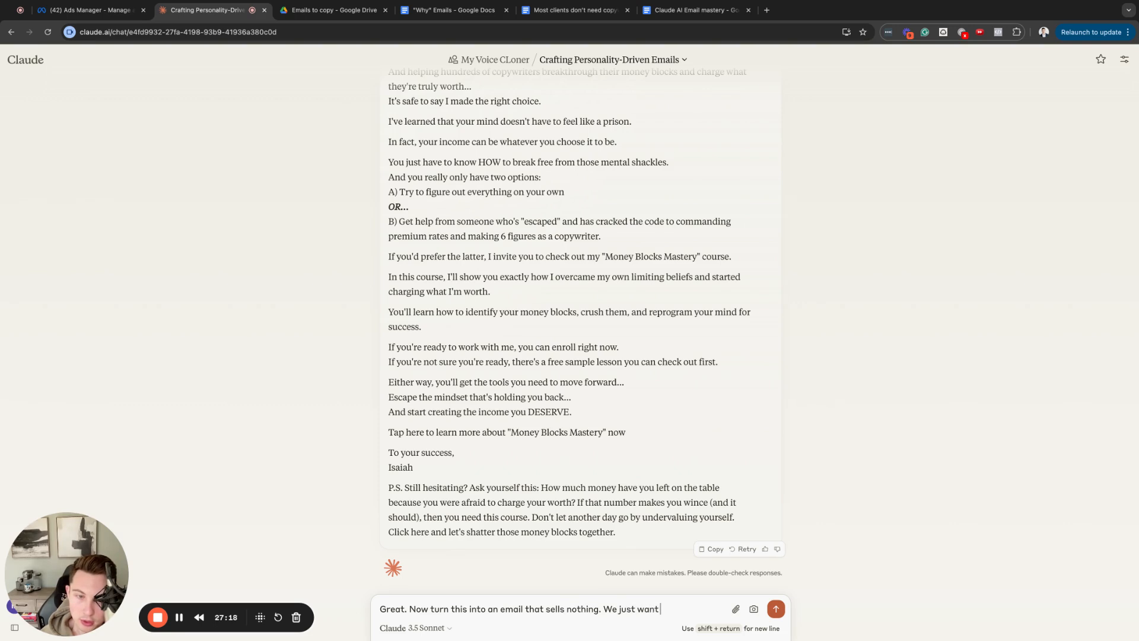
{"action": "type", "text": " to give them the thre"}
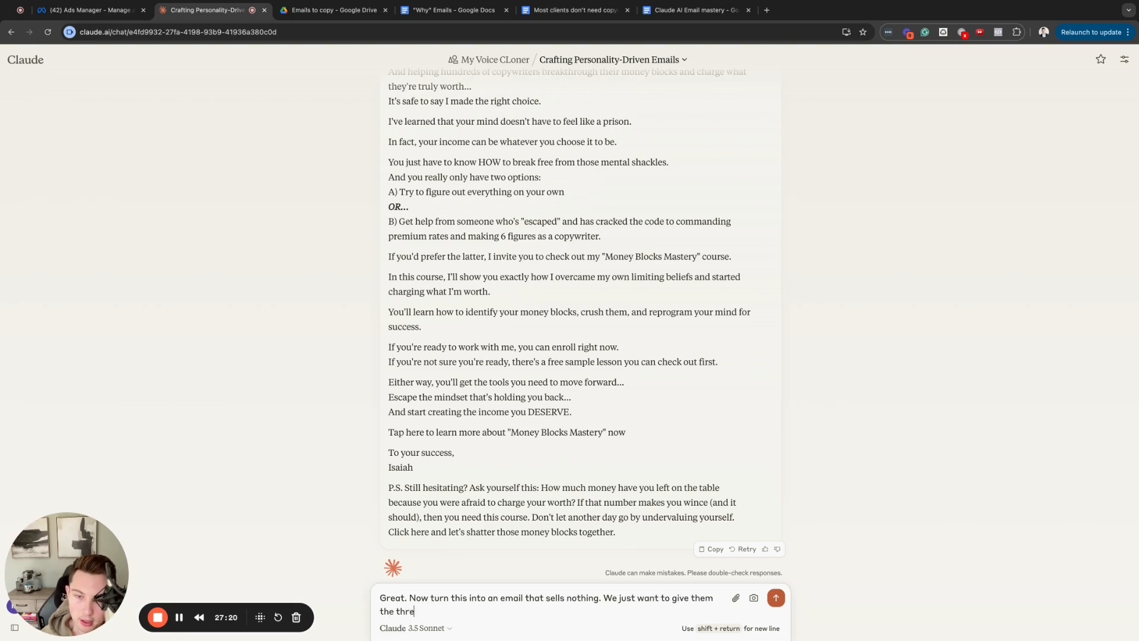
{"action": "type", "text": "e steps to over"}
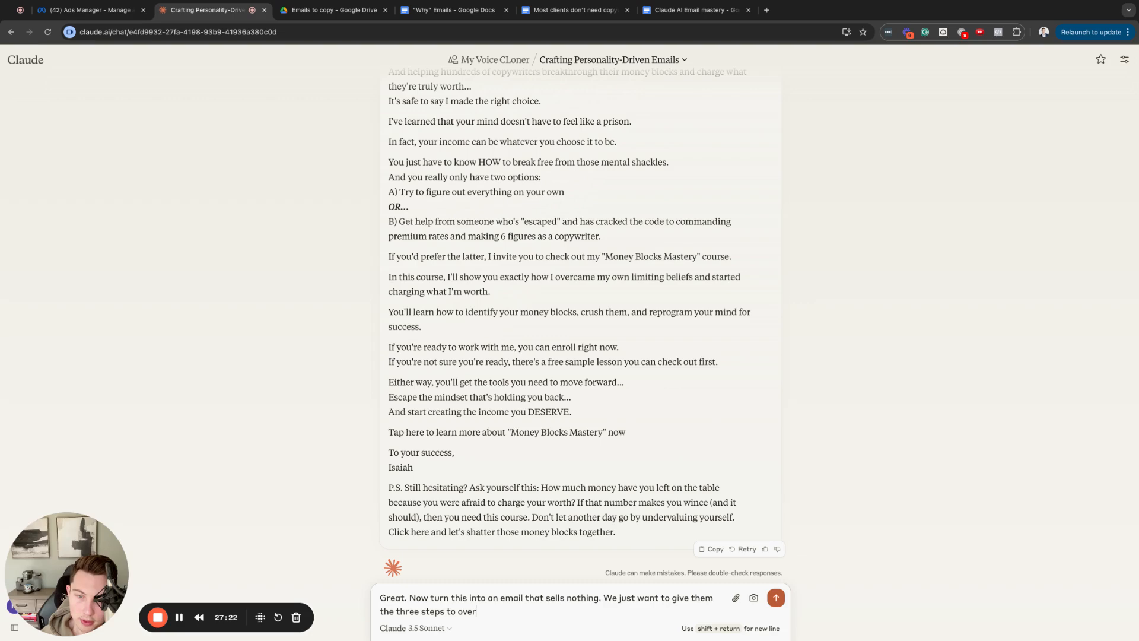
{"action": "type", "text": "comiing their money "}
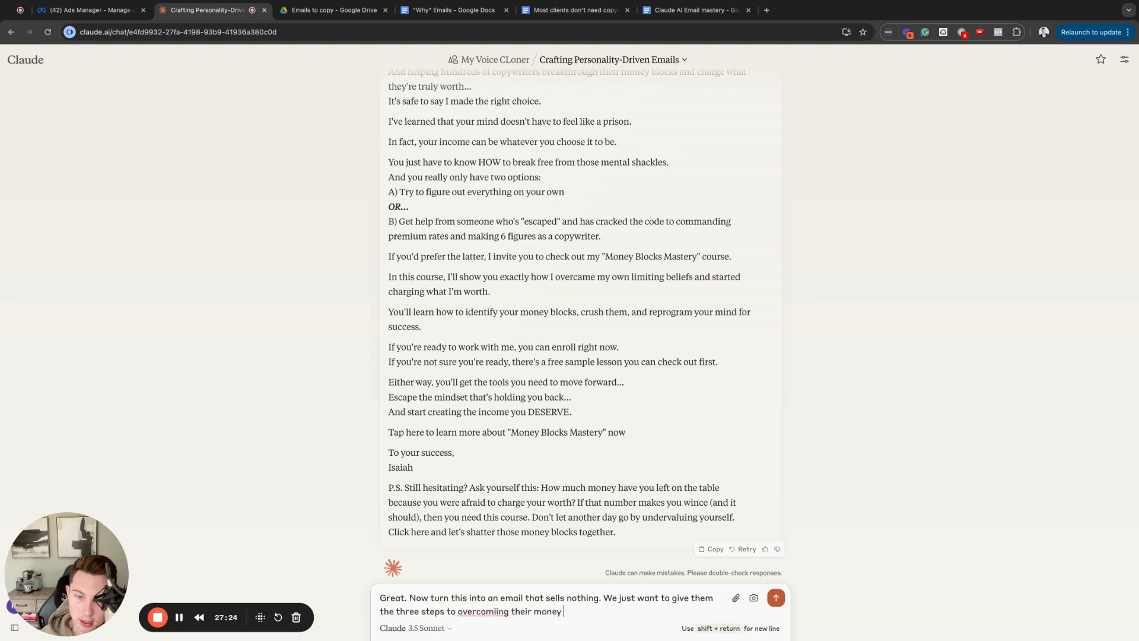
{"action": "type", "text": "blocks."}
{"action": "key", "text": "Return"}
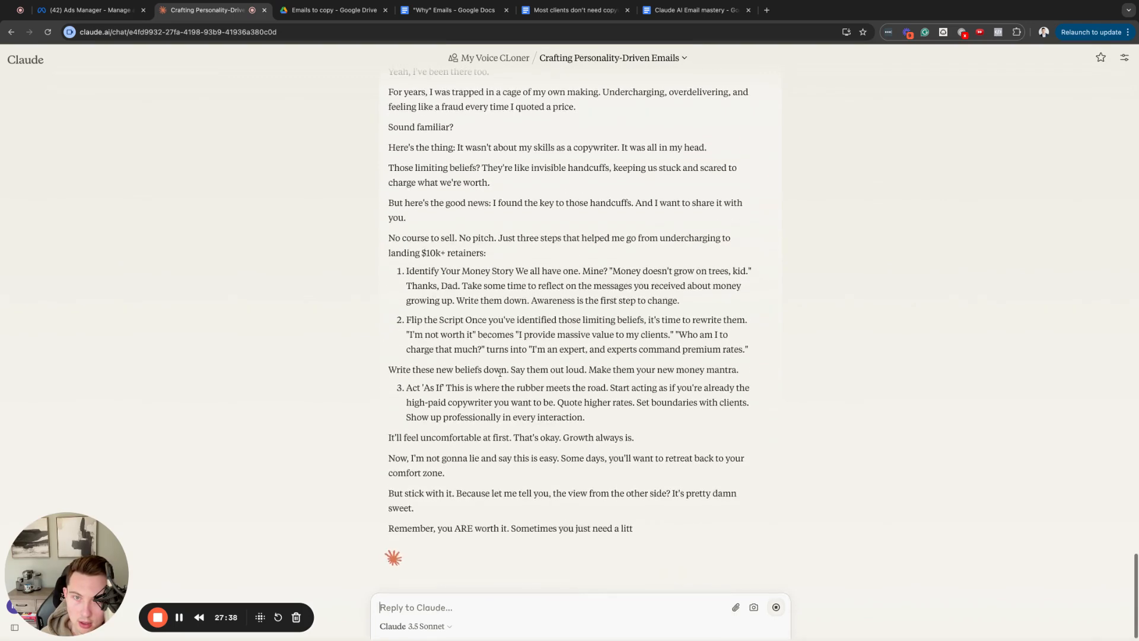
Step: Review the sent follow-up request together with the opening of Claude's revised email
{"action": "scroll", "coordinate": [506, 357], "scroll_direction": "up", "scroll_amount": 10}
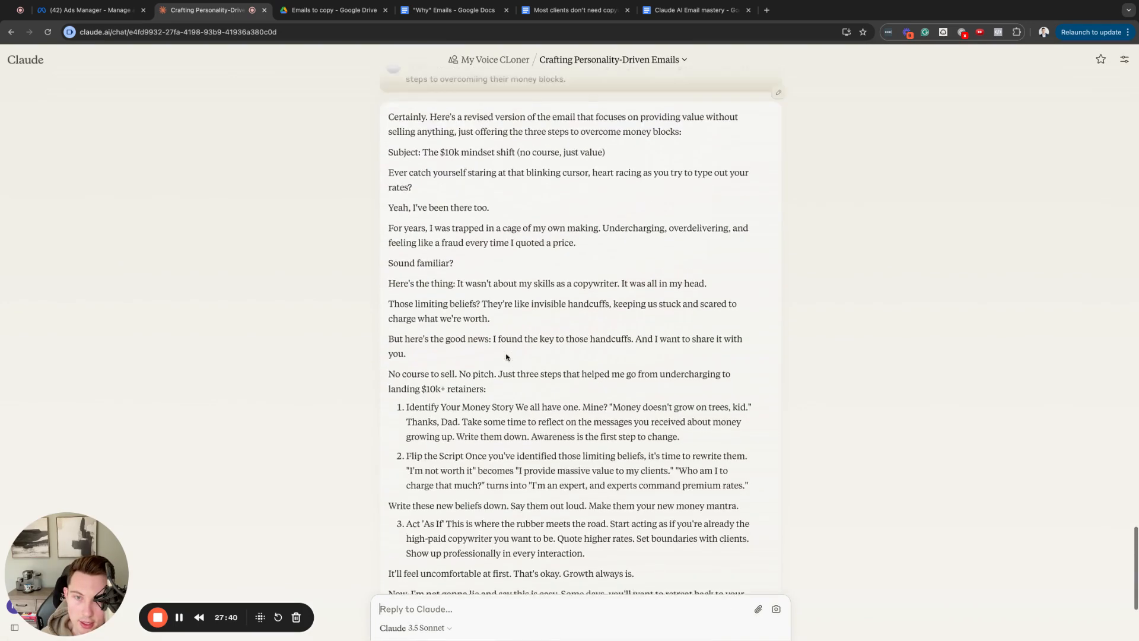
{"action": "scroll", "coordinate": [621, 418], "scroll_direction": "up", "scroll_amount": 5}
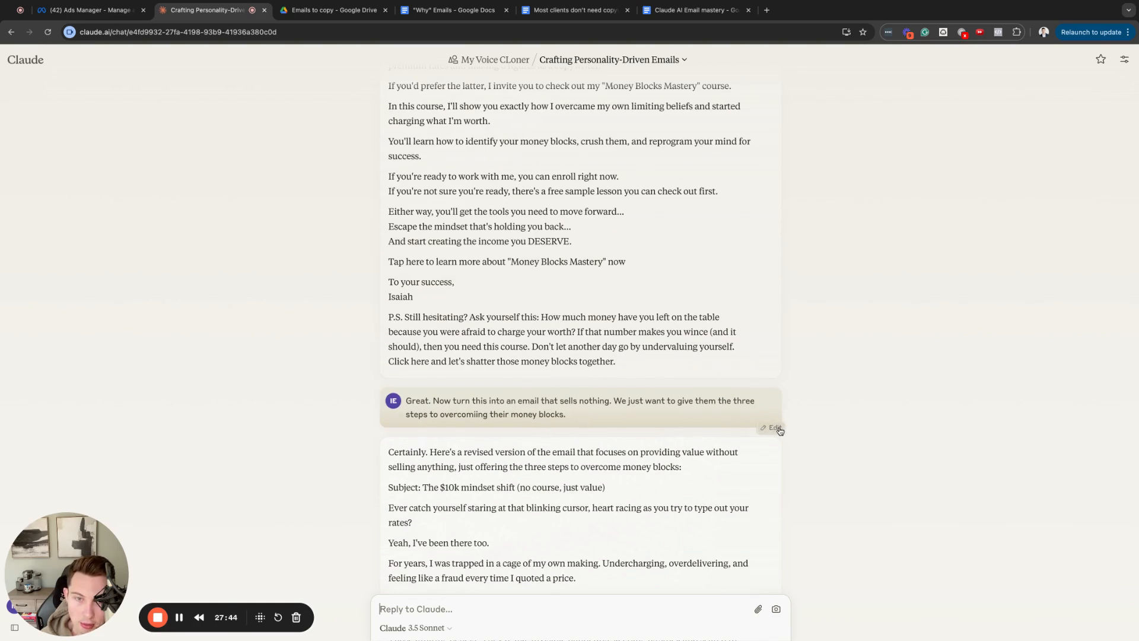
{"action": "scroll", "coordinate": [677, 469], "scroll_direction": "down", "scroll_amount": 3}
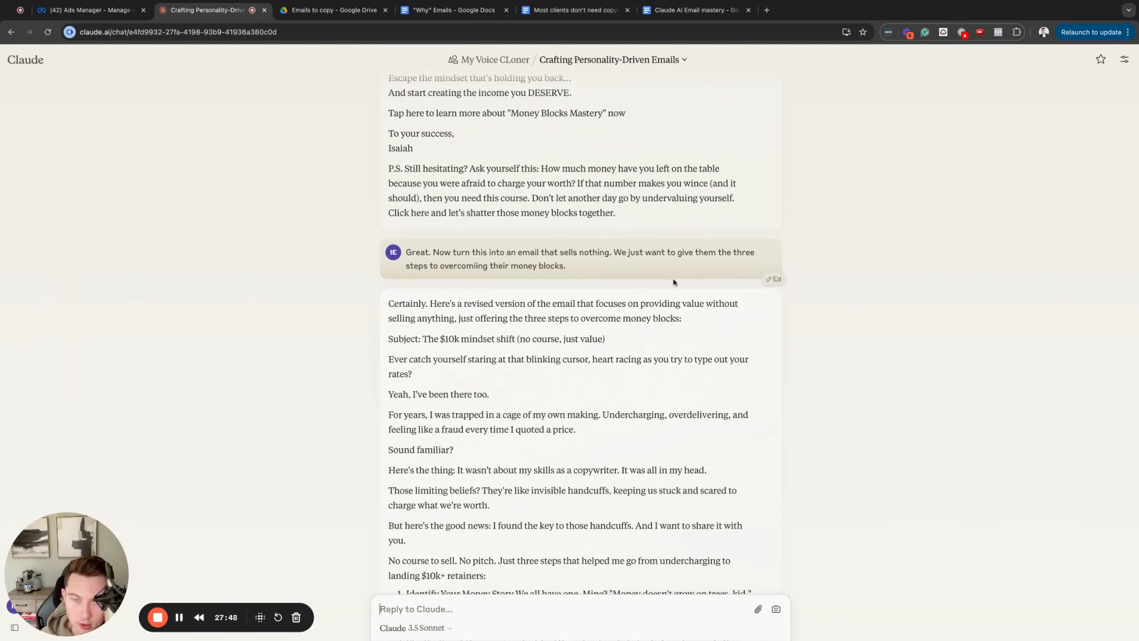
Step: Review the generated sales email and highlight the passage from option A through the "Money Blocks Mastery" call to action
{"action": "scroll", "coordinate": [540, 290], "scroll_direction": "up", "scroll_amount": 9}
{"action": "scroll", "coordinate": [475, 302], "scroll_direction": "down", "scroll_amount": 10}
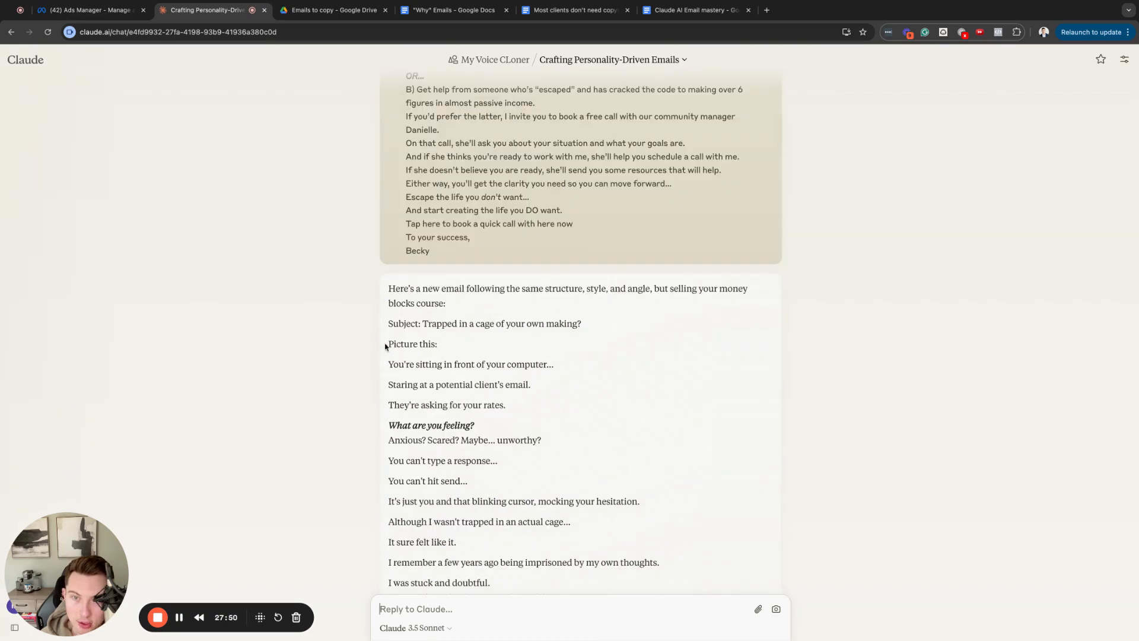
{"action": "left_click_drag", "start_coordinate": [387, 286], "coordinate": [619, 544]}
{"action": "scroll", "coordinate": [619, 545], "scroll_direction": "down", "scroll_amount": 17}
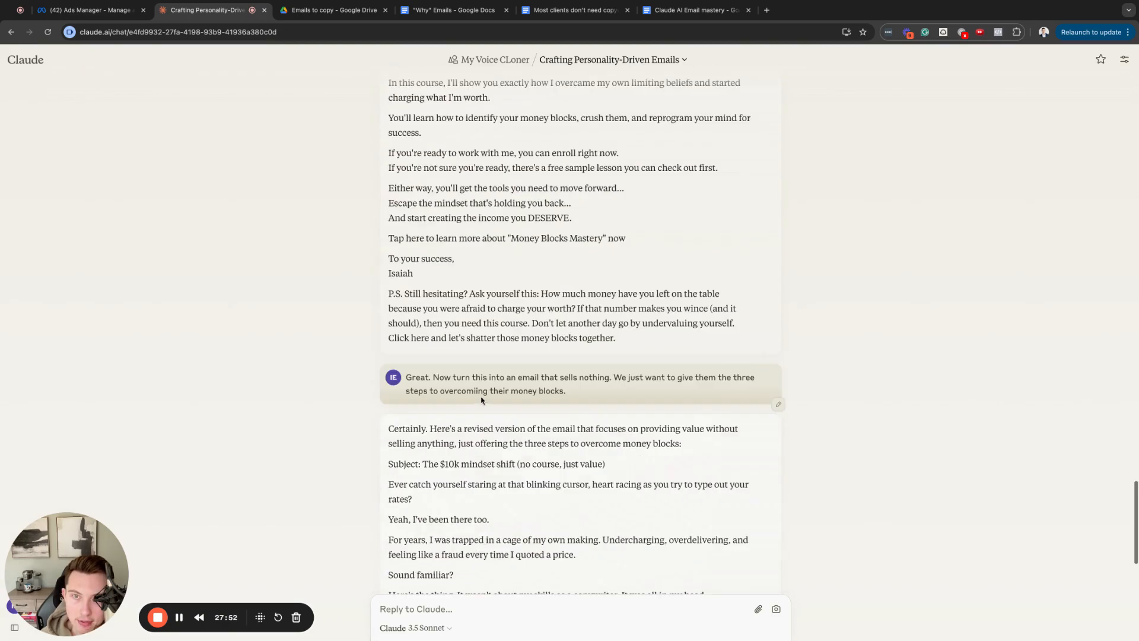
{"action": "scroll", "coordinate": [484, 398], "scroll_direction": "up", "scroll_amount": 5}
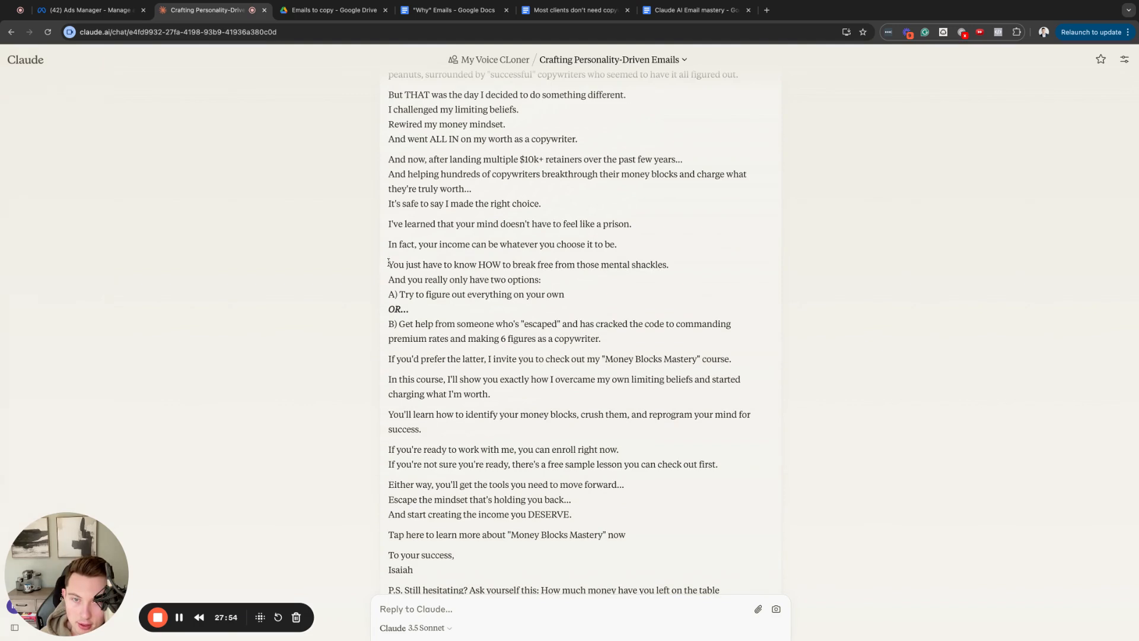
{"action": "left_click_drag", "start_coordinate": [388, 295], "coordinate": [627, 534]}
{"action": "scroll", "coordinate": [566, 424], "scroll_direction": "down", "scroll_amount": 1}
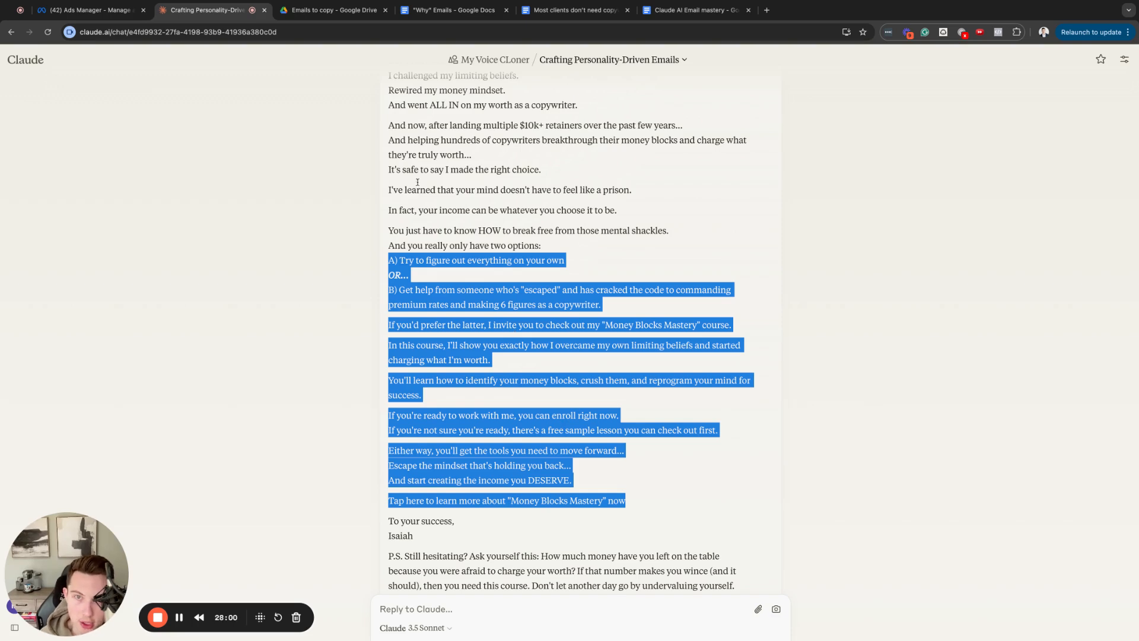
Step: Highlight the lines on breaking free from mental shackles and having only two options in the sales email
{"action": "left_click", "coordinate": [404, 231]}
{"action": "key", "text": "shift+super+Right"}
{"action": "left_click", "coordinate": [401, 245]}
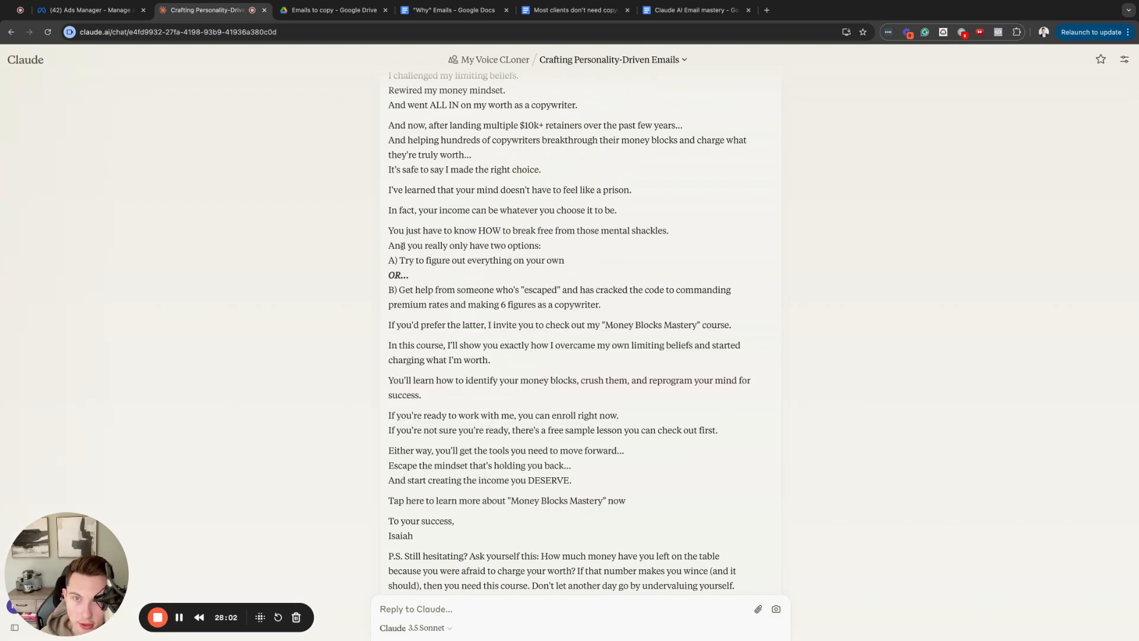
{"action": "key", "text": "shift+super+Right"}
{"action": "left_click", "coordinate": [502, 232]}
{"action": "left_click_drag", "start_coordinate": [462, 231], "coordinate": [669, 232]}
{"action": "left_click", "coordinate": [644, 237]}
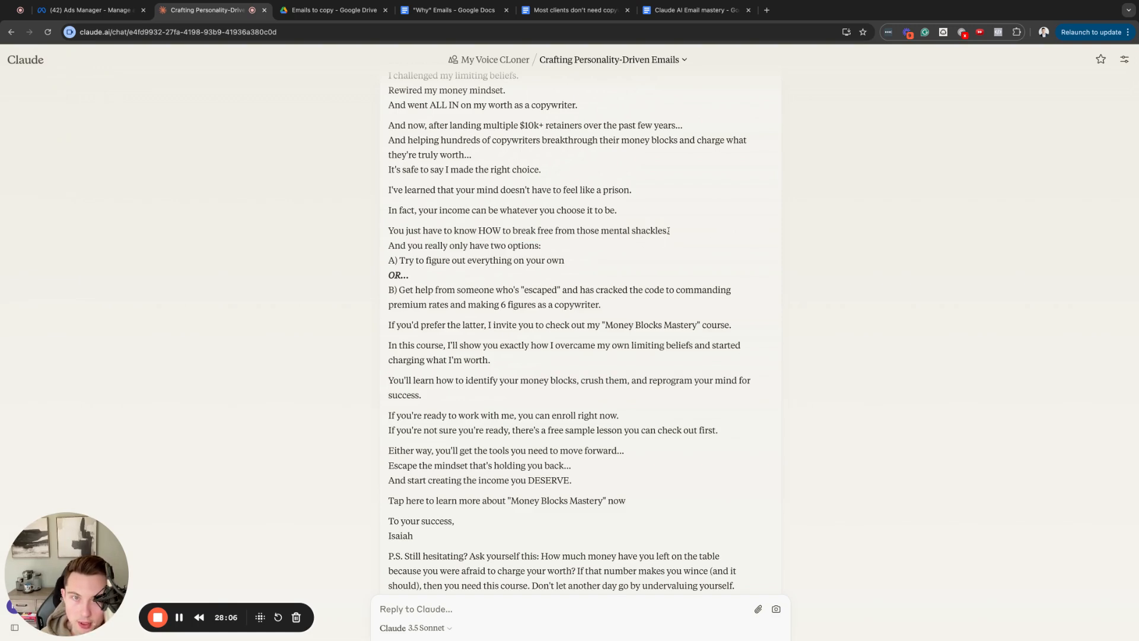
{"action": "left_click", "coordinate": [669, 232]}
{"action": "key", "text": "shift+Down"}
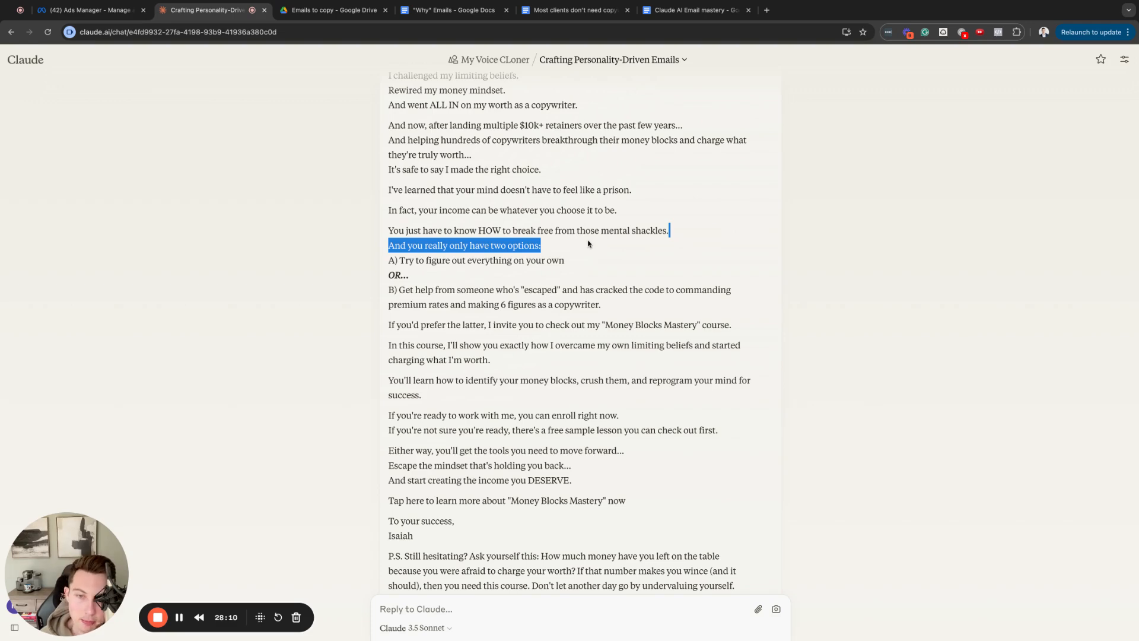
Step: Highlight the sales email's opening from "Picture this:" to "Why do we allow this to happen?" and compare it with the value-only version
{"action": "scroll", "coordinate": [521, 291], "scroll_direction": "up", "scroll_amount": 7}
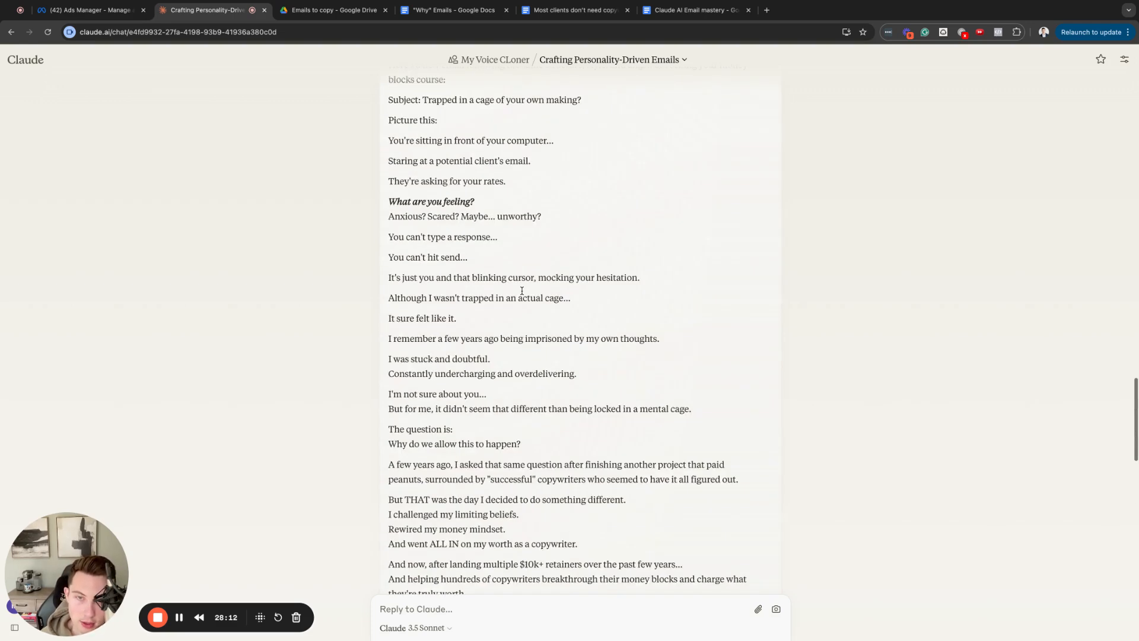
{"action": "scroll", "coordinate": [482, 271], "scroll_direction": "up", "scroll_amount": 2}
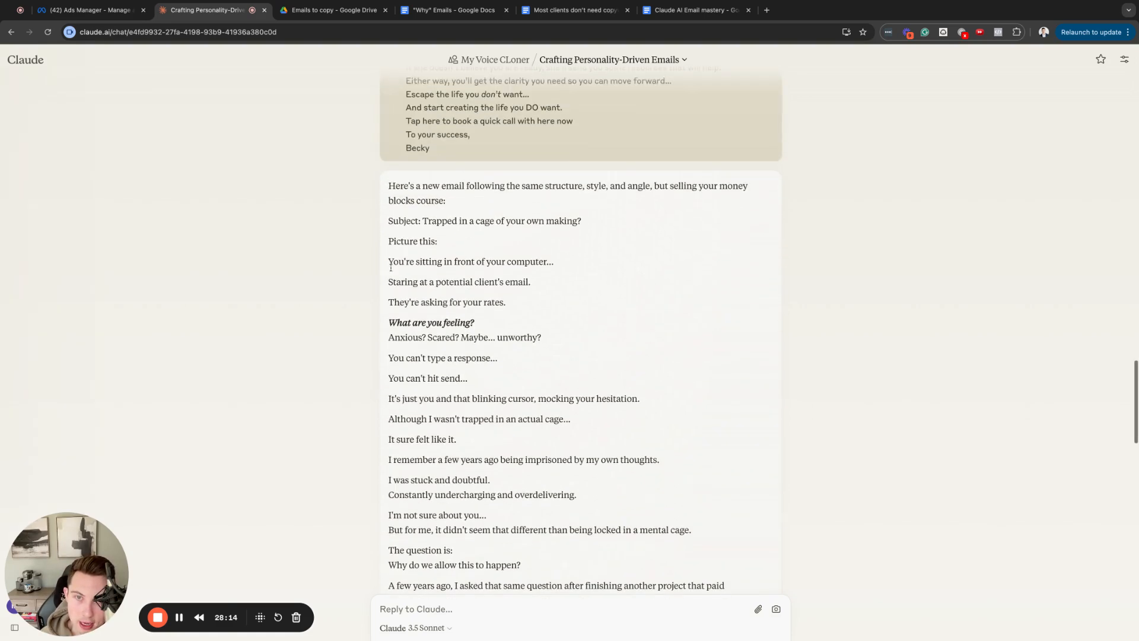
{"action": "left_click_drag", "start_coordinate": [387, 230], "coordinate": [584, 544]}
{"action": "scroll", "coordinate": [582, 538], "scroll_direction": "down", "scroll_amount": 3}
{"action": "scroll", "coordinate": [583, 538], "scroll_direction": "down", "scroll_amount": 1}
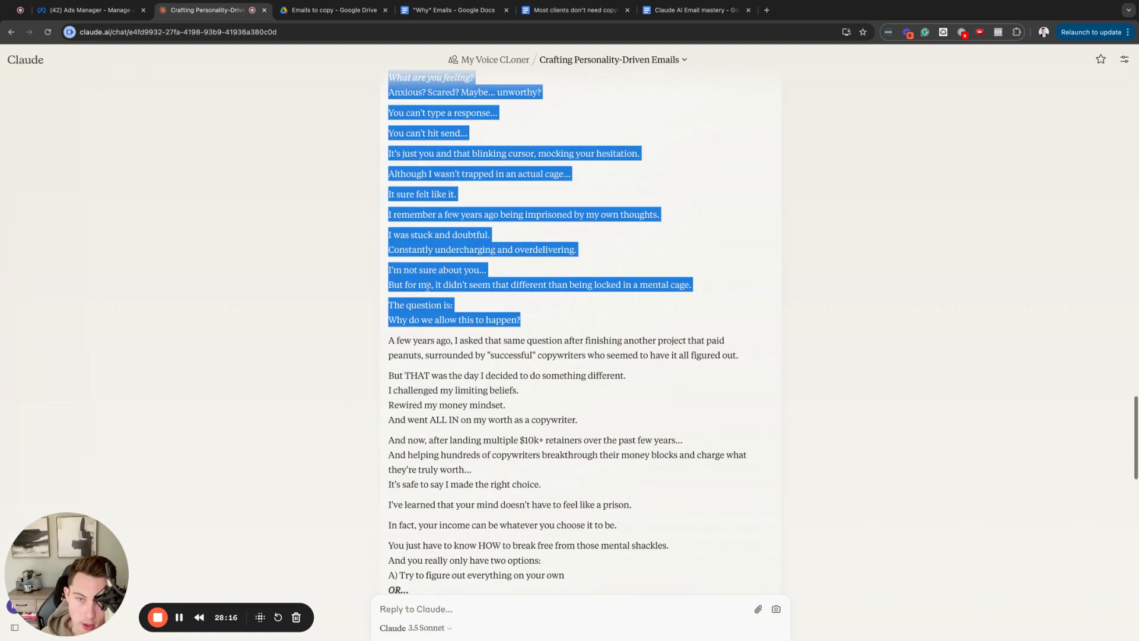
{"action": "scroll", "coordinate": [449, 299], "scroll_direction": "down", "scroll_amount": 12}
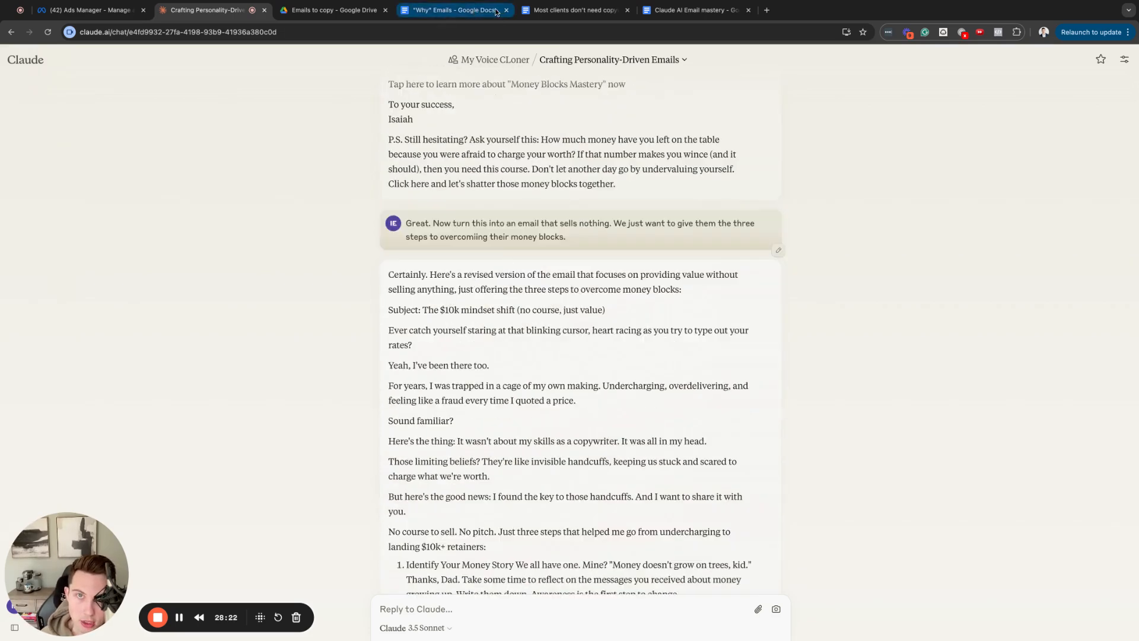
Step: Select the instruction asking Claude to analyze the email below and write a new one selling the money blocks course
{"action": "scroll", "coordinate": [465, 252], "scroll_direction": "up", "scroll_amount": 10}
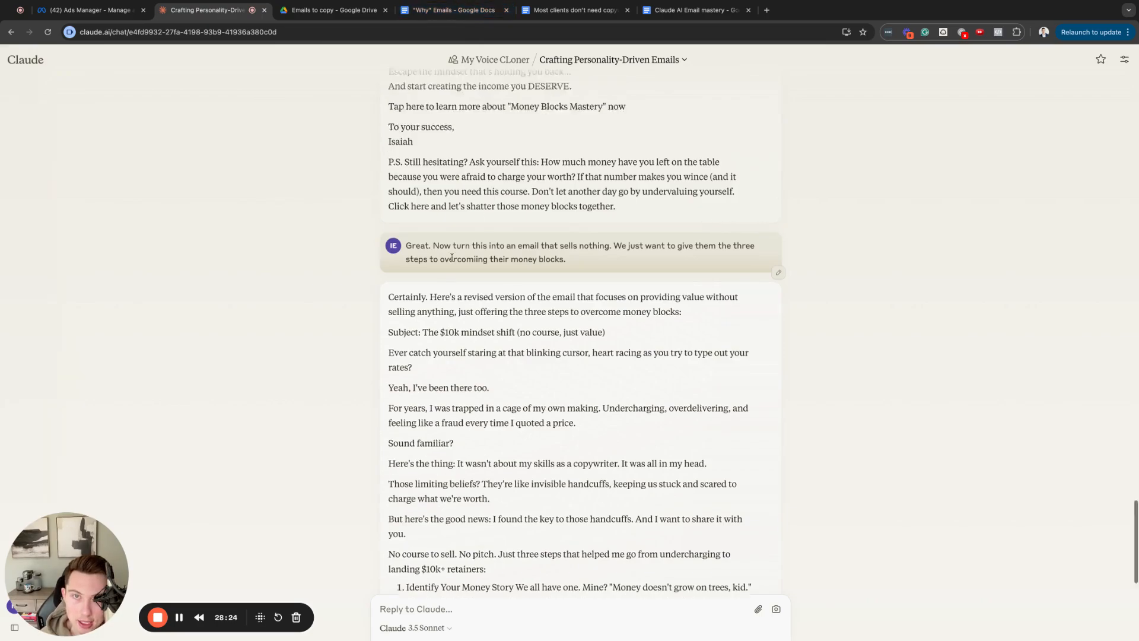
{"action": "scroll", "coordinate": [465, 252], "scroll_direction": "down", "scroll_amount": 20}
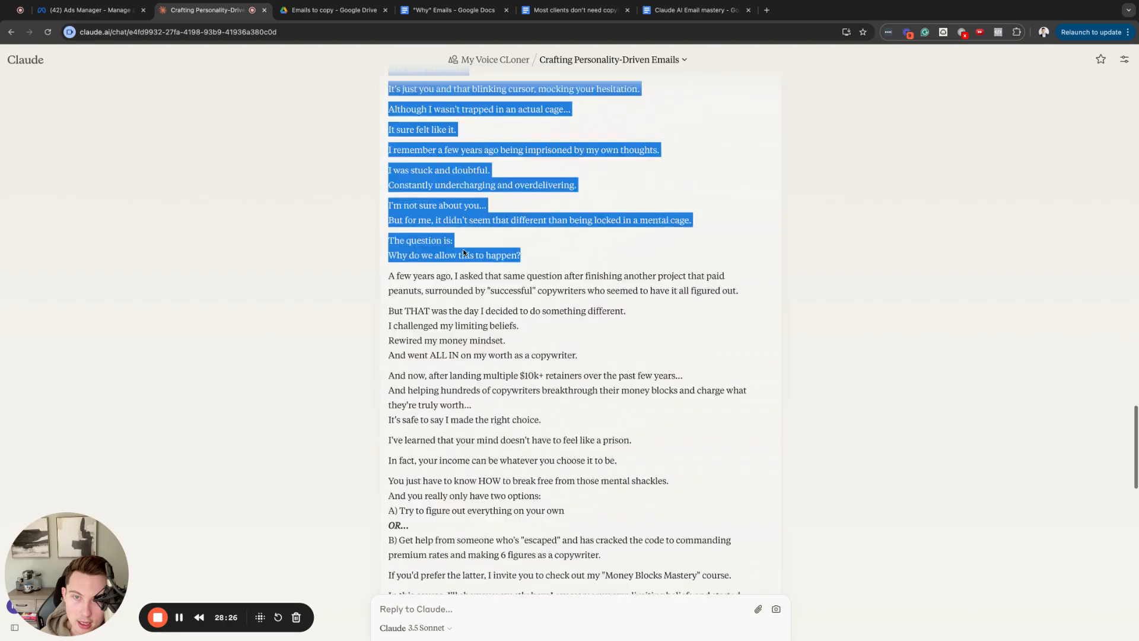
{"action": "scroll", "coordinate": [570, 329], "scroll_direction": "up", "scroll_amount": 10}
{"action": "scroll", "coordinate": [569, 330], "scroll_direction": "down", "scroll_amount": 4}
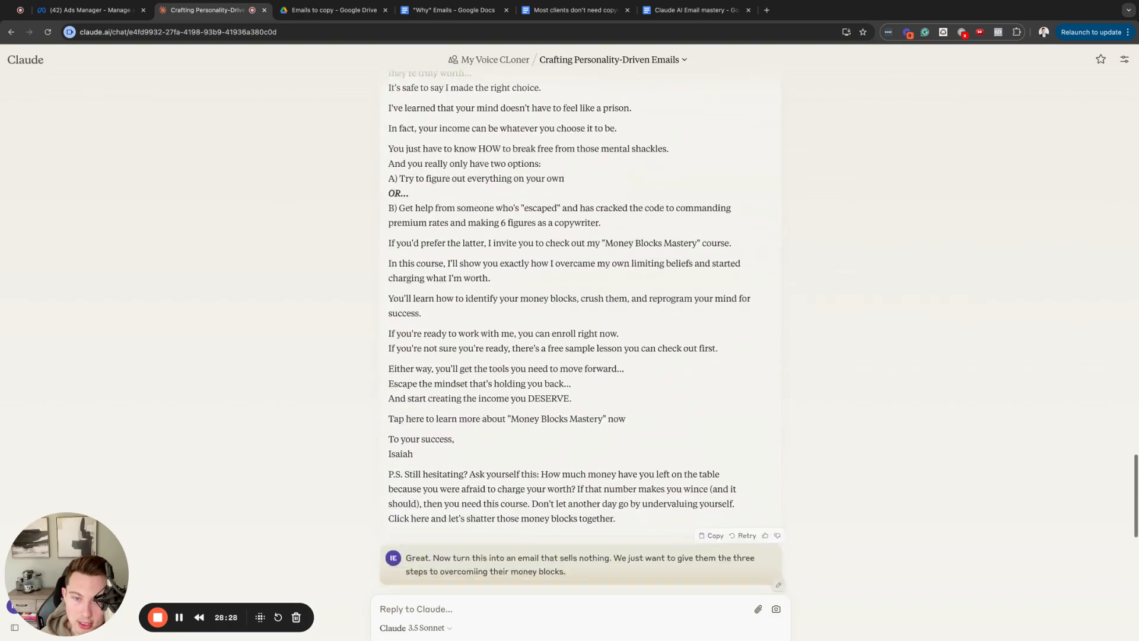
{"action": "scroll", "coordinate": [474, 266], "scroll_direction": "up", "scroll_amount": 15}
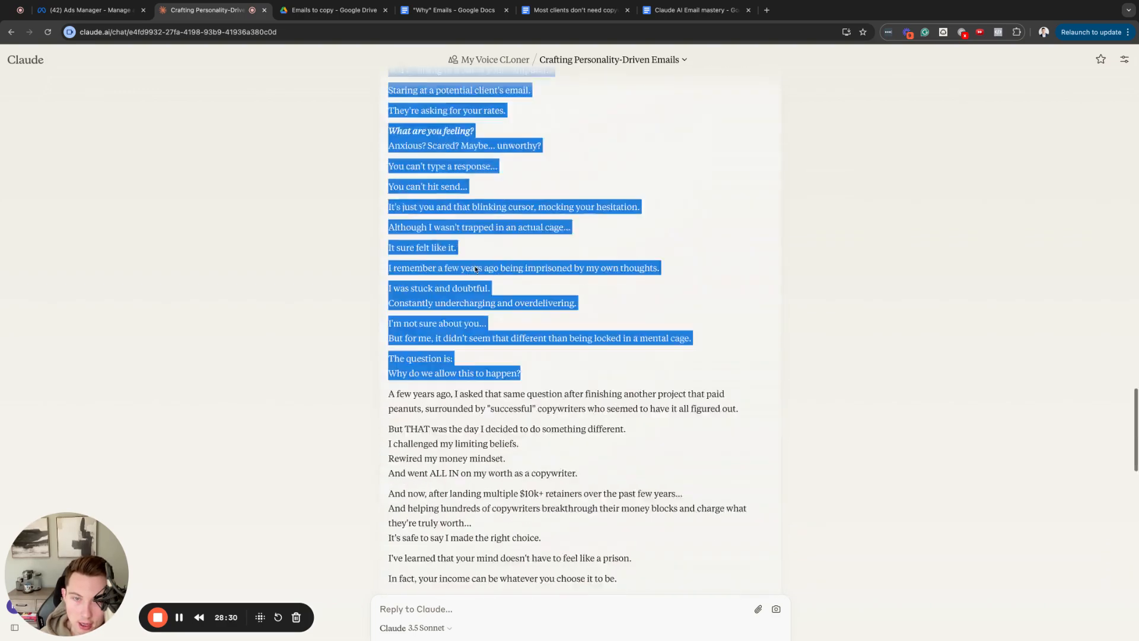
{"action": "scroll", "coordinate": [472, 273], "scroll_direction": "down", "scroll_amount": 3}
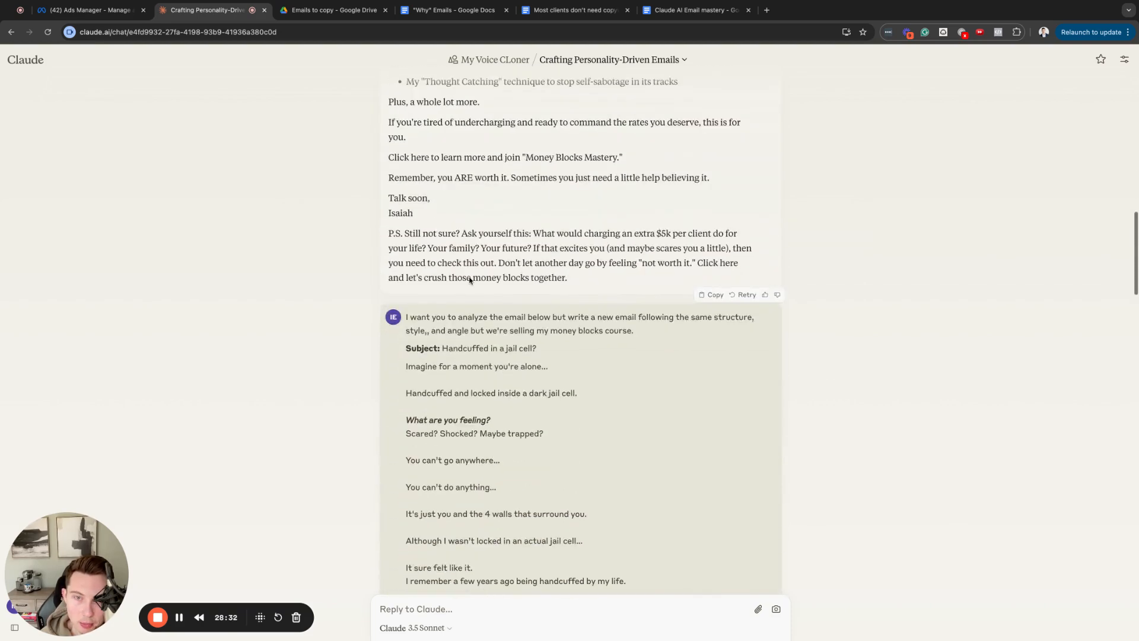
{"action": "triple_click", "coordinate": [406, 318]}
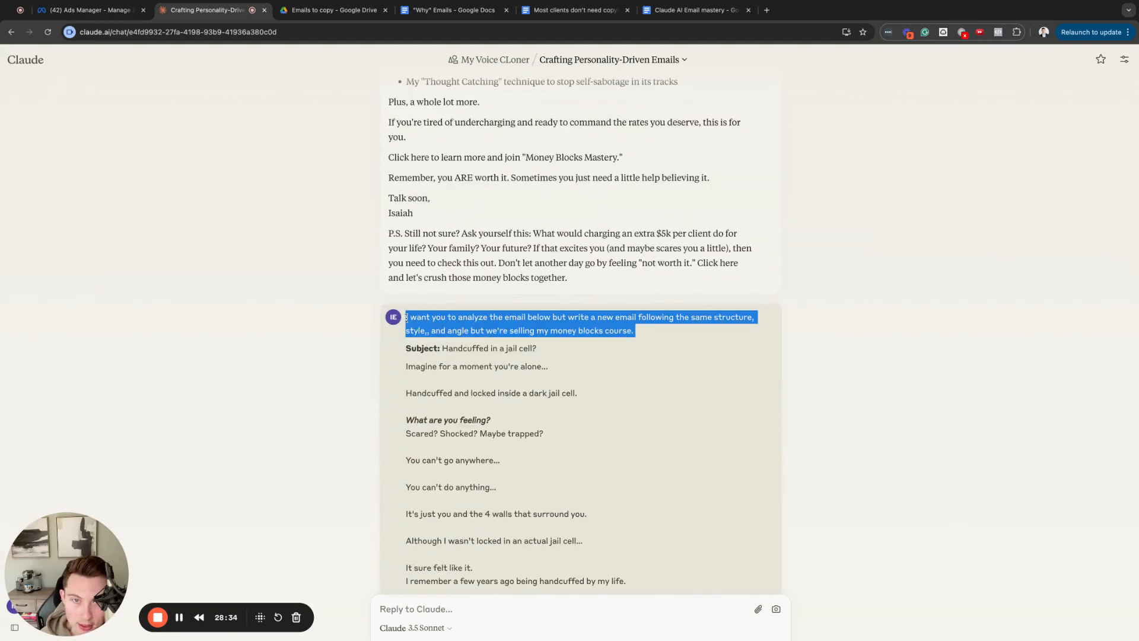